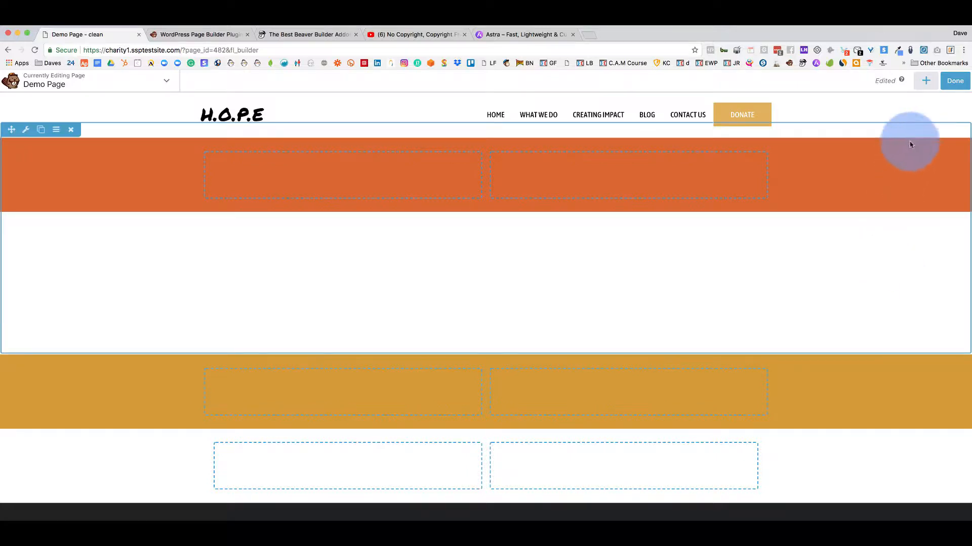
Change the top row's background type to Photo using the black-and-white child image at 1920 x 1034.
mouse_move(429, 223)
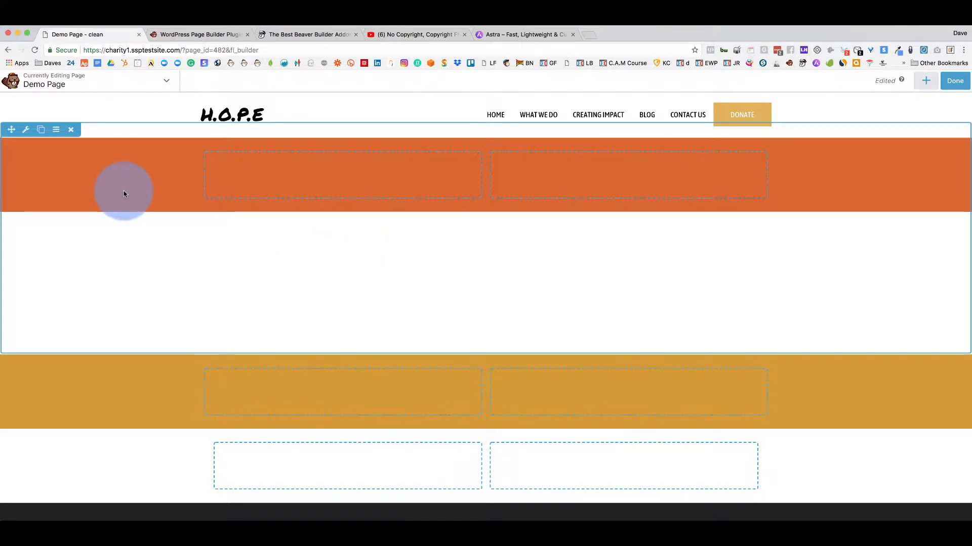
click(24, 133)
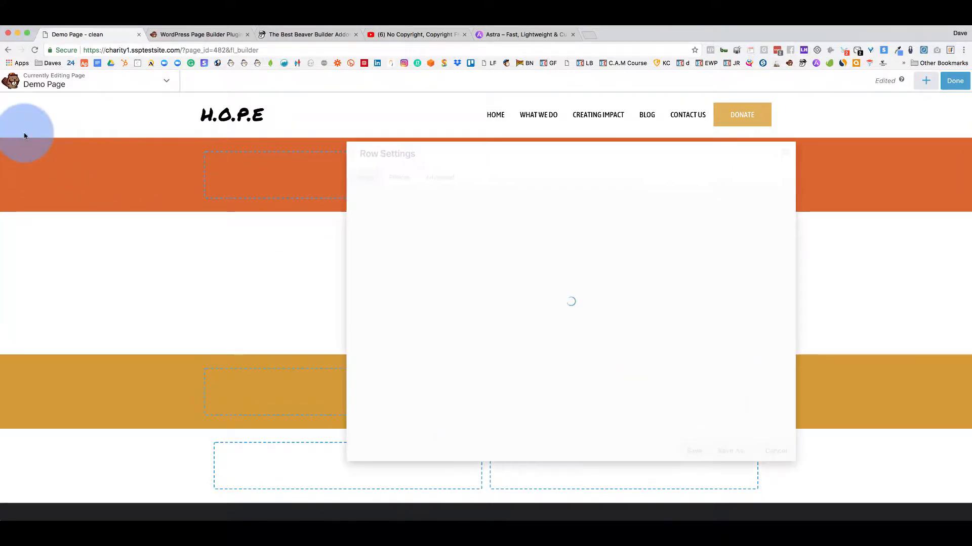
scroll(428, 273, down, 3)
scroll(428, 282, down, 3)
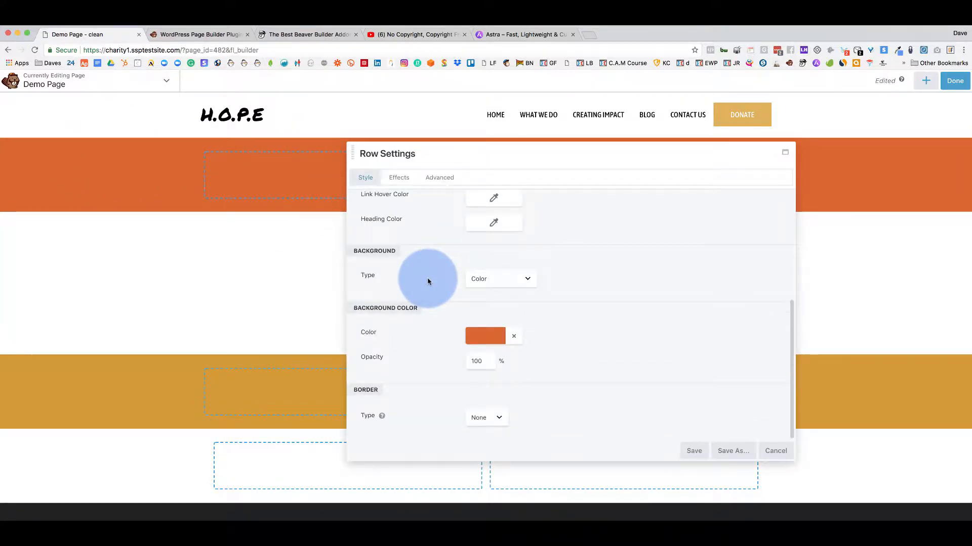
click(499, 279)
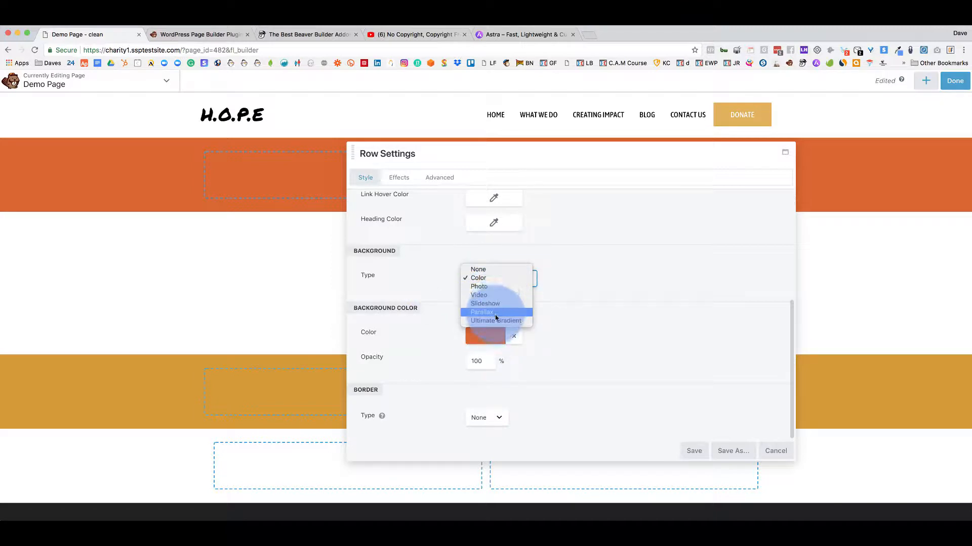
click(489, 286)
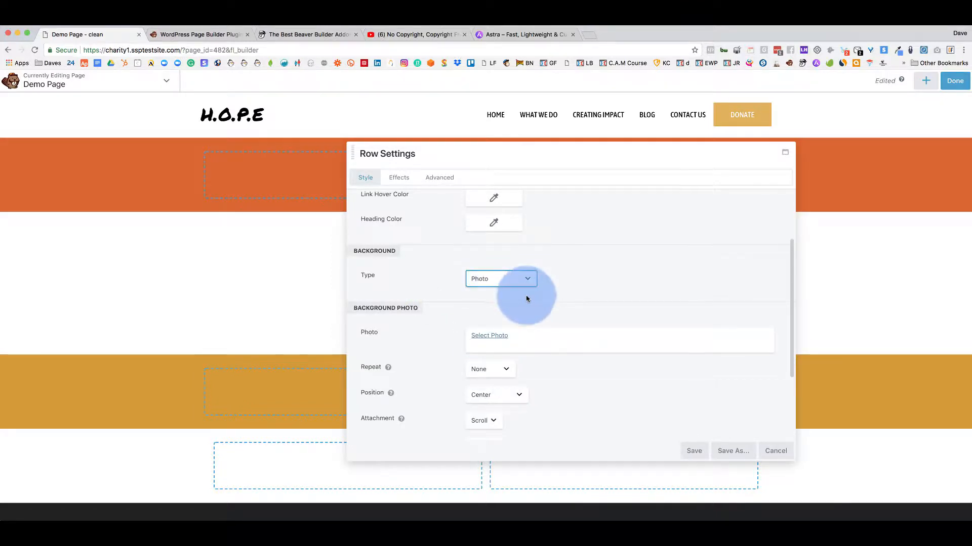
click(498, 338)
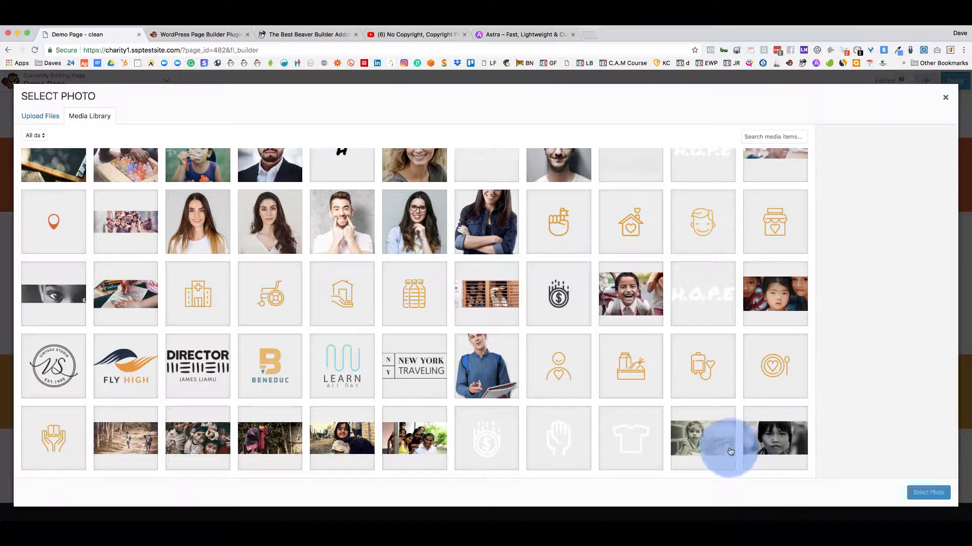
click(701, 439)
click(922, 500)
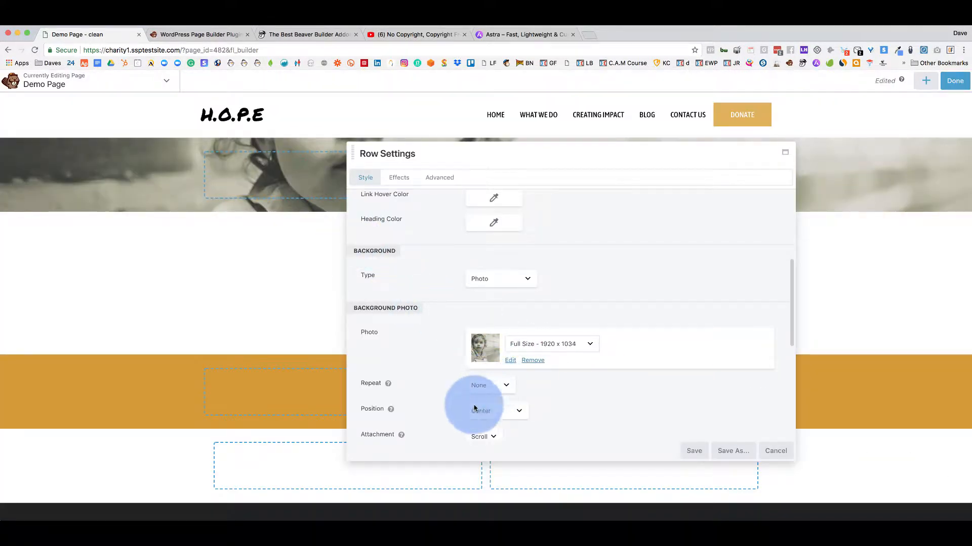
scroll(477, 404, down, 5)
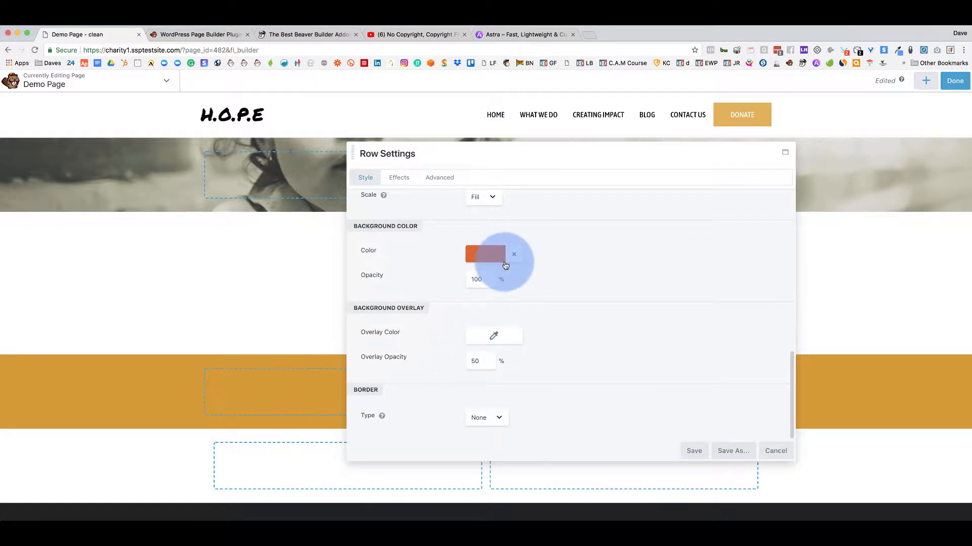
Darken the row photo with a #1f2324 overlay at 80% opacity.
click(479, 338)
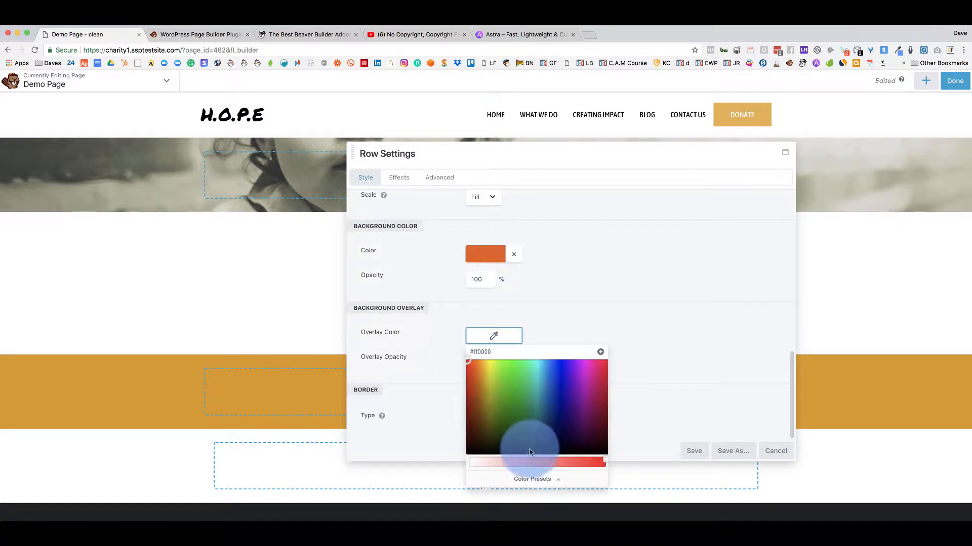
click(522, 477)
click(481, 422)
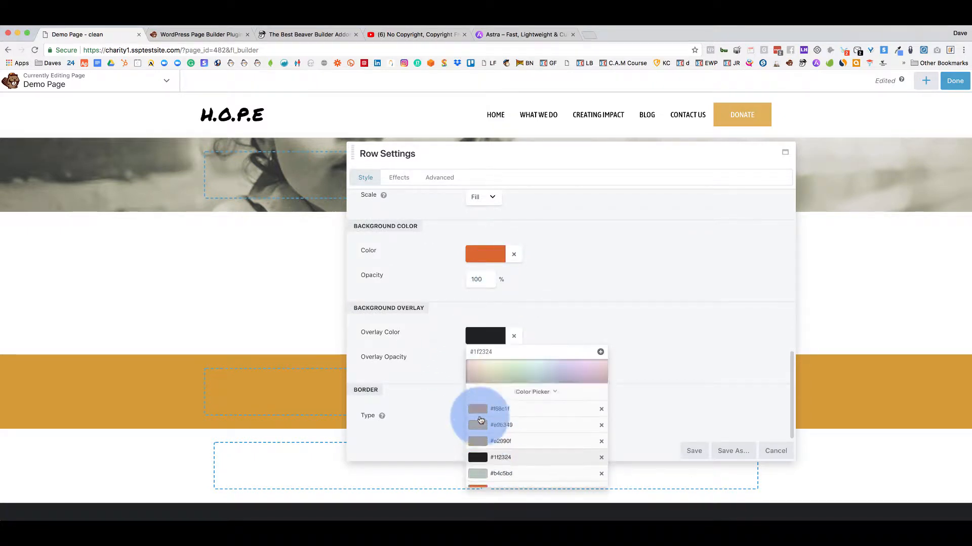
click(581, 296)
drag(481, 363, 457, 365)
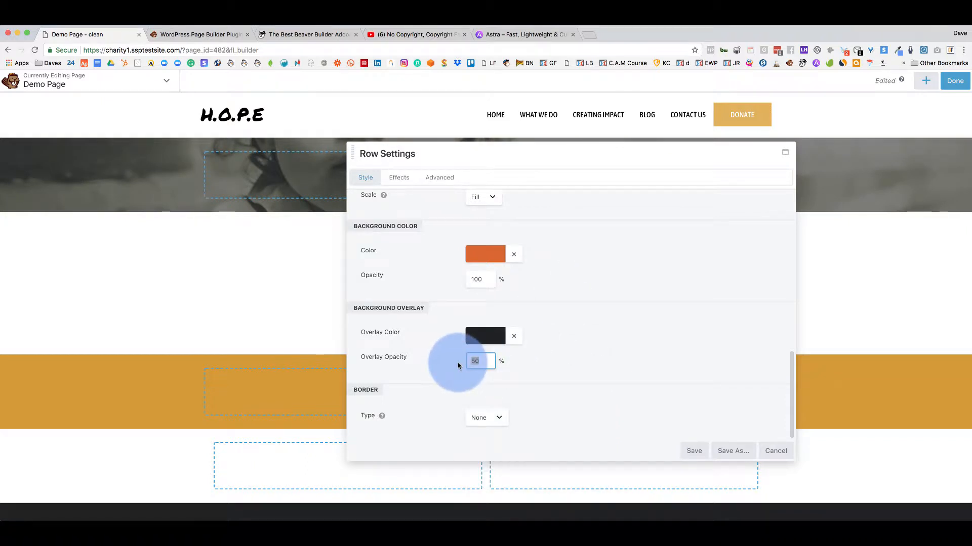
text(8)
click(478, 375)
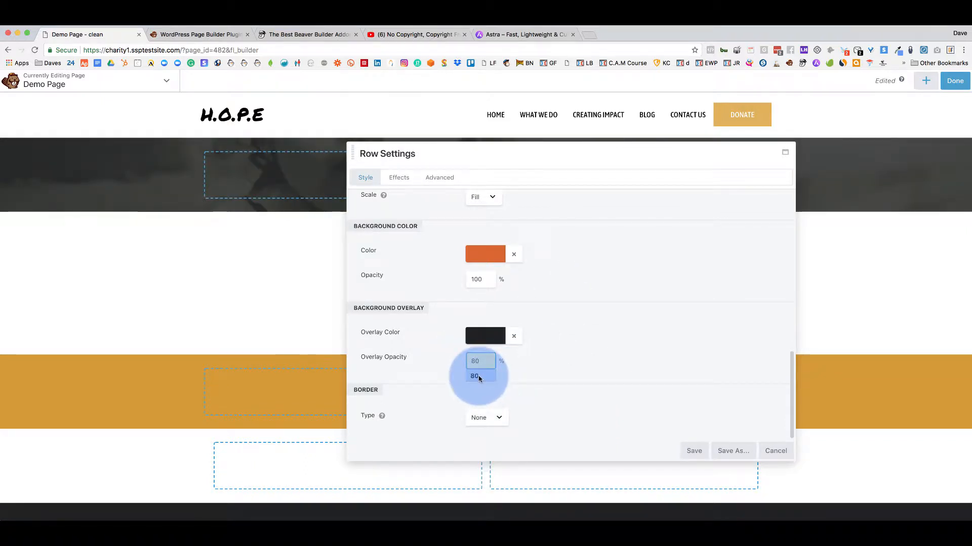
click(538, 369)
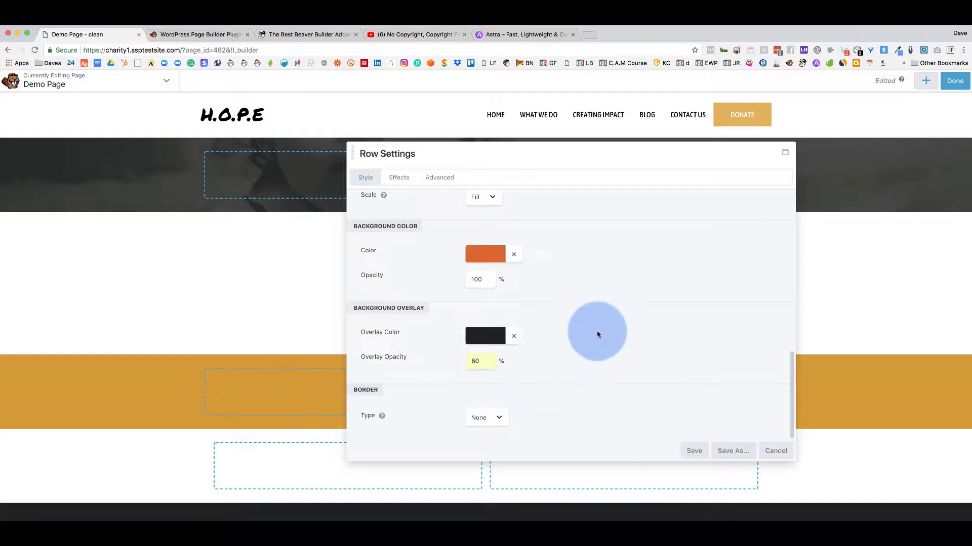
Try Full Height for the row, revert it to Default, and save the row settings.
scroll(545, 314, up, 10)
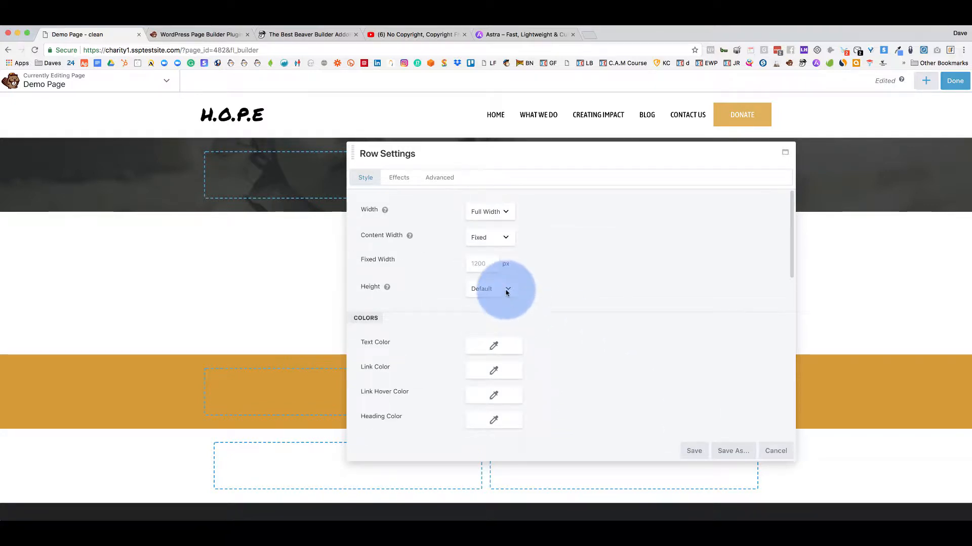
click(506, 290)
click(499, 298)
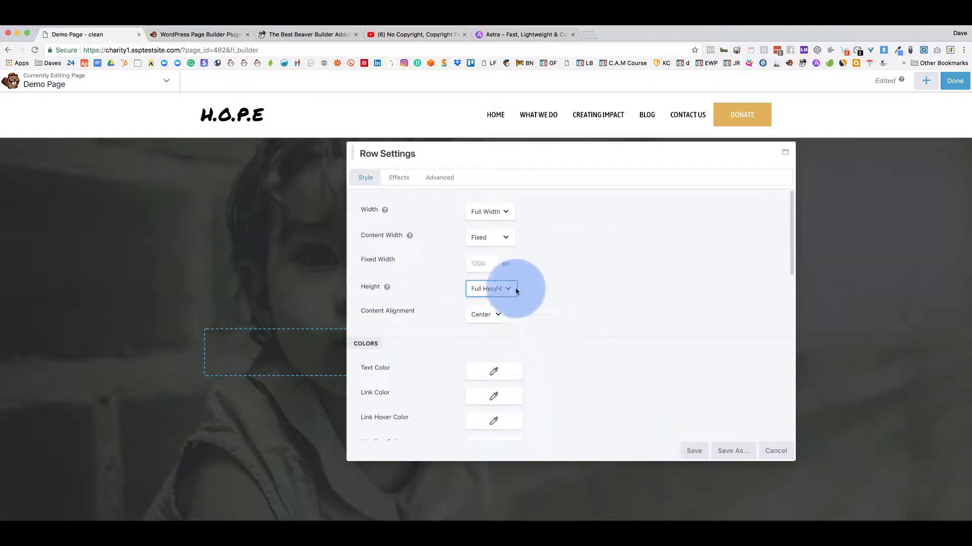
click(511, 288)
click(499, 278)
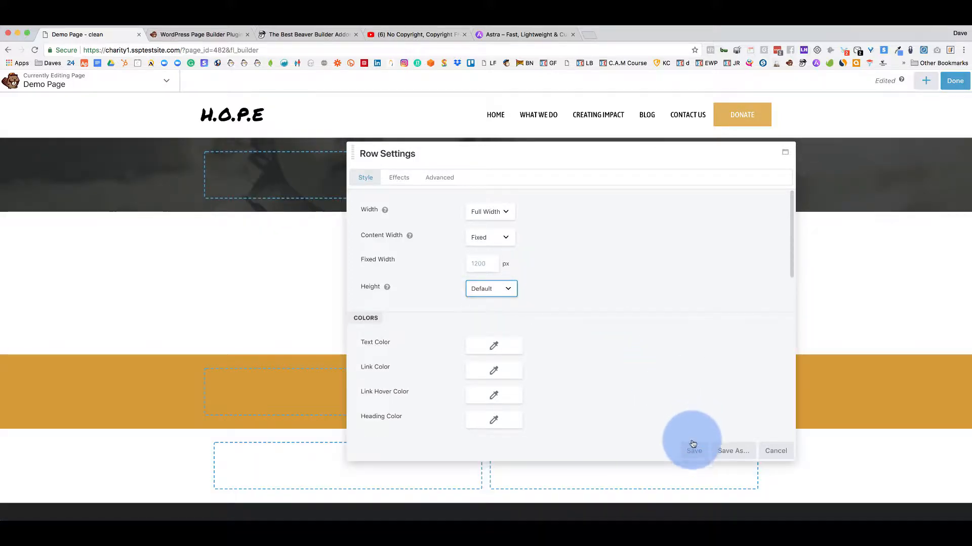
click(694, 451)
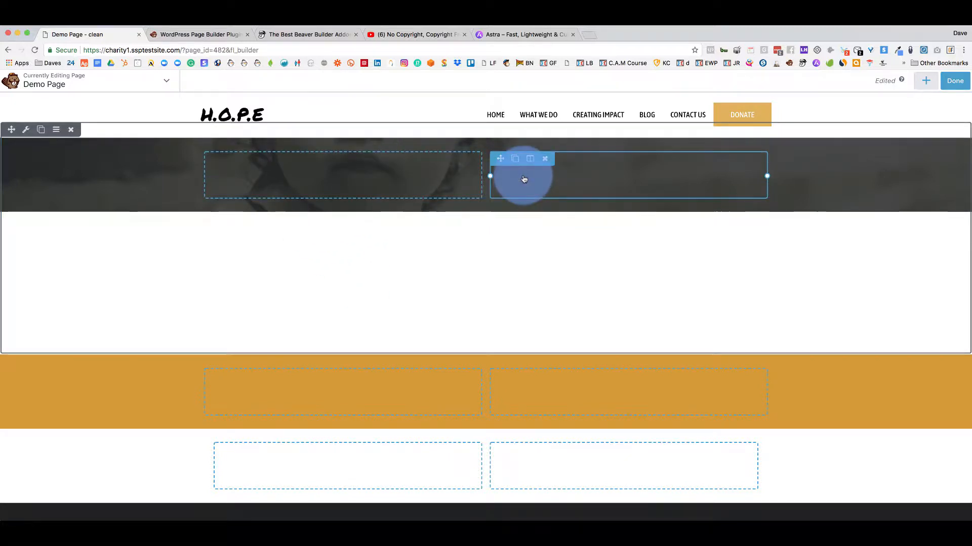
Open the Modules list and its group dropdown, then view the wpbeaverbuilder.com tab.
click(925, 80)
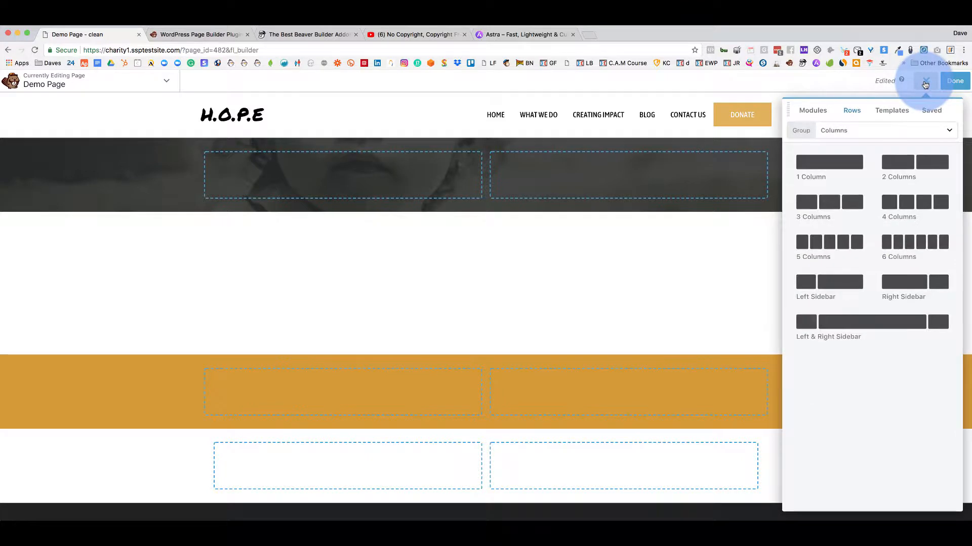
click(813, 112)
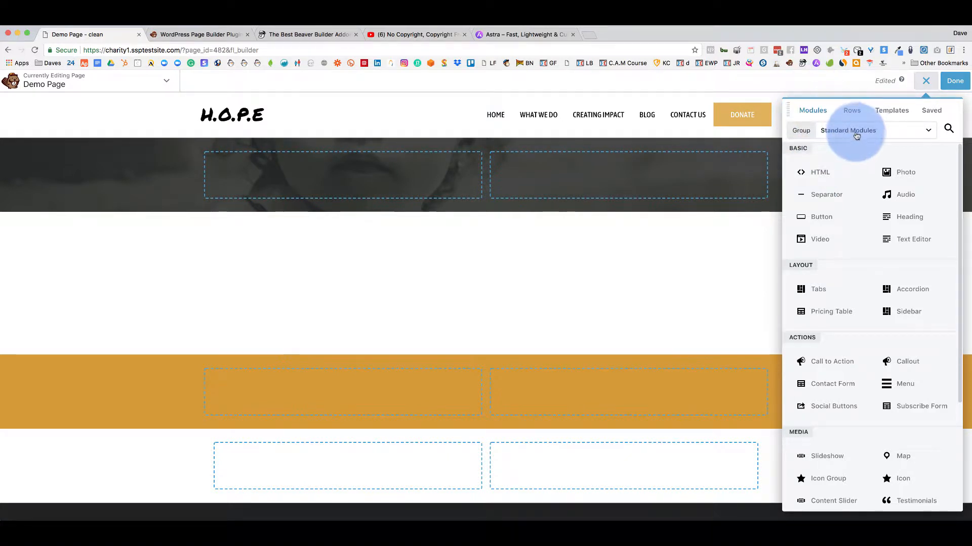
click(857, 134)
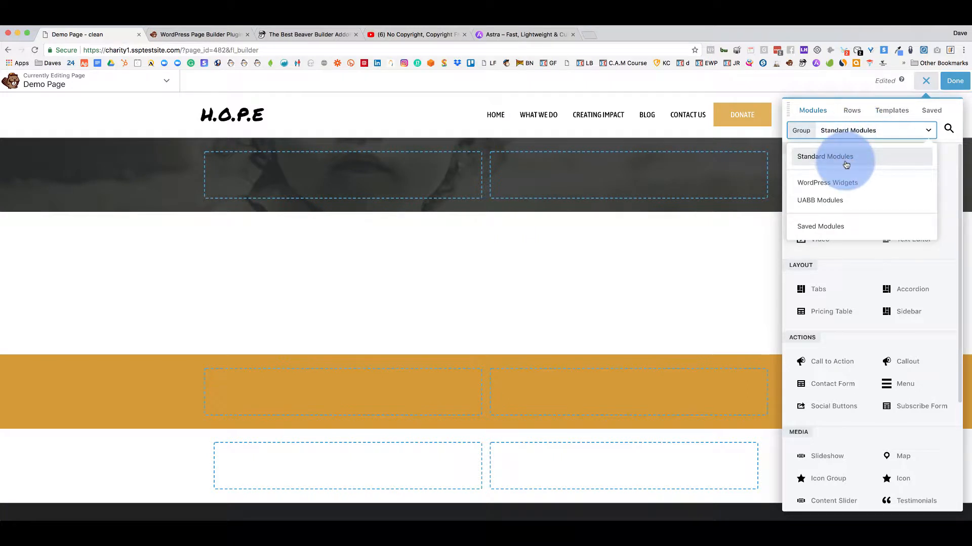
click(218, 35)
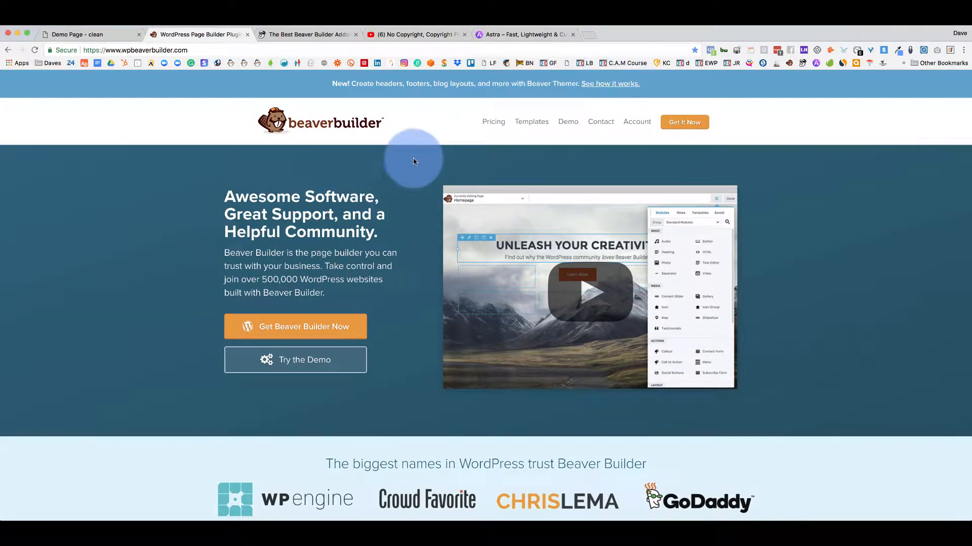
Switch back to the 'Demo Page - clean' tab with the Beaver Builder editor.
click(103, 35)
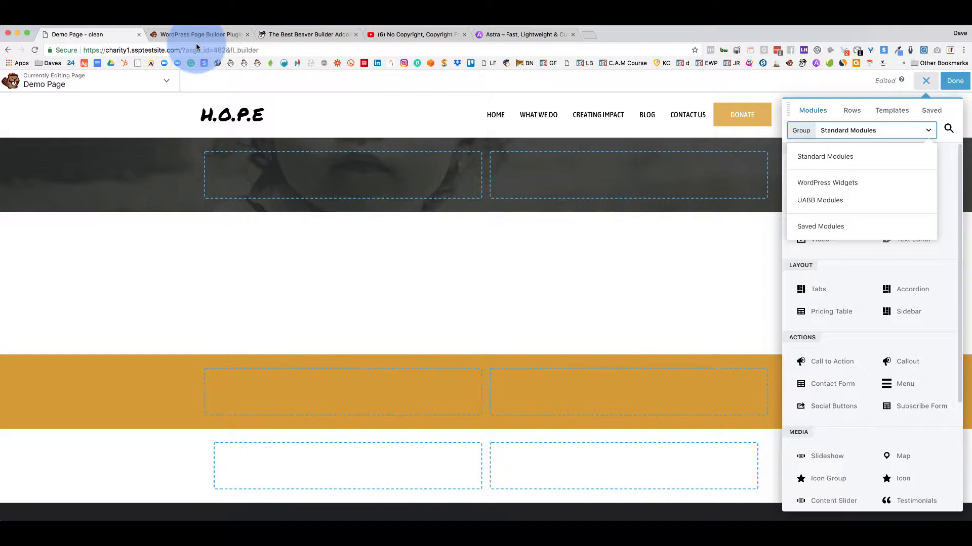
Browse the Standard Modules list, then switch the module group to WordPress Widgets.
click(841, 163)
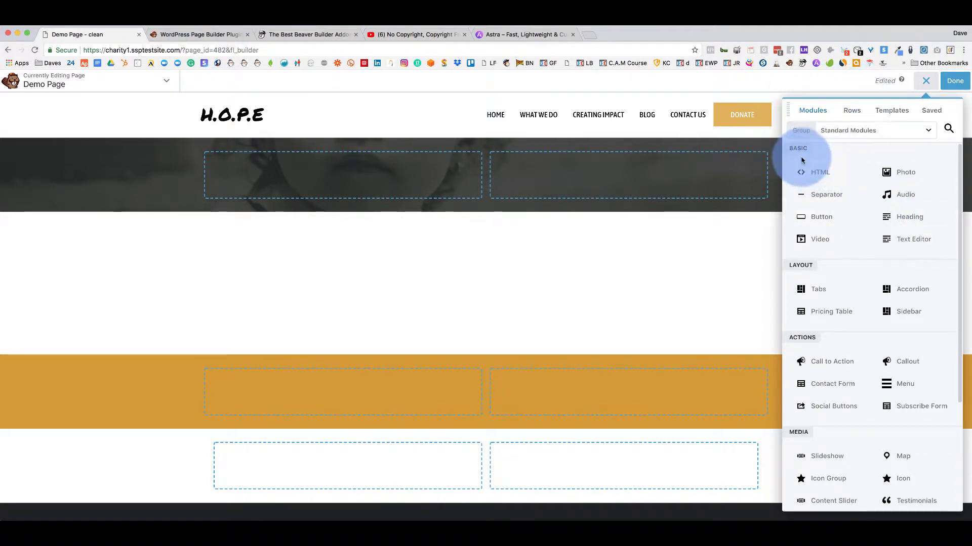
scroll(812, 362, down, 3)
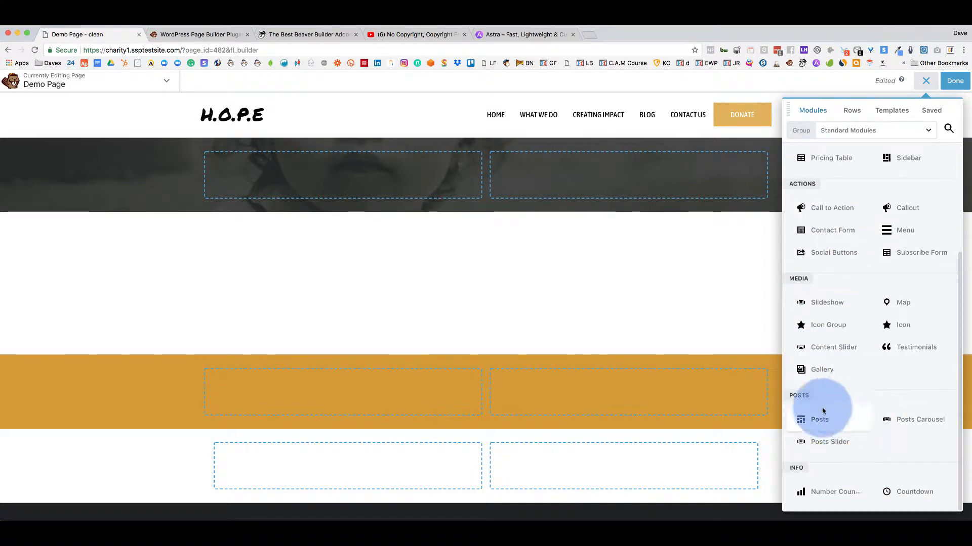
scroll(868, 294, up, 3)
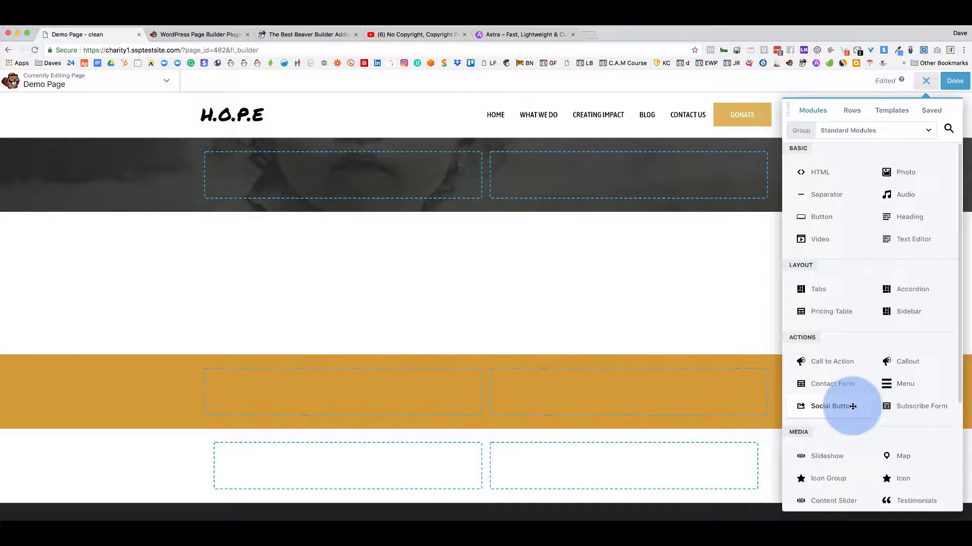
click(913, 135)
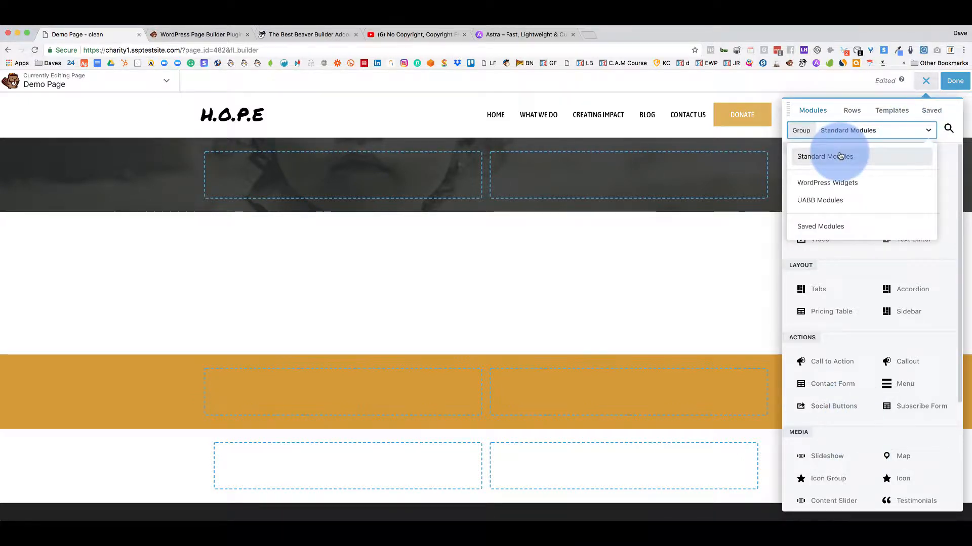
click(840, 183)
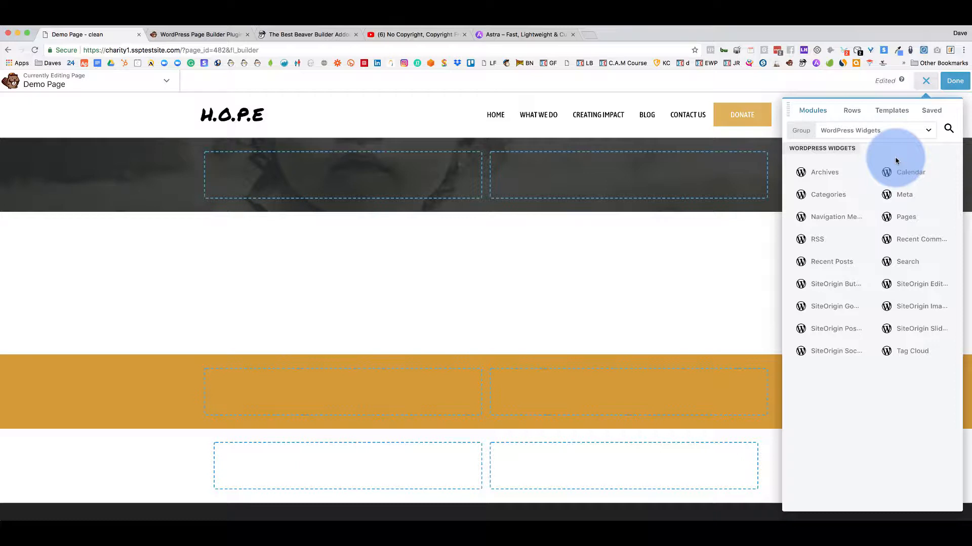
Switch the module group to UABB Modules, then view the ultimatebeaver.com tab.
click(852, 134)
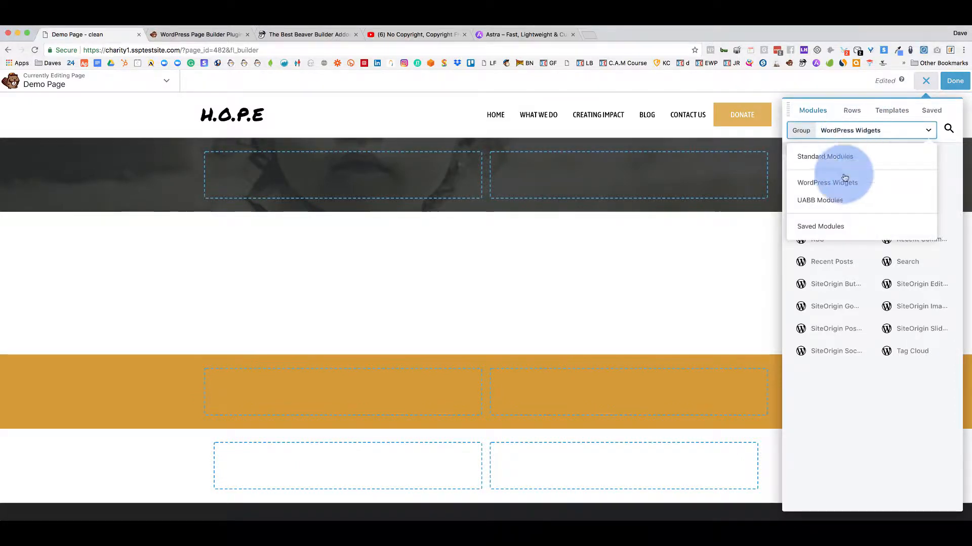
click(835, 202)
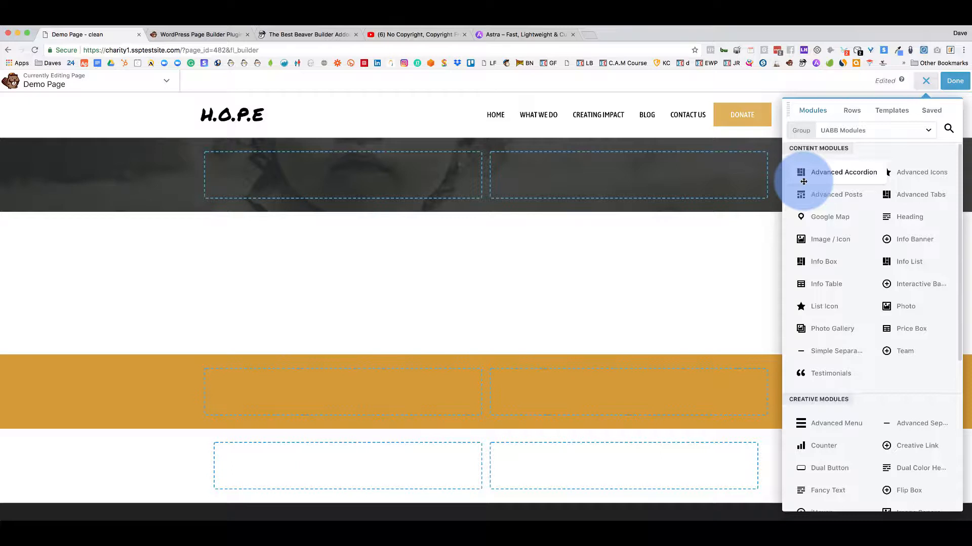
click(300, 35)
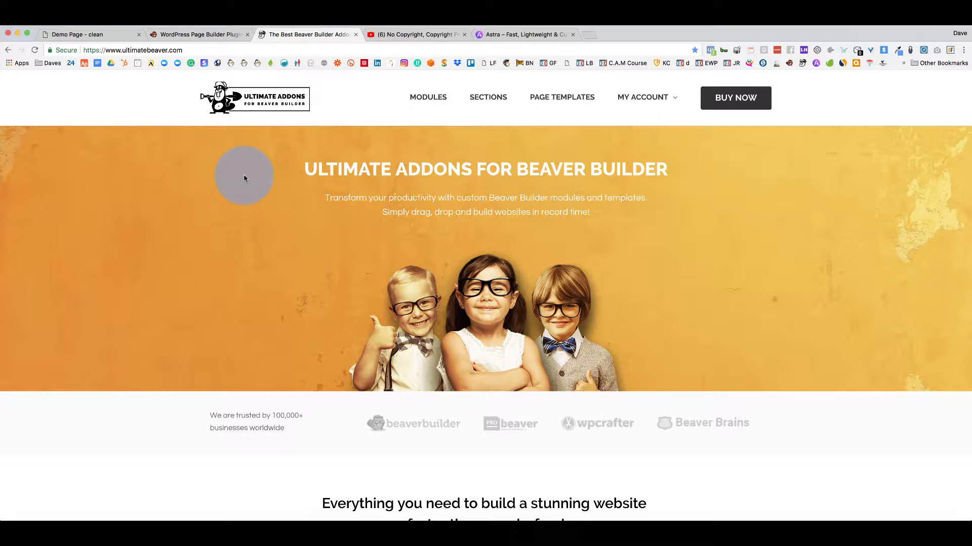
Close the YouTube tab, browse the Astra website, and return to the Ultimate Addons homepage.
click(464, 34)
click(422, 36)
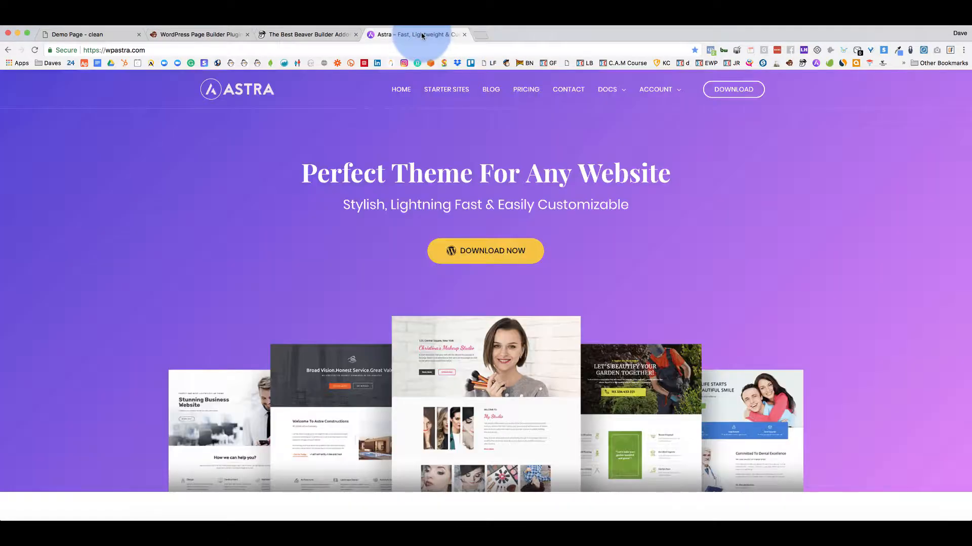
click(321, 40)
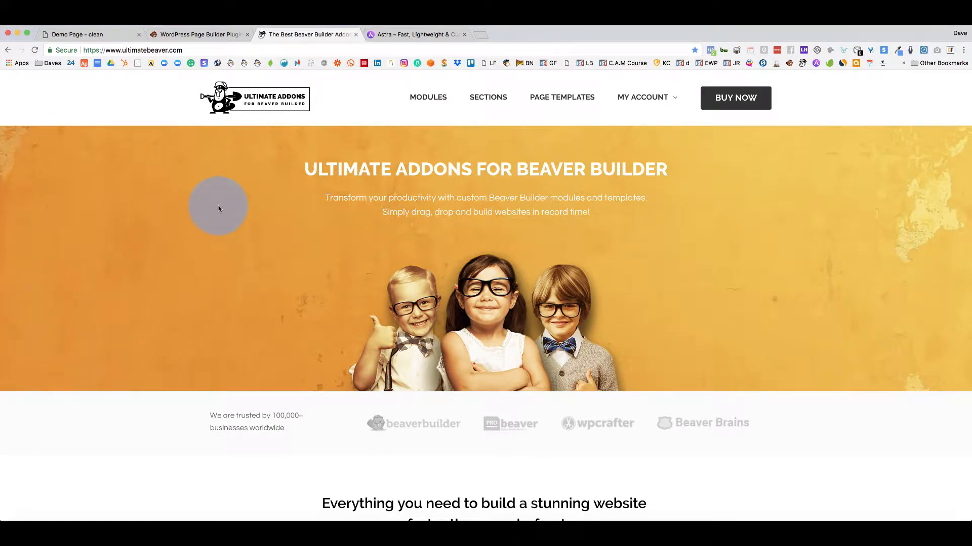
click(425, 34)
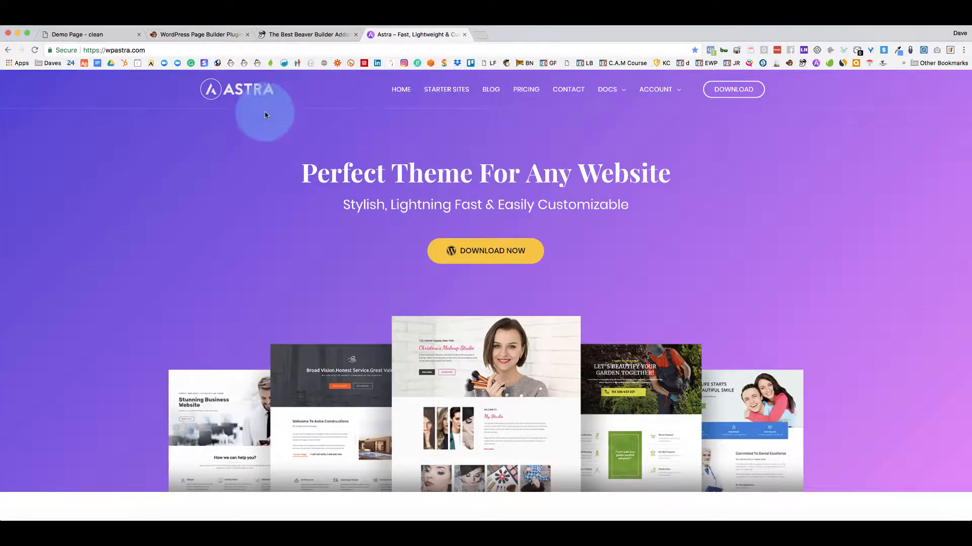
scroll(390, 202, down, 10)
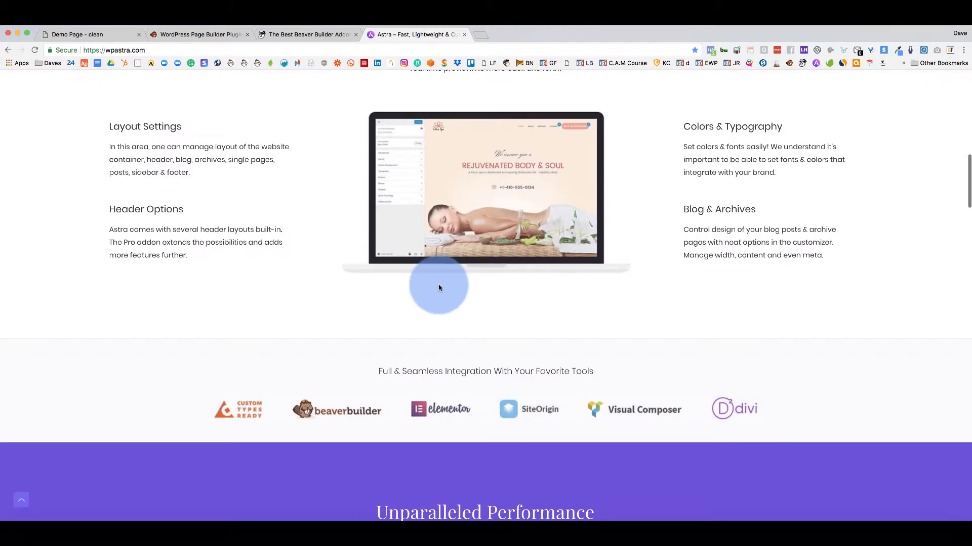
scroll(438, 288, down, 15)
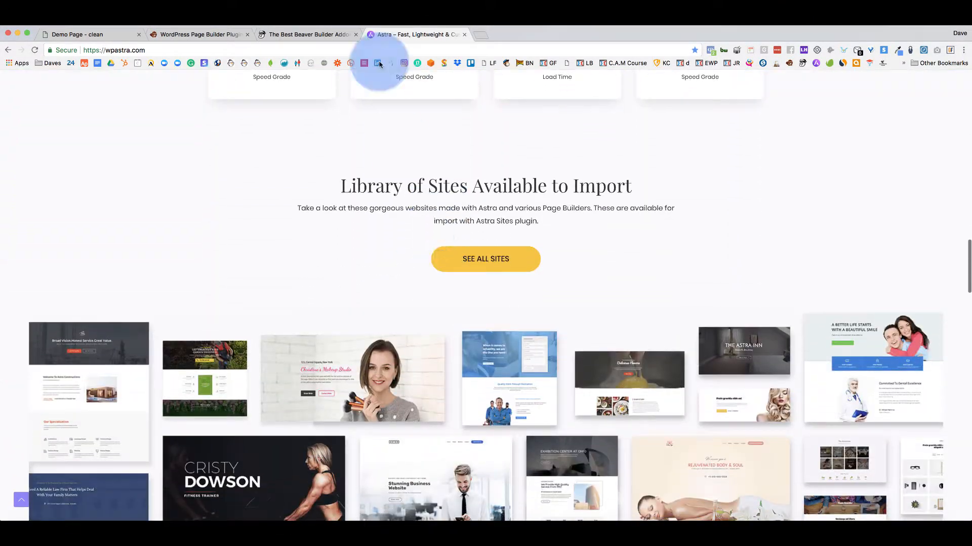
click(327, 35)
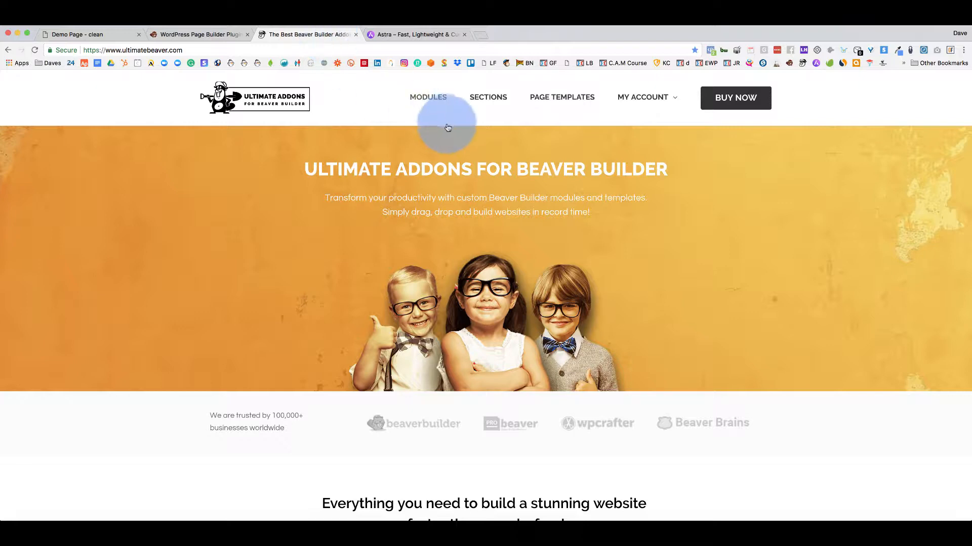
Browse the full Ultimate Addons module list, then return to the Demo Page editor.
click(429, 104)
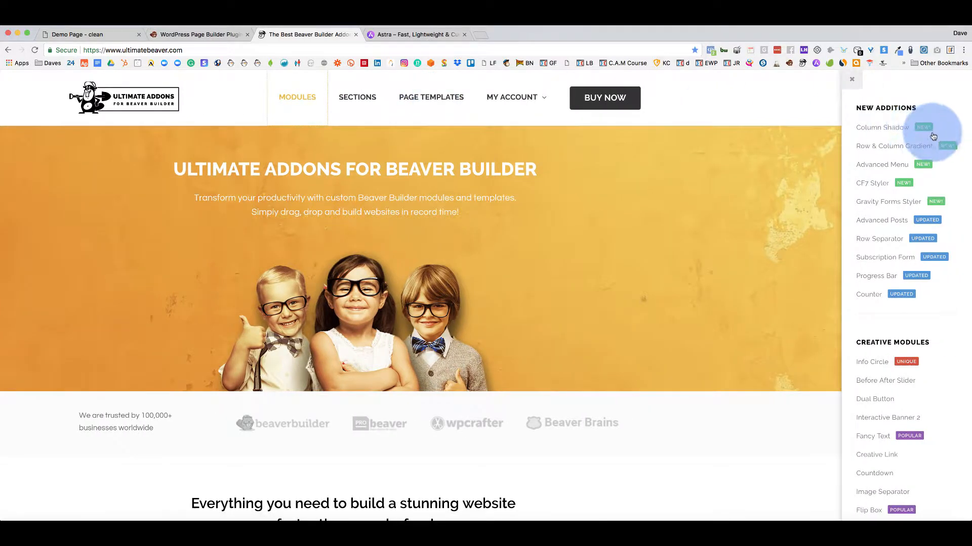
scroll(882, 195, down, 5)
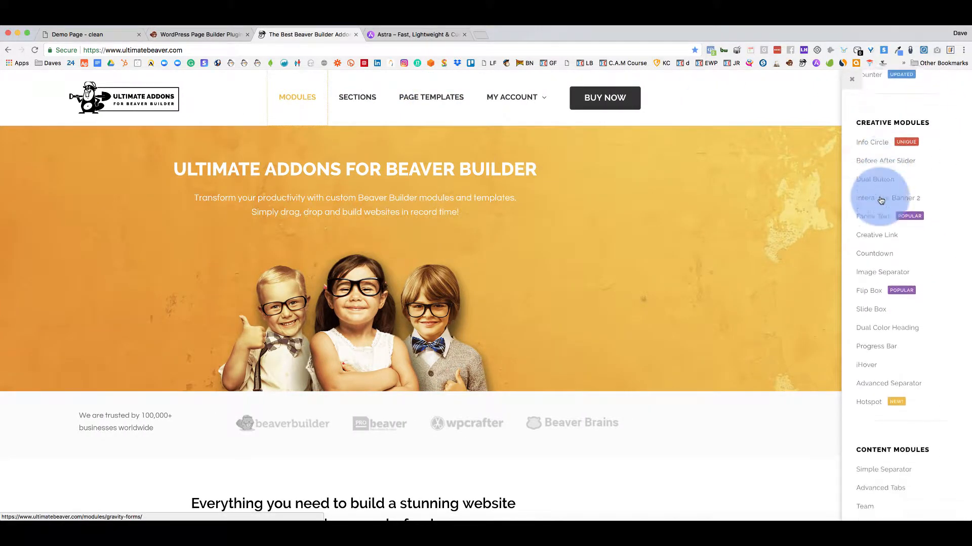
scroll(881, 196, up, 5)
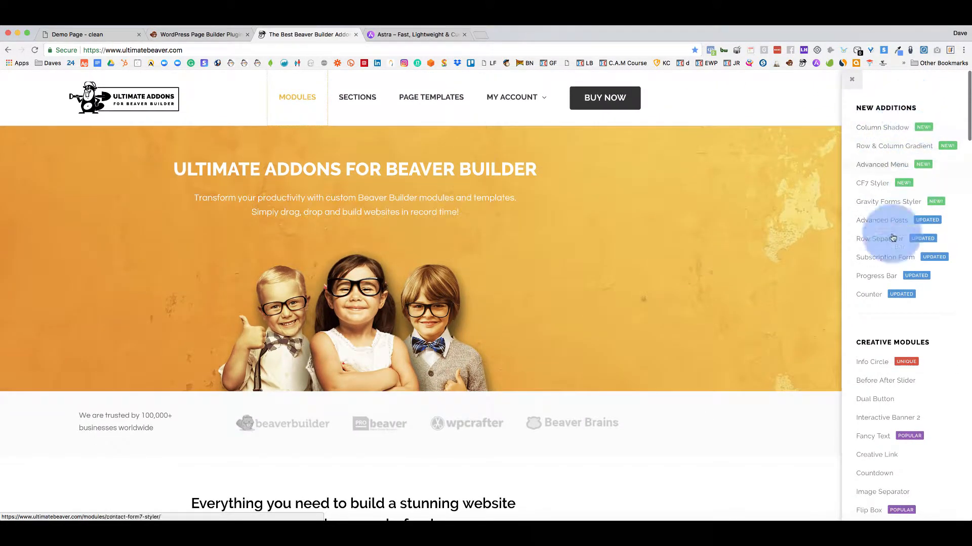
scroll(873, 310, down, 1)
scroll(874, 311, down, 10)
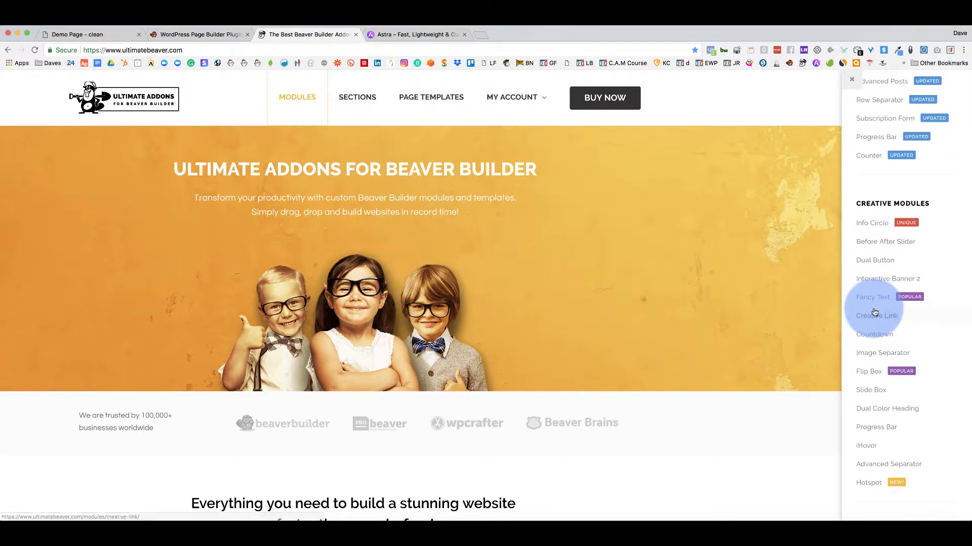
scroll(875, 312, down, 10)
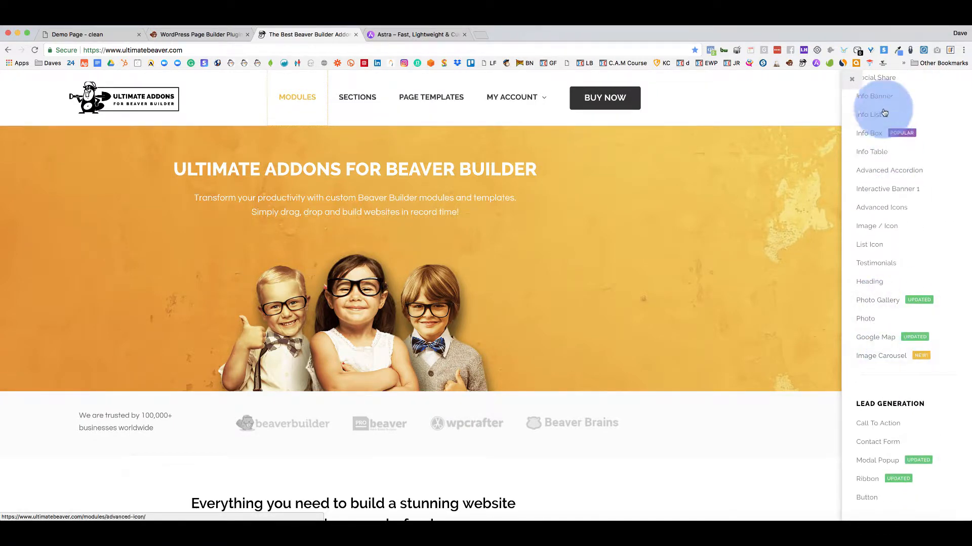
click(820, 411)
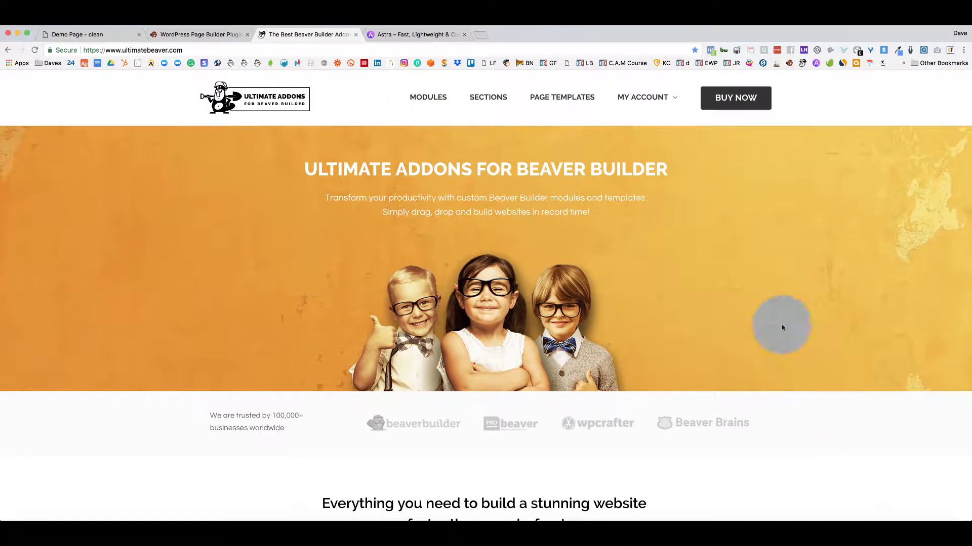
click(216, 34)
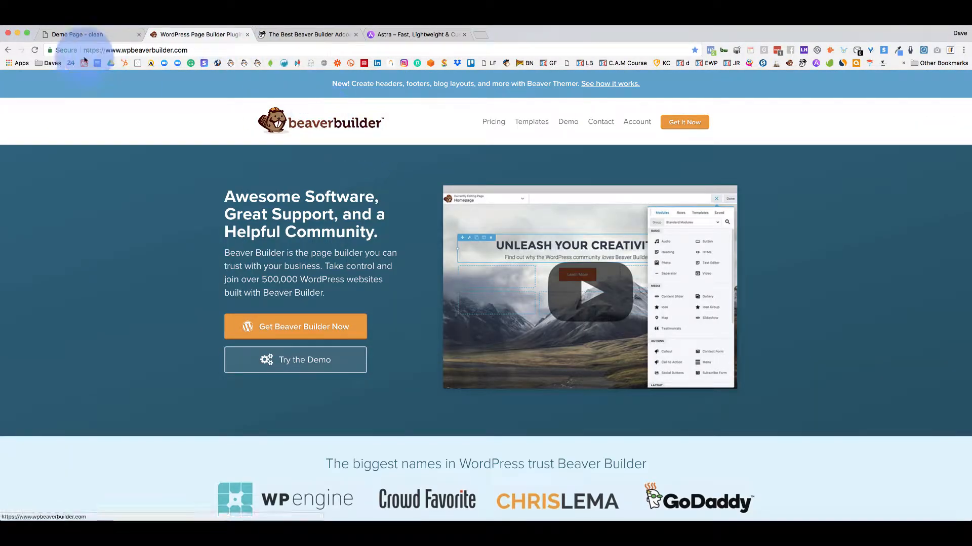
click(93, 35)
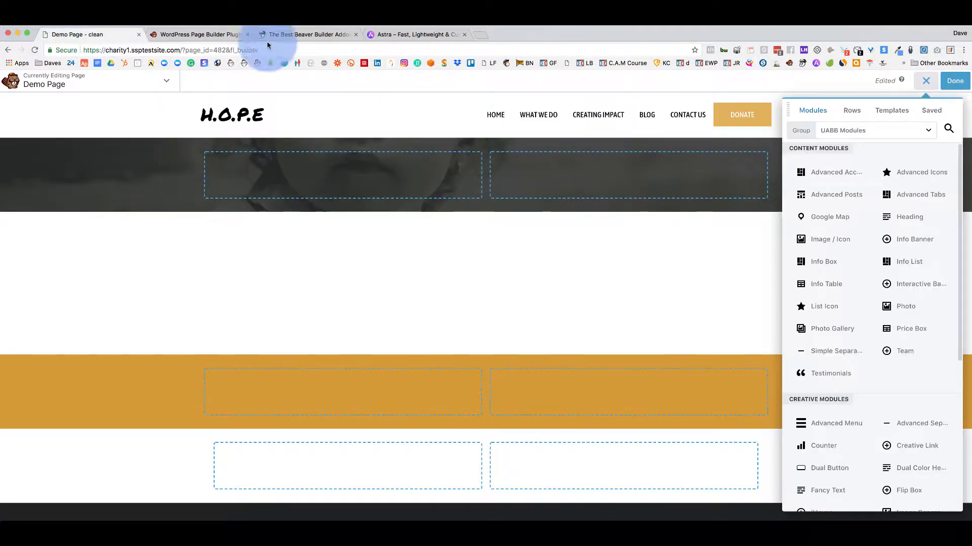
Settle on the Standard Modules group and drag an HTML module into the dark top row.
click(870, 136)
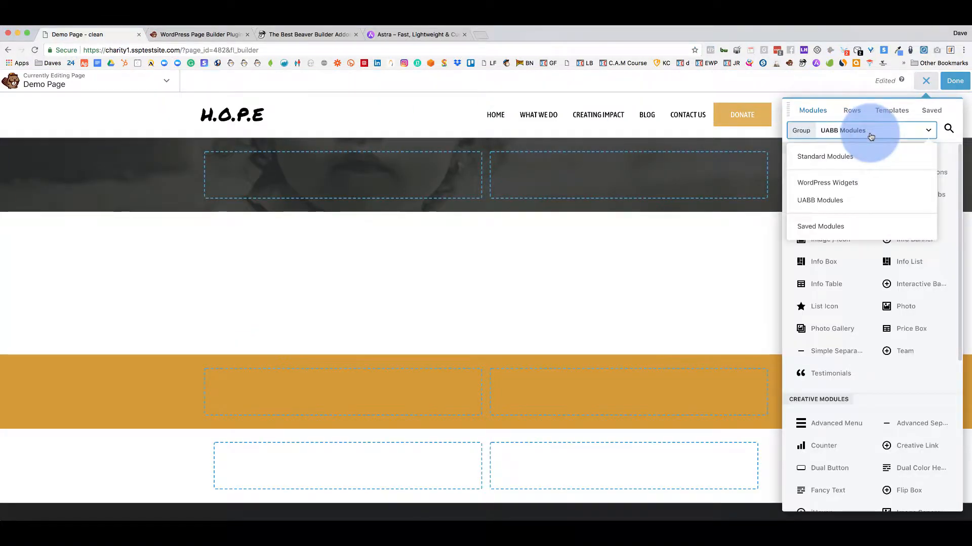
click(809, 157)
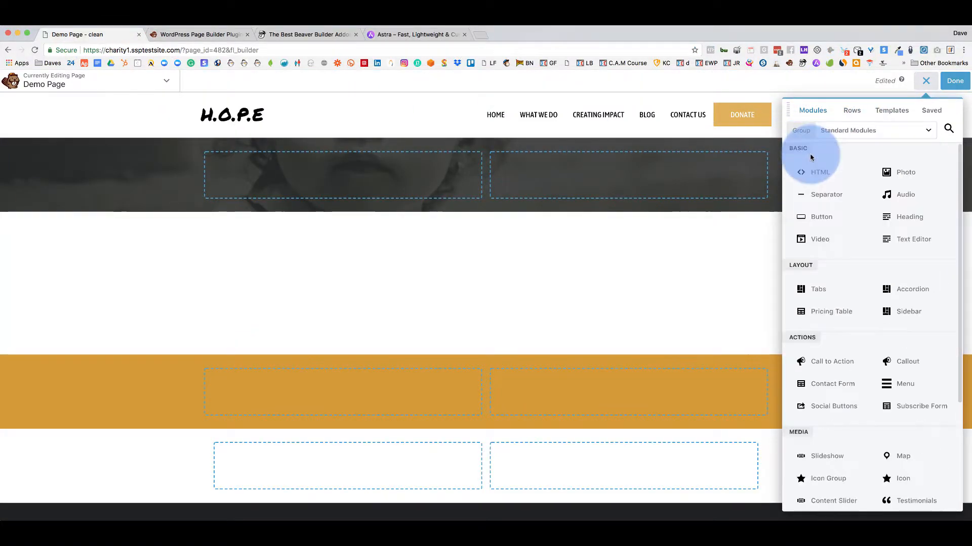
click(875, 137)
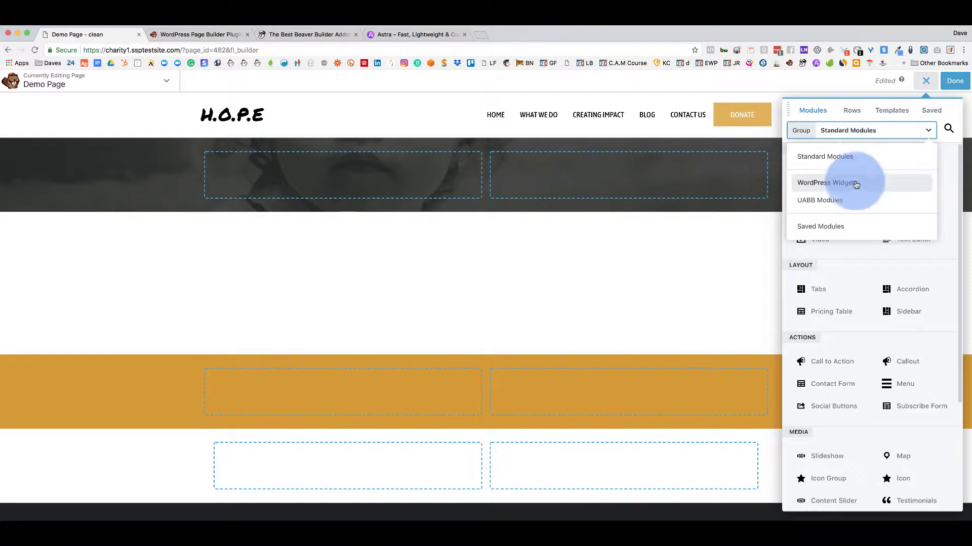
click(843, 202)
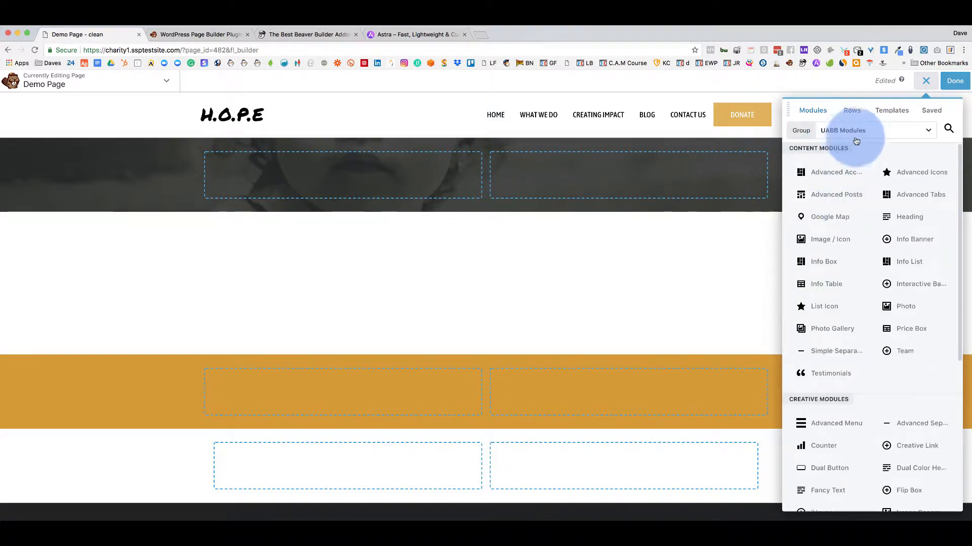
click(873, 133)
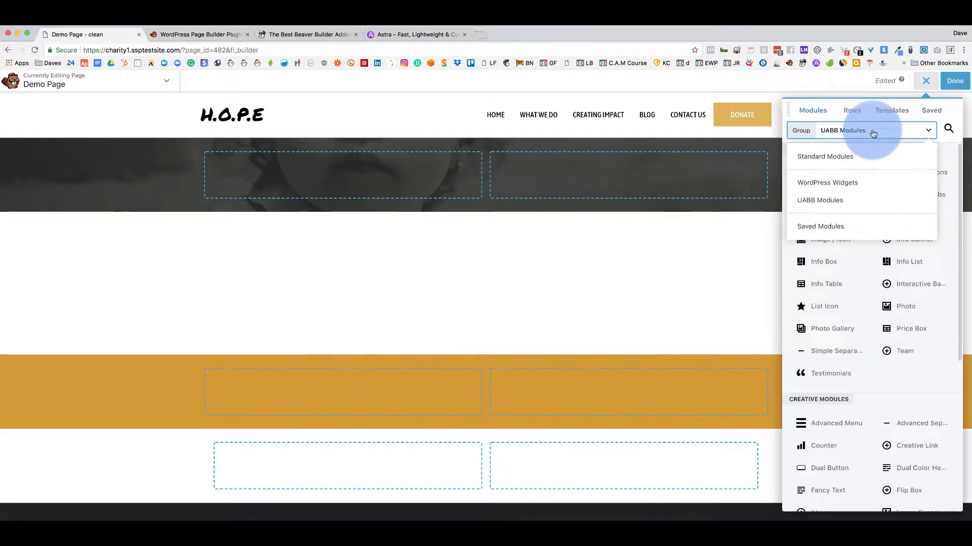
click(837, 156)
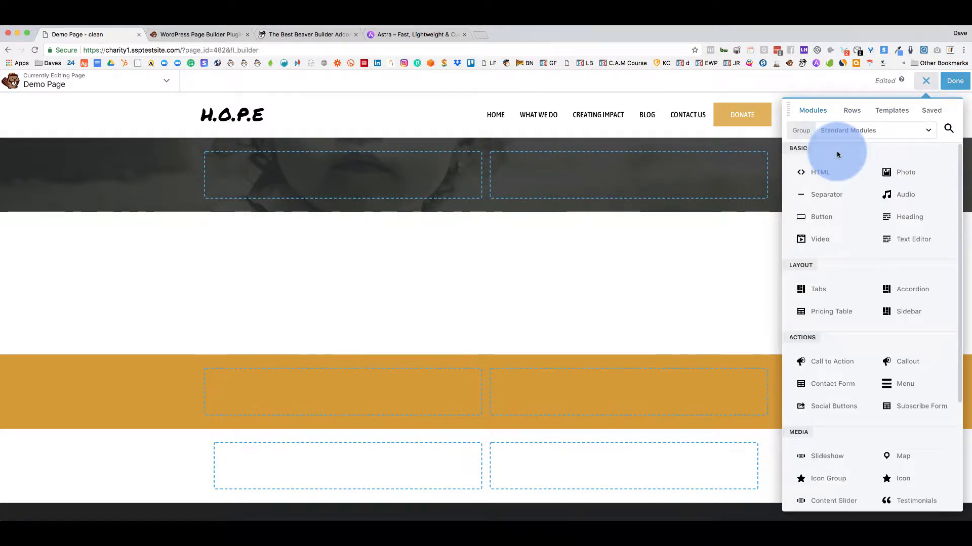
drag(825, 173, 381, 186)
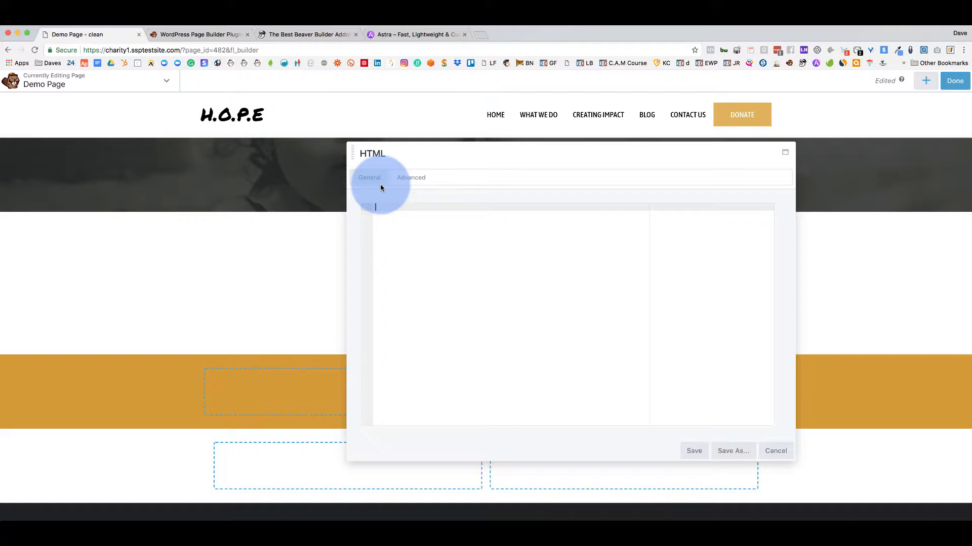
Open a new blank Chrome tab next to the Demo Page editor.
click(481, 35)
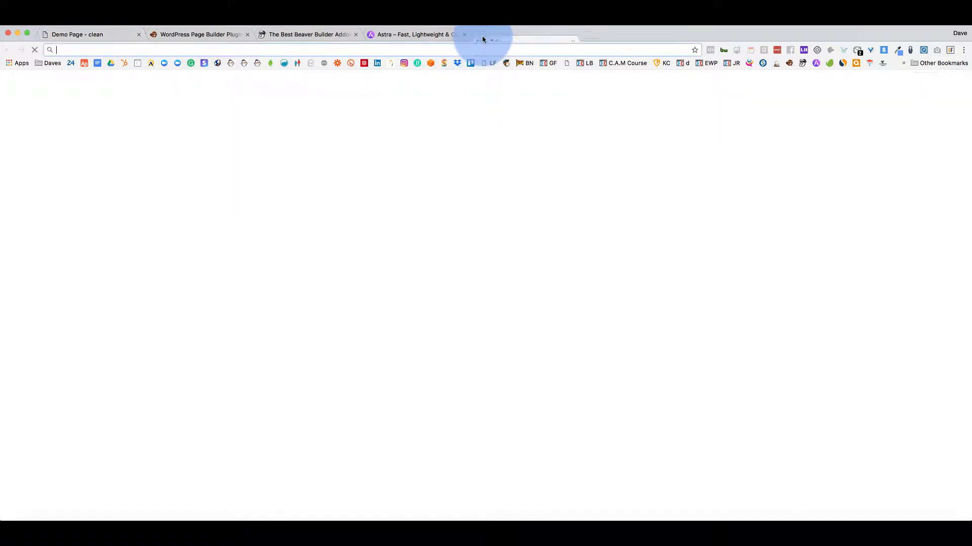
Load the Acuity Scheduling login page and sign in to the account.
click(151, 65)
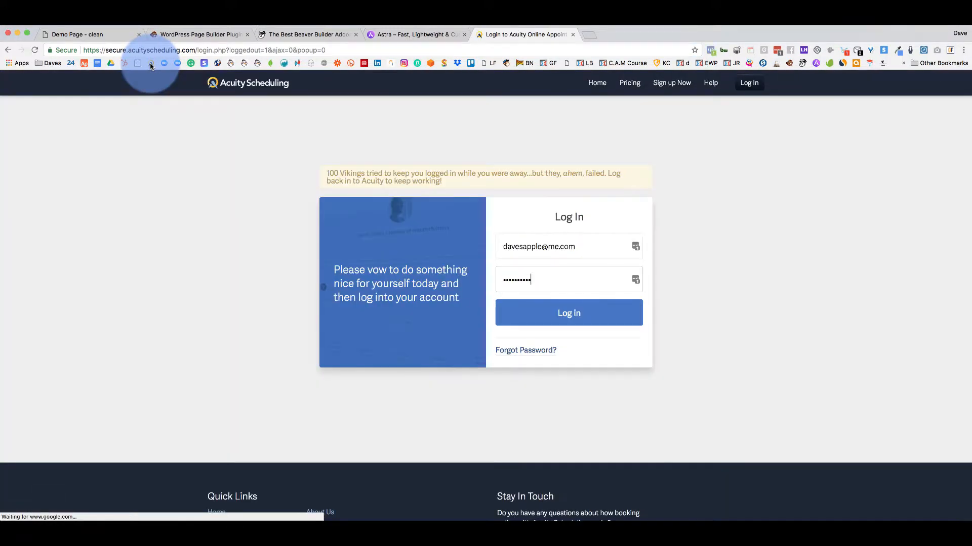
click(576, 316)
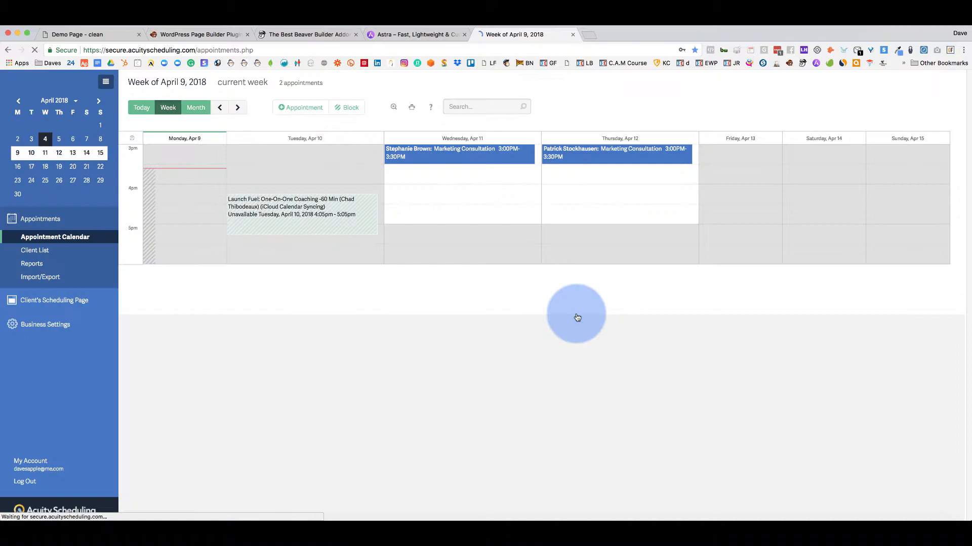
click(190, 248)
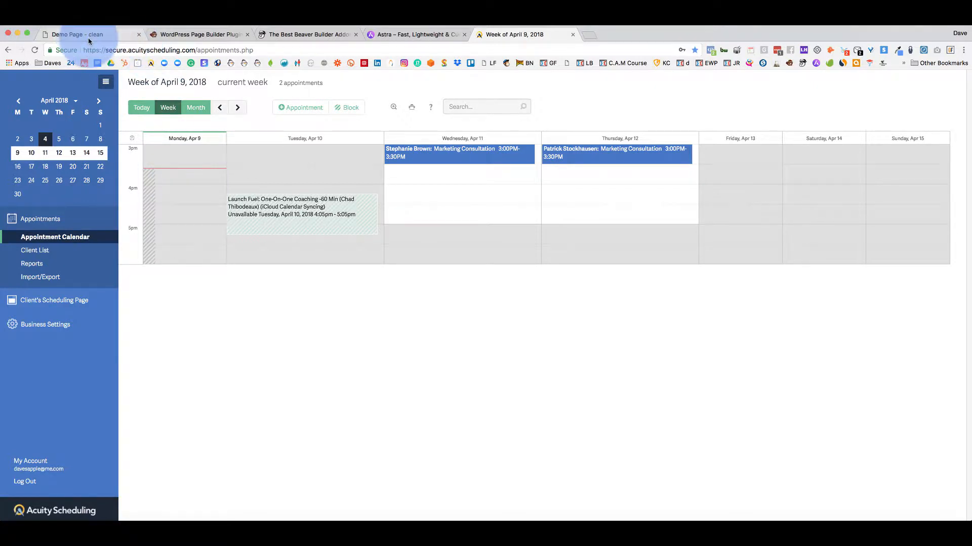
Show the General Scheduling Page's iframe embed code in Client Scheduler and select it for copying.
click(78, 302)
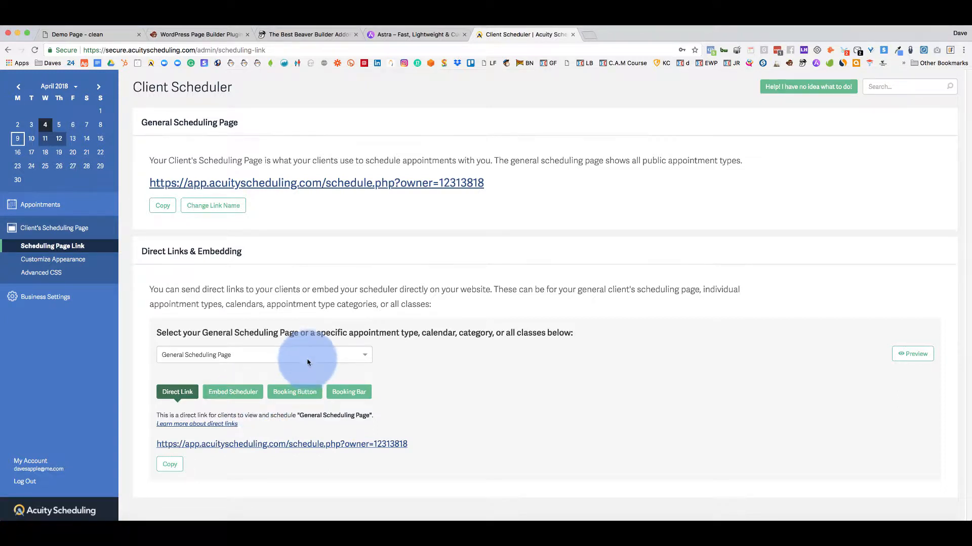
click(232, 401)
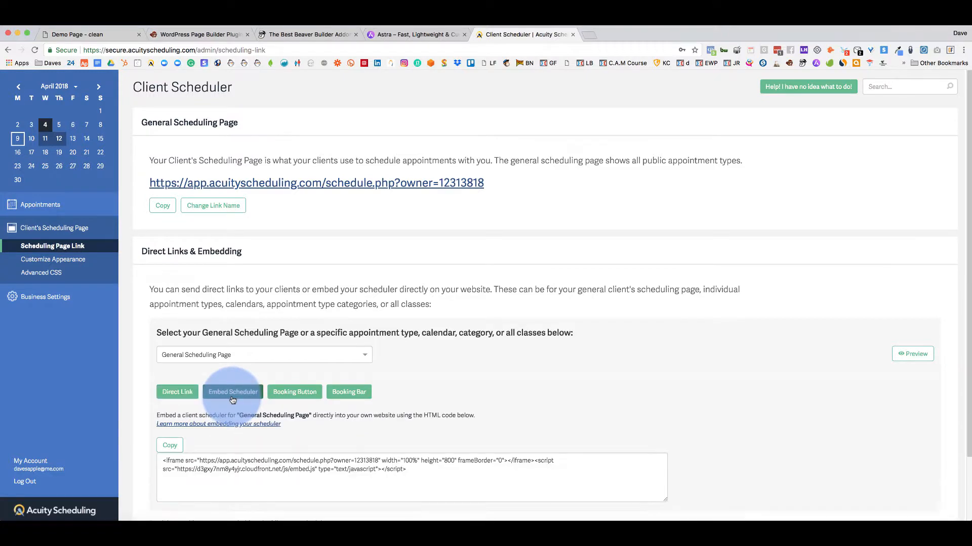
scroll(384, 404, down, 3)
click(418, 397)
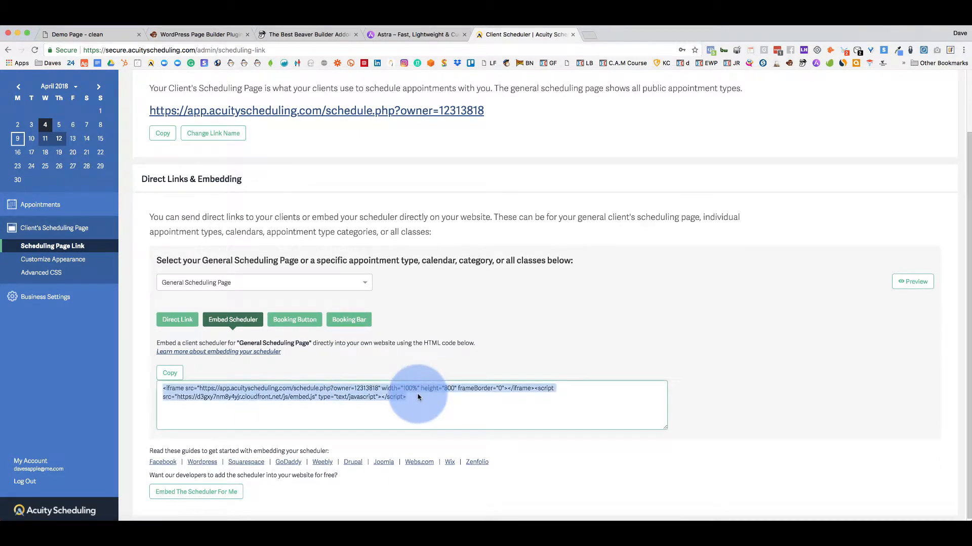
Paste the Acuity scheduler embed code into the Demo Page HTML module, save, and widen its column.
click(195, 34)
click(102, 34)
key(super+v)
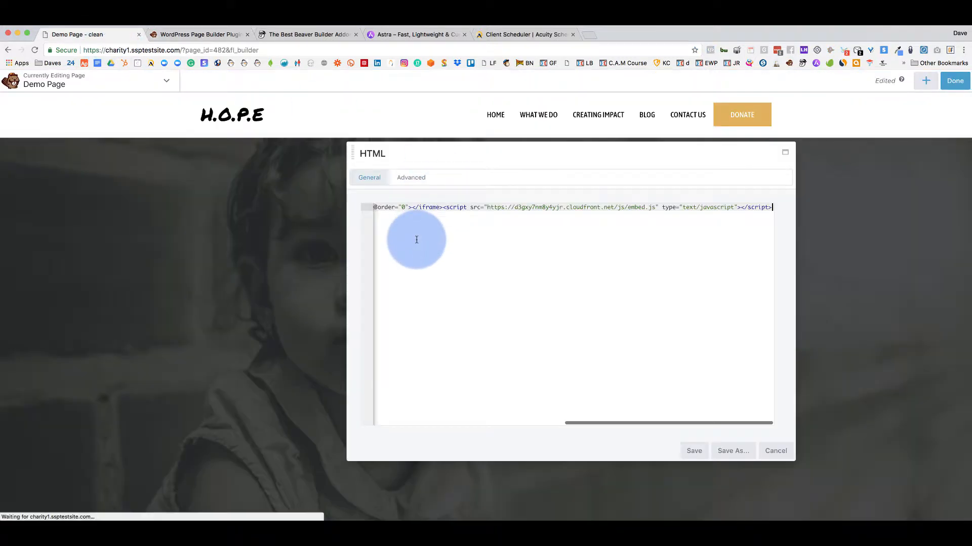
click(693, 451)
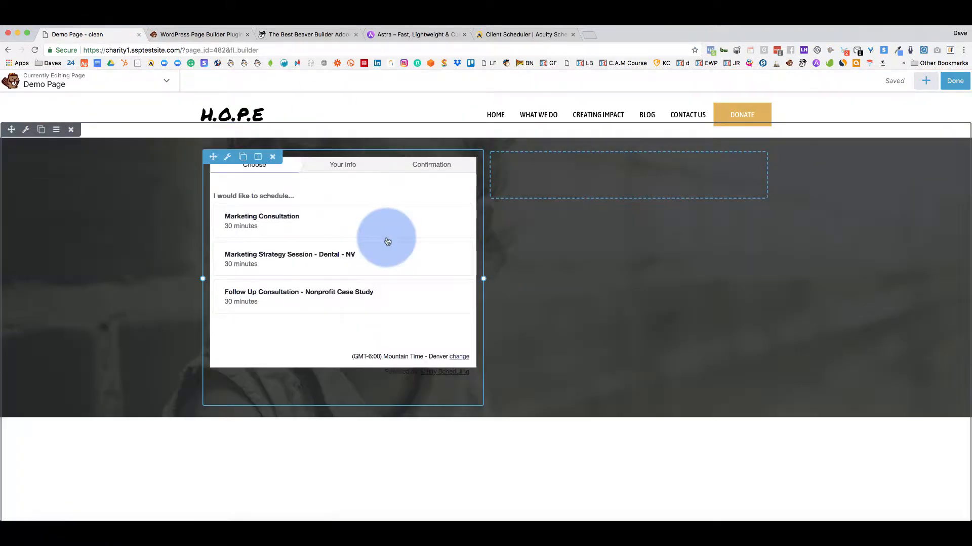
drag(481, 278, 735, 264)
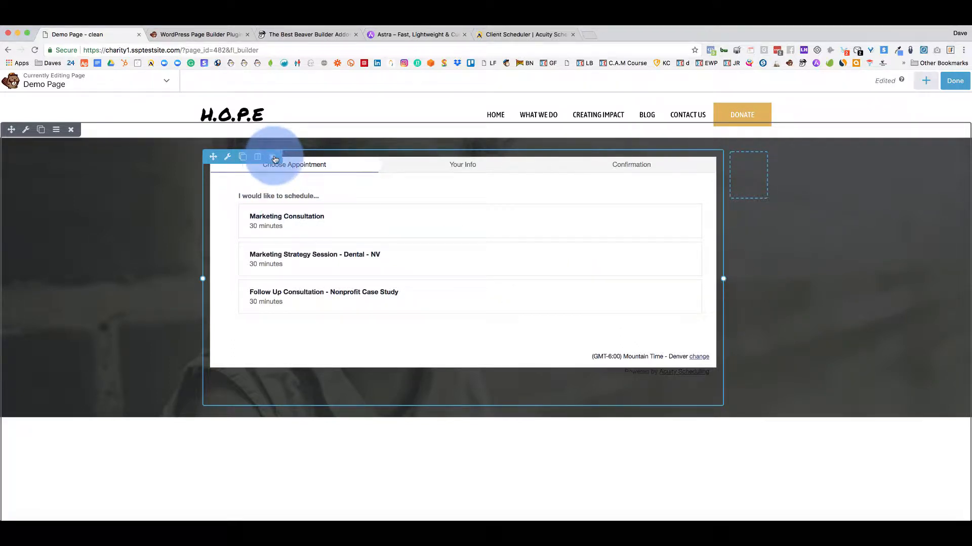
Delete the Acuity scheduler module and resize the top row into two empty columns.
click(951, 81)
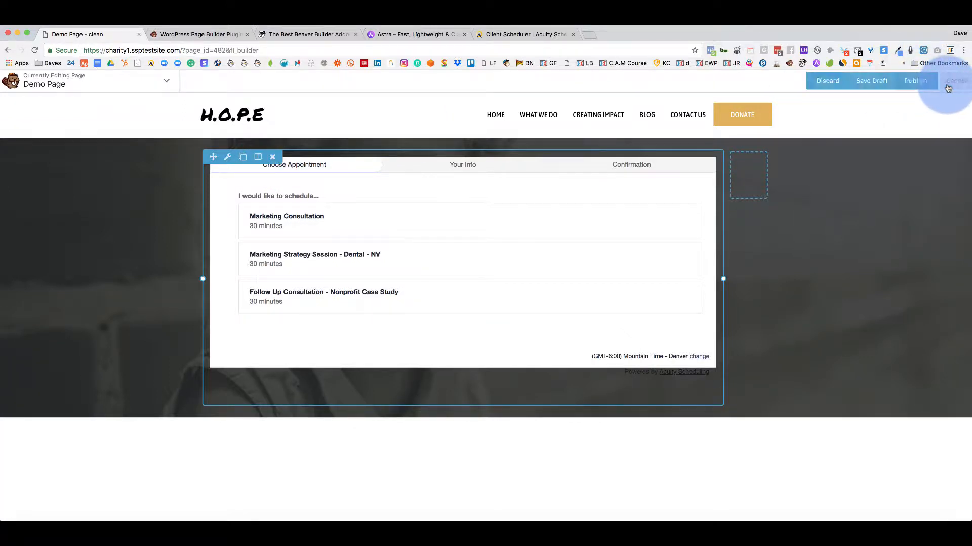
click(881, 213)
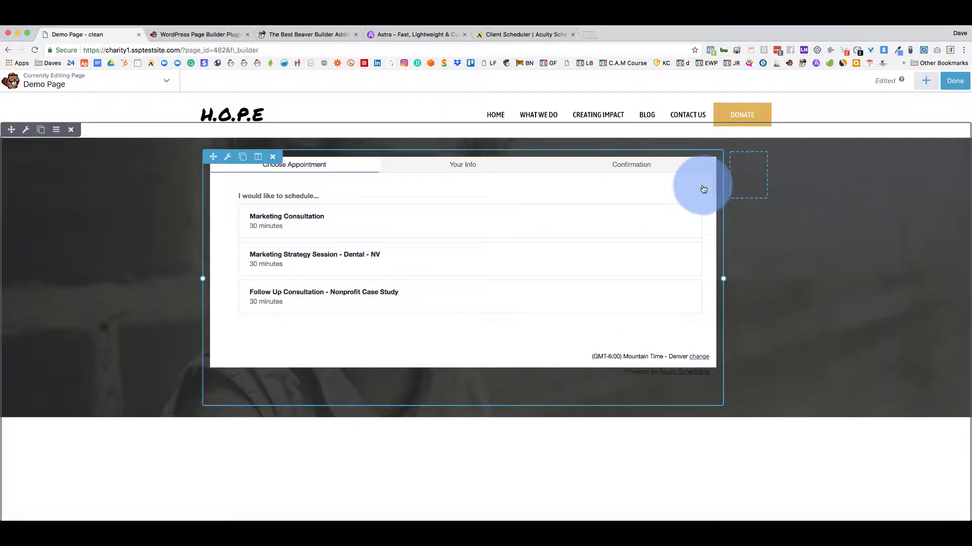
click(272, 157)
click(575, 117)
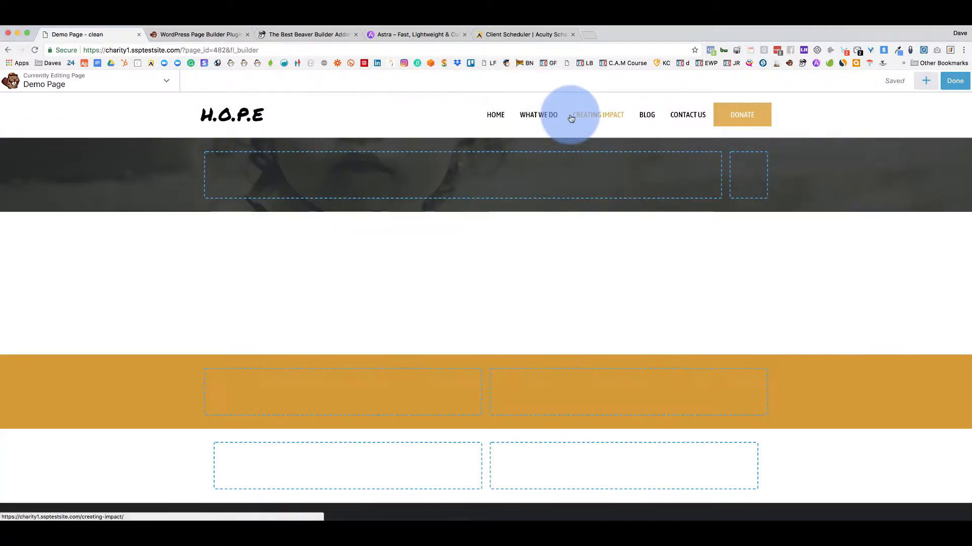
drag(720, 174, 460, 169)
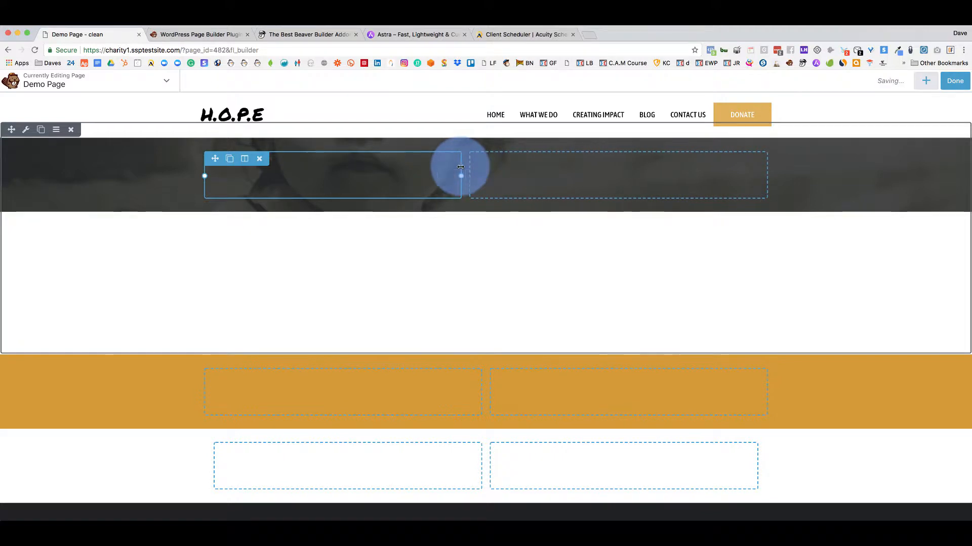
click(930, 80)
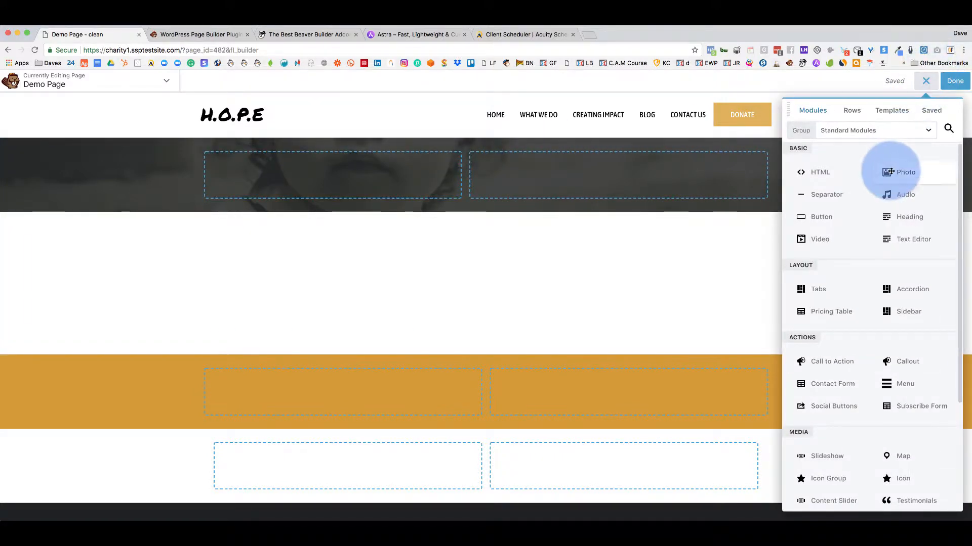
Add a Photo module to the left column of the dark top row.
drag(892, 174, 362, 186)
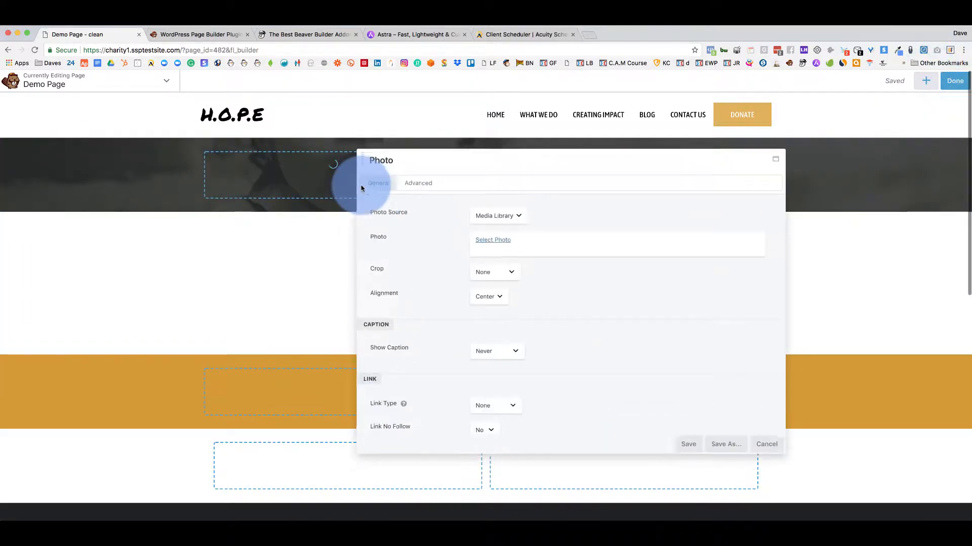
click(771, 450)
click(926, 82)
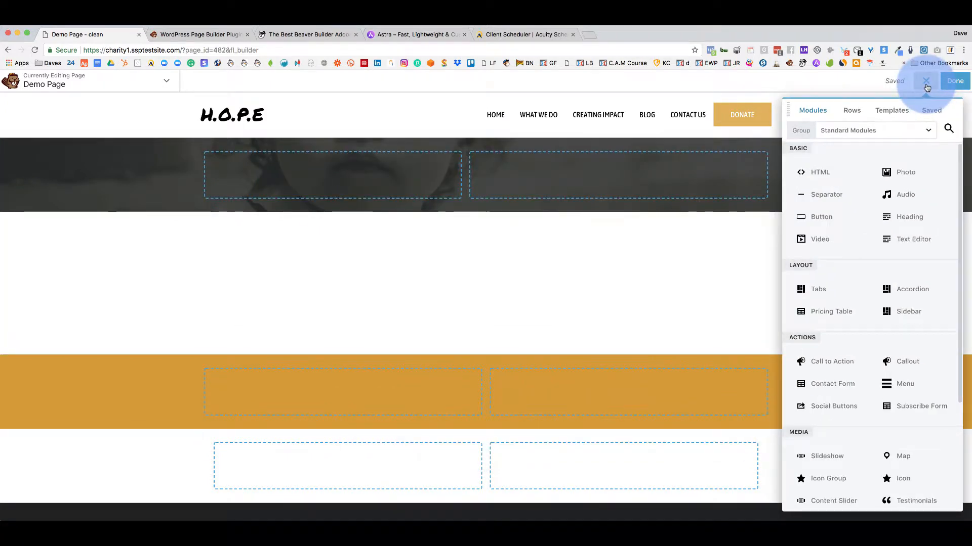
click(888, 173)
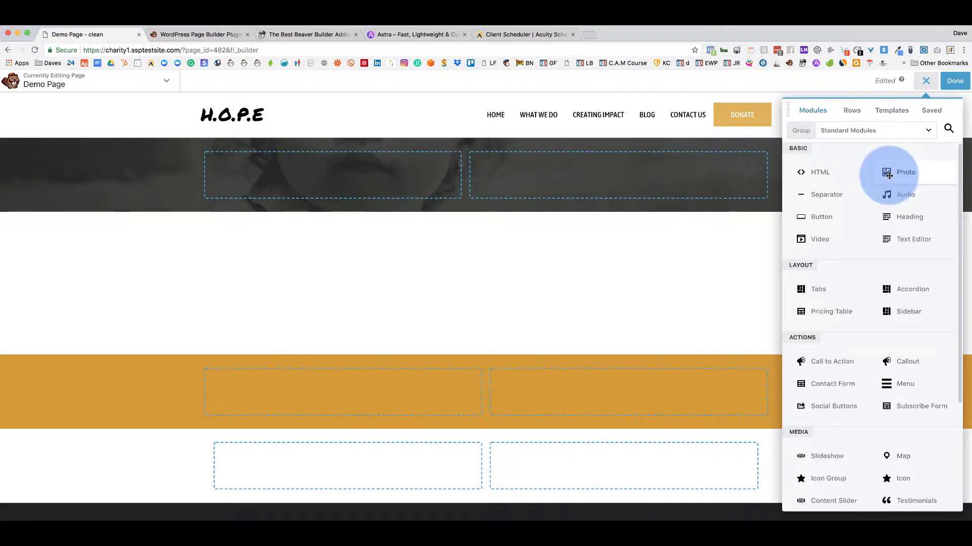
drag(889, 174, 387, 178)
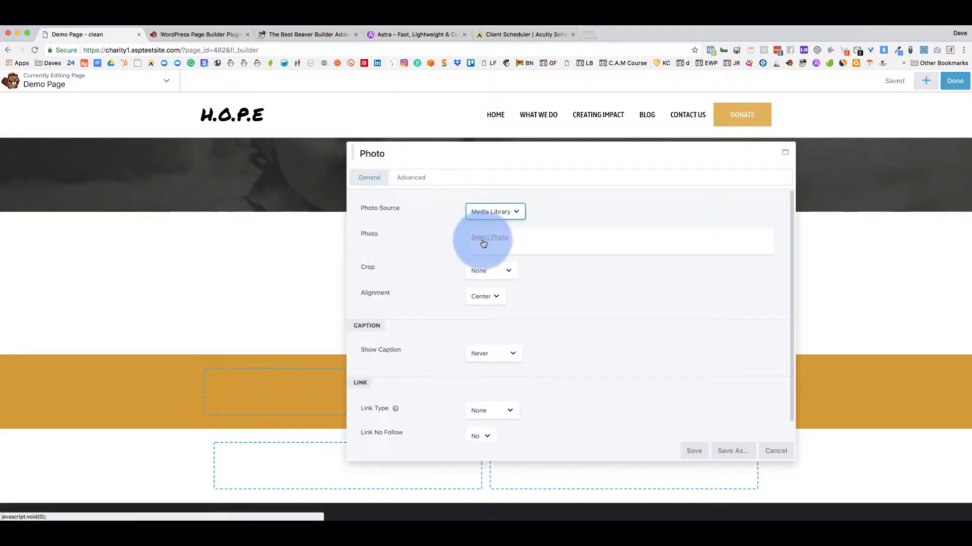
Choose the woman's portrait from the media library, save the module, and reopen its settings.
click(483, 243)
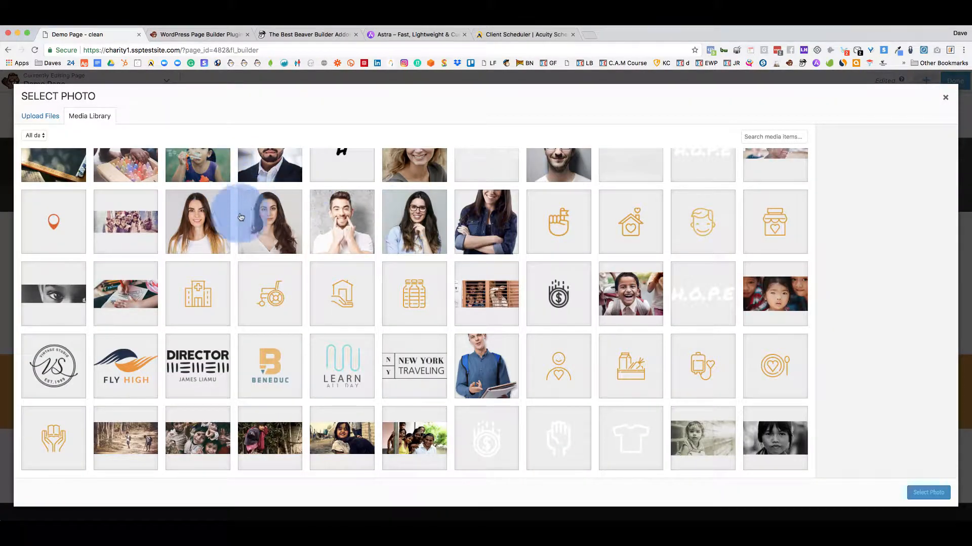
click(222, 218)
click(927, 492)
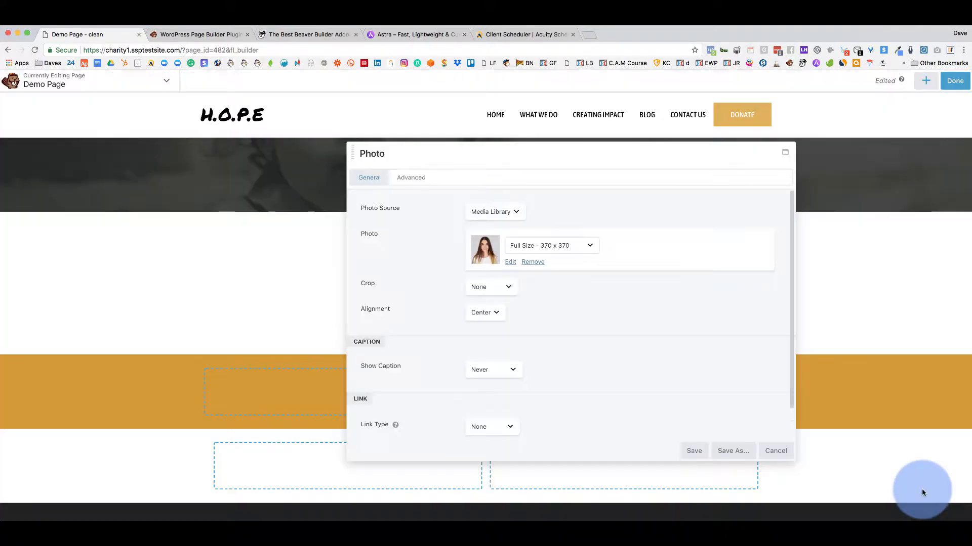
click(694, 451)
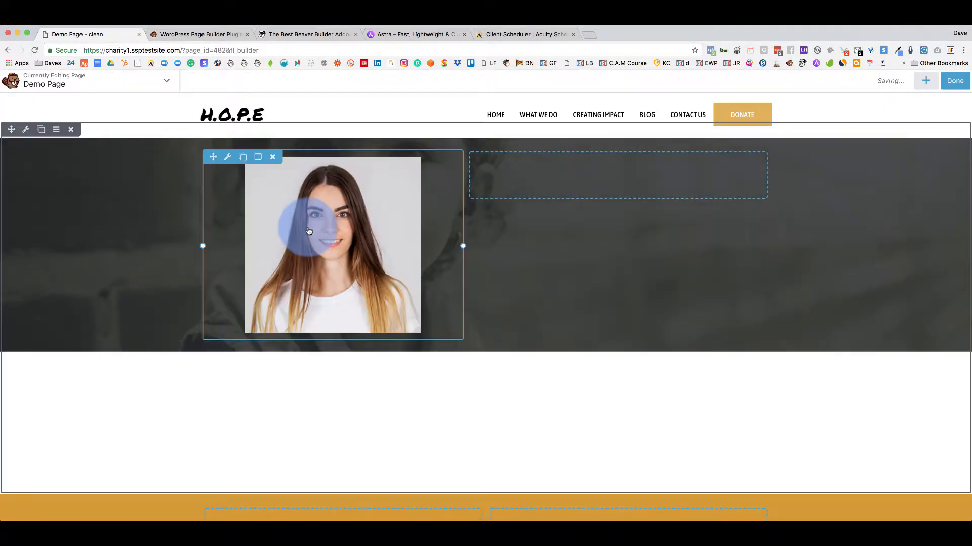
click(277, 211)
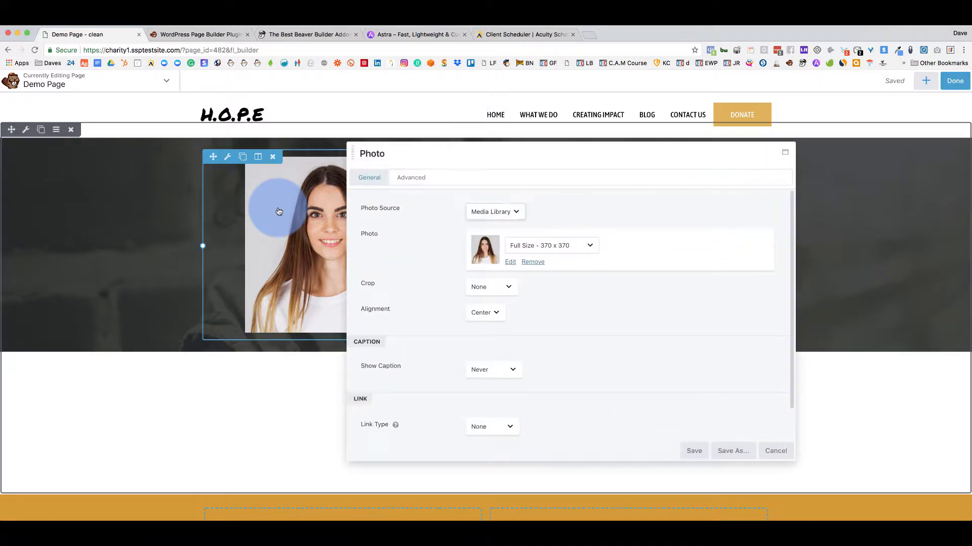
drag(466, 156, 568, 138)
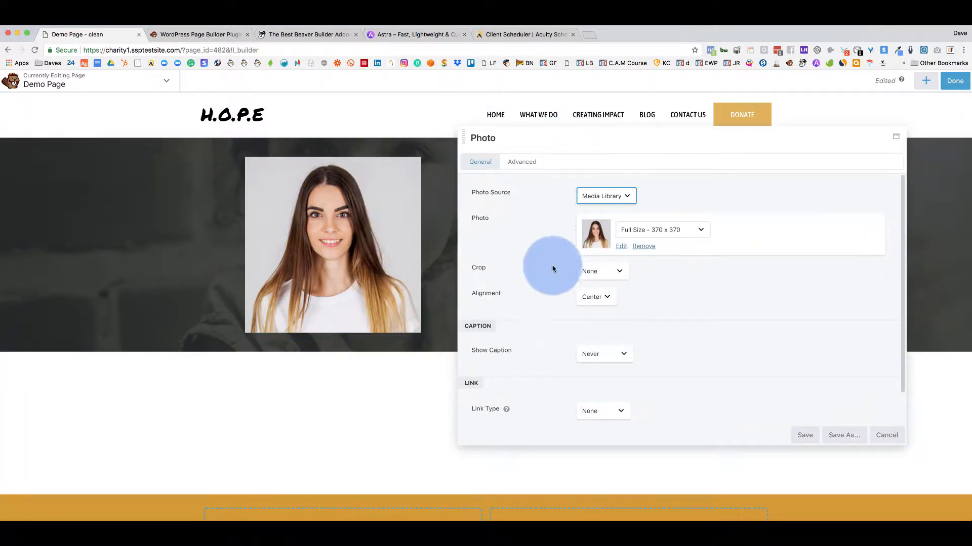
Keep the photo centred and set its caption to show on hover.
click(602, 301)
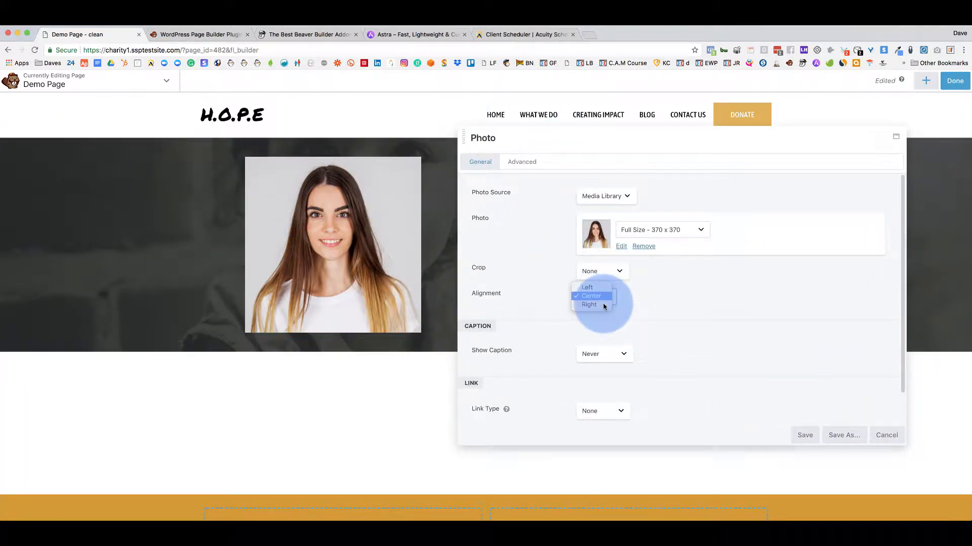
click(683, 297)
click(615, 354)
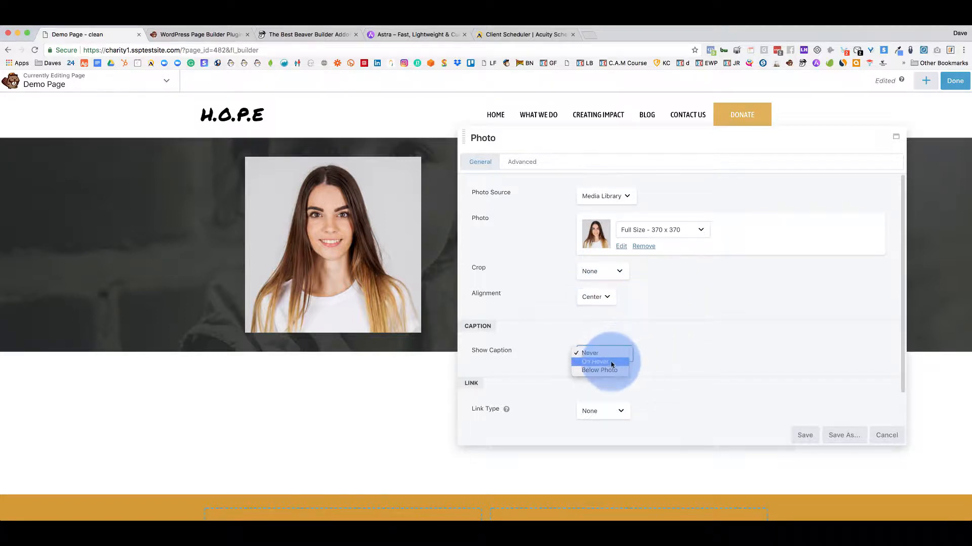
click(610, 364)
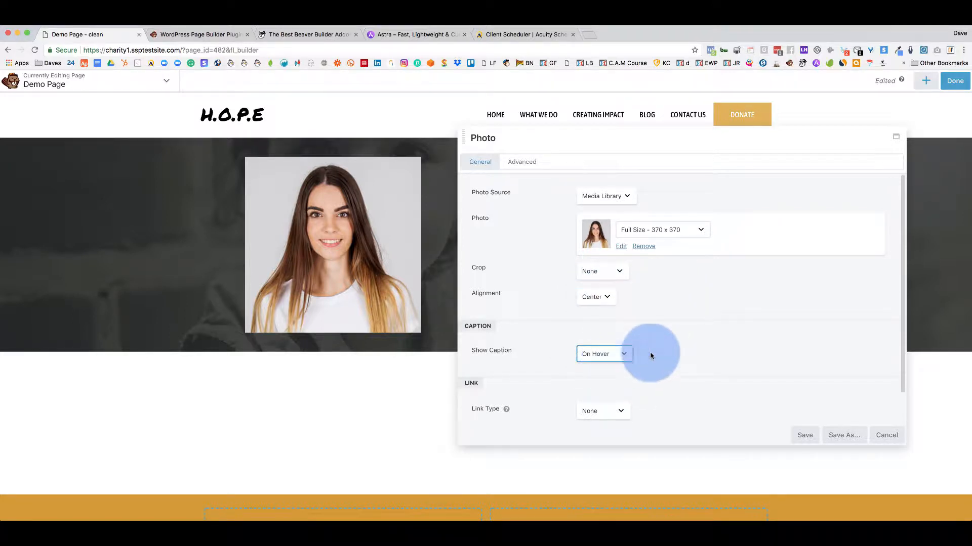
scroll(682, 354, down, 1)
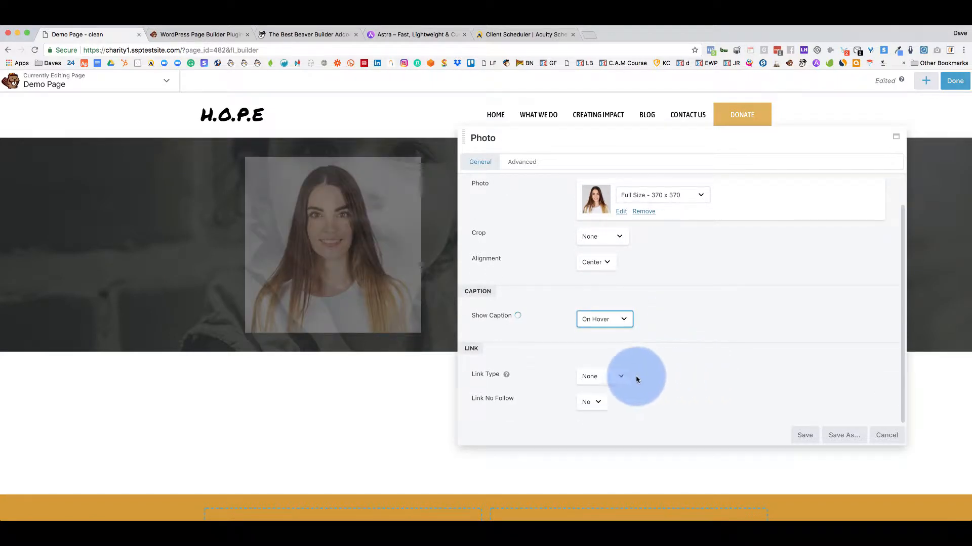
Set the photo's link type to Photo Page, save, and publish the Demo Page.
click(620, 379)
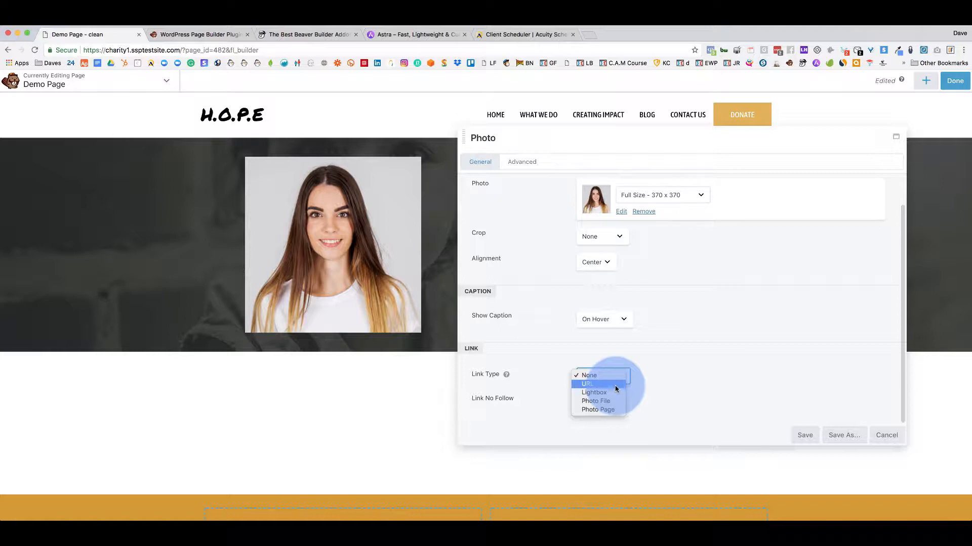
click(613, 397)
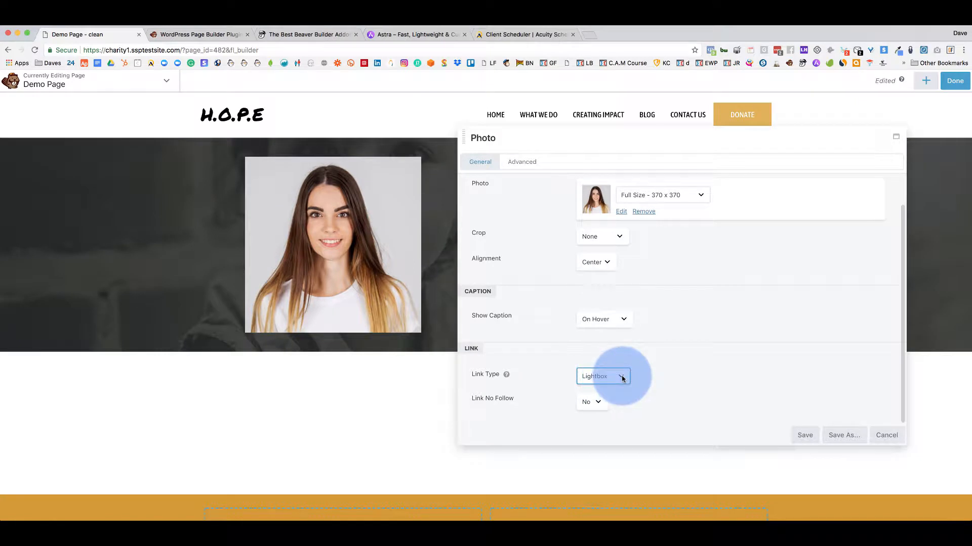
click(622, 379)
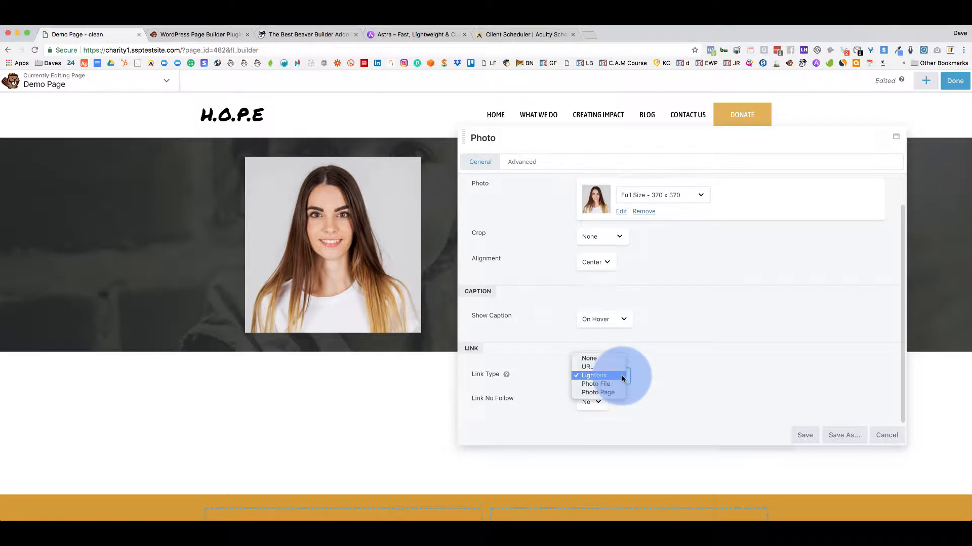
click(816, 419)
click(616, 376)
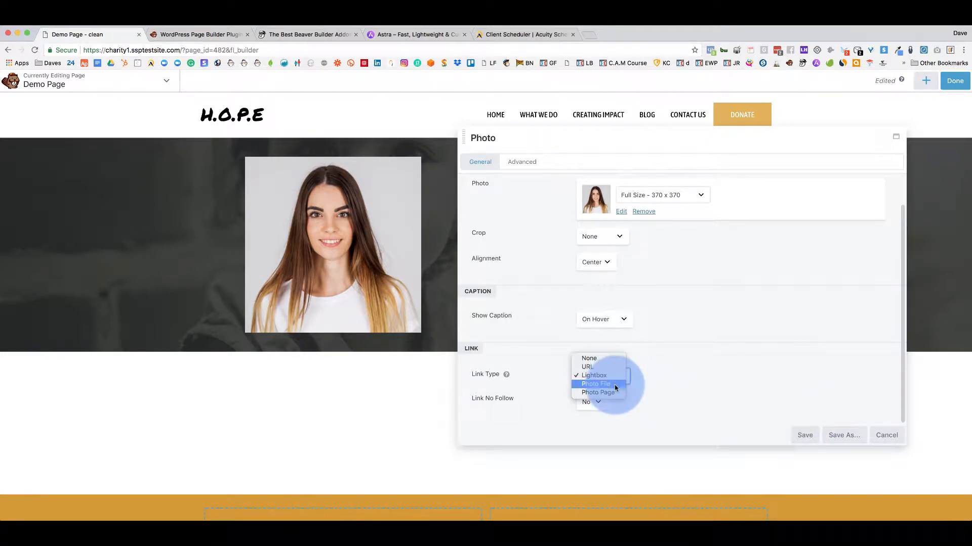
click(615, 388)
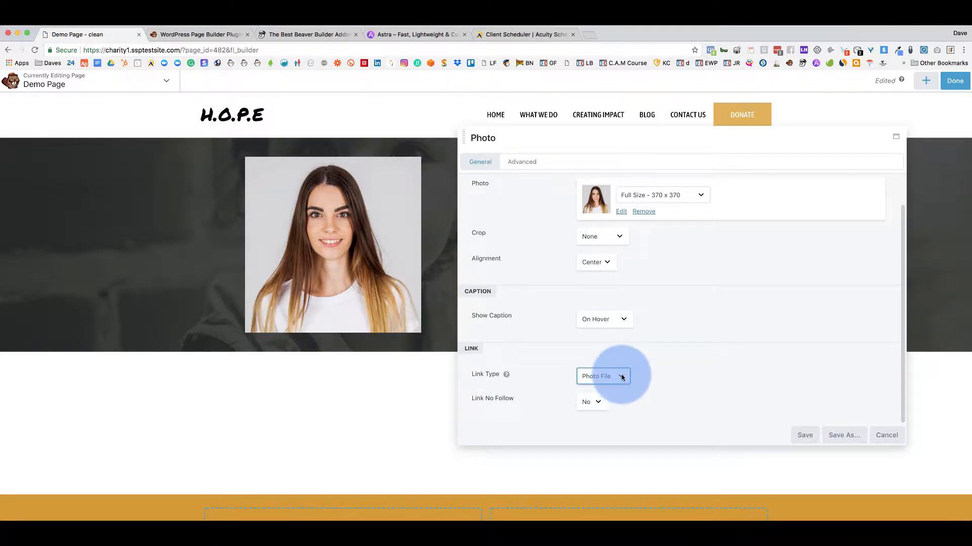
click(621, 377)
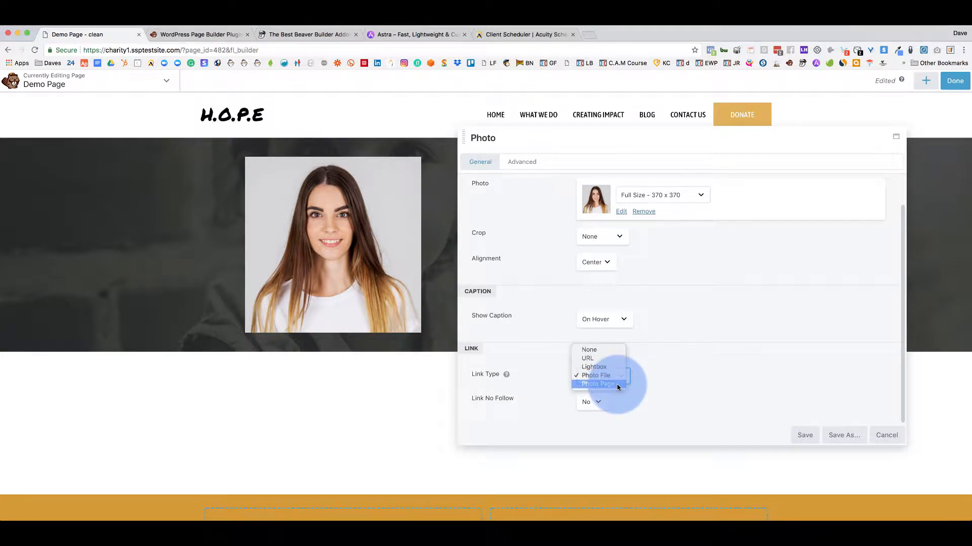
click(617, 385)
click(813, 435)
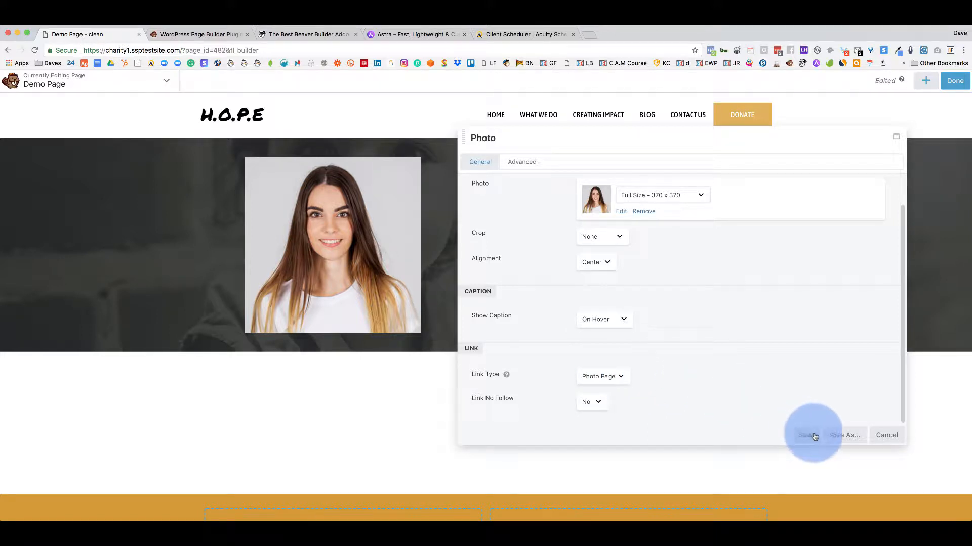
click(950, 87)
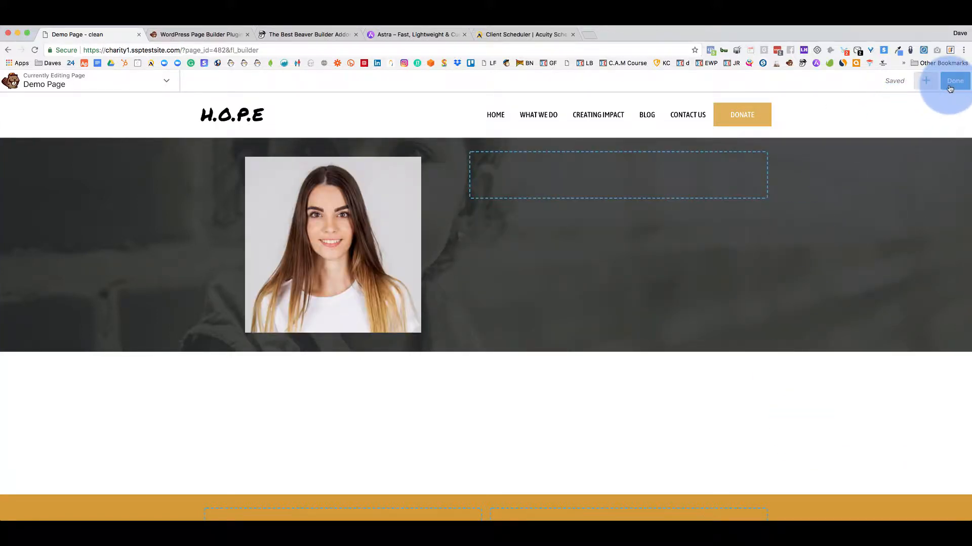
click(906, 80)
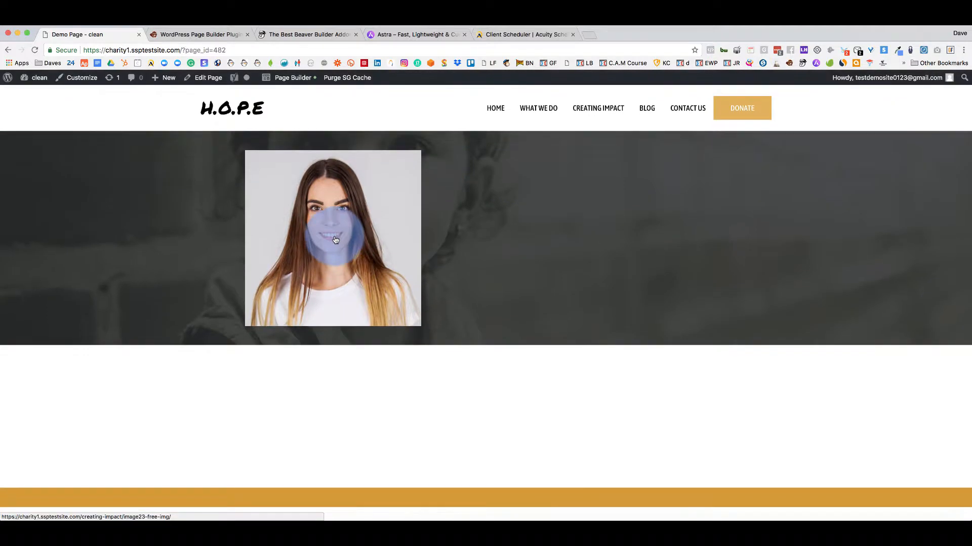
Test the portrait's link to its attachment page, then reopen the Demo Page in the builder.
click(335, 240)
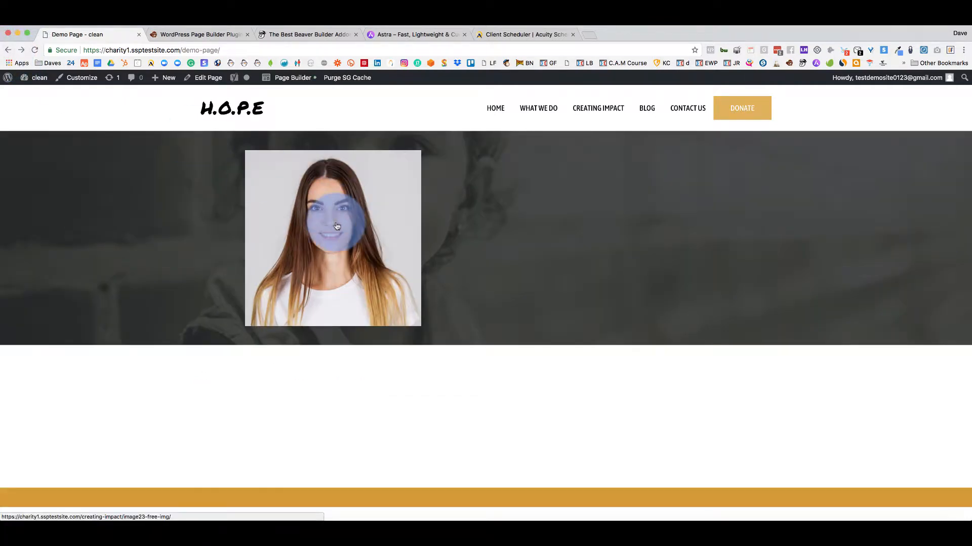
click(292, 81)
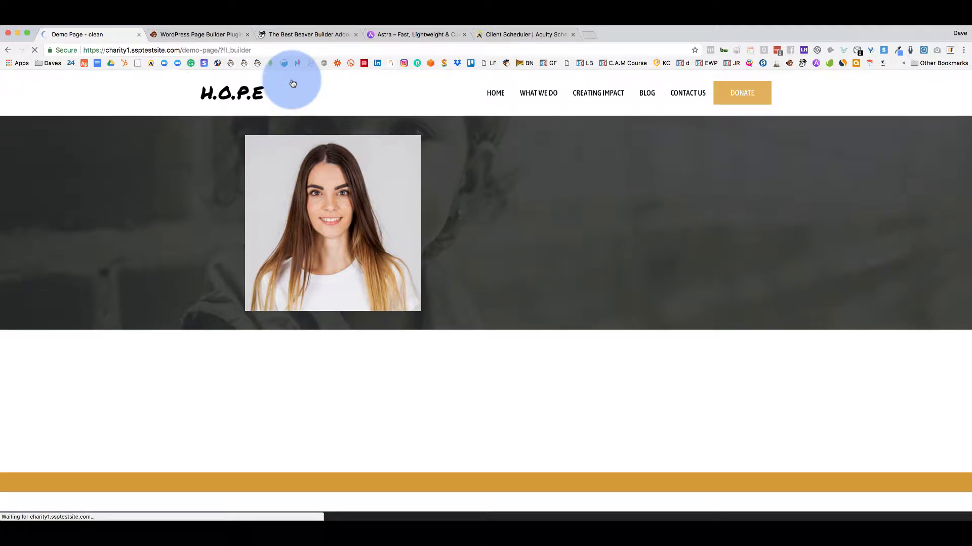
Inspect the photo's caption choices and media library details without changing anything.
click(403, 223)
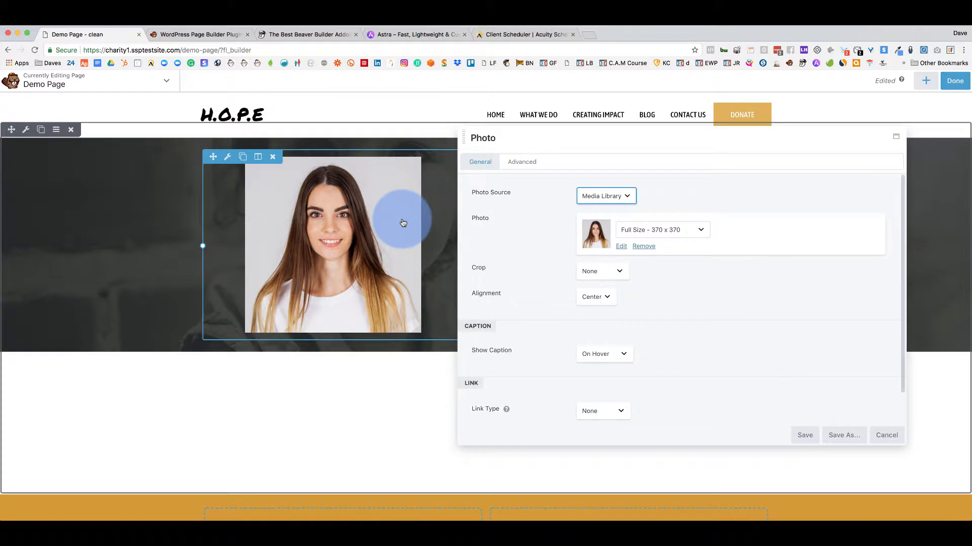
scroll(515, 292, down, 2)
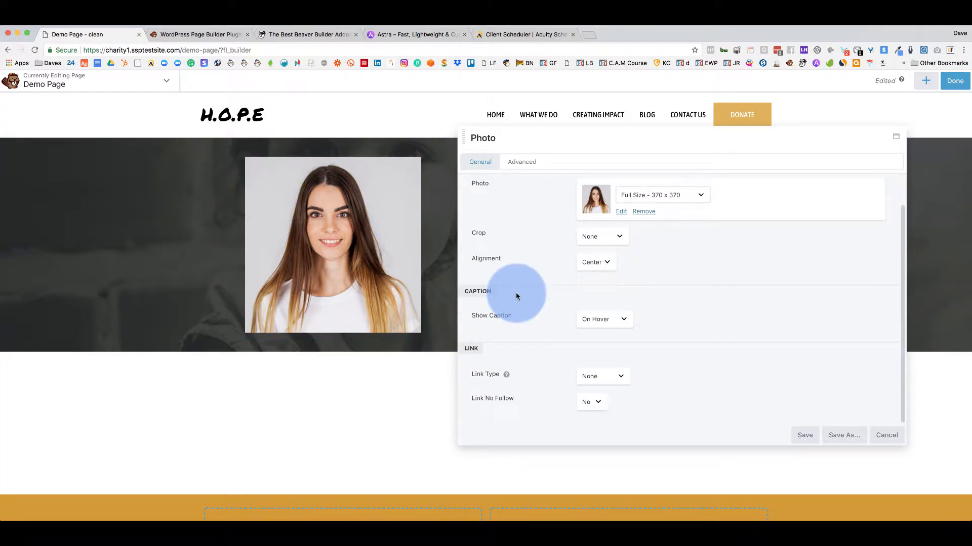
click(623, 319)
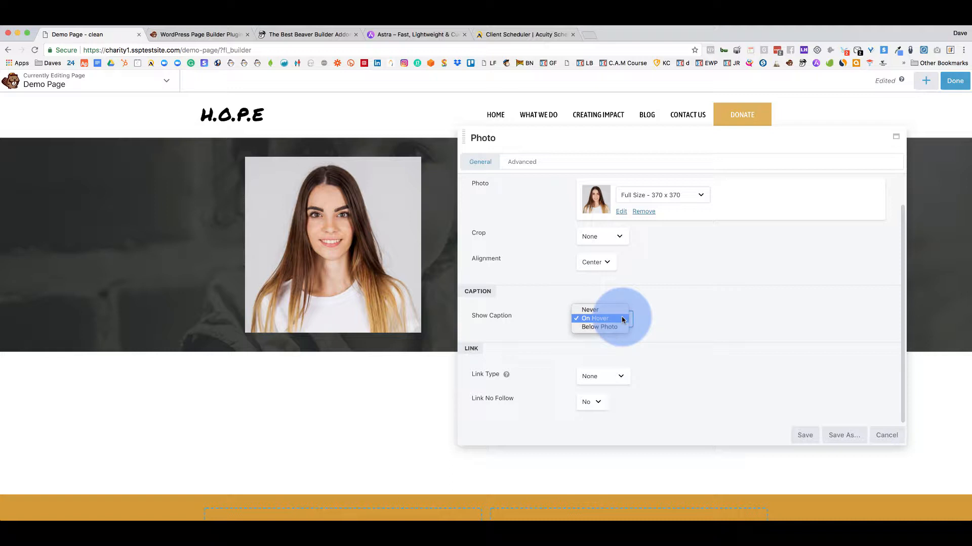
click(622, 319)
scroll(709, 308, up, 2)
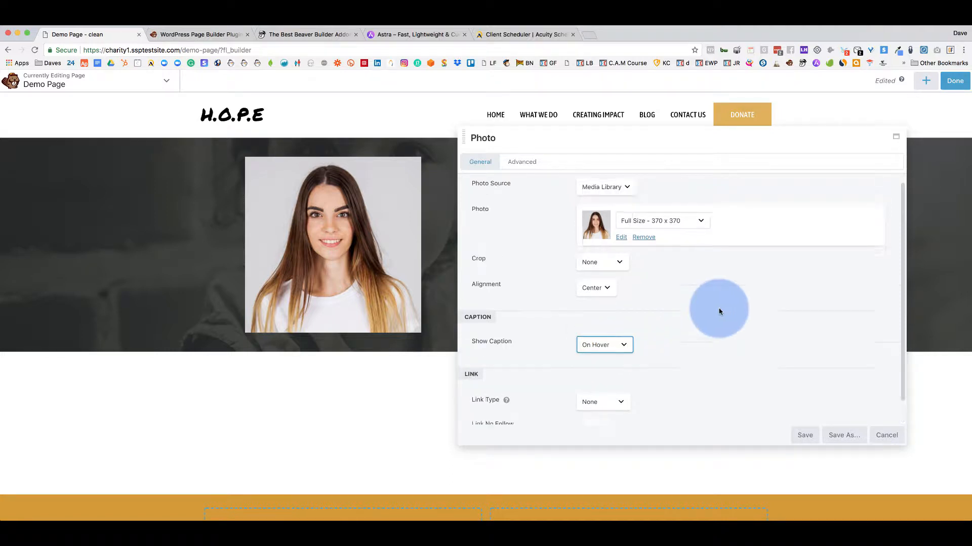
click(622, 246)
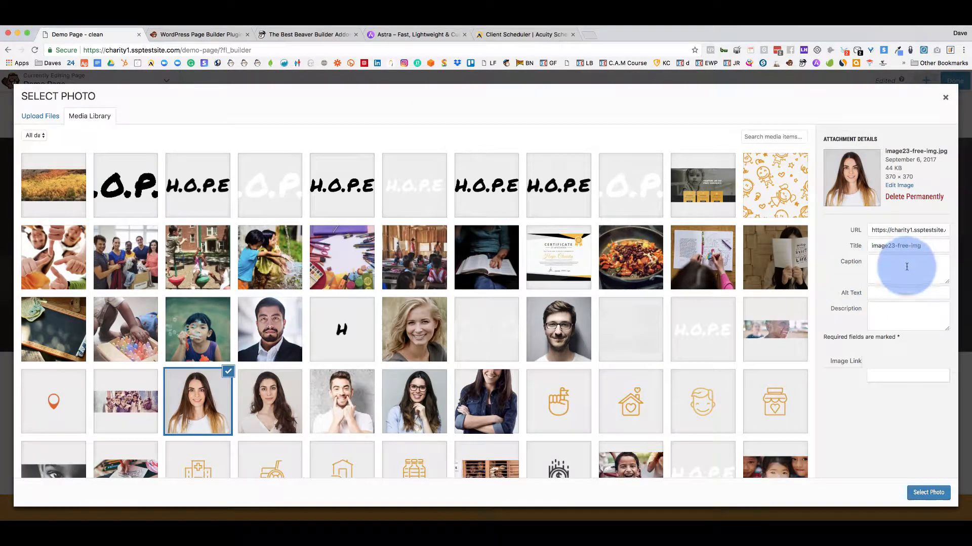
click(875, 266)
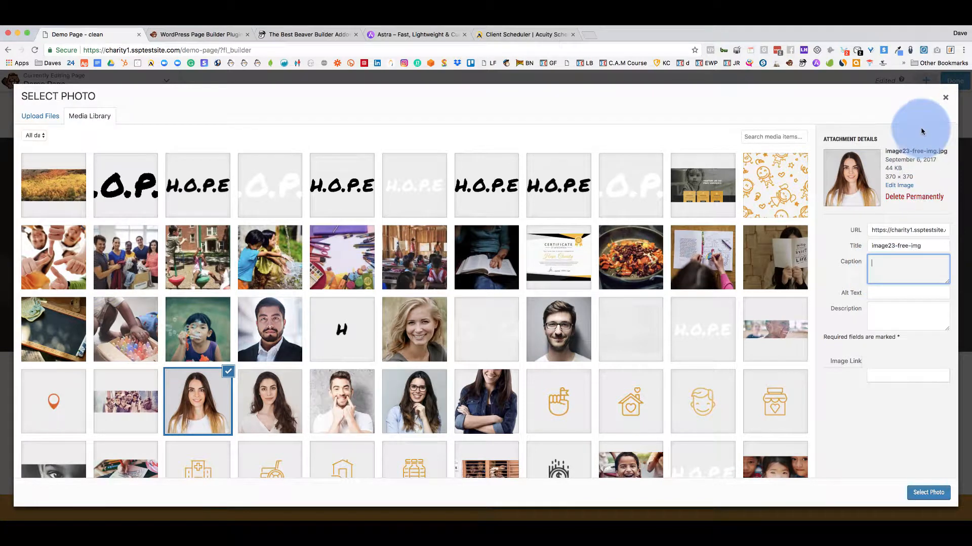
click(945, 97)
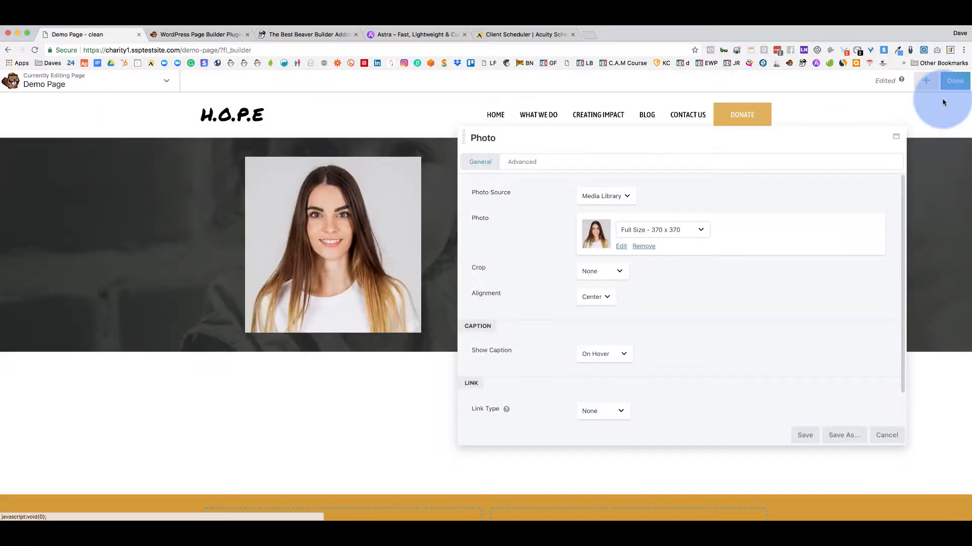
Set the photo's Show Caption option to Never.
click(619, 354)
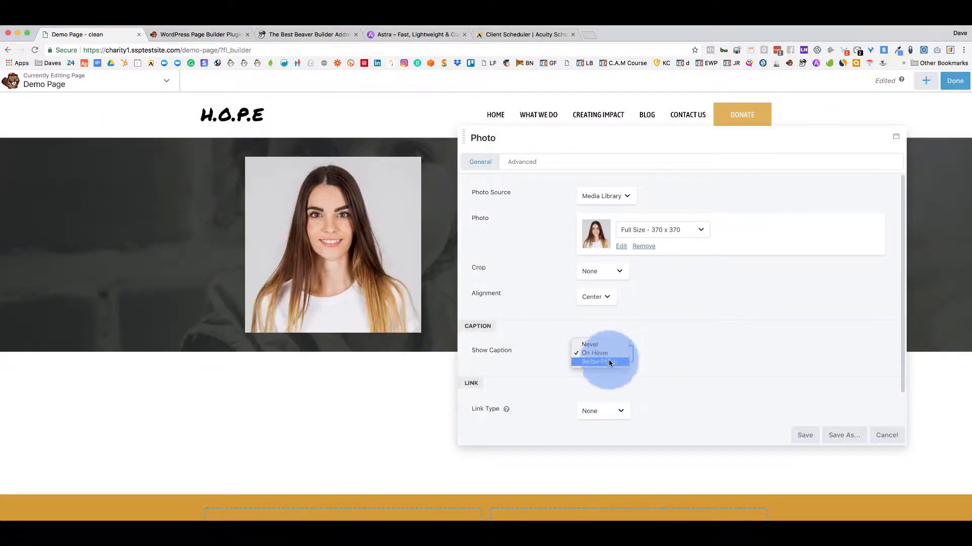
click(610, 362)
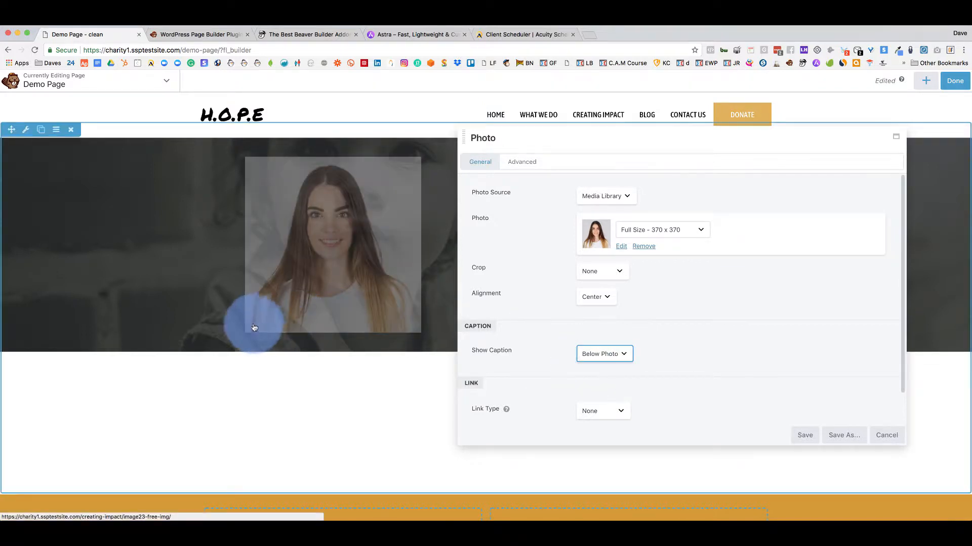
click(611, 353)
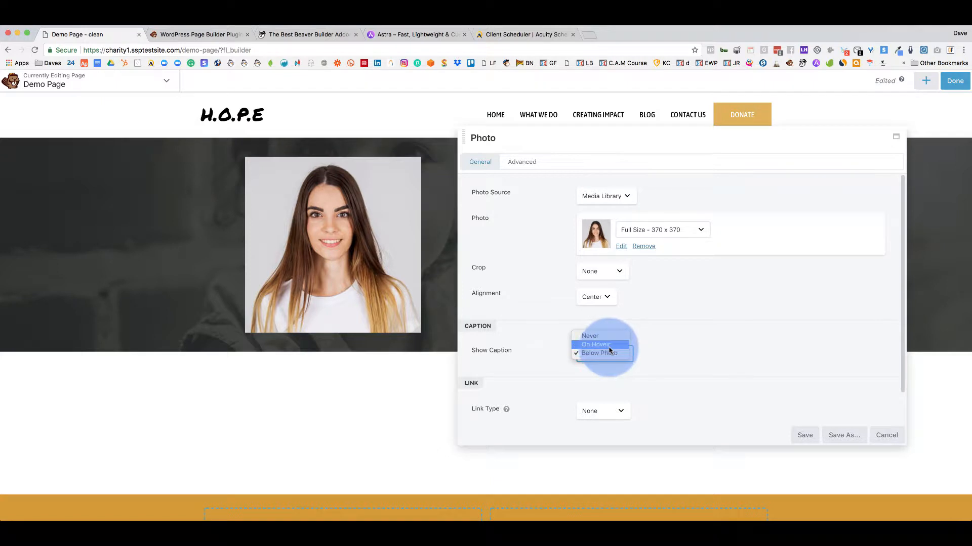
click(692, 343)
click(625, 355)
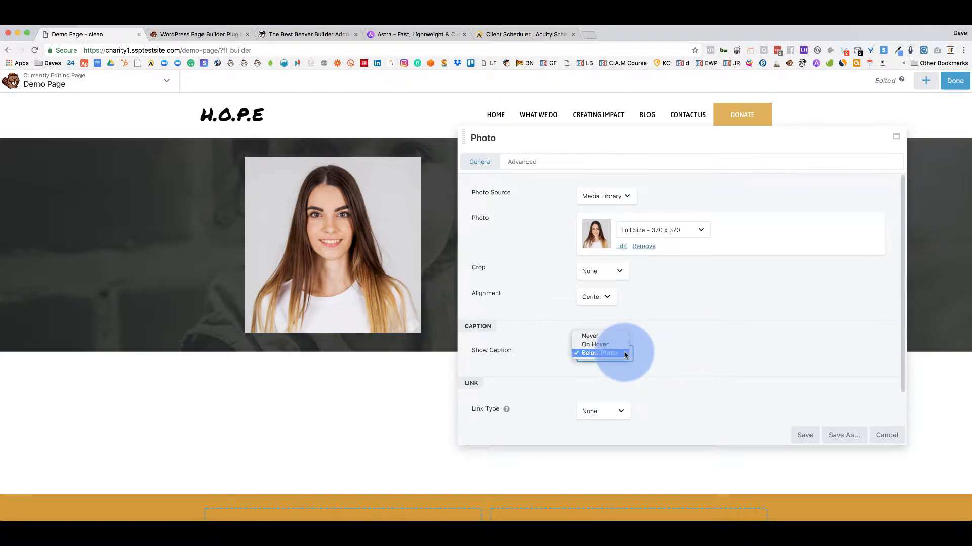
click(615, 336)
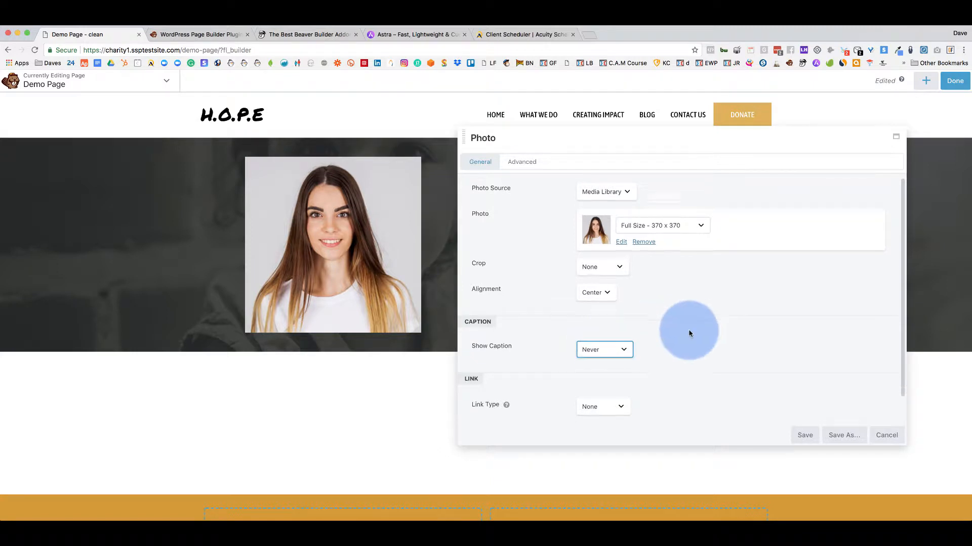
Set the photo's link type to Lightbox, save the settings, and preview the page.
scroll(690, 329, down, 1)
click(620, 377)
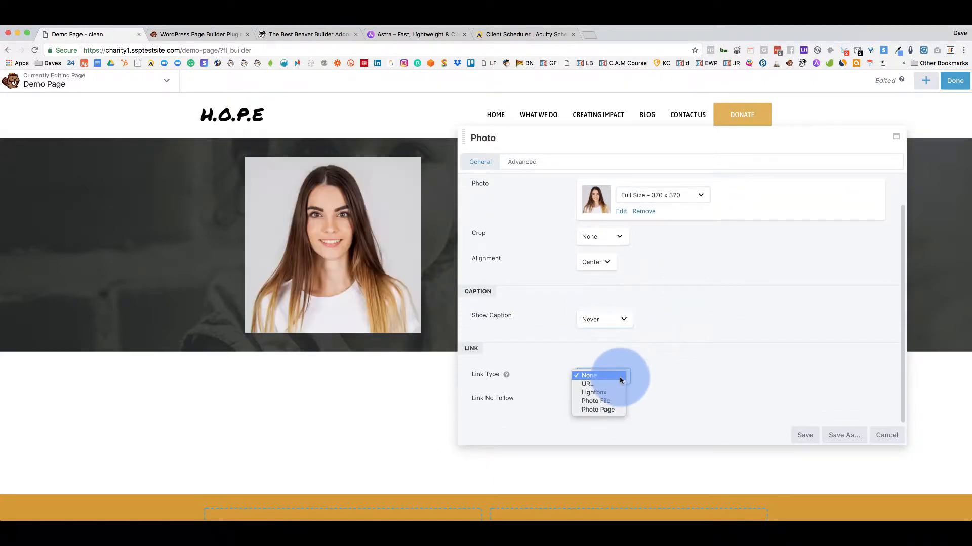
click(605, 393)
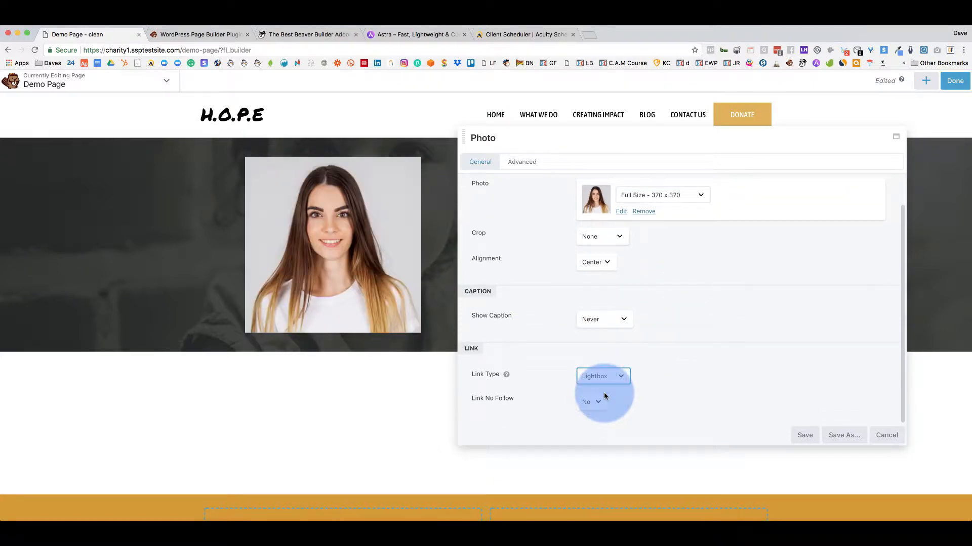
click(812, 436)
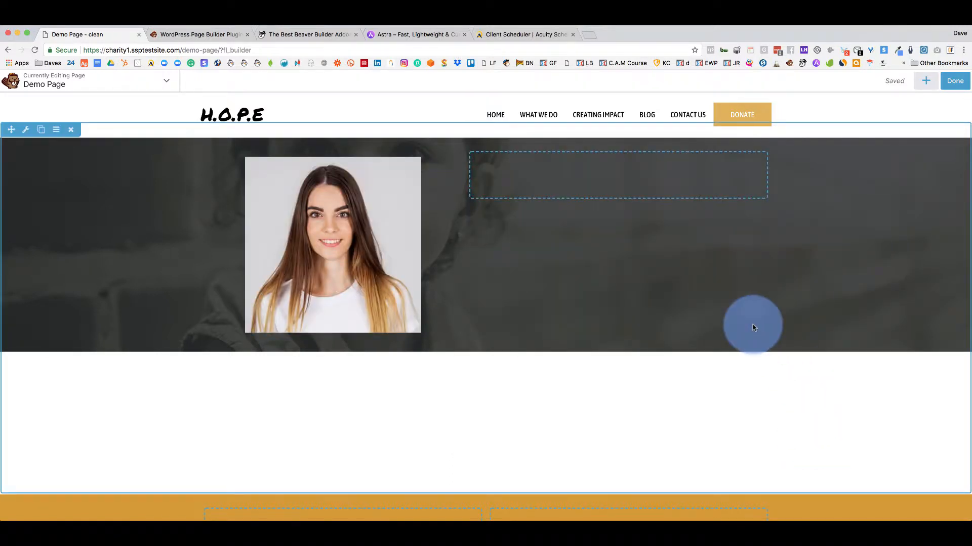
key(p)
click(352, 241)
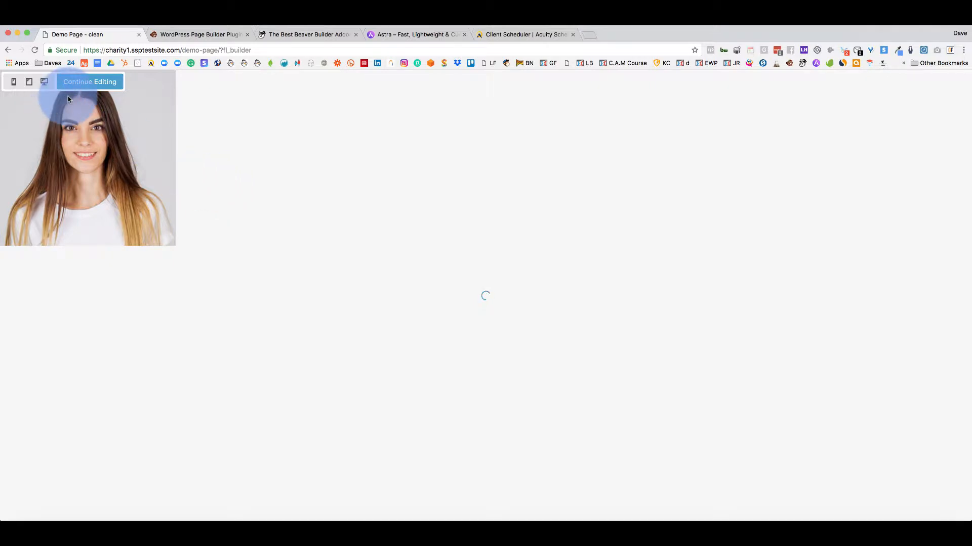
click(88, 89)
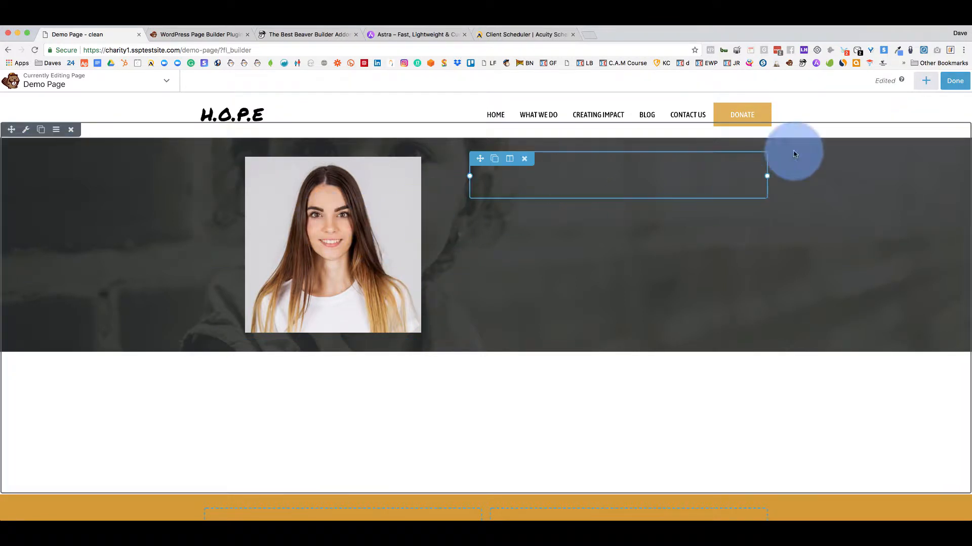
Delete the Photo module from the dark top row.
click(924, 82)
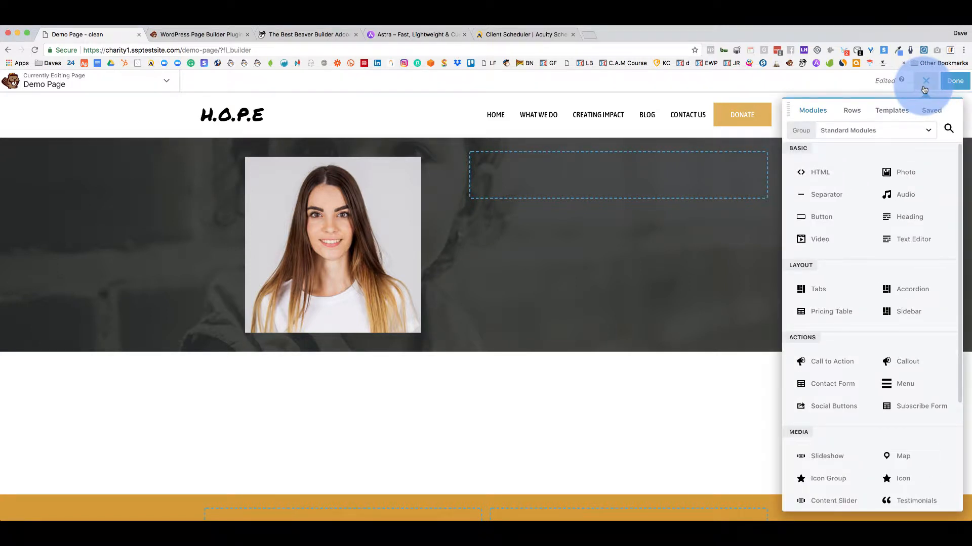
mouse_move(367, 293)
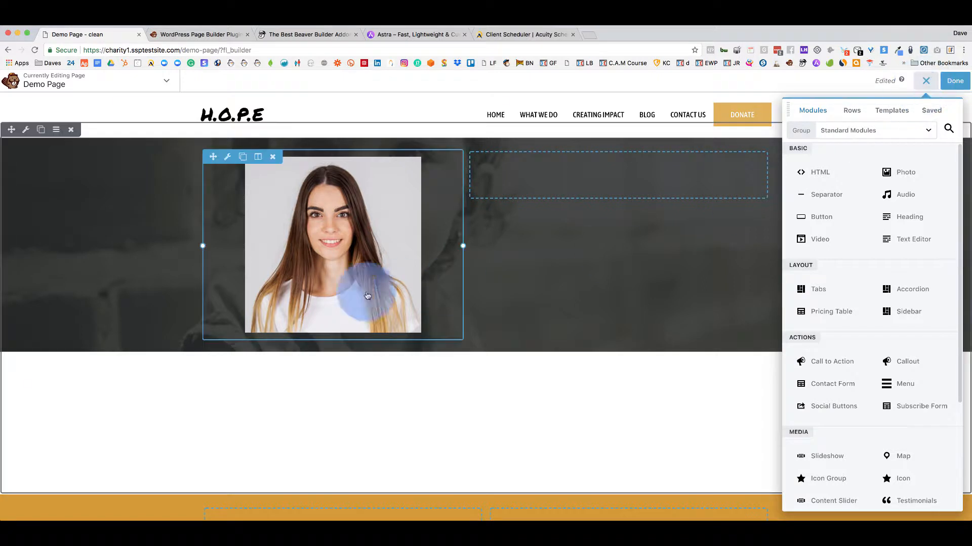
click(274, 158)
click(570, 114)
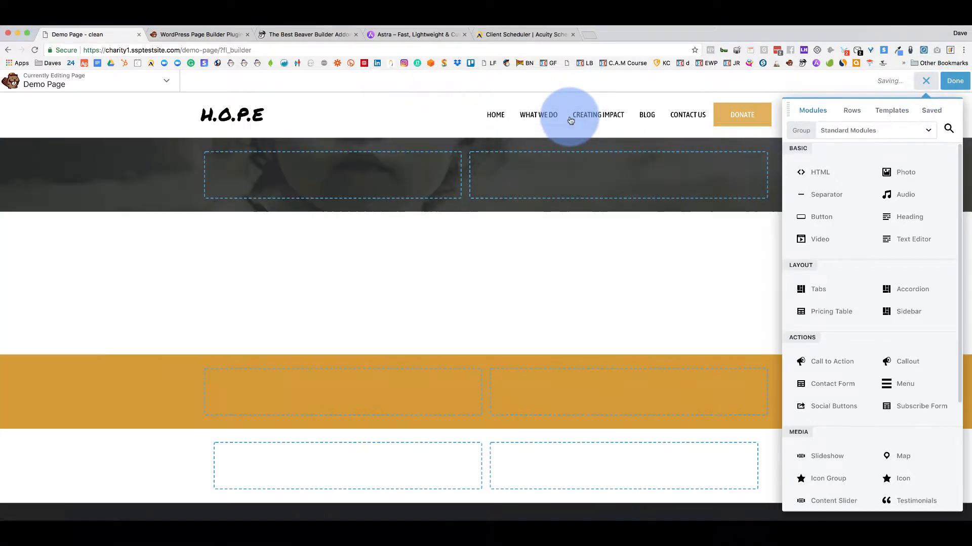
Add a Separator module to the top row, trying a height of 340 then clearing it.
drag(830, 193, 421, 220)
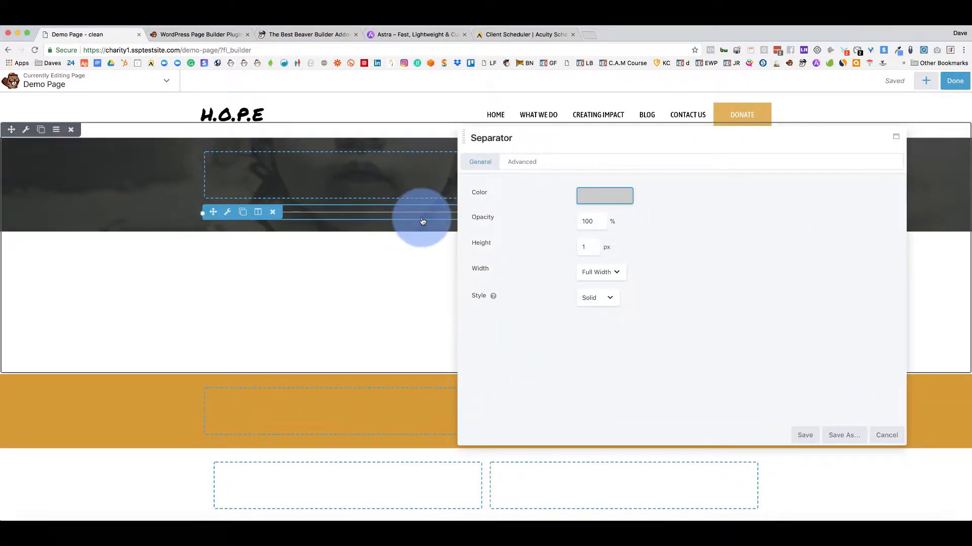
drag(540, 136, 533, 259)
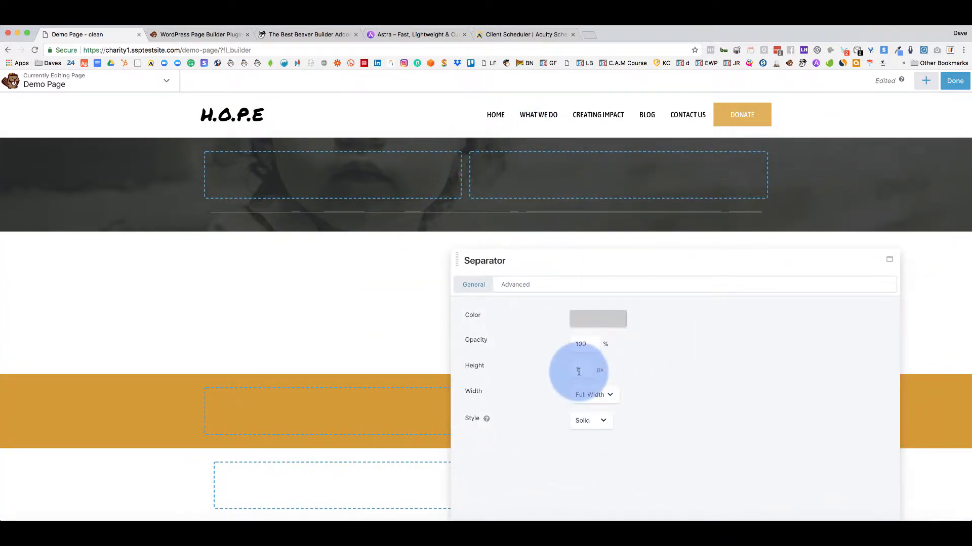
drag(579, 371, 568, 373)
text(3)
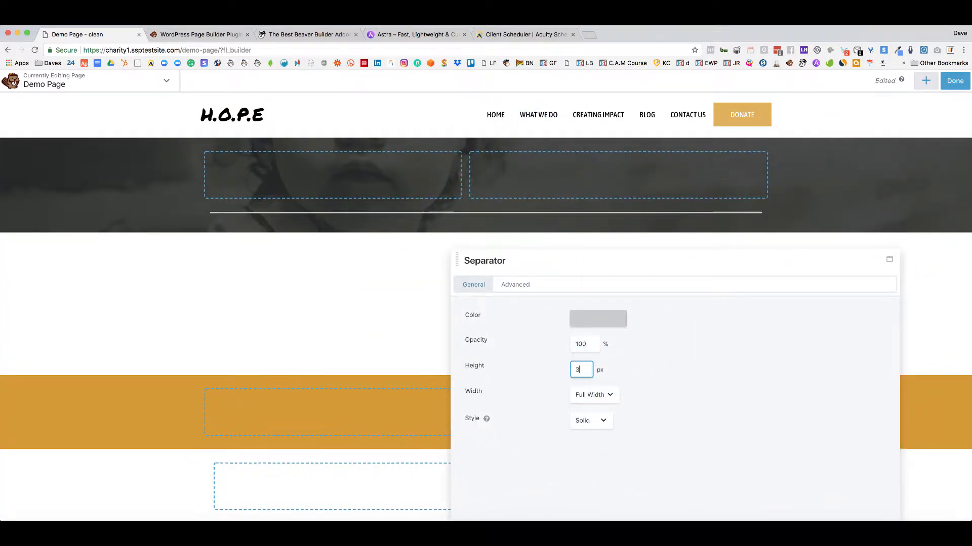
text(40)
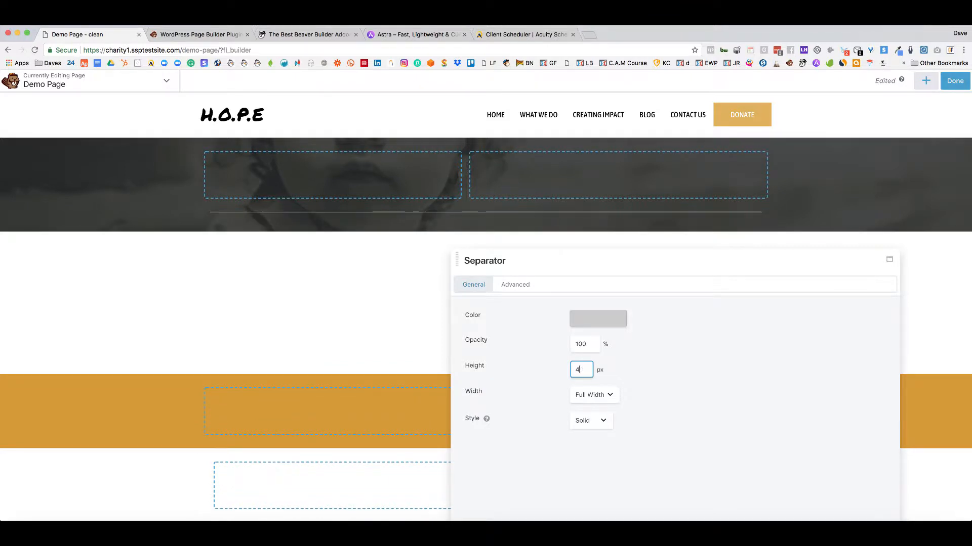
key(BackSpace)
key(BackSpace)
Make the separator a light cream #fff9f1 full-width line and save it.
click(596, 322)
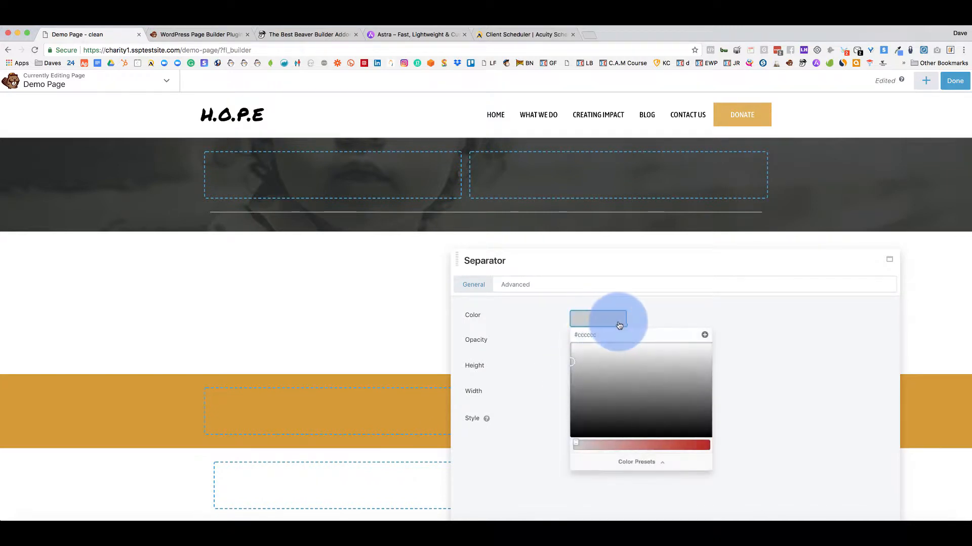
click(639, 462)
click(584, 456)
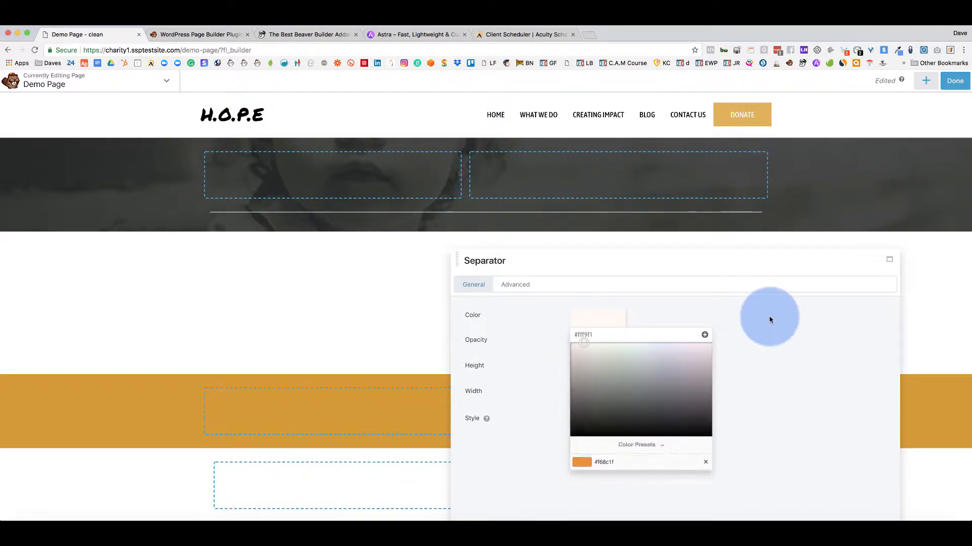
click(770, 315)
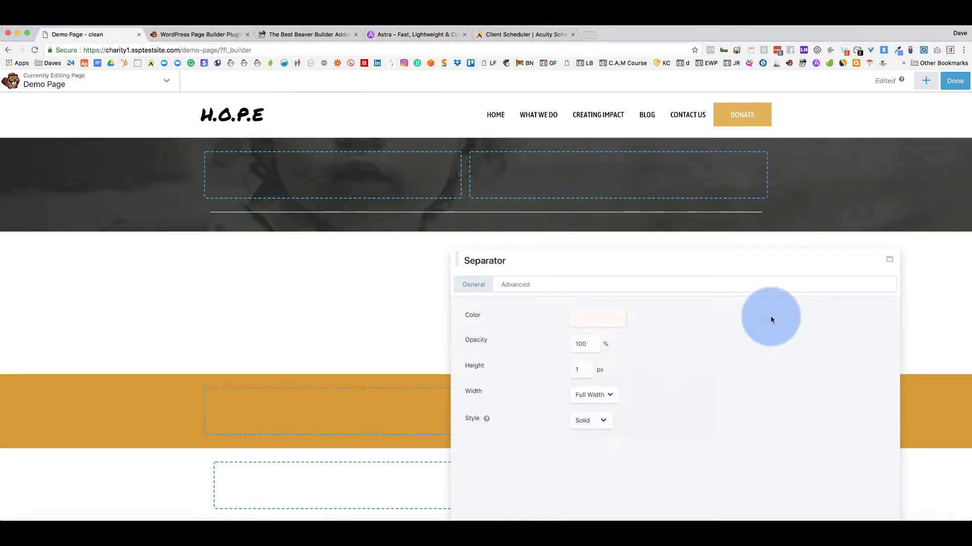
click(610, 396)
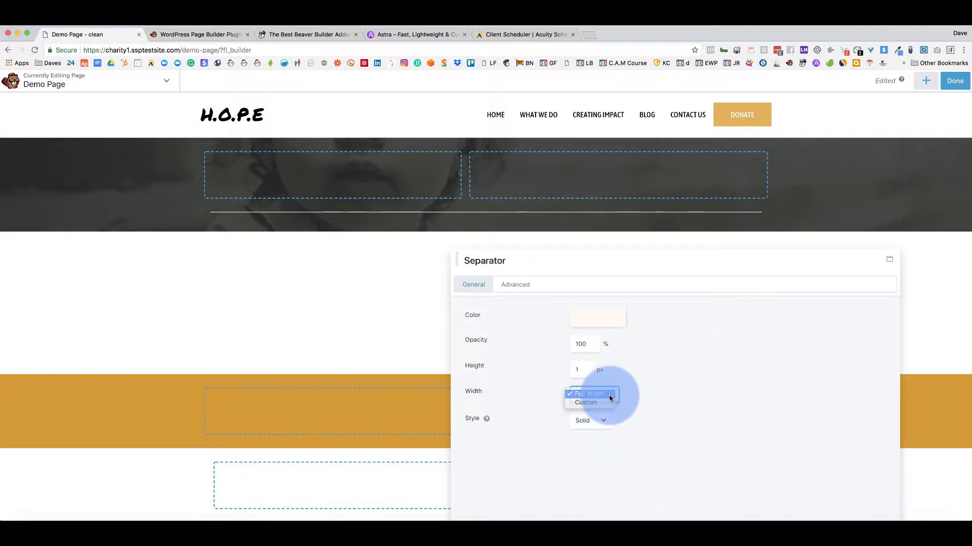
click(610, 397)
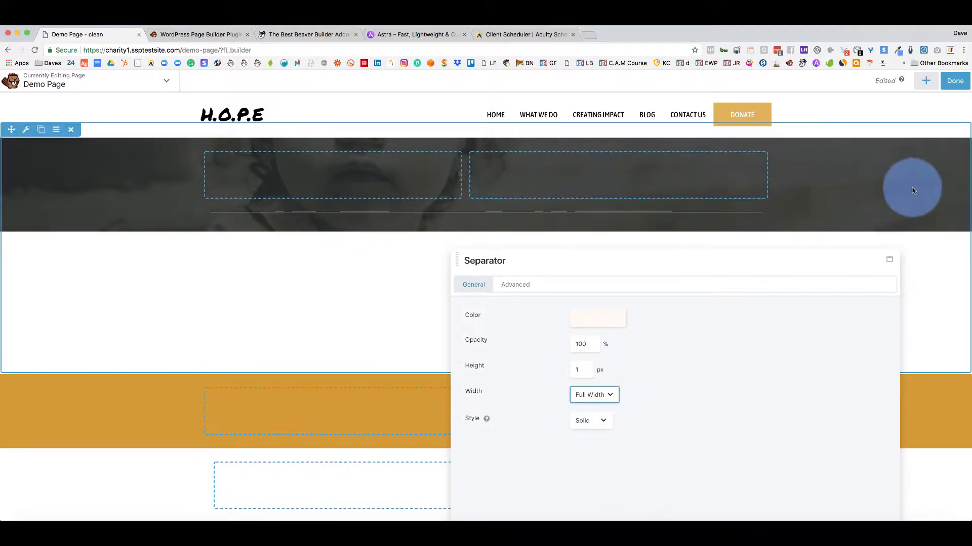
mouse_move(215, 210)
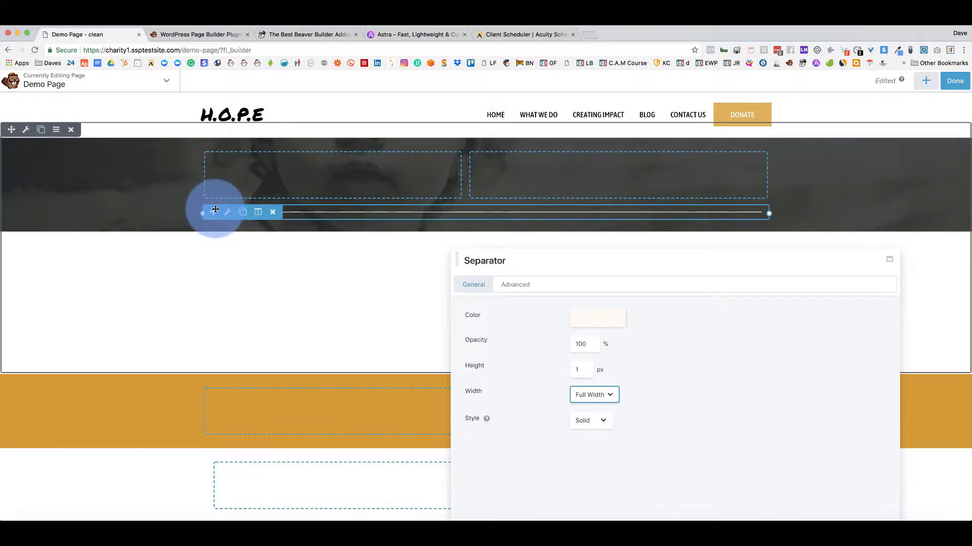
click(228, 213)
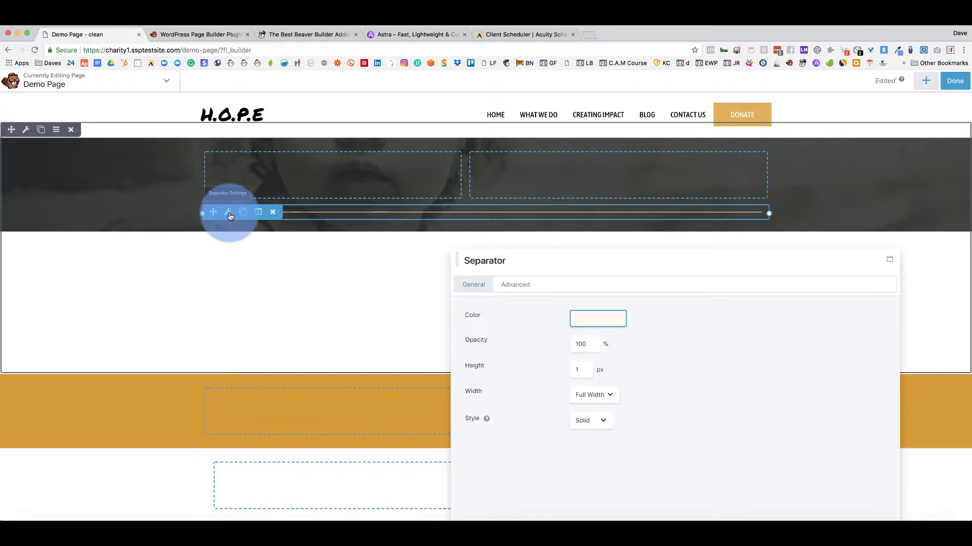
click(610, 398)
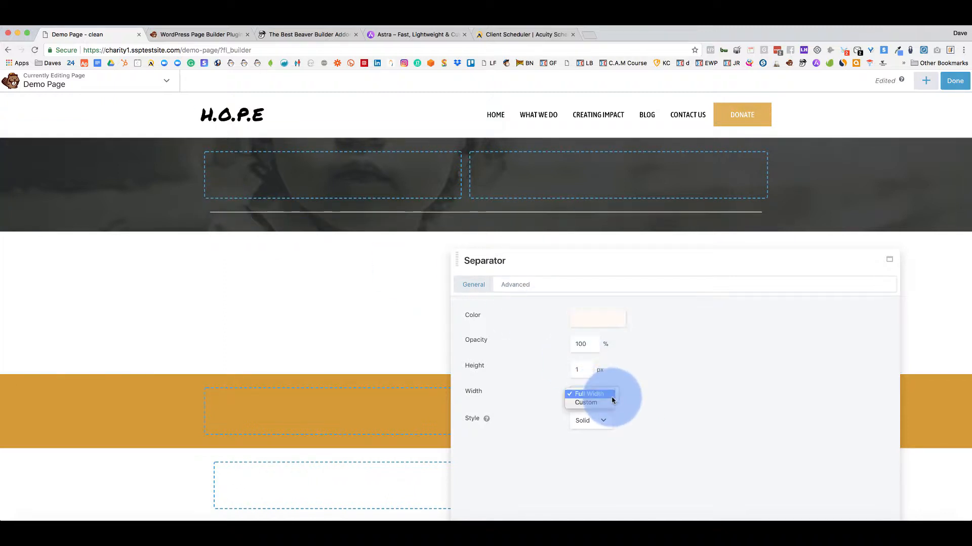
click(612, 399)
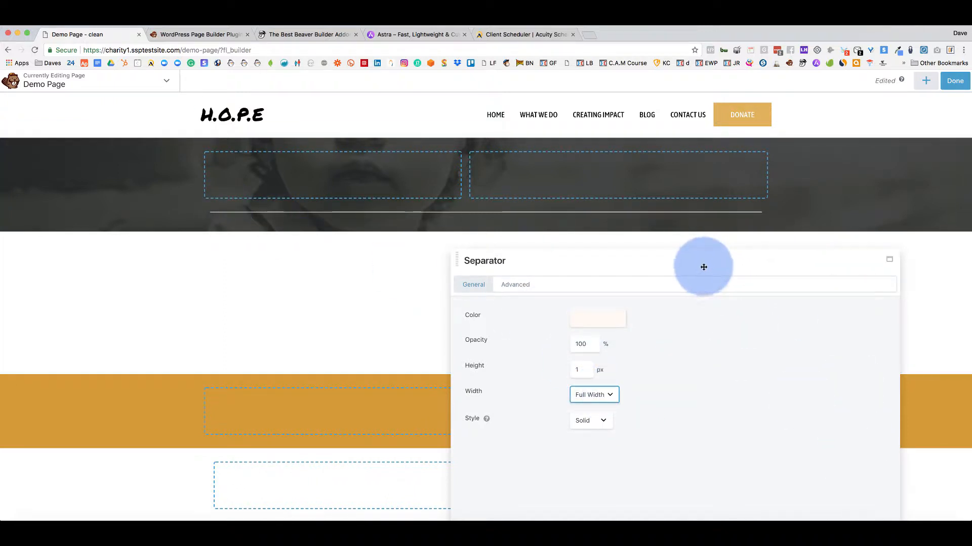
click(793, 438)
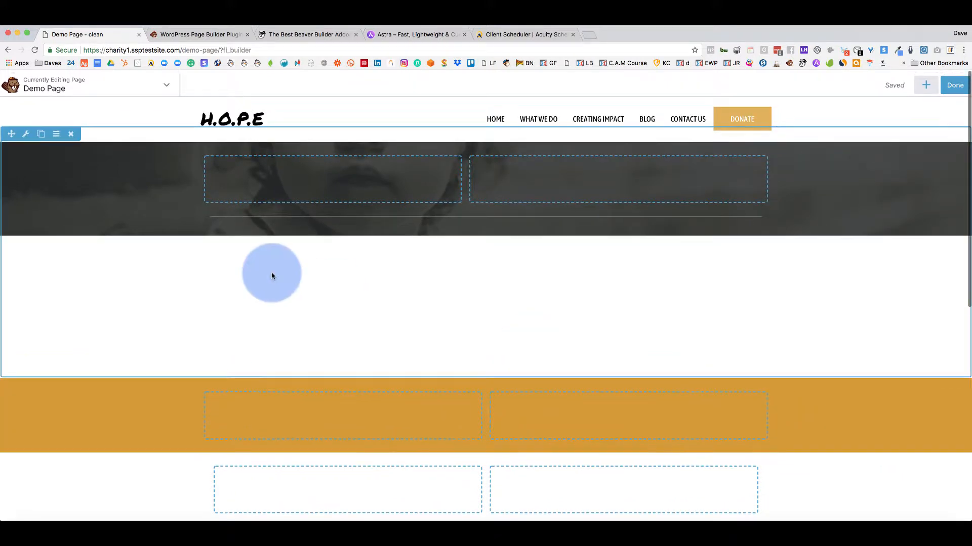
Switch the top row's content width to Full Width, back to Fixed 1200 px, and save.
click(26, 130)
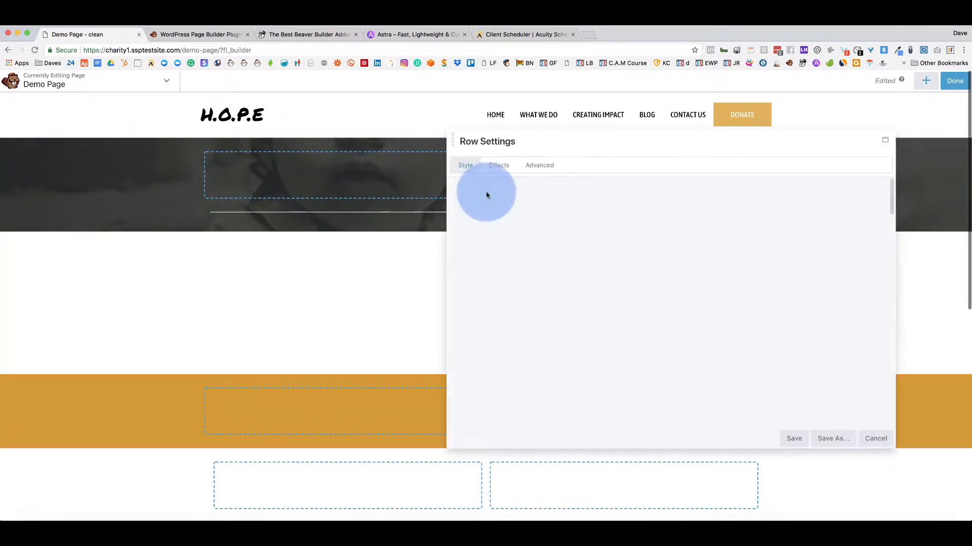
mouse_move(509, 223)
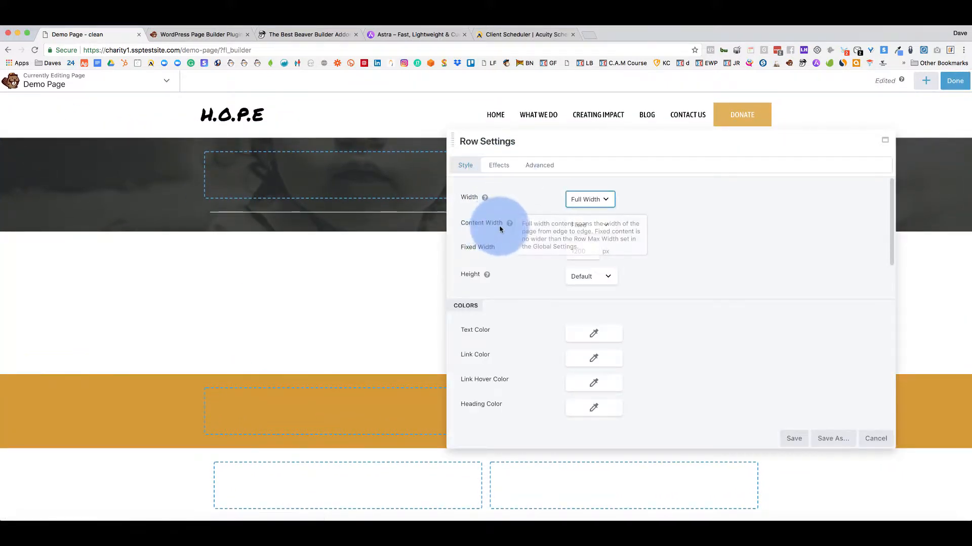
click(606, 224)
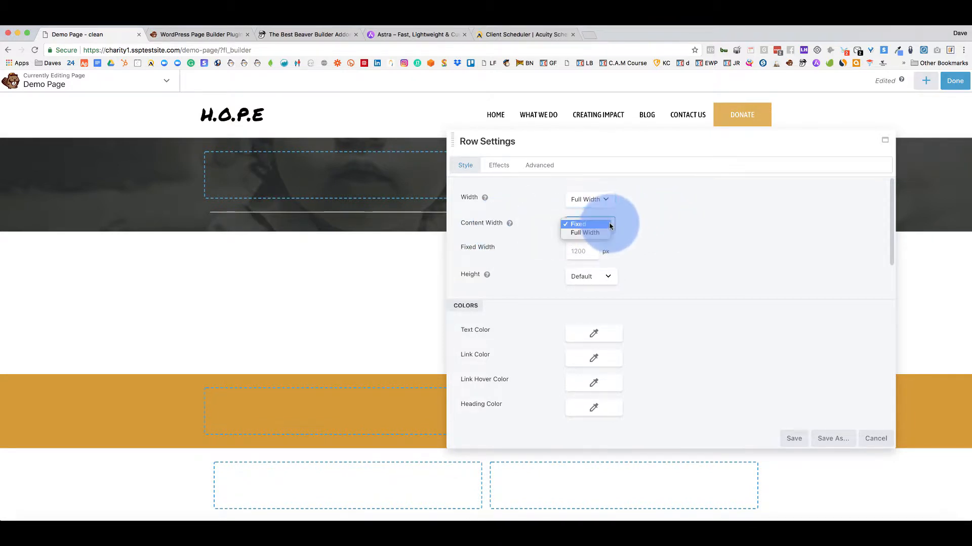
click(604, 233)
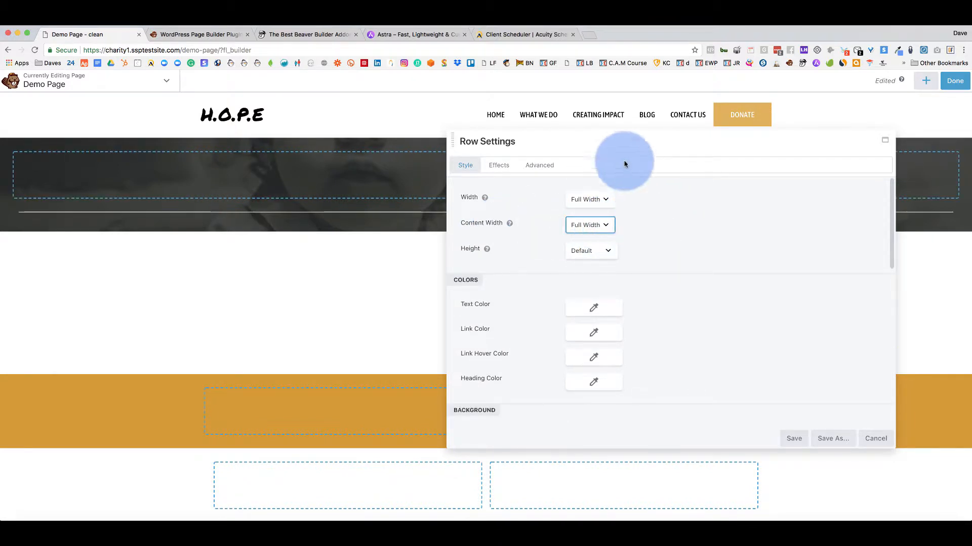
drag(614, 150, 574, 296)
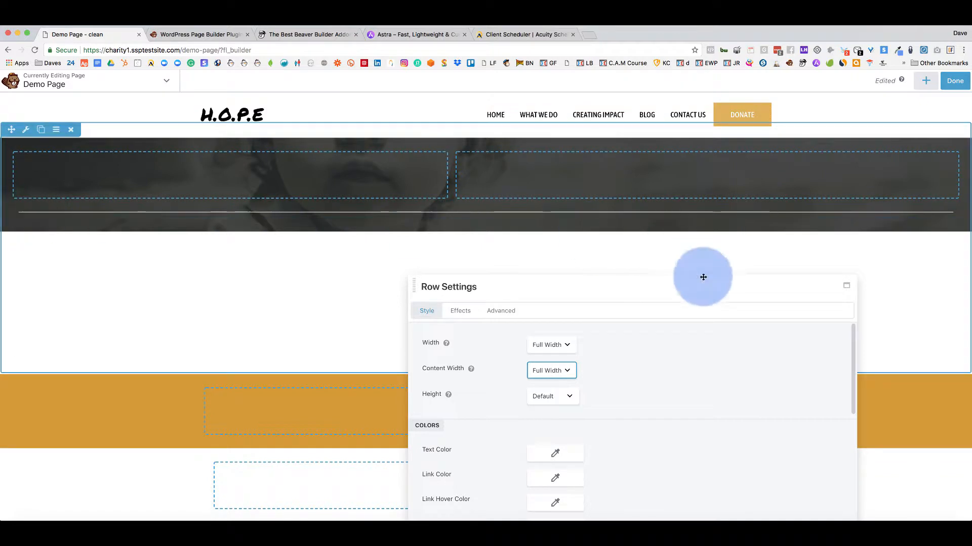
click(567, 370)
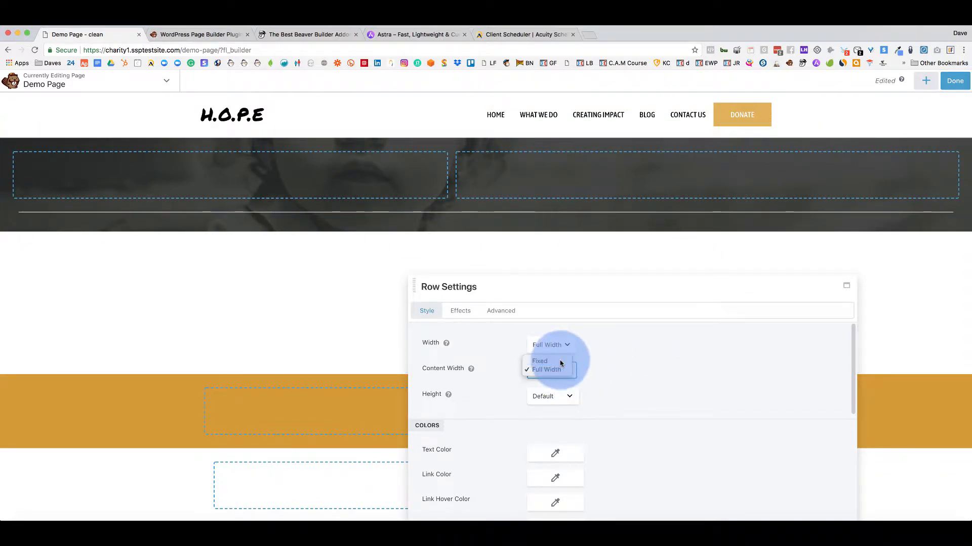
click(539, 360)
drag(564, 291, 569, 197)
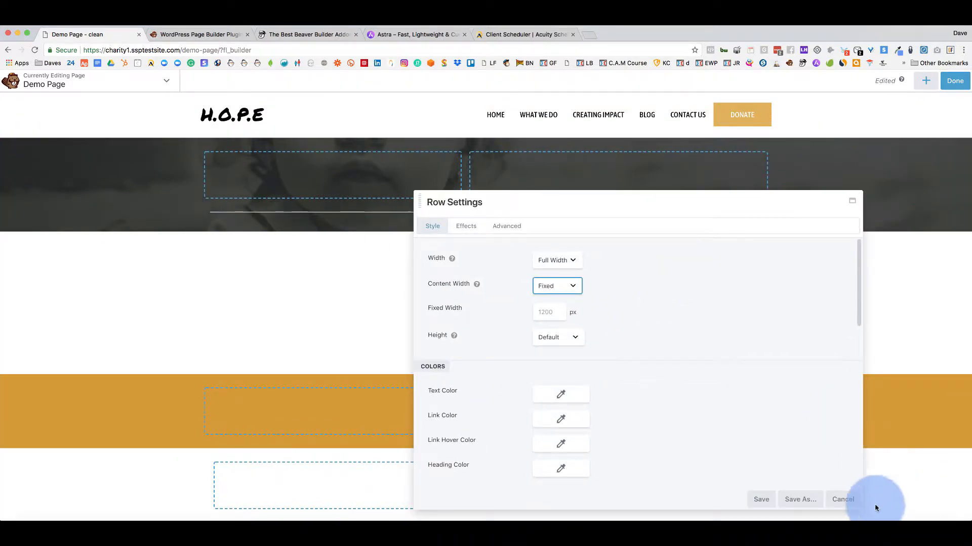
click(761, 500)
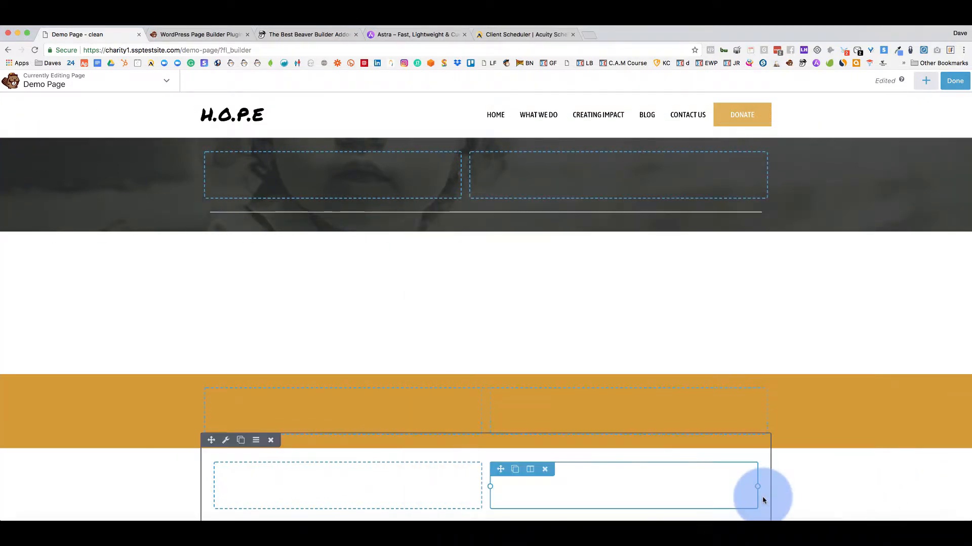
Add a trial Audio module to the right top column, discard it, and reopen the module list.
click(925, 81)
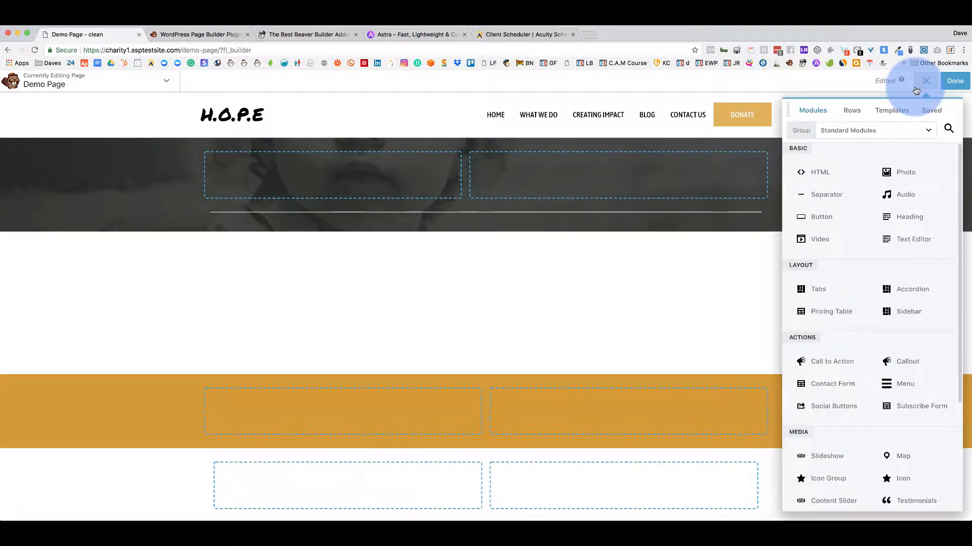
drag(893, 198, 587, 199)
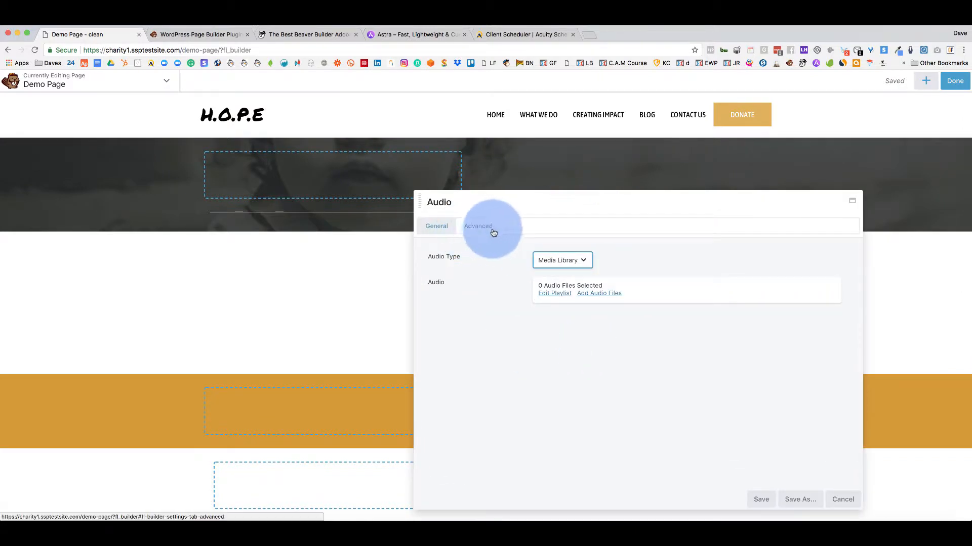
click(842, 499)
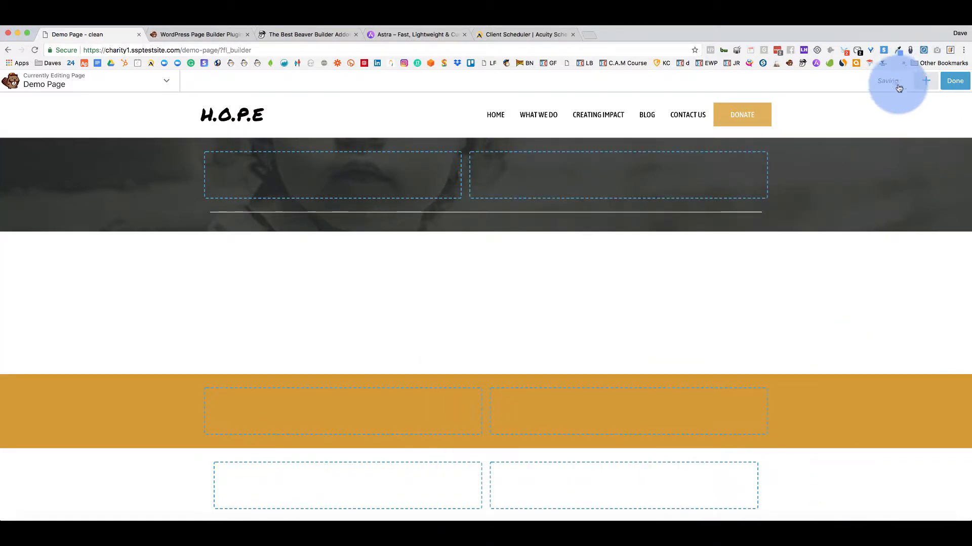
click(923, 81)
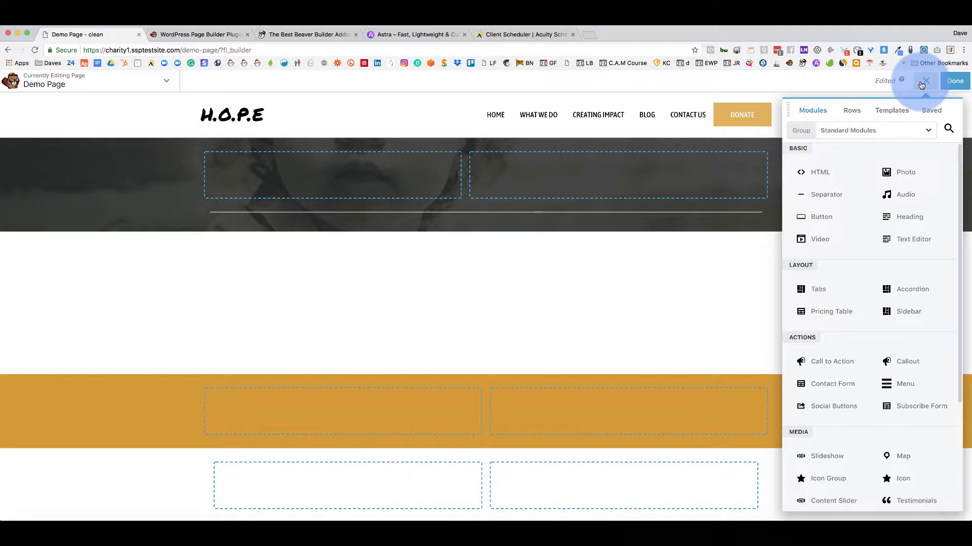
drag(816, 216, 355, 191)
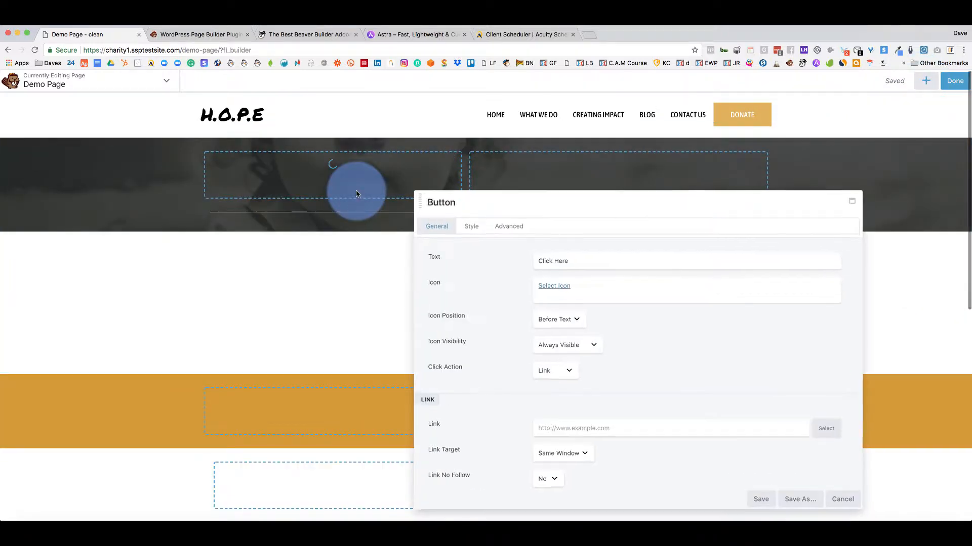
drag(517, 207, 521, 152)
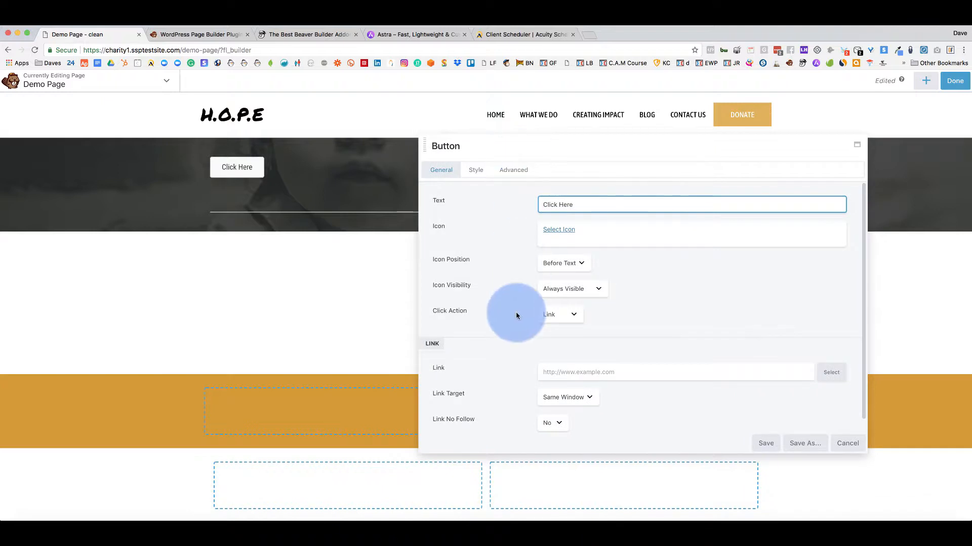
click(476, 170)
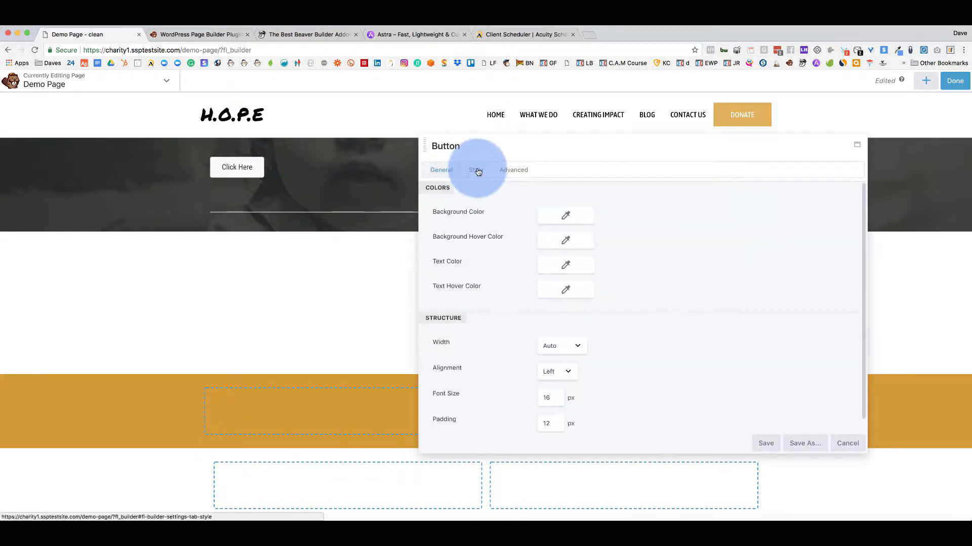
click(509, 171)
click(441, 172)
click(850, 443)
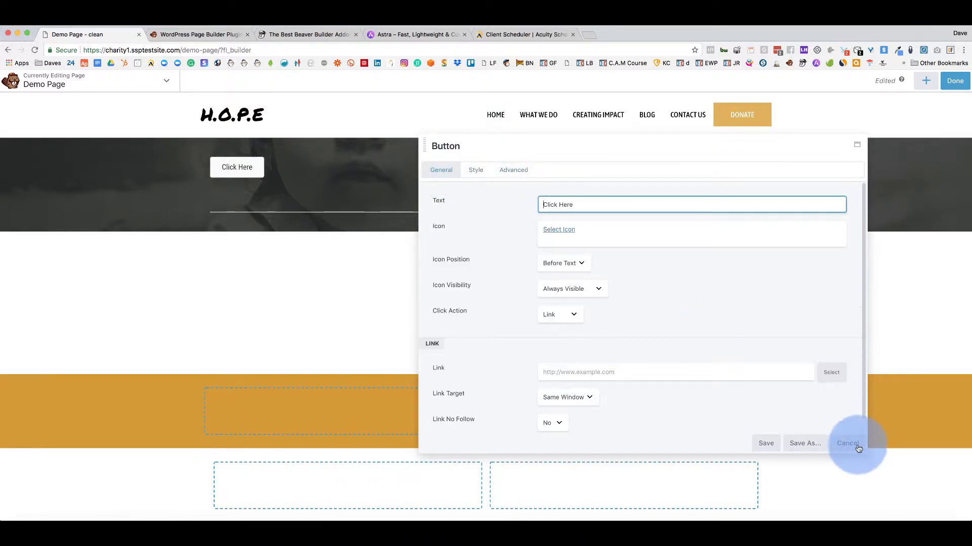
click(924, 82)
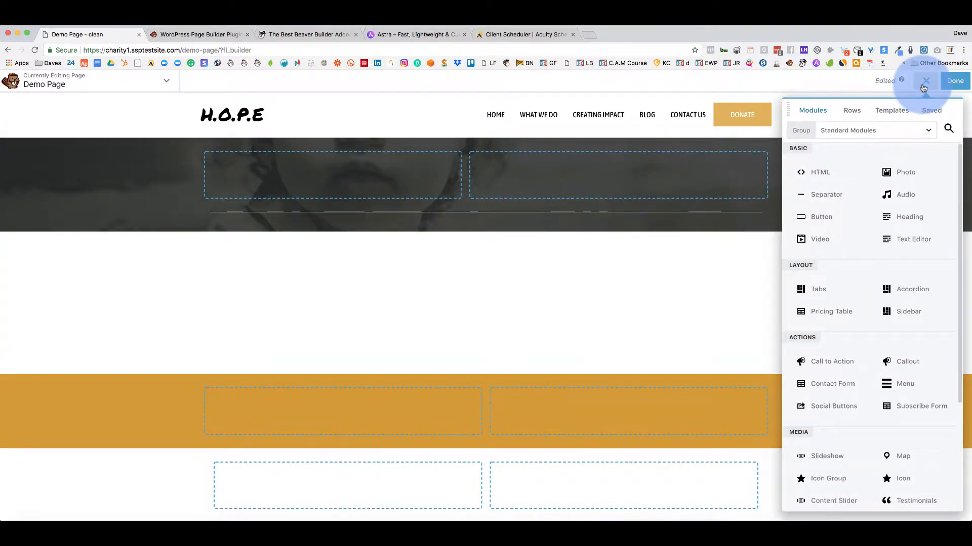
Add a Heading module reading 'Test' to the top row, coloured light cream #fff9f1.
drag(903, 213, 322, 196)
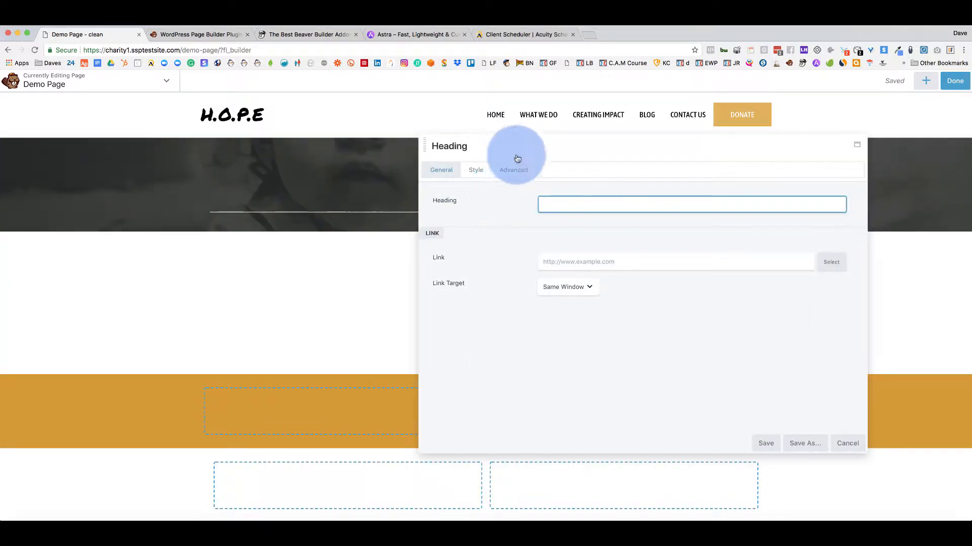
drag(533, 149, 569, 187)
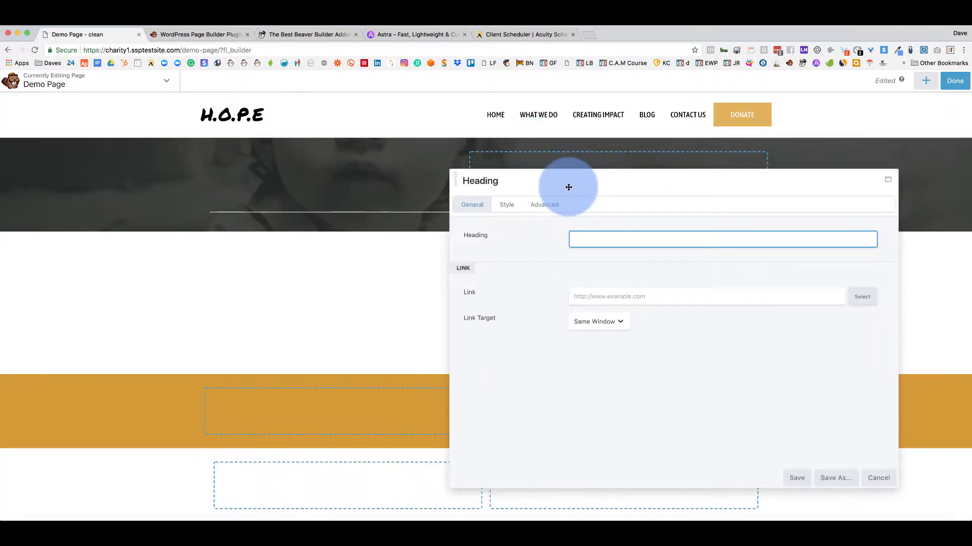
text(Test Heading)
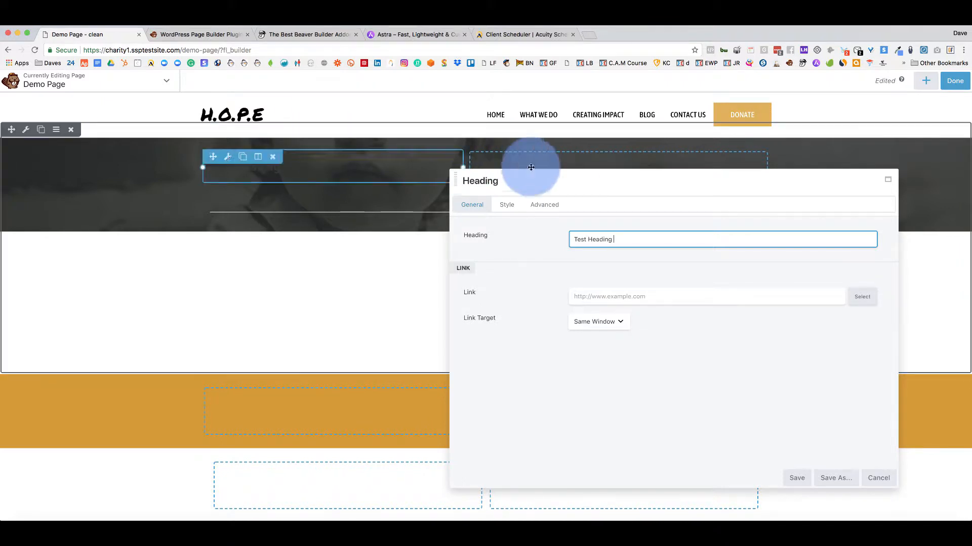
click(506, 206)
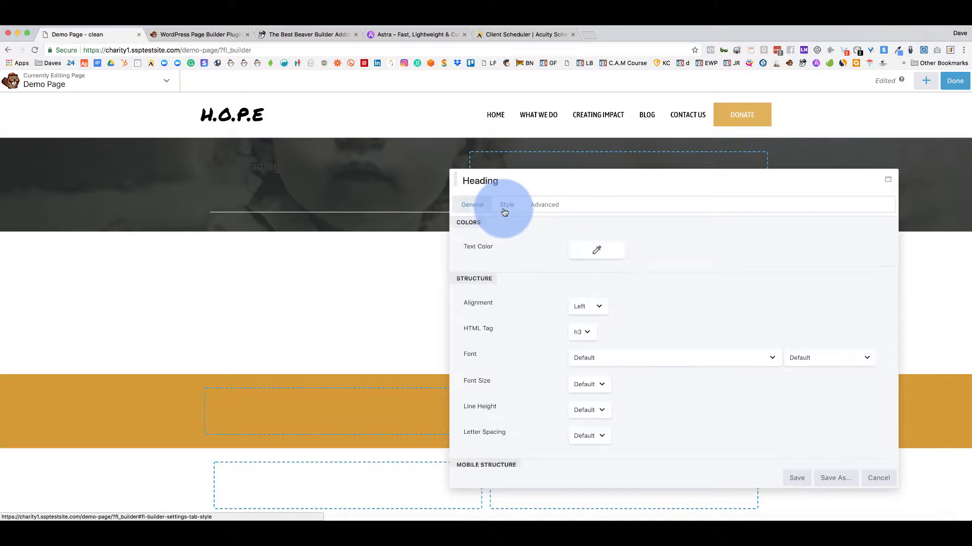
click(595, 250)
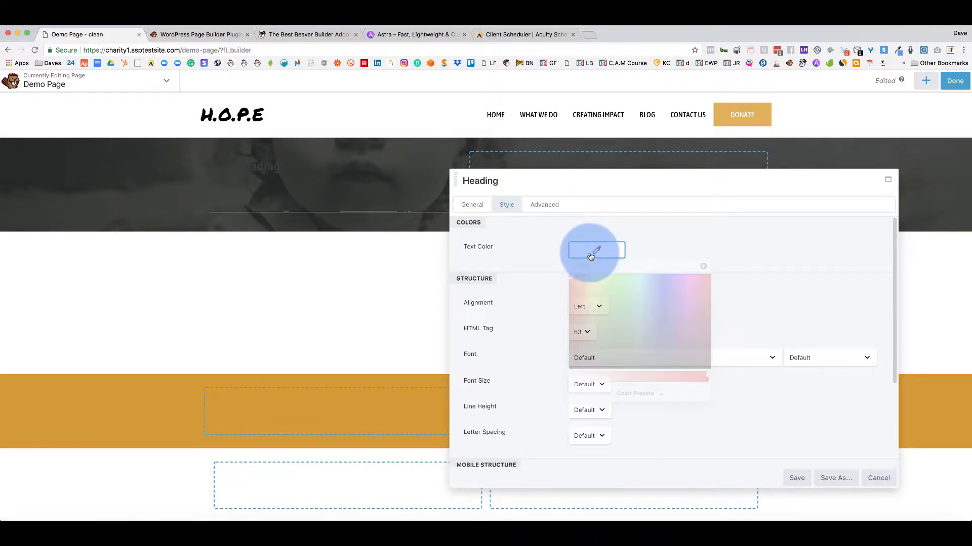
click(650, 395)
click(581, 379)
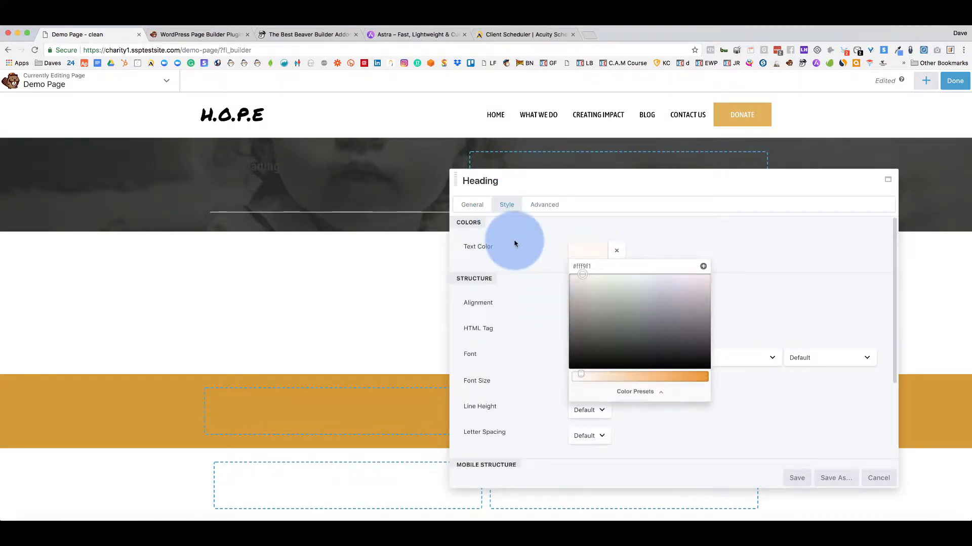
click(532, 247)
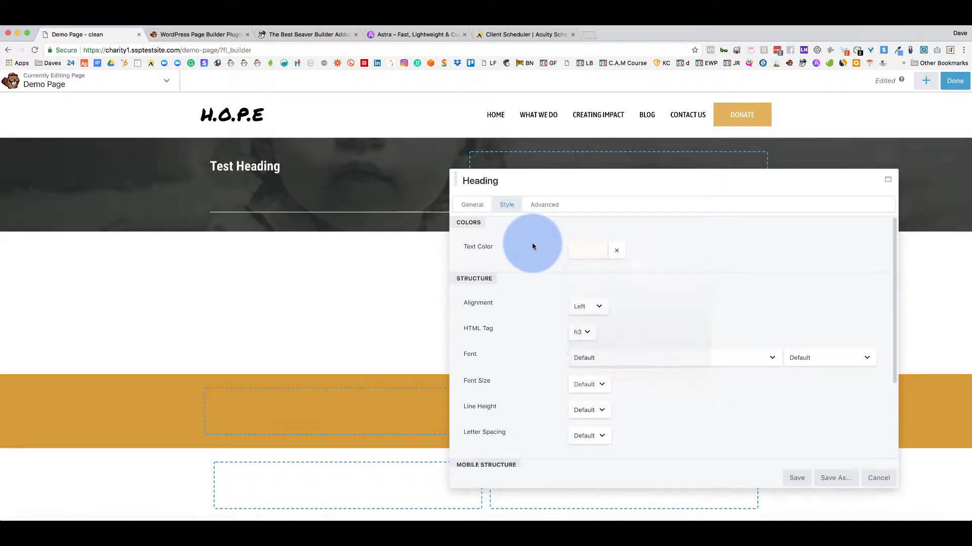
click(797, 470)
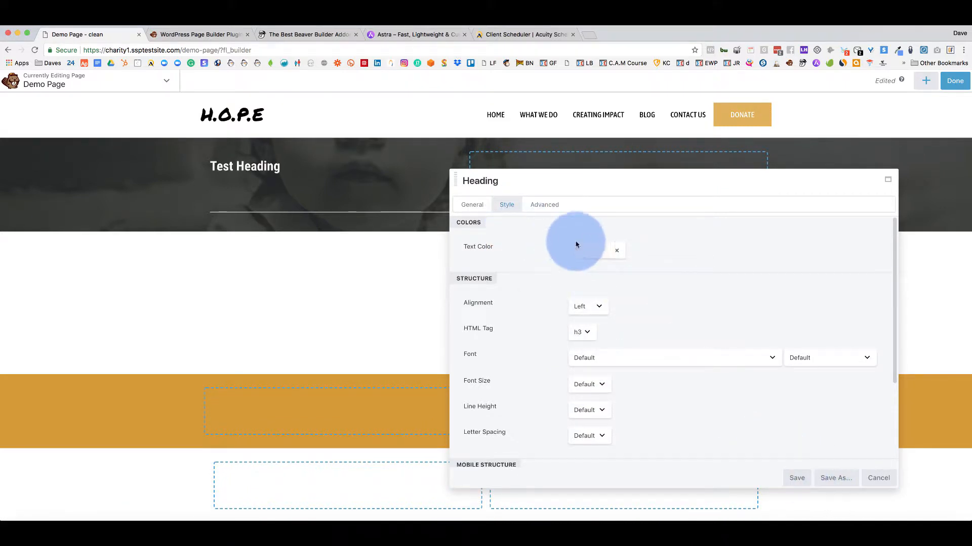
Try 70 px top and bottom margins on the heading, clear them, and discard the heading.
click(543, 205)
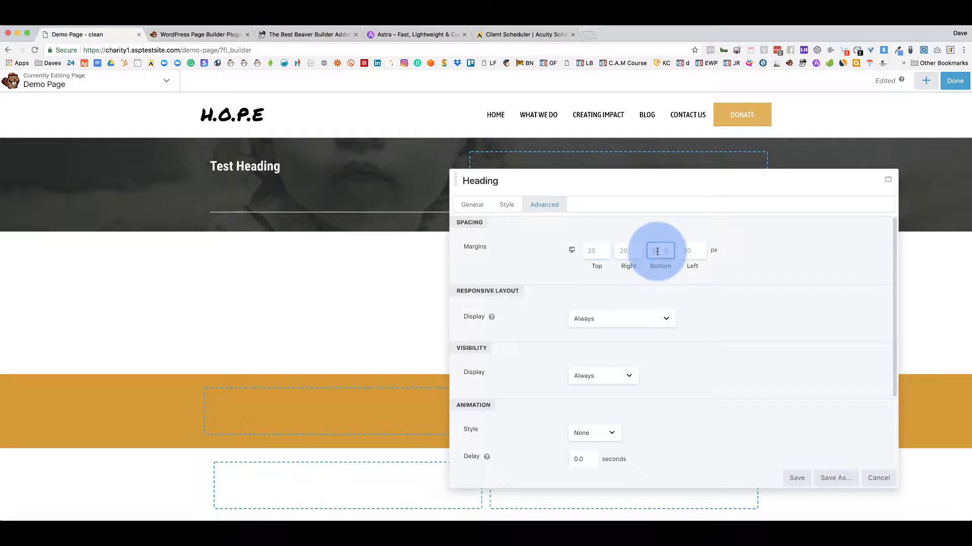
text(70)
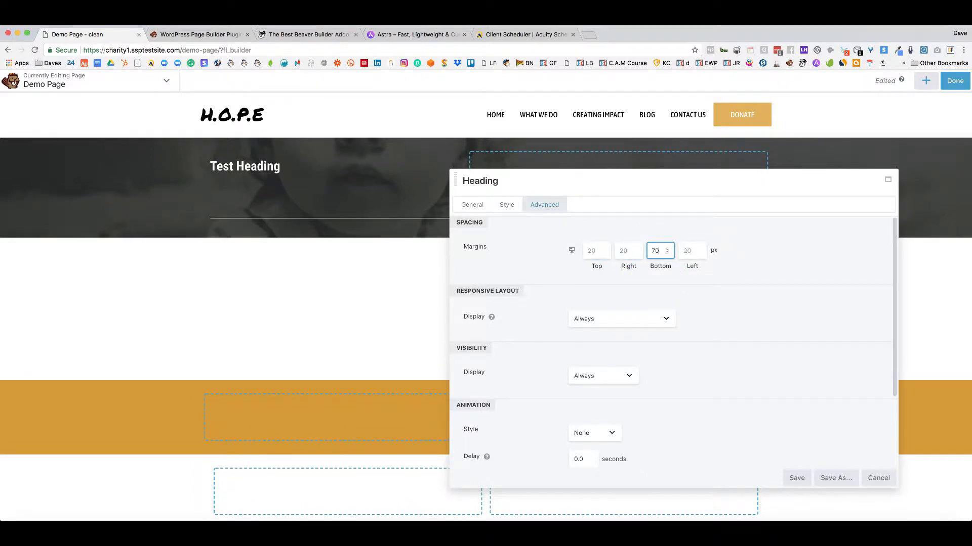
click(661, 253)
drag(661, 251, 652, 251)
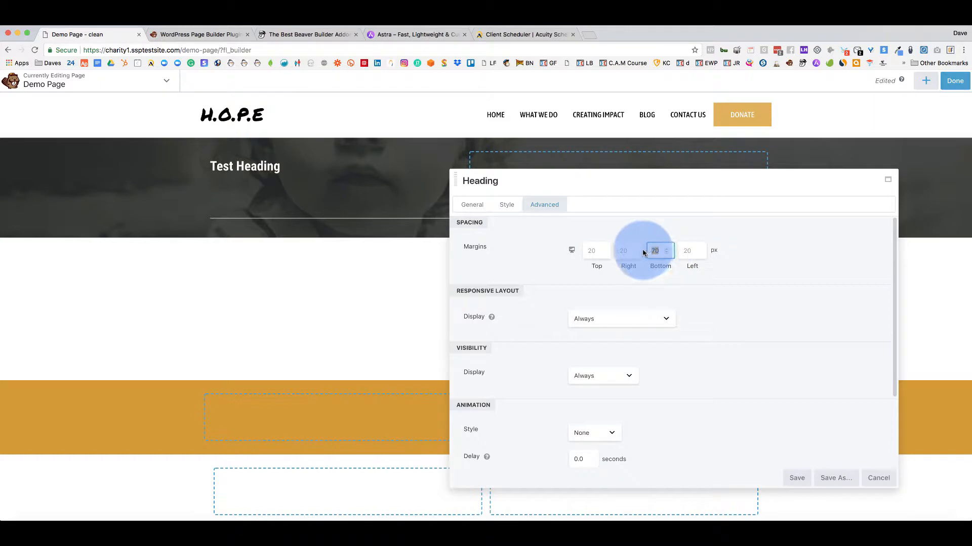
key(BackSpace)
drag(594, 187, 539, 205)
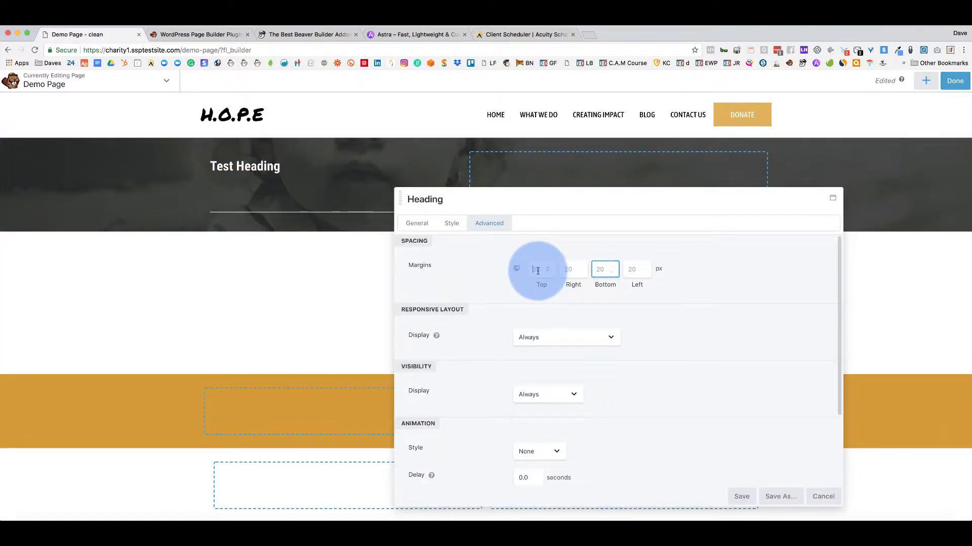
text(70)
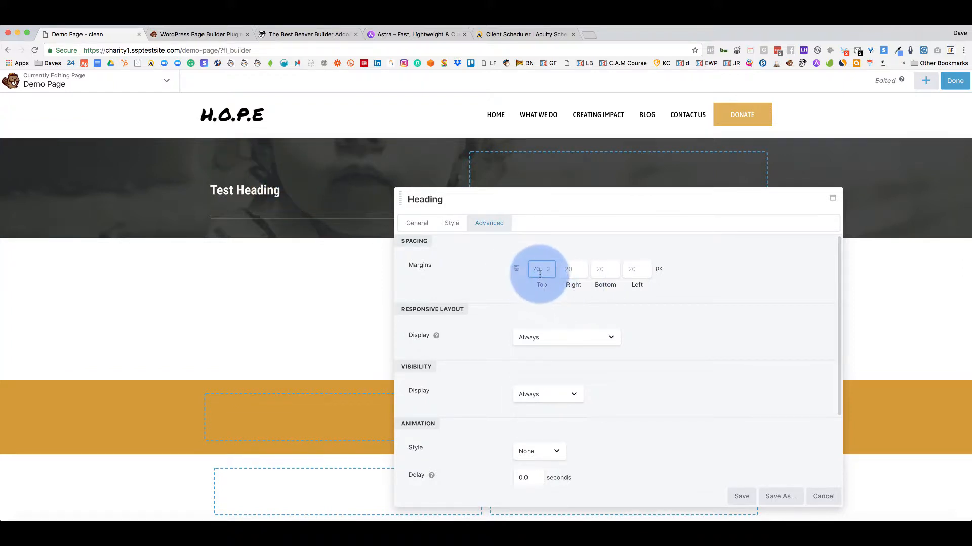
drag(539, 274, 515, 272)
key(BackSpace)
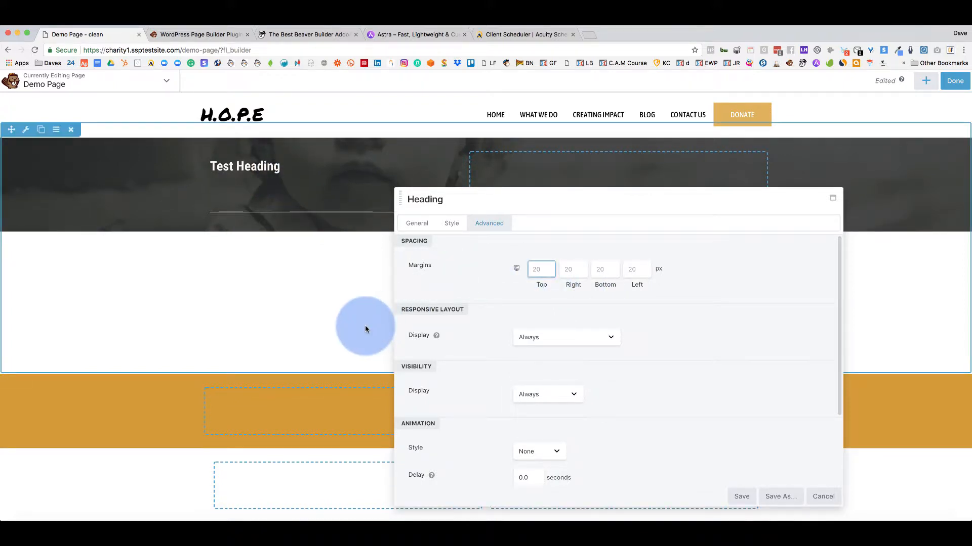
click(821, 496)
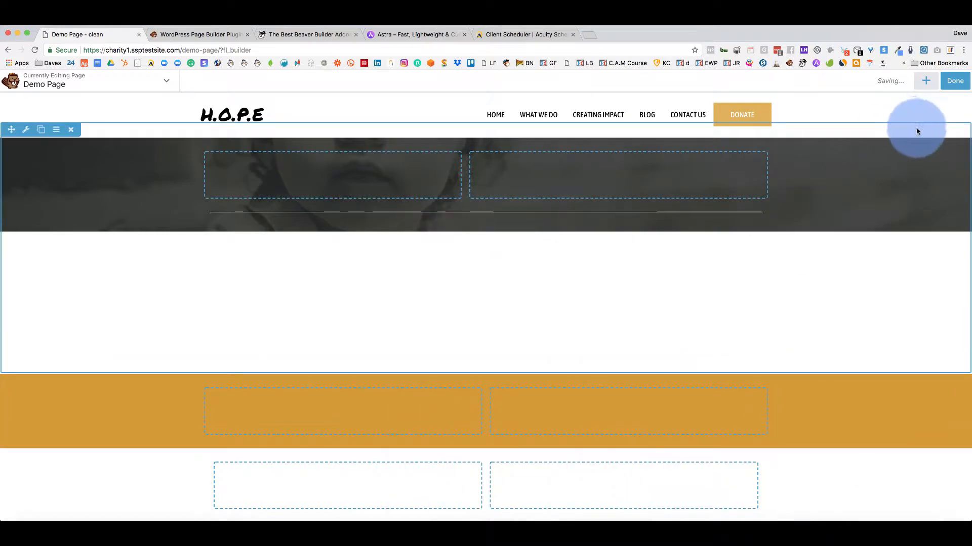
Drop a Video module into the hero's right column, then discard it.
click(925, 82)
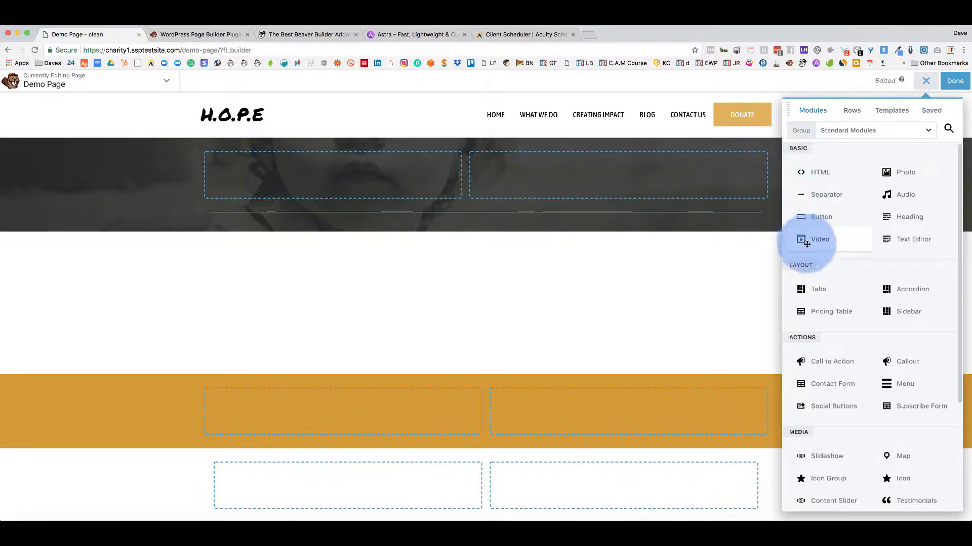
drag(806, 243, 630, 187)
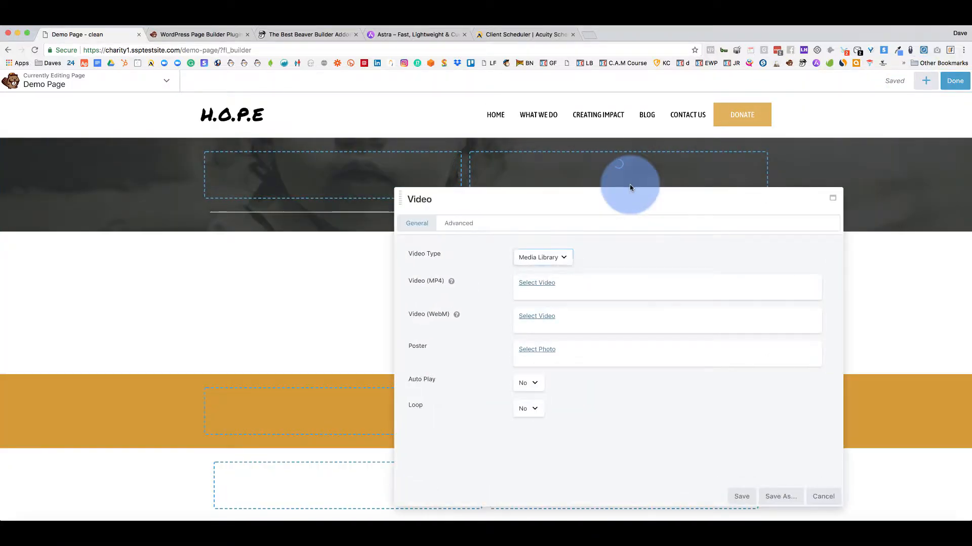
click(823, 497)
Add a Text Editor module to the hero row and paste the 'Library of Sites Available to Import' text from wpastra.com.
click(925, 82)
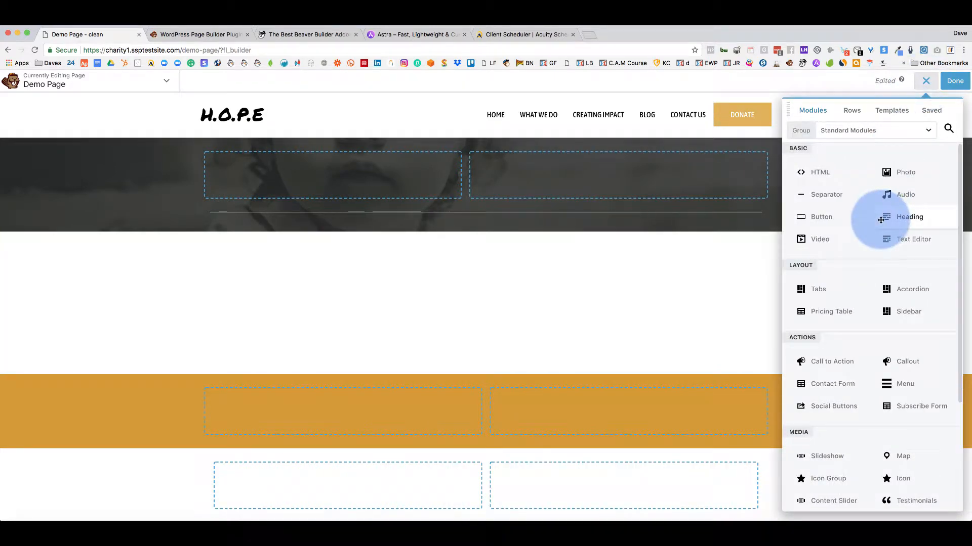
drag(889, 240, 400, 195)
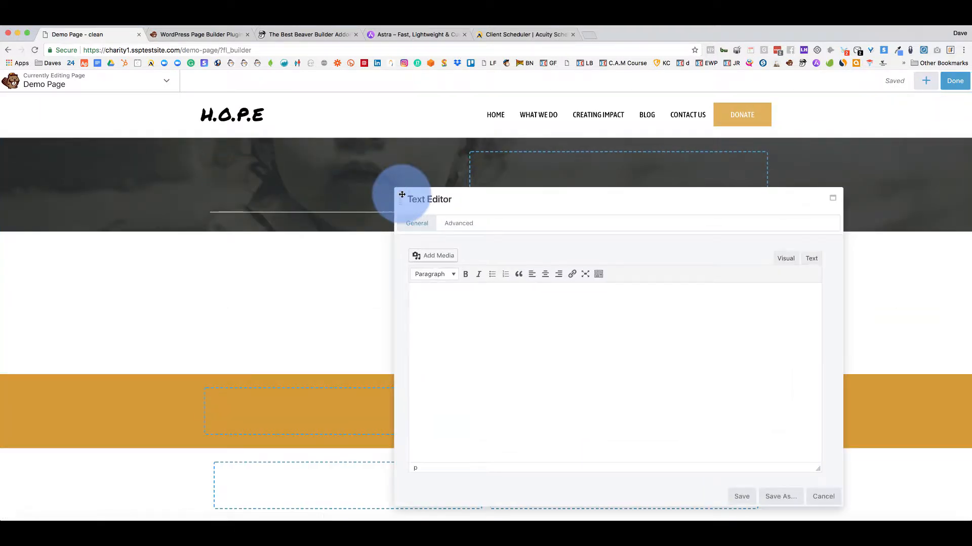
click(456, 302)
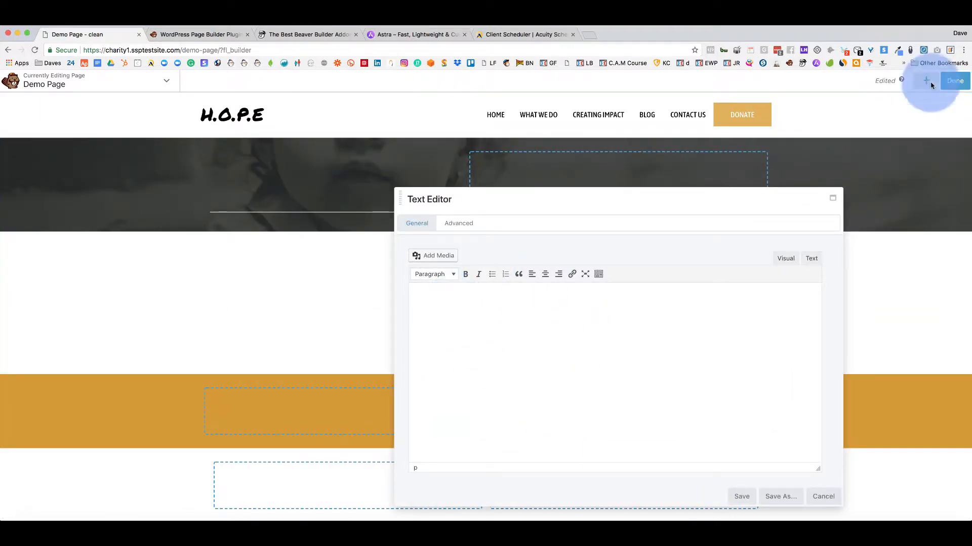
click(430, 36)
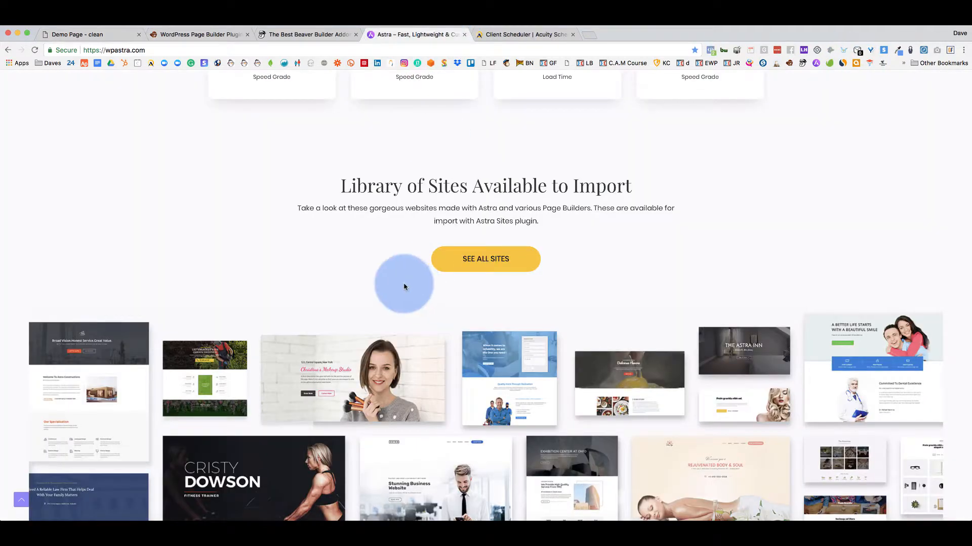
drag(324, 190, 563, 235)
key(super+c)
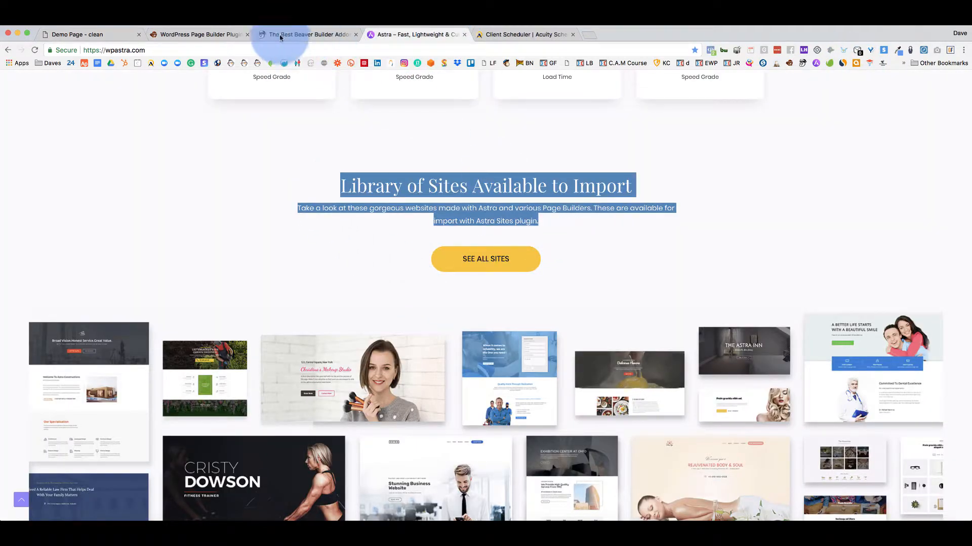
click(89, 34)
key(super+v)
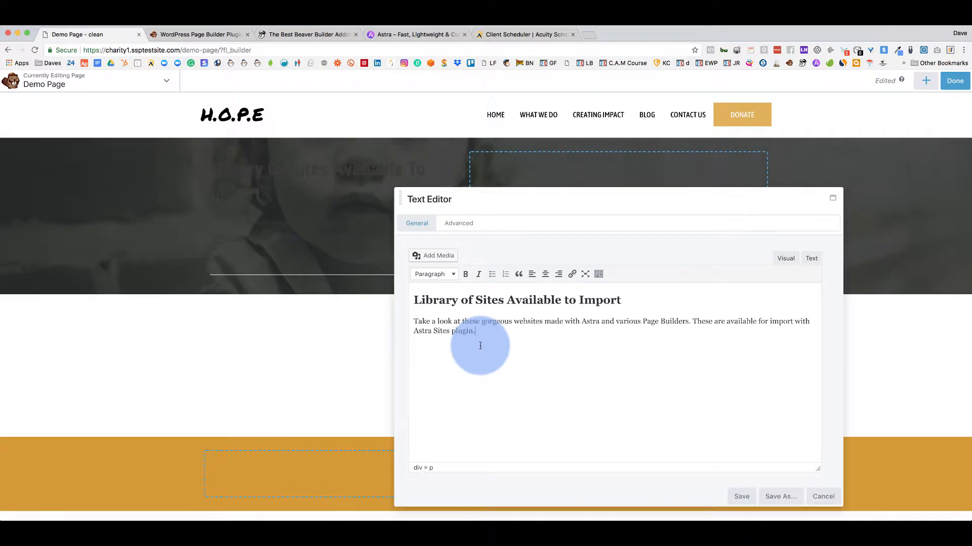
Select the pasted text and change its heading into a plain paragraph.
drag(493, 211, 578, 199)
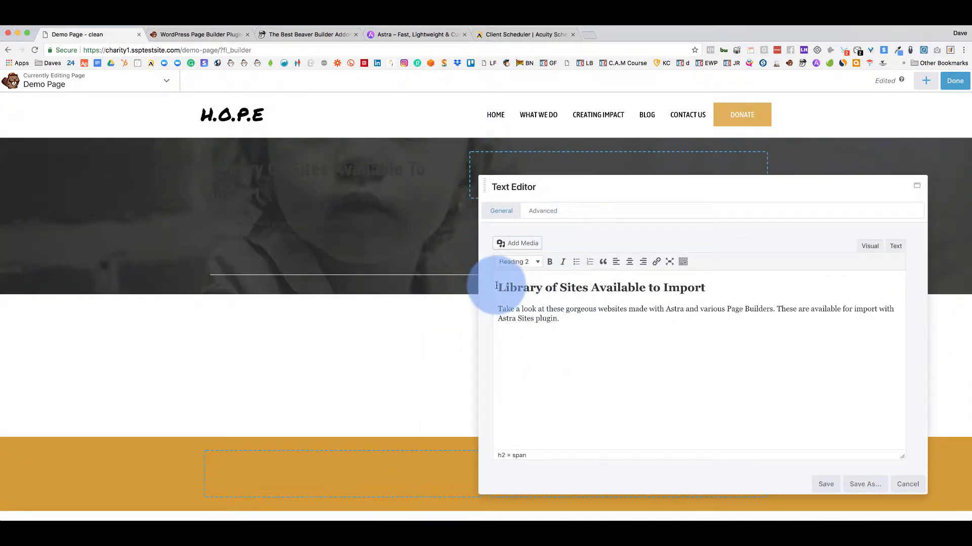
drag(552, 321, 501, 288)
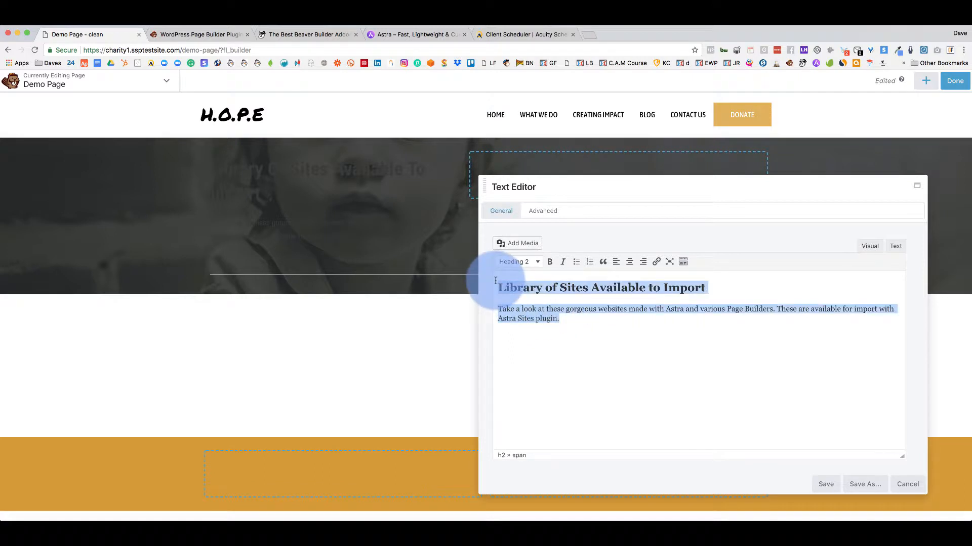
click(521, 262)
click(526, 277)
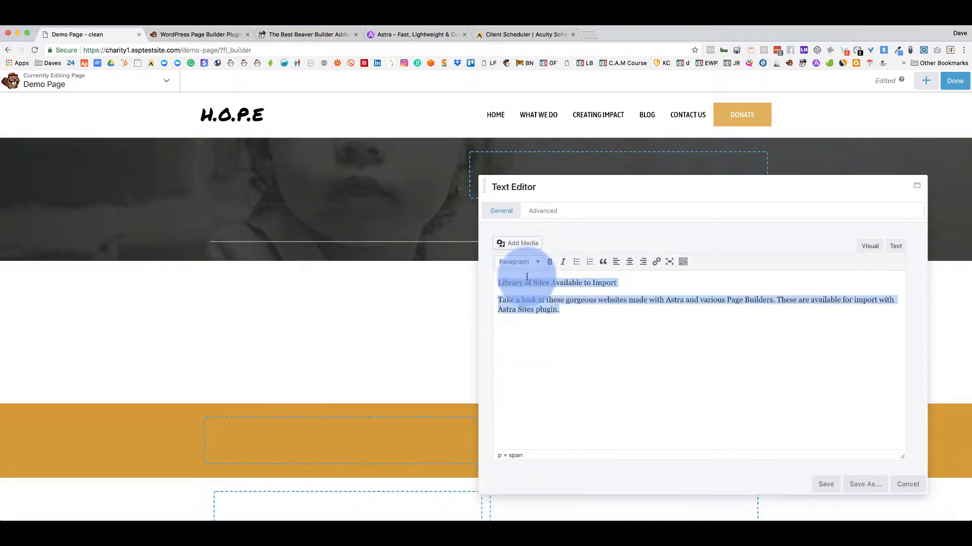
Look over the text module's spacing settings, then return to its content settings.
click(542, 211)
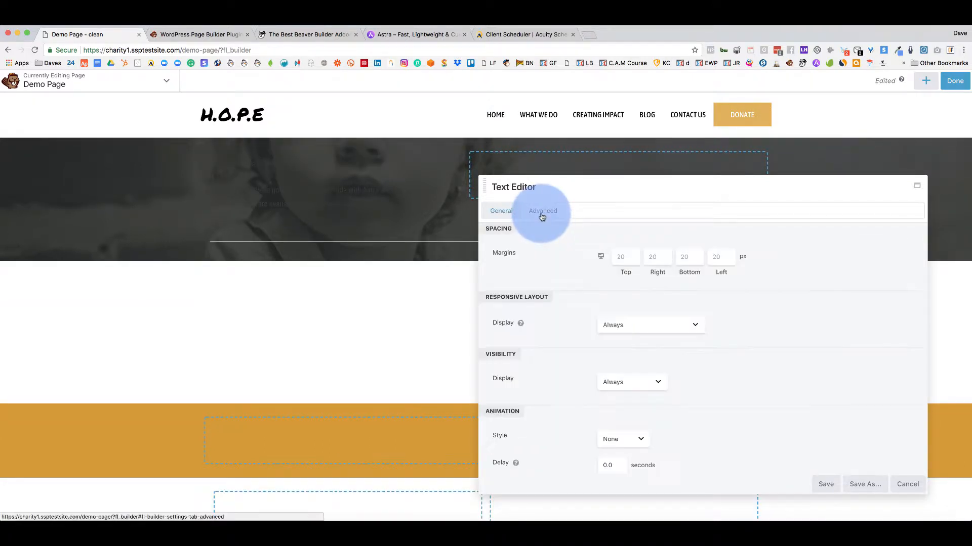
click(502, 211)
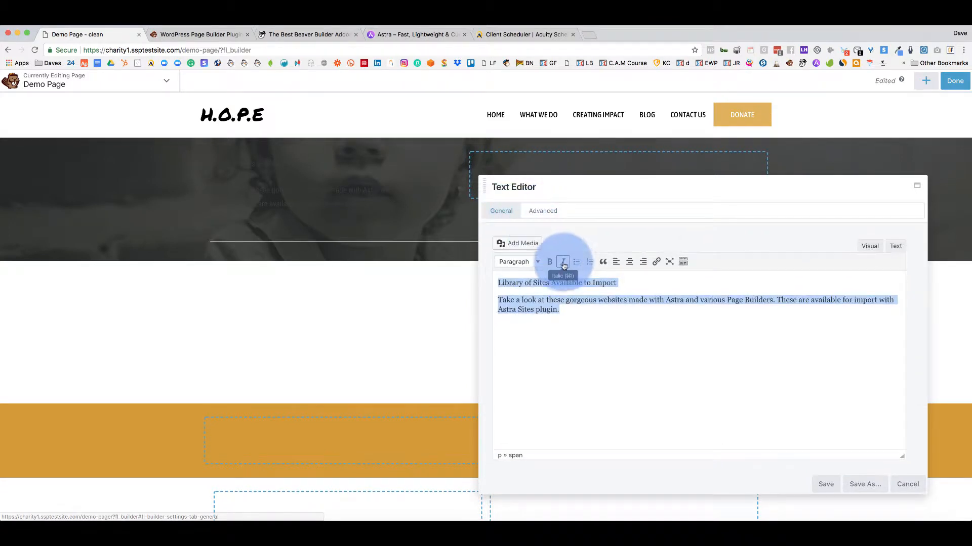
click(547, 217)
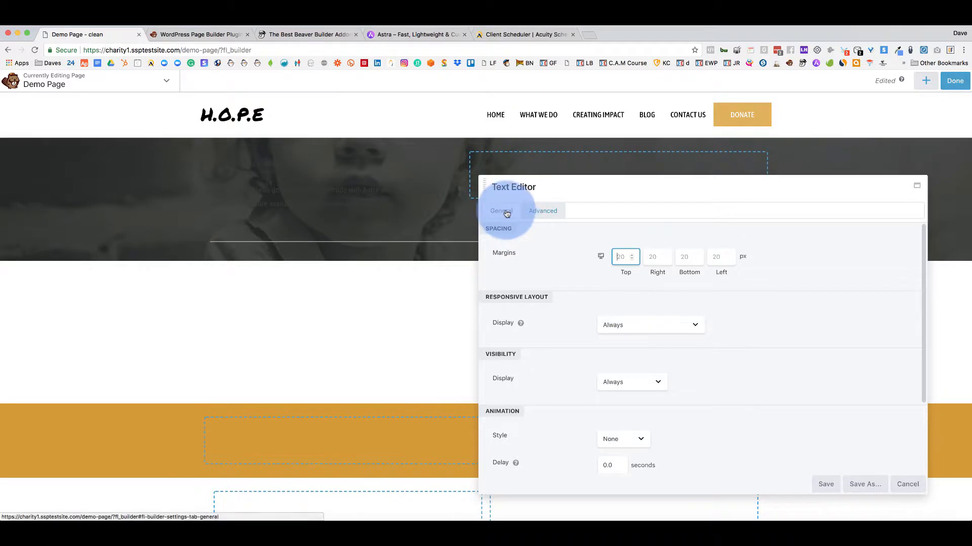
click(506, 214)
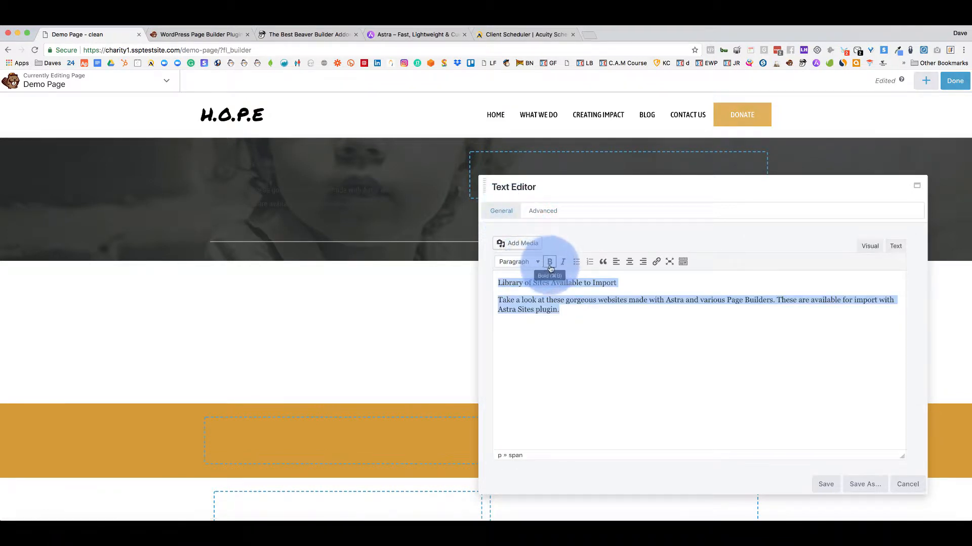
Colour the selected text a light shade and reselect all the editor text.
click(683, 262)
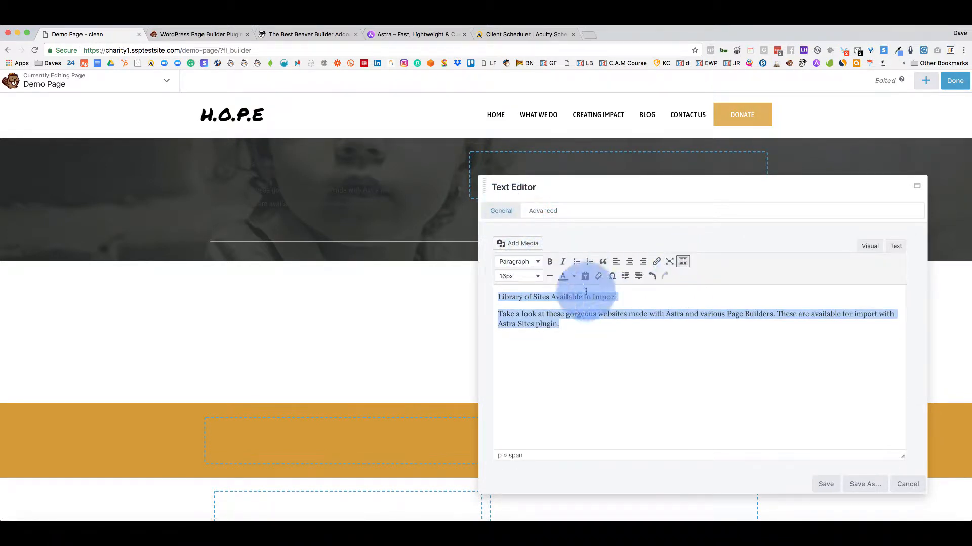
click(574, 279)
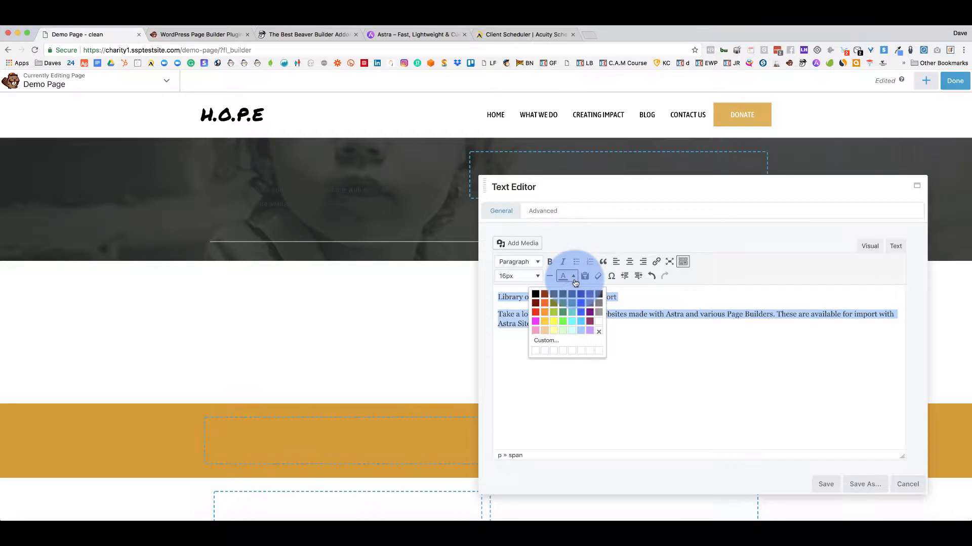
click(599, 327)
click(650, 351)
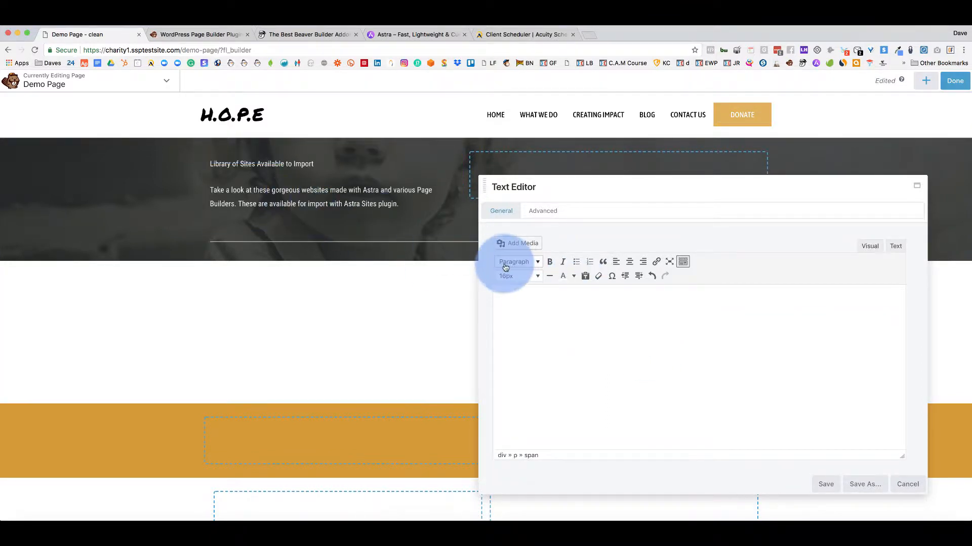
drag(505, 297, 685, 368)
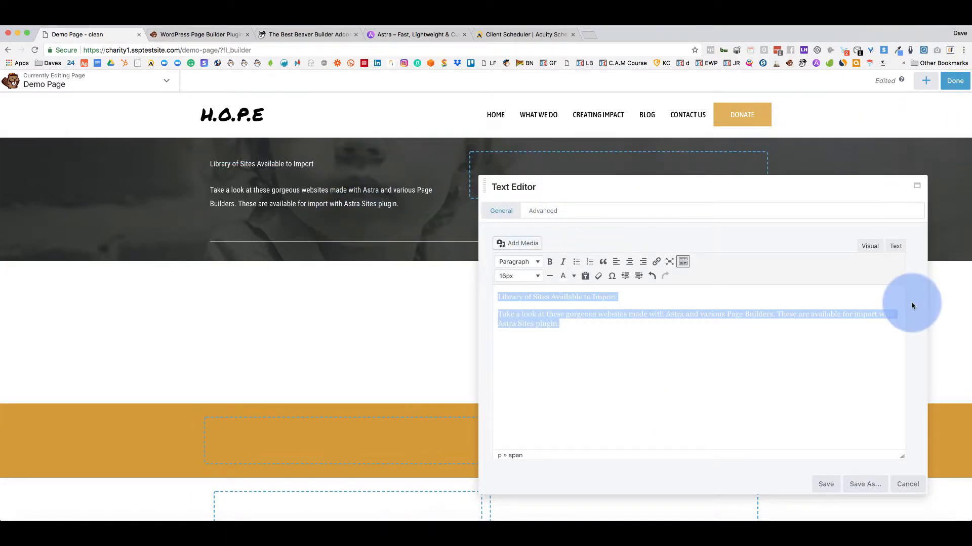
Discard the Text Editor module and drop a Tabs module into the top row's left column.
click(906, 485)
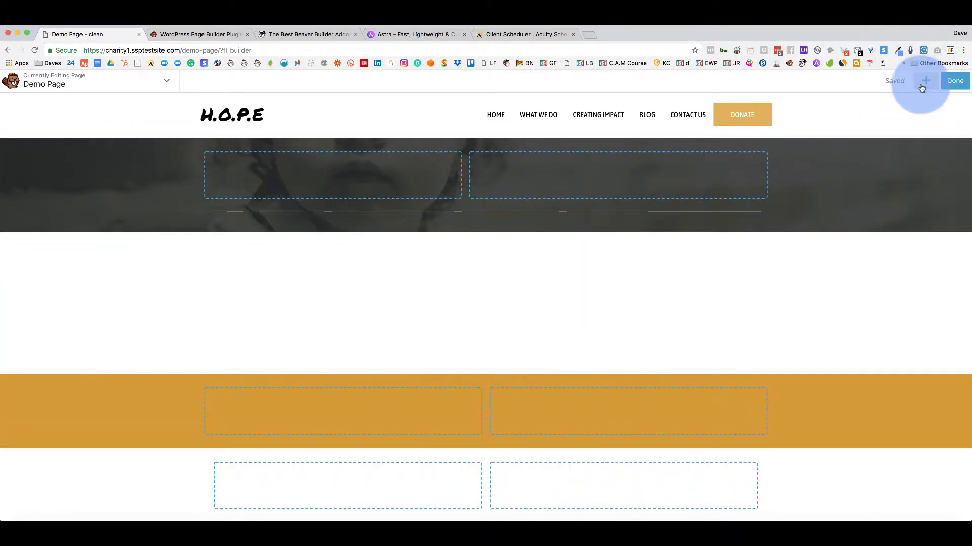
click(925, 81)
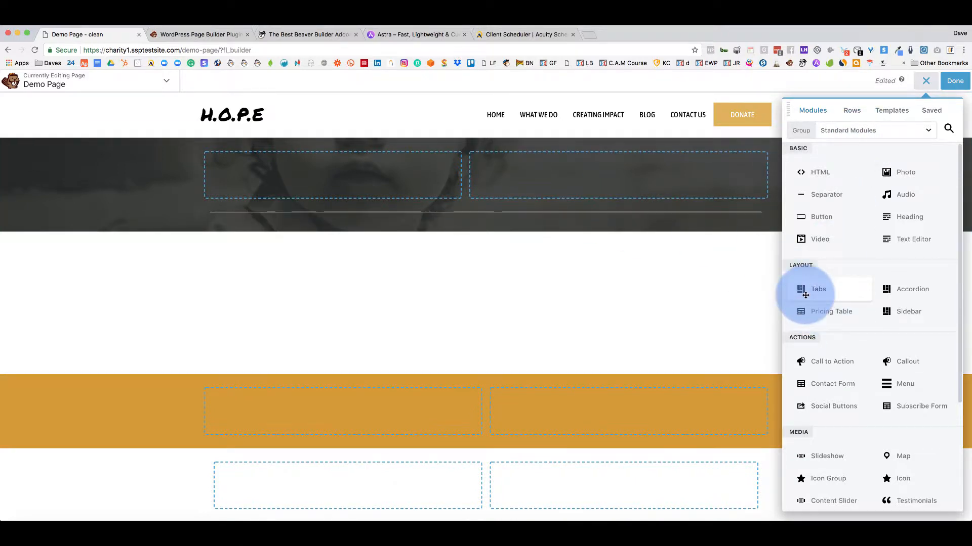
drag(802, 291, 330, 190)
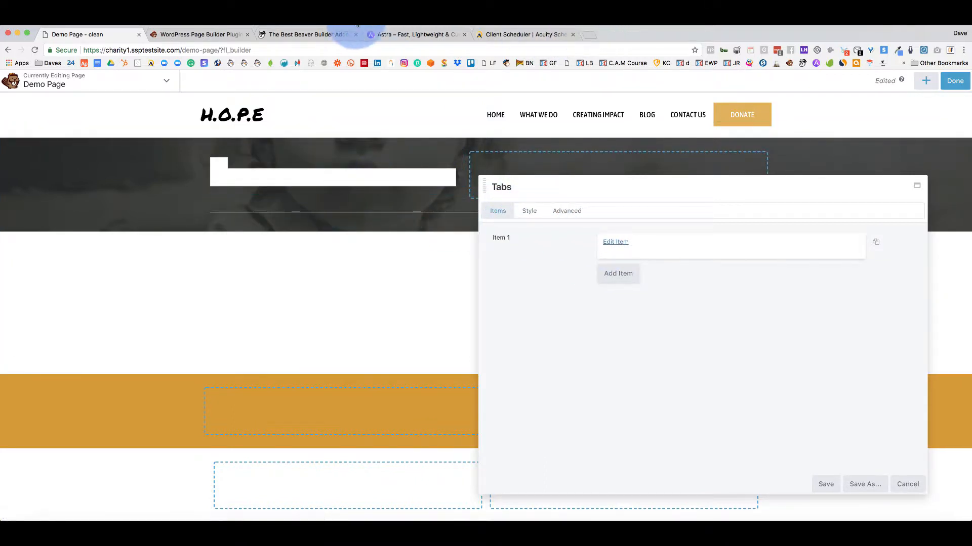
click(303, 33)
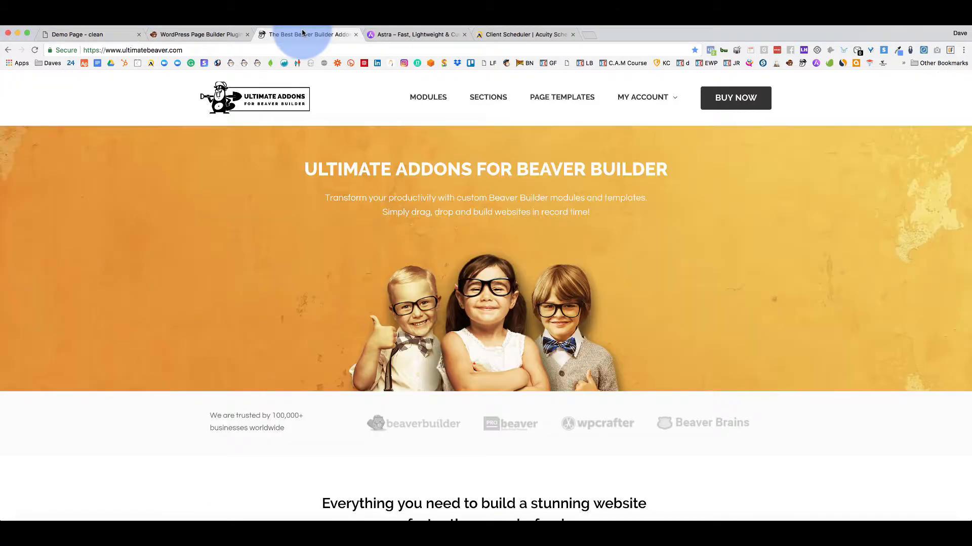
Browse the Ultimate Addons module list: New Additions, Creative Modules and Content Modules.
click(430, 99)
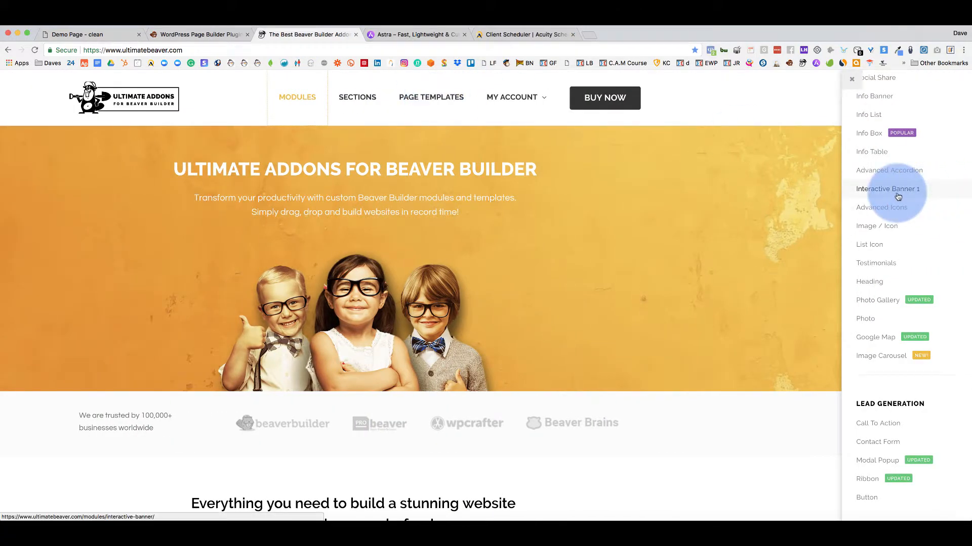
scroll(897, 197, up, 10)
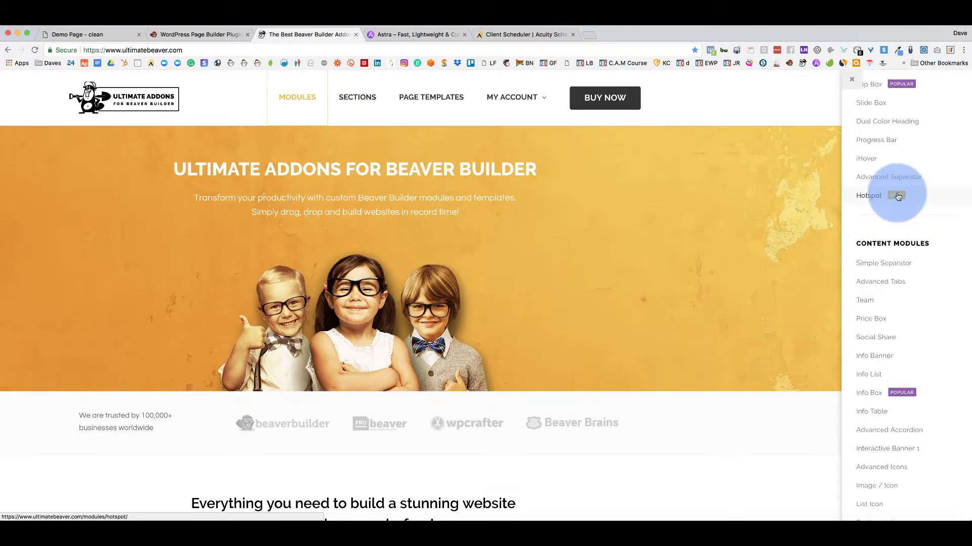
scroll(898, 196, up, 8)
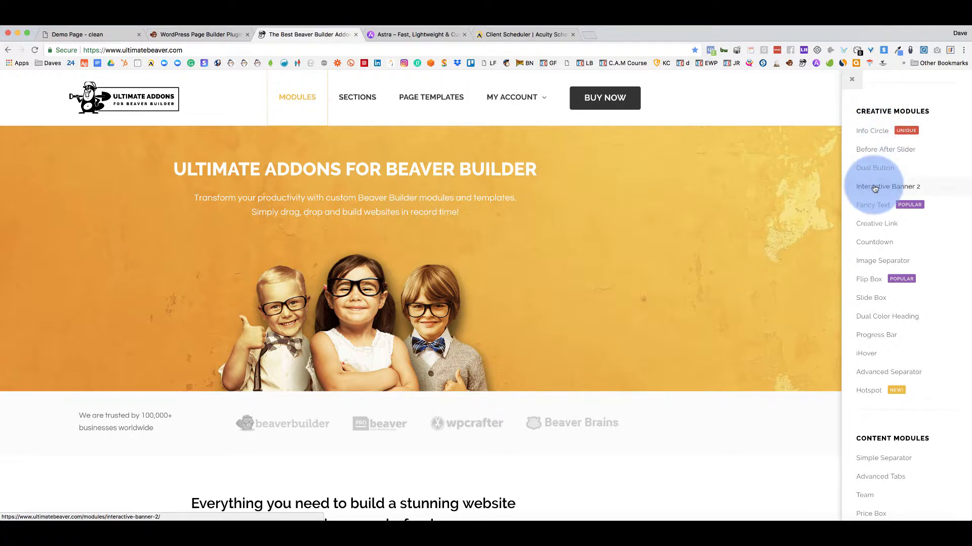
scroll(872, 359, up, 8)
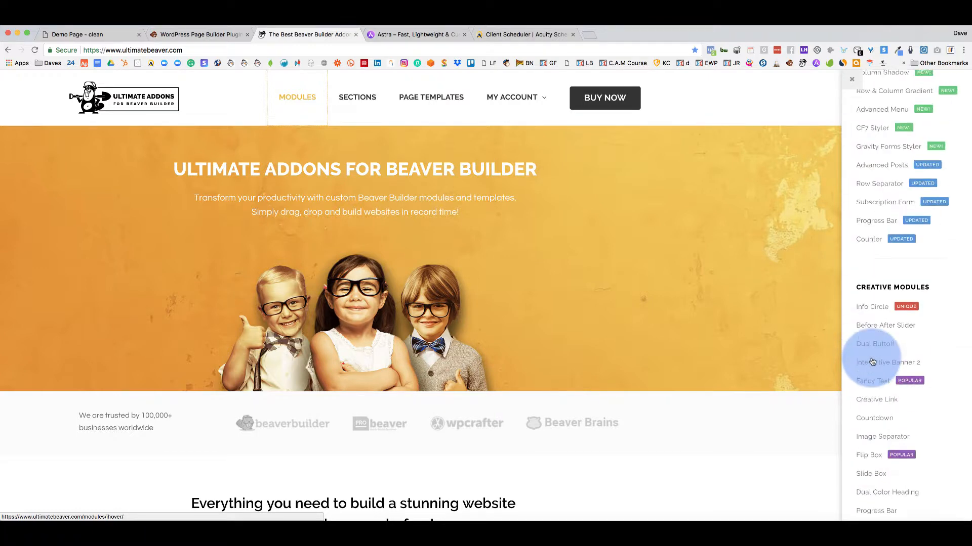
scroll(872, 360, up, 2)
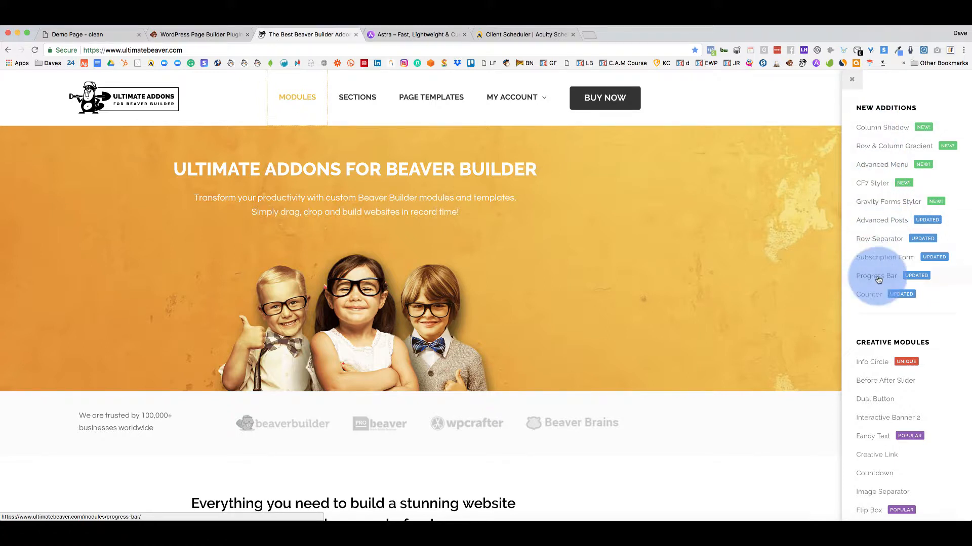
scroll(879, 267, down, 3)
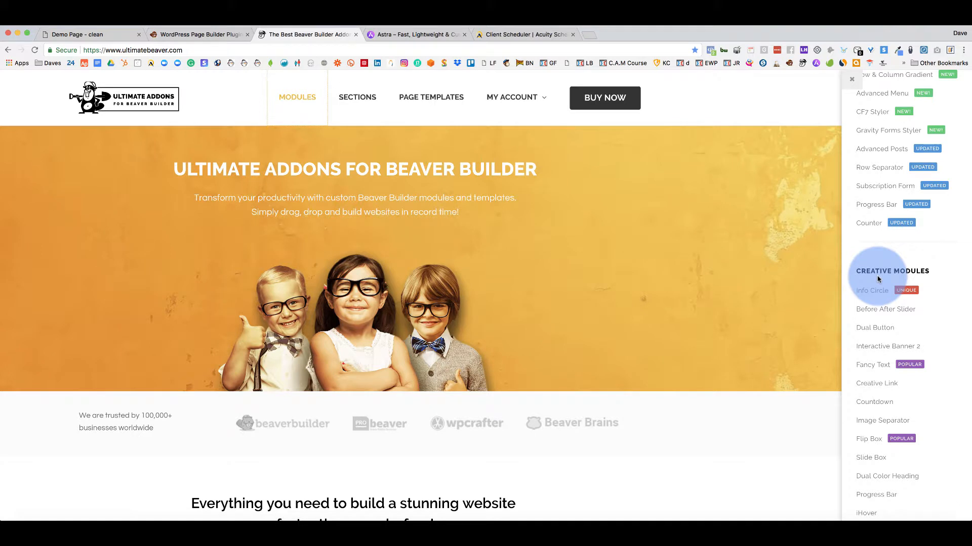
scroll(877, 279, down, 4)
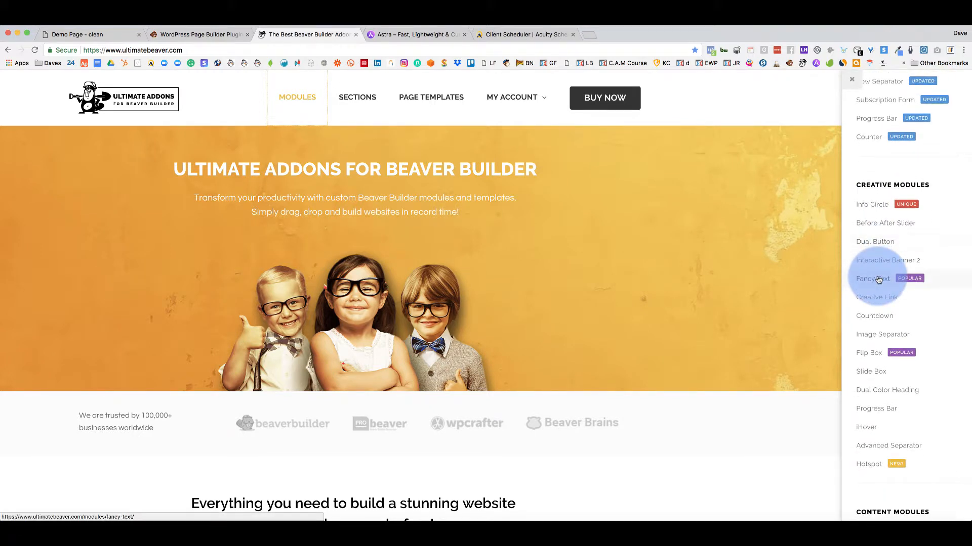
scroll(931, 328, down, 8)
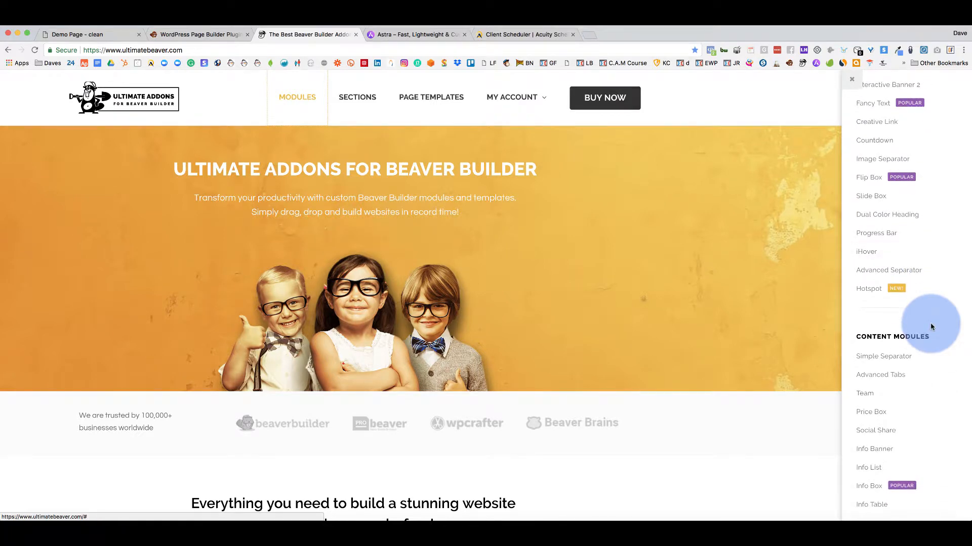
scroll(926, 328, down, 2)
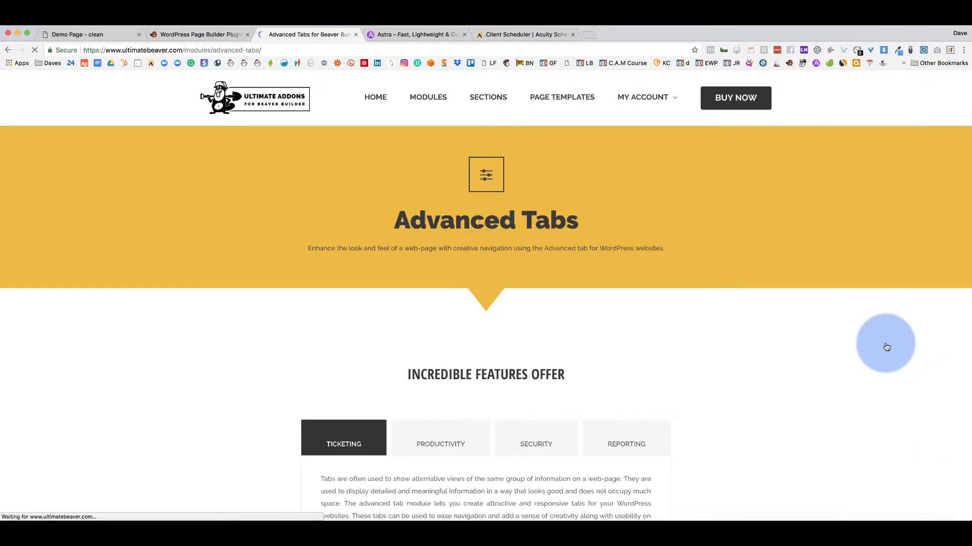
Try the Advanced Tabs features demo: Productivity, Security, Reporting, then back to Productivity.
scroll(203, 333, down, 6)
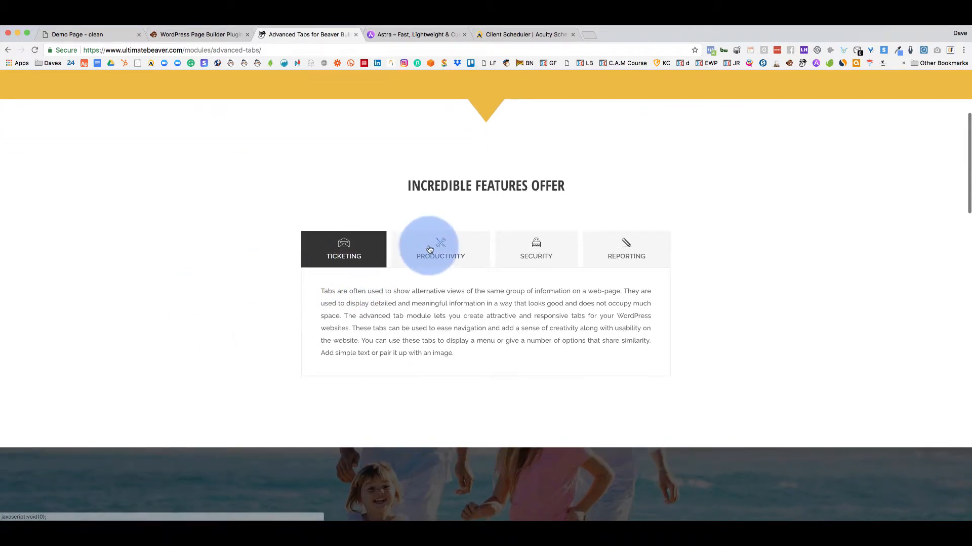
click(435, 248)
click(553, 245)
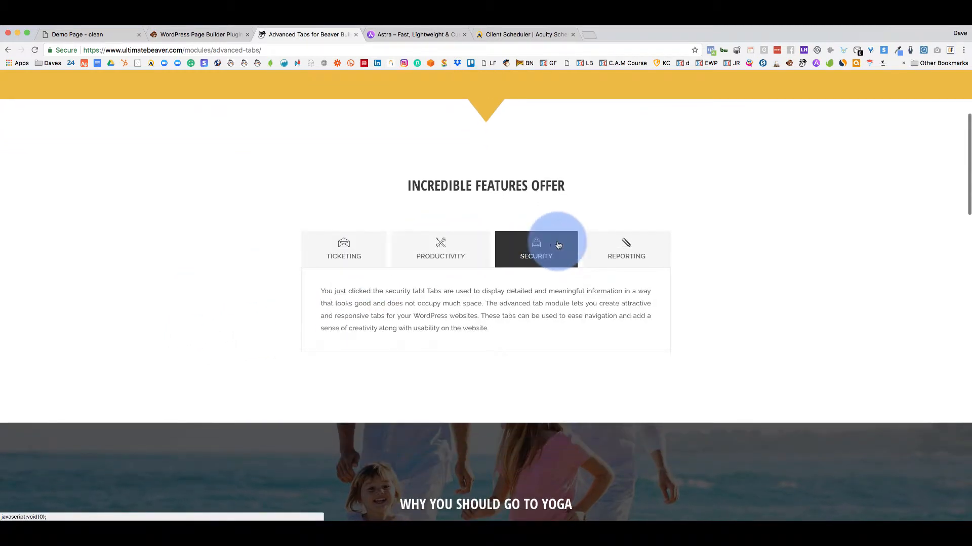
click(628, 246)
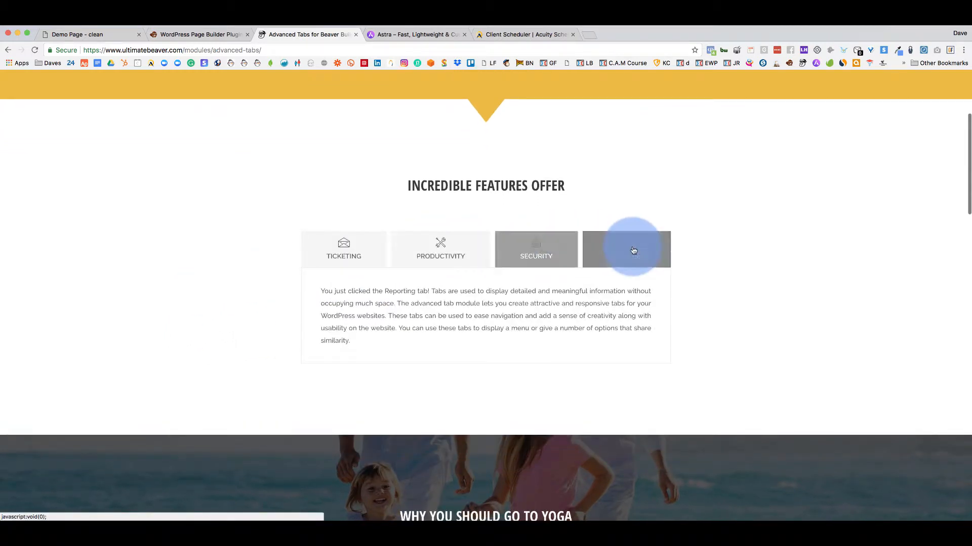
click(405, 256)
scroll(618, 248, down, 5)
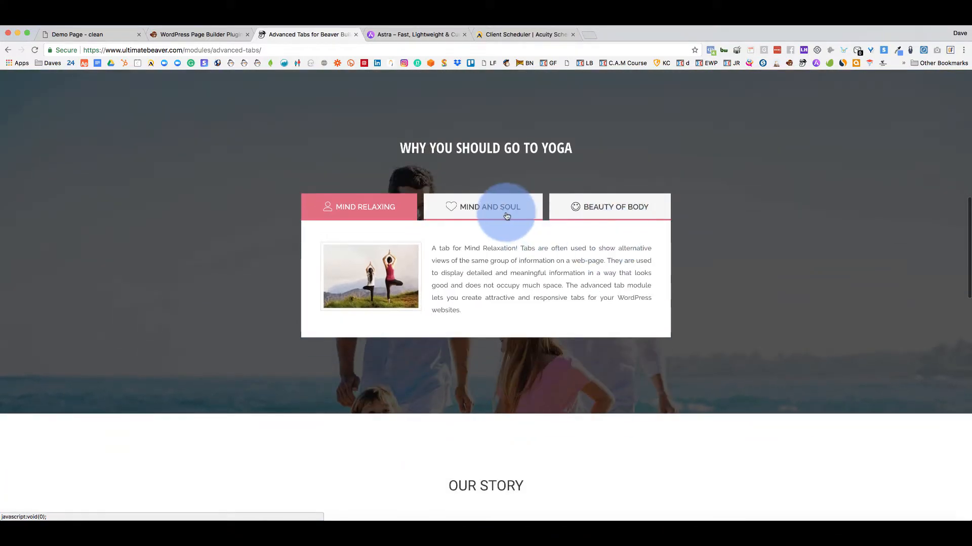
Show the Mind and Soul and Beauty of Body yoga tabs in the demo.
click(505, 213)
click(191, 35)
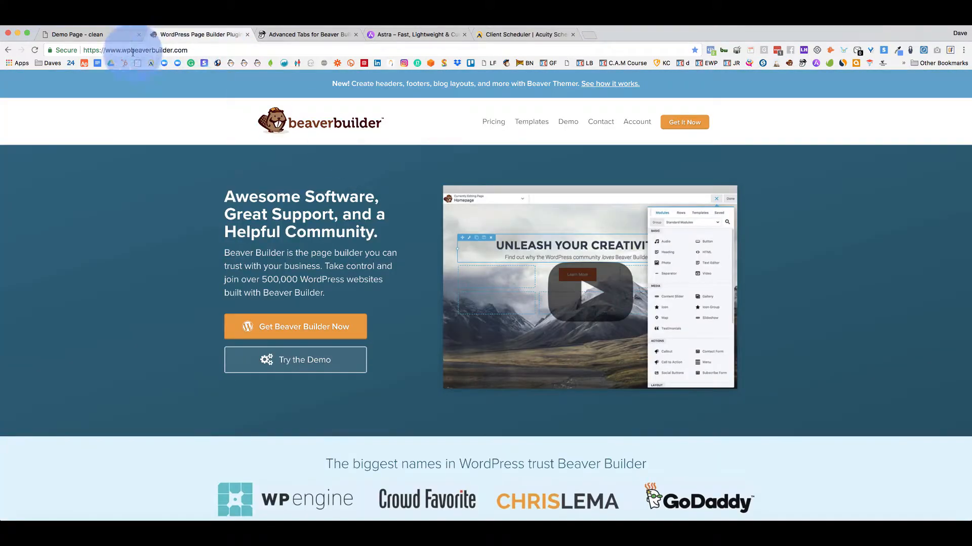
click(84, 35)
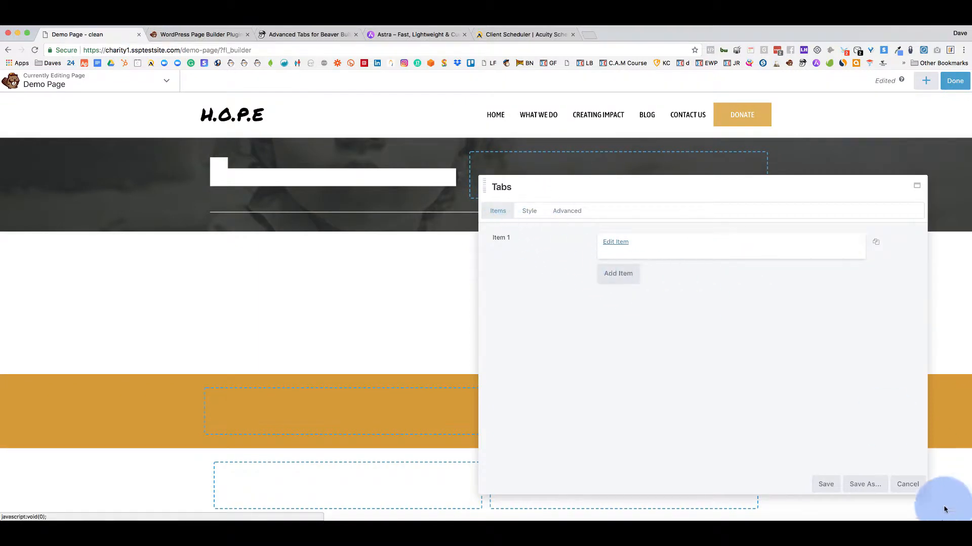
click(300, 40)
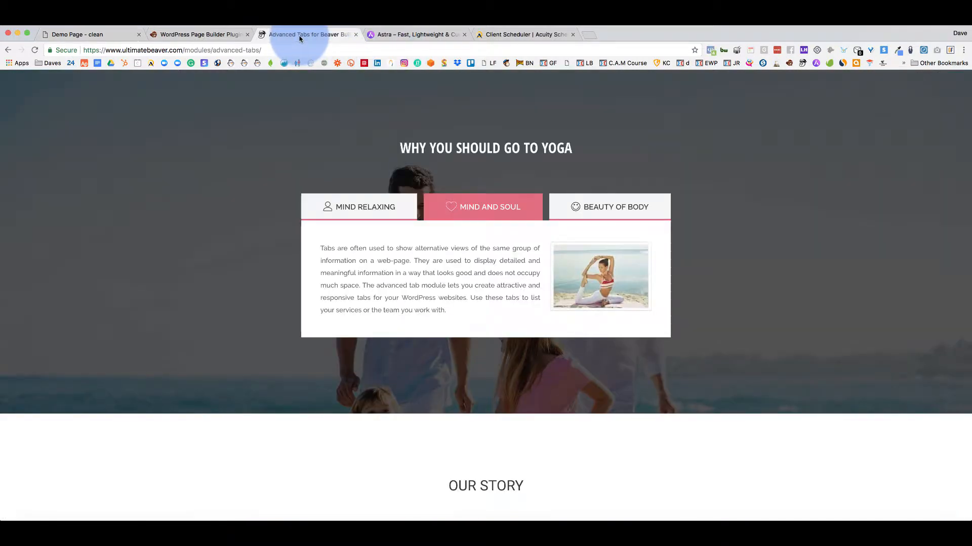
click(617, 211)
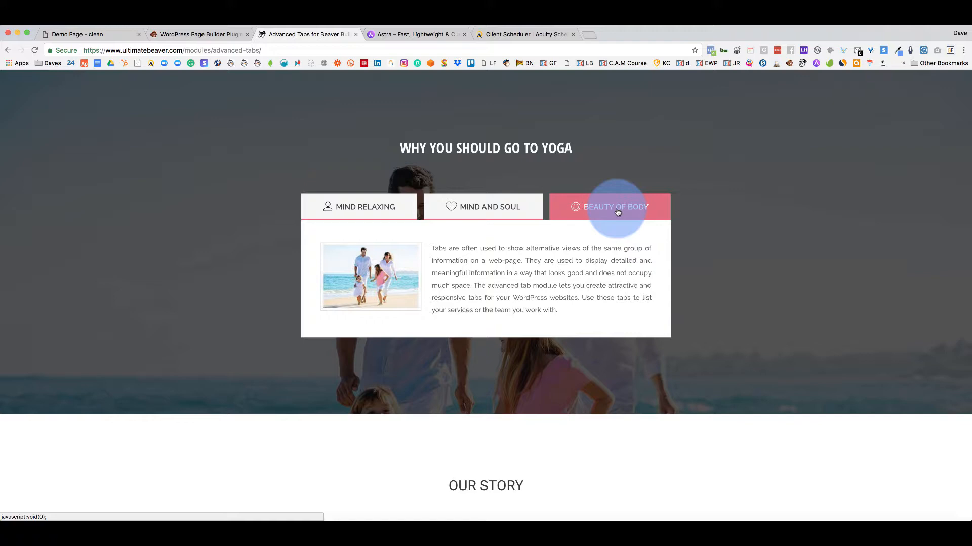
View the Skills and Process demo tabs, then return to the Demo Page editor.
scroll(582, 266, down, 7)
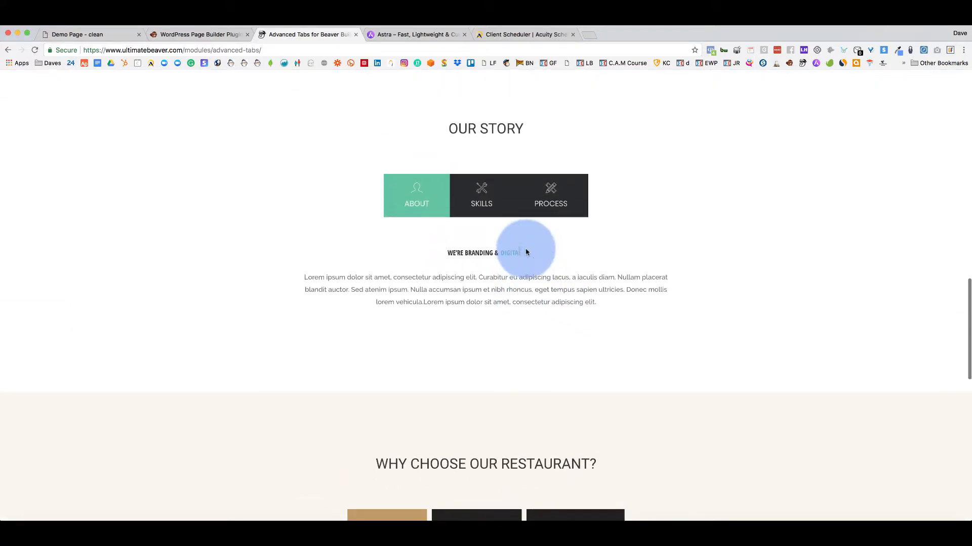
click(478, 199)
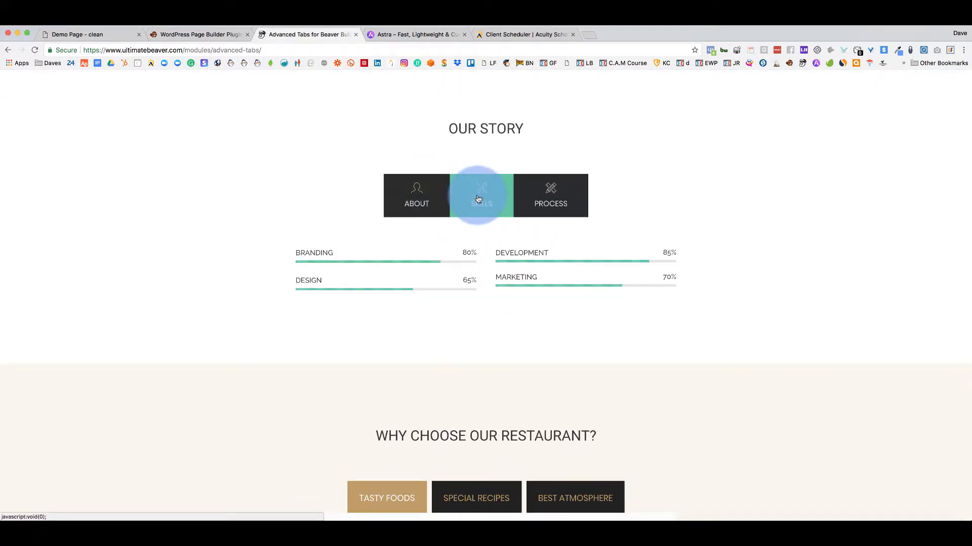
click(569, 198)
click(163, 39)
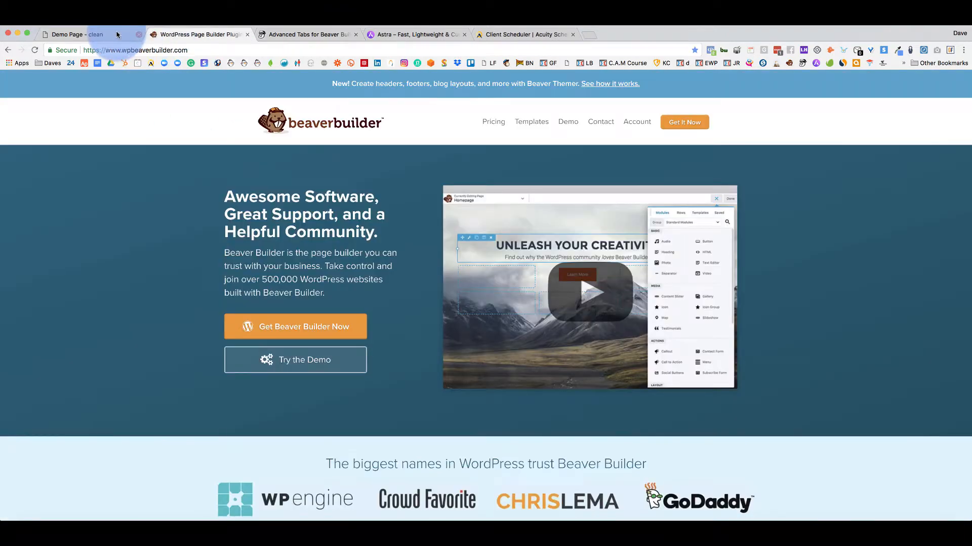
click(115, 34)
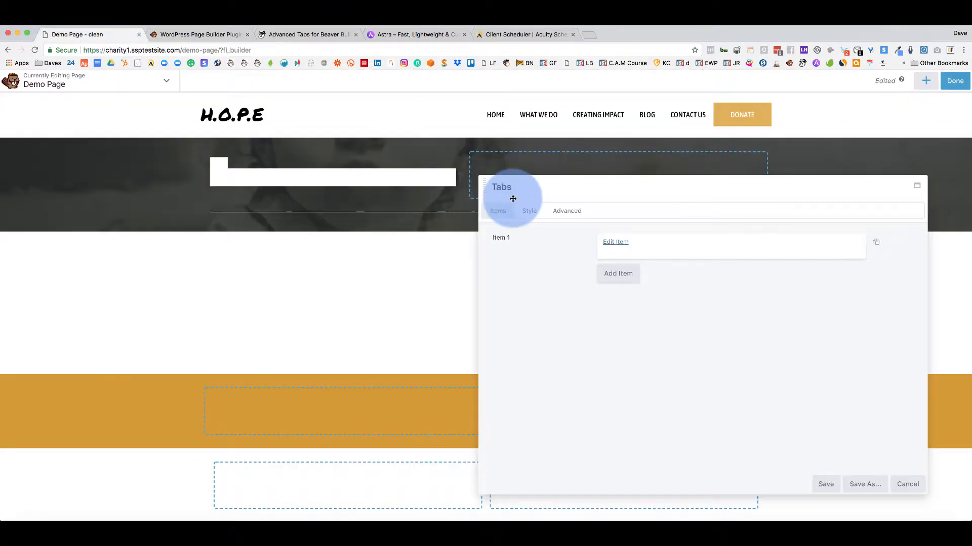
Discard the Tabs module and drop an Accordion module into the dark row's left column.
click(904, 485)
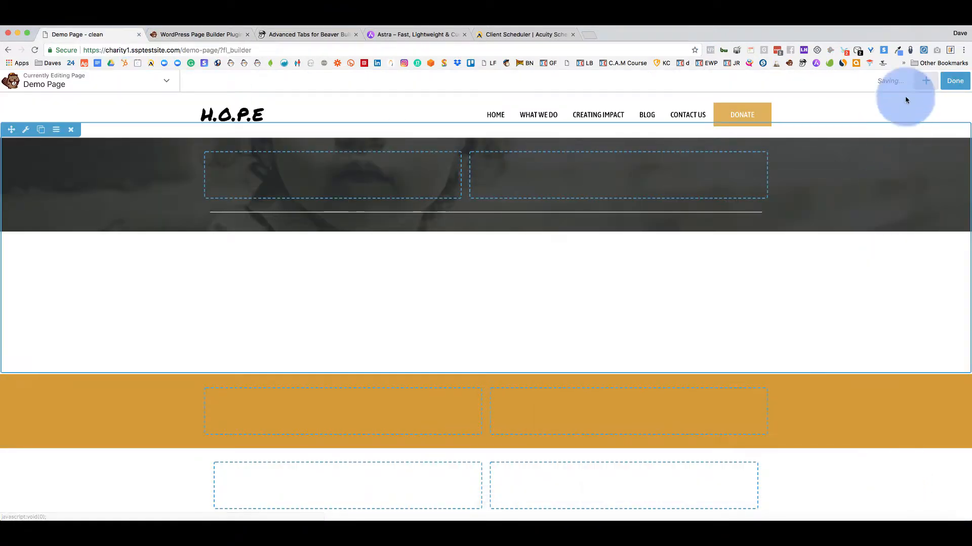
click(925, 81)
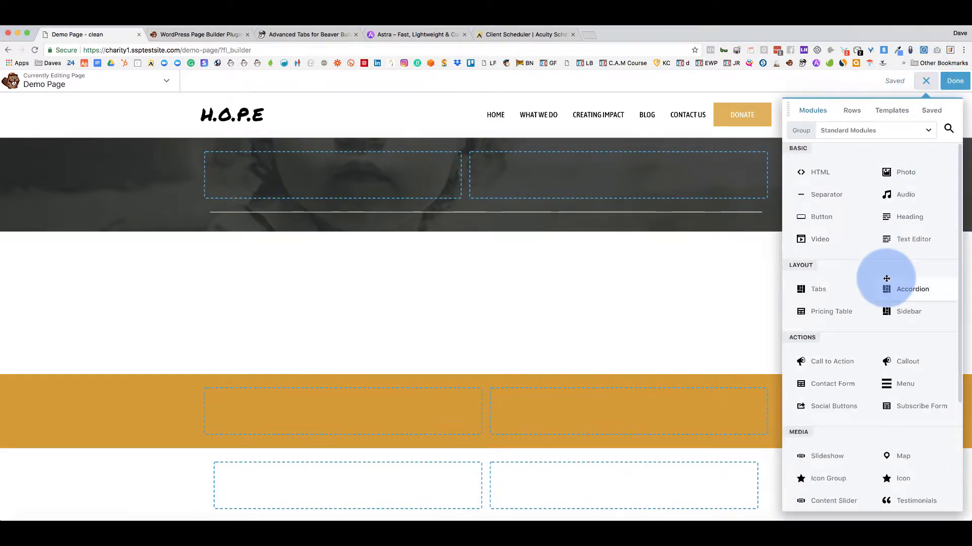
drag(873, 284, 390, 182)
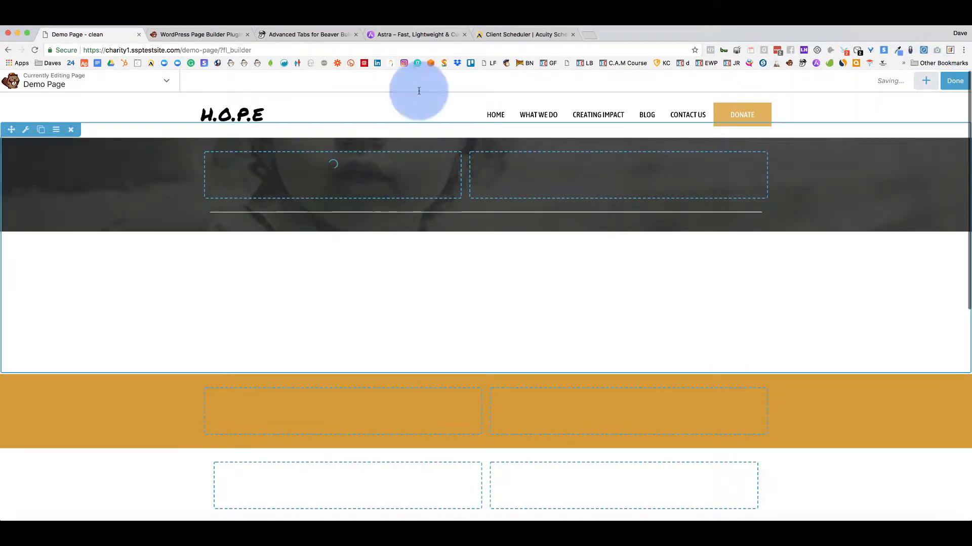
click(310, 34)
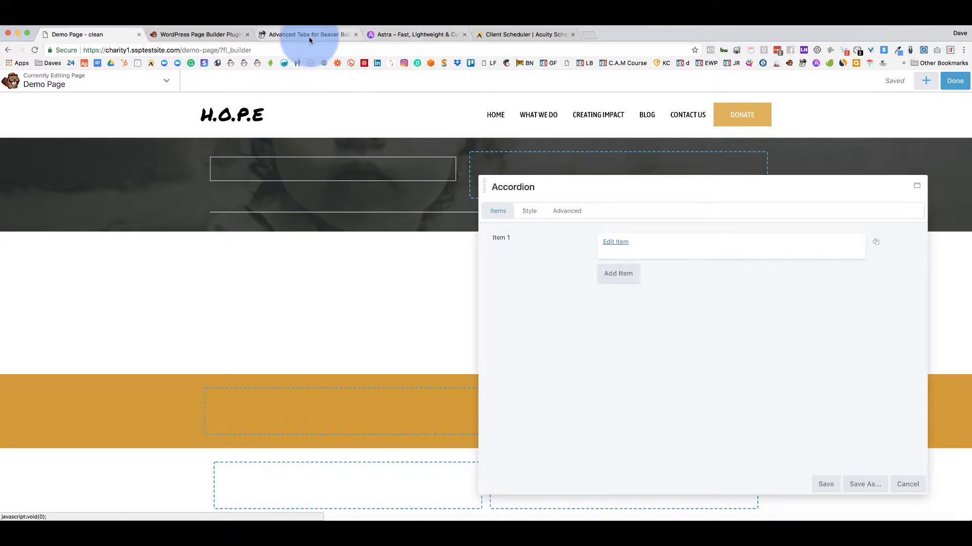
Open the Ultimate Addons module list and scroll down the Advanced Accordion demo.
scroll(628, 237, up, 15)
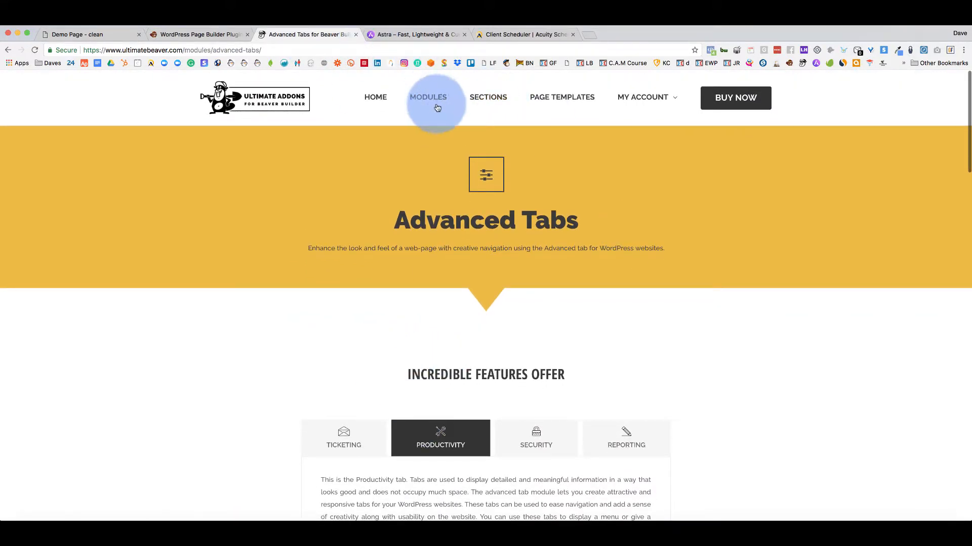
click(423, 97)
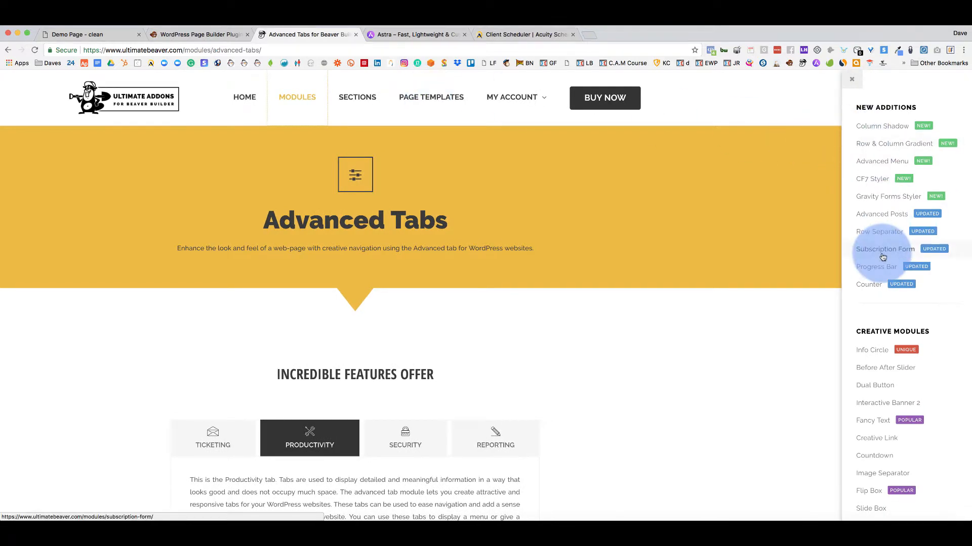
scroll(883, 260, down, 4)
scroll(883, 258, down, 1)
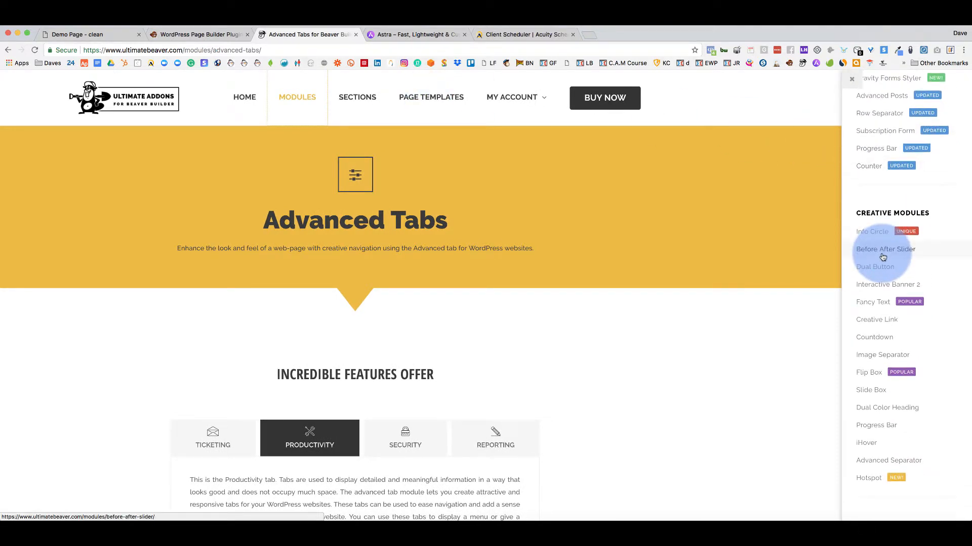
scroll(913, 435, down, 8)
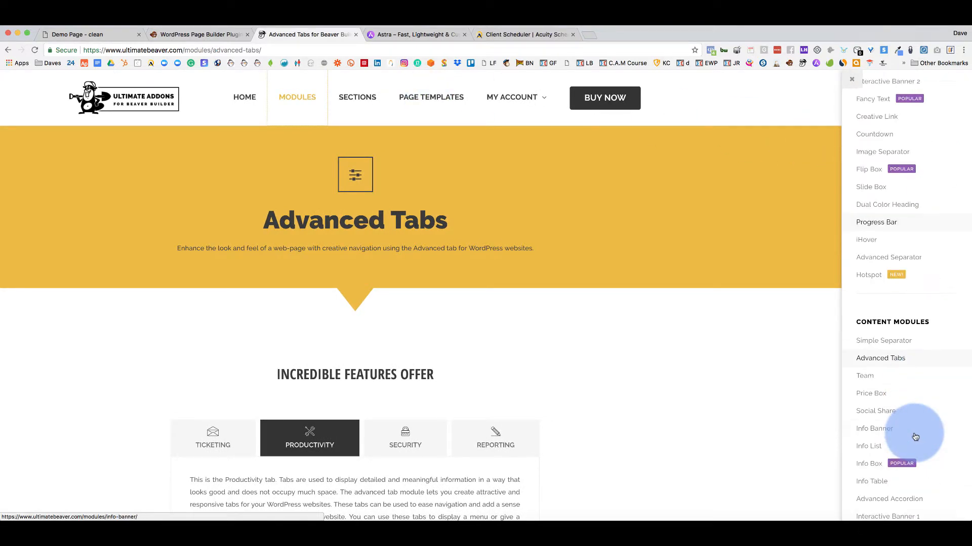
scroll(930, 372, down, 5)
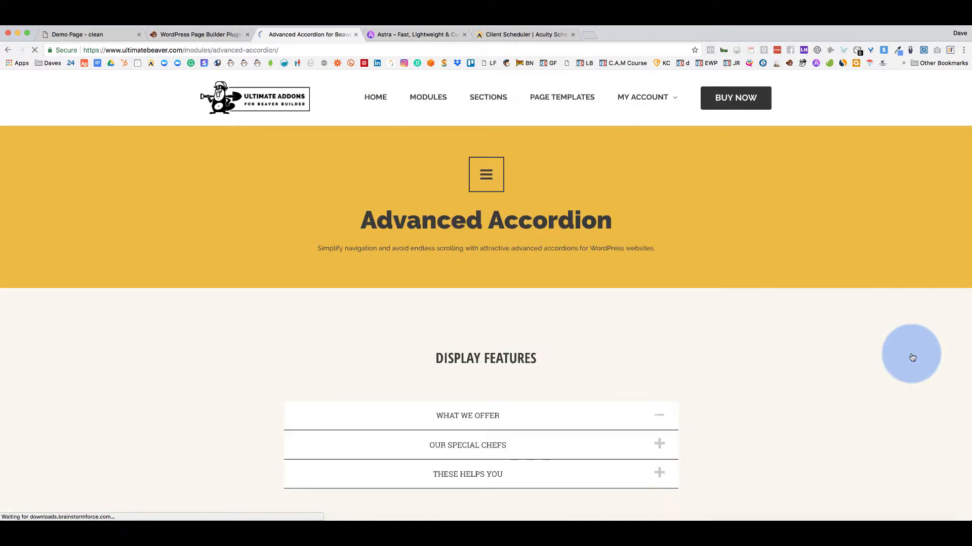
scroll(659, 347, down, 4)
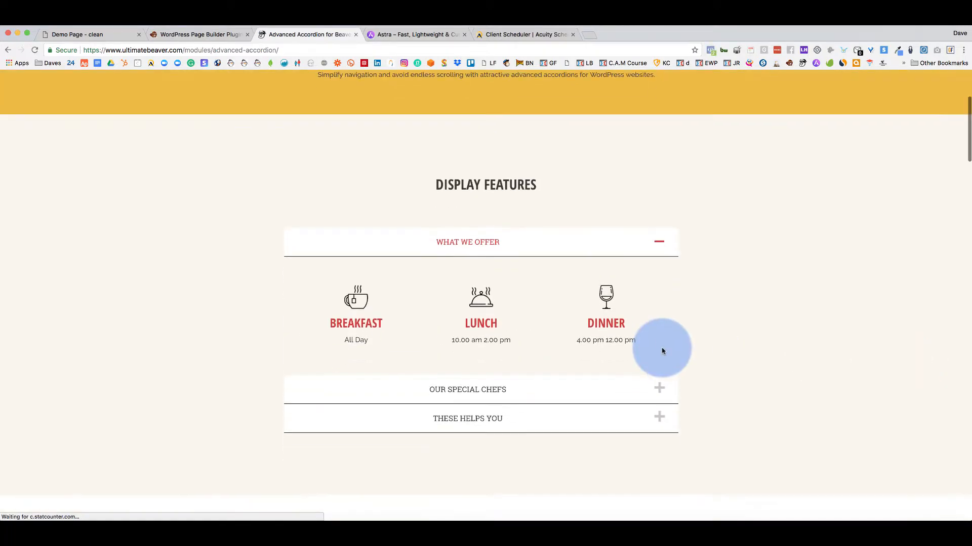
Toggle the demo items What We Offer, Our Special Chefs, These Helps You and Who Should Use UABB?
click(656, 235)
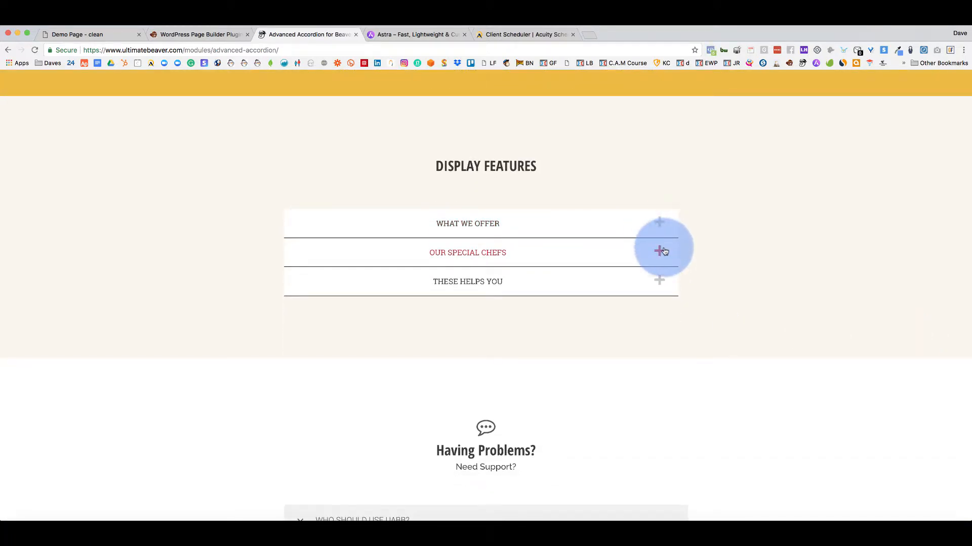
click(664, 252)
scroll(665, 251, down, 3)
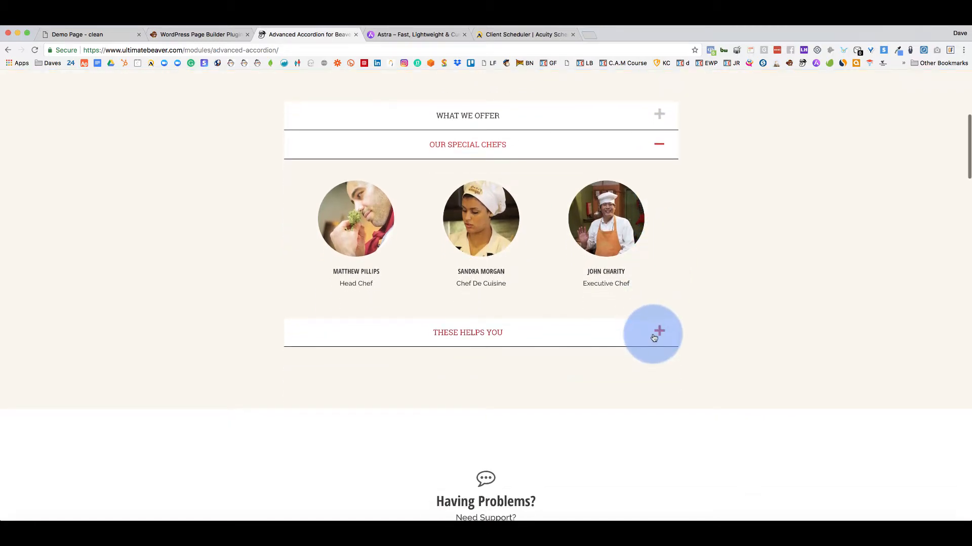
click(654, 338)
scroll(521, 228, down, 5)
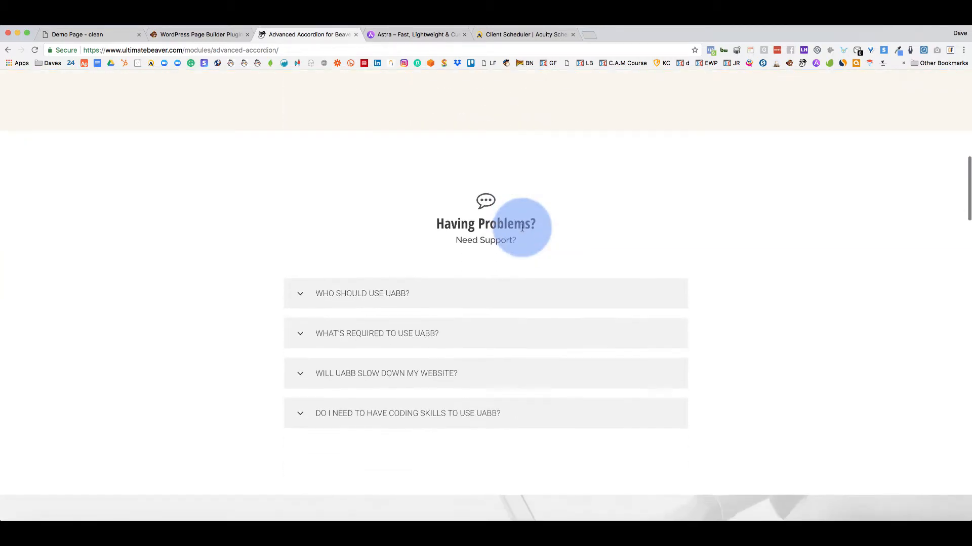
click(529, 296)
scroll(498, 270, up, 4)
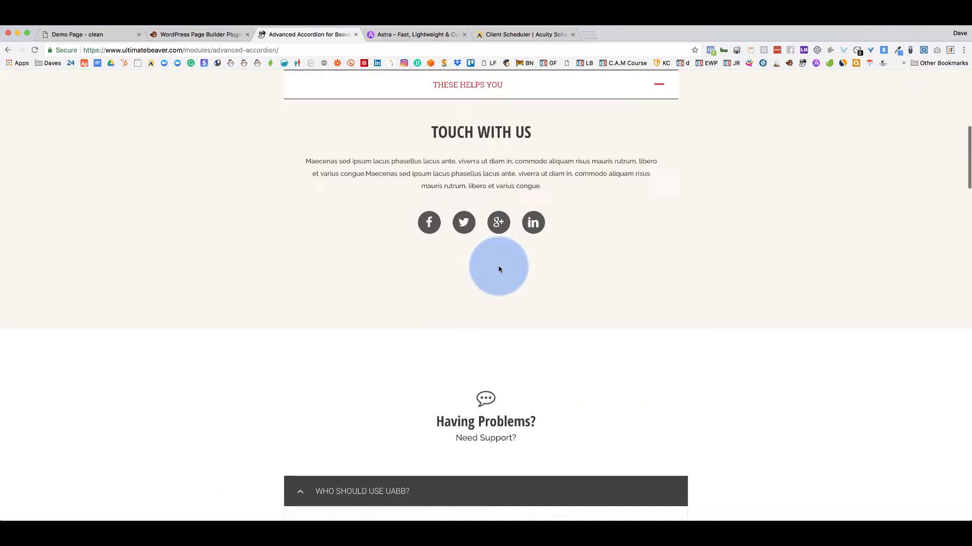
scroll(498, 269, up, 3)
click(563, 197)
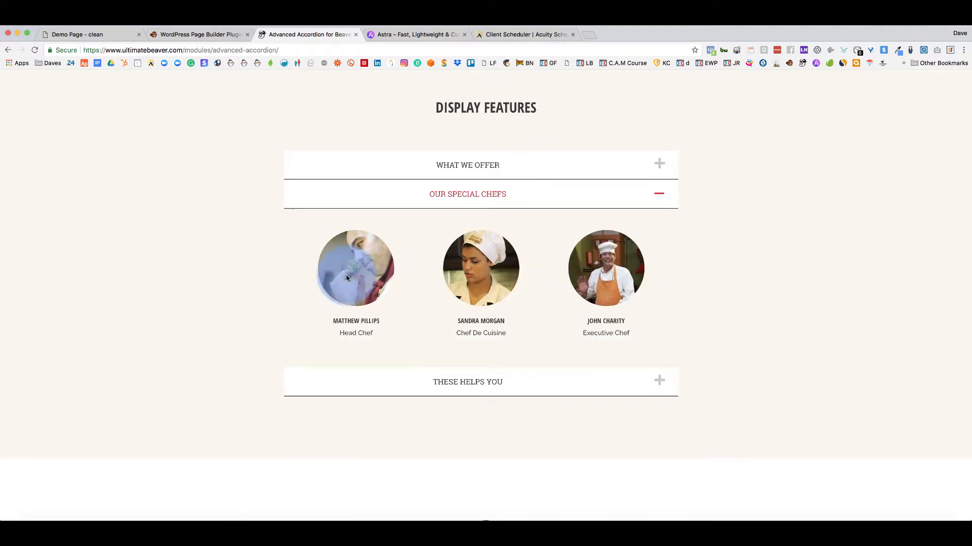
Expand the What's Required to Use UABB? and What is item support? FAQ answers.
scroll(340, 271, down, 8)
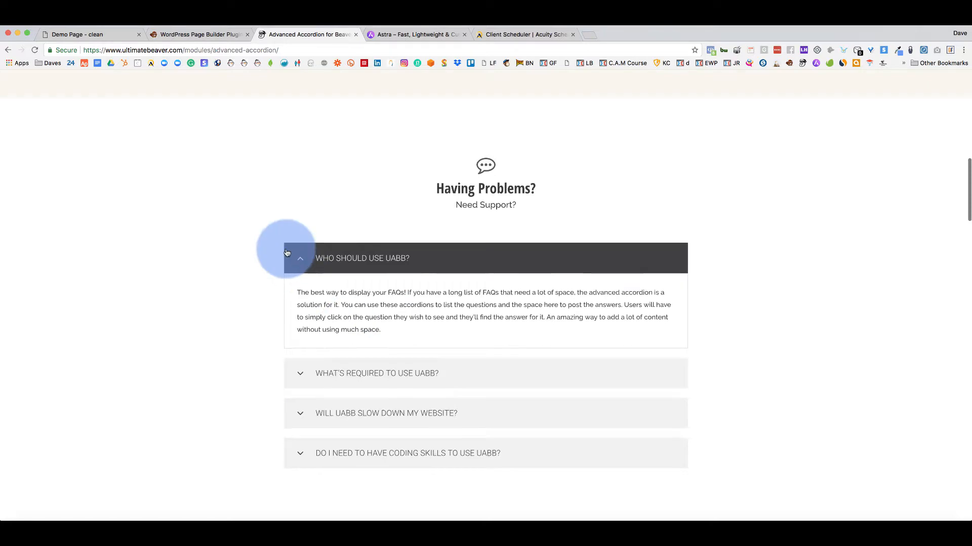
scroll(282, 249, down, 3)
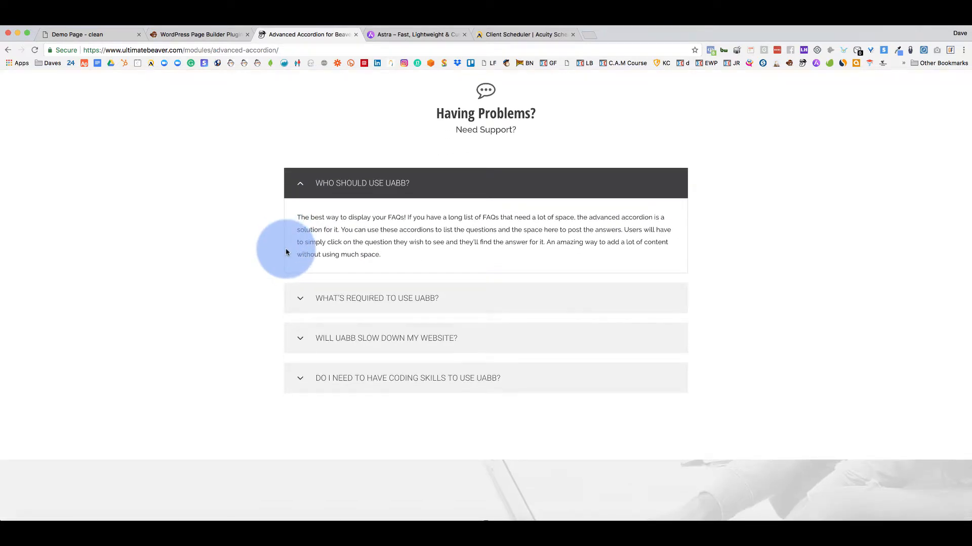
click(386, 297)
scroll(386, 298, down, 5)
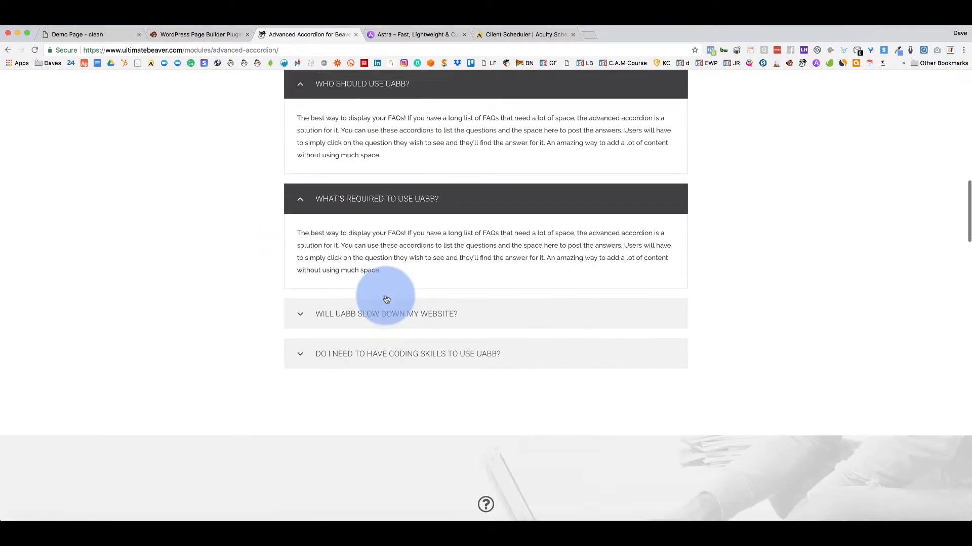
scroll(386, 299, down, 2)
click(369, 330)
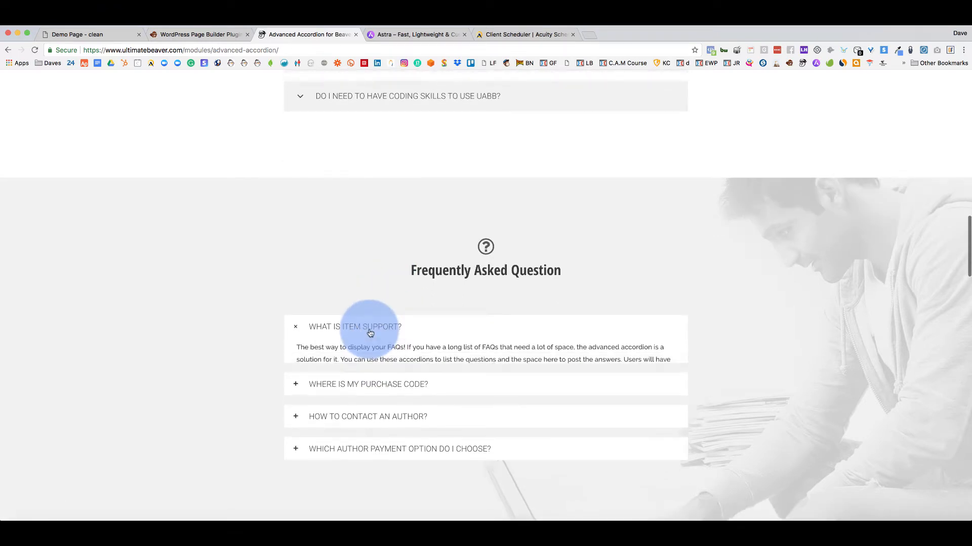
scroll(369, 332, down, 4)
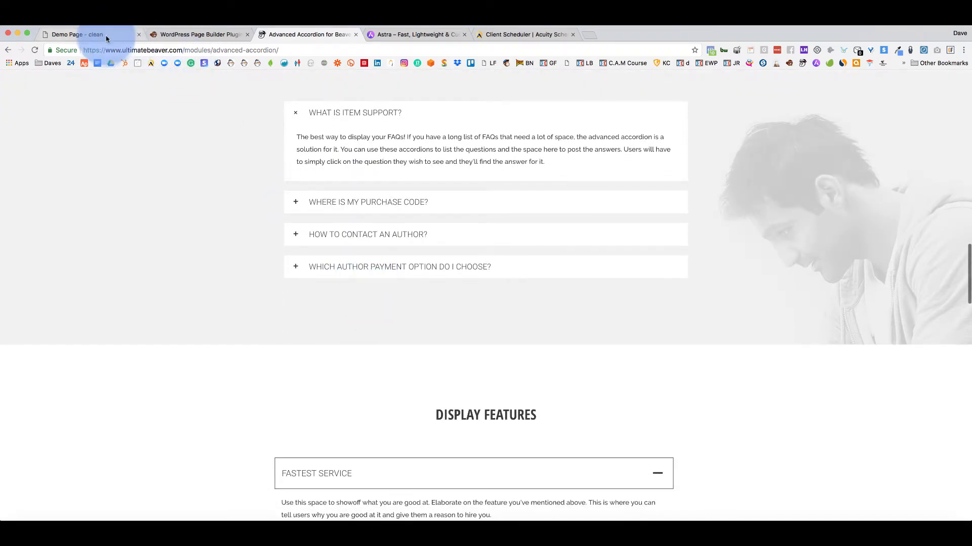
Discard the Accordion and drop a Tabs module into the top row's right column.
click(105, 35)
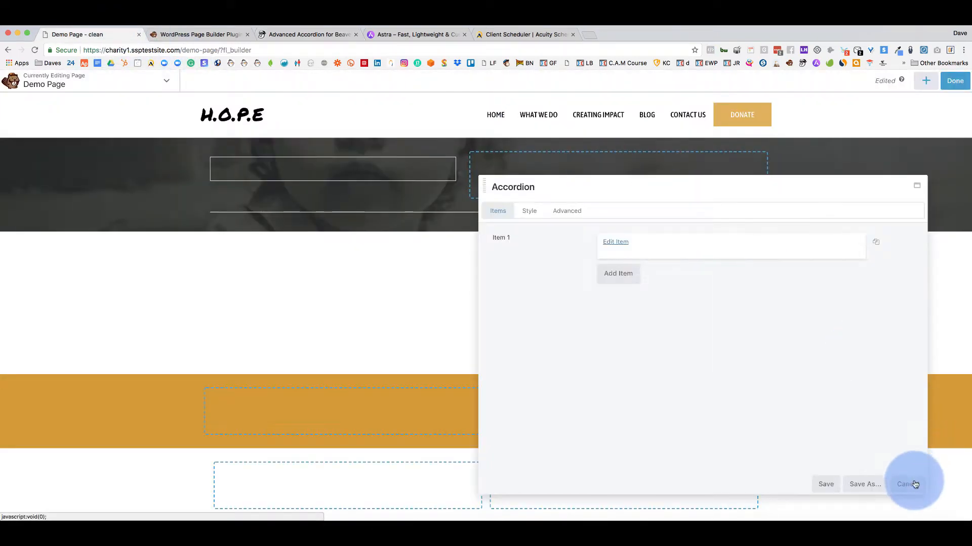
click(914, 485)
click(925, 80)
drag(832, 295, 553, 195)
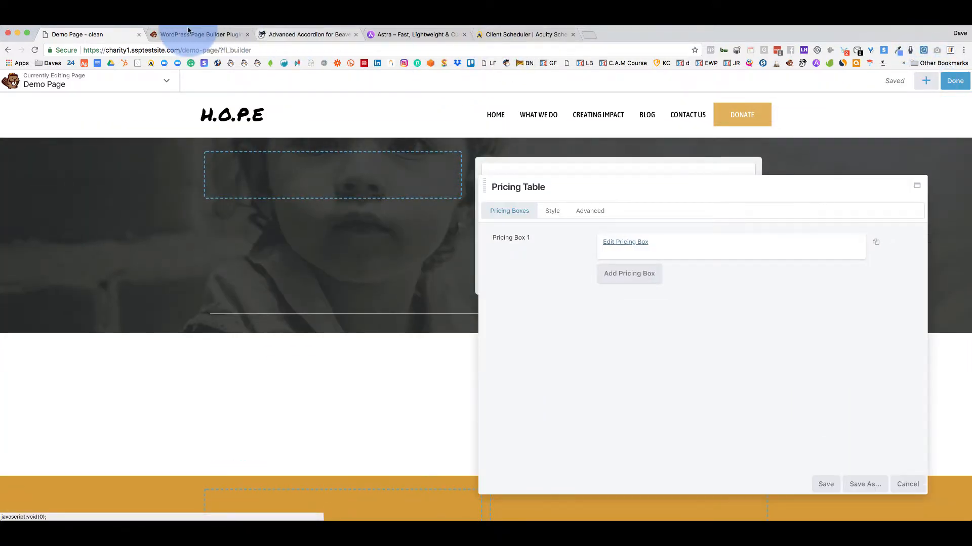
click(189, 32)
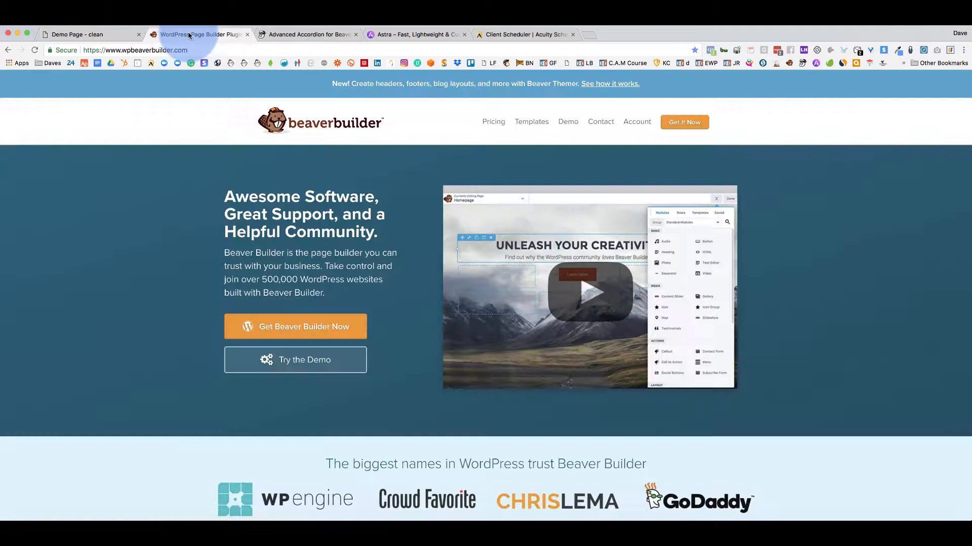
Scroll through the Ultimate Addons module list on the ultimatebeaver.com site.
click(287, 35)
scroll(637, 253, up, 15)
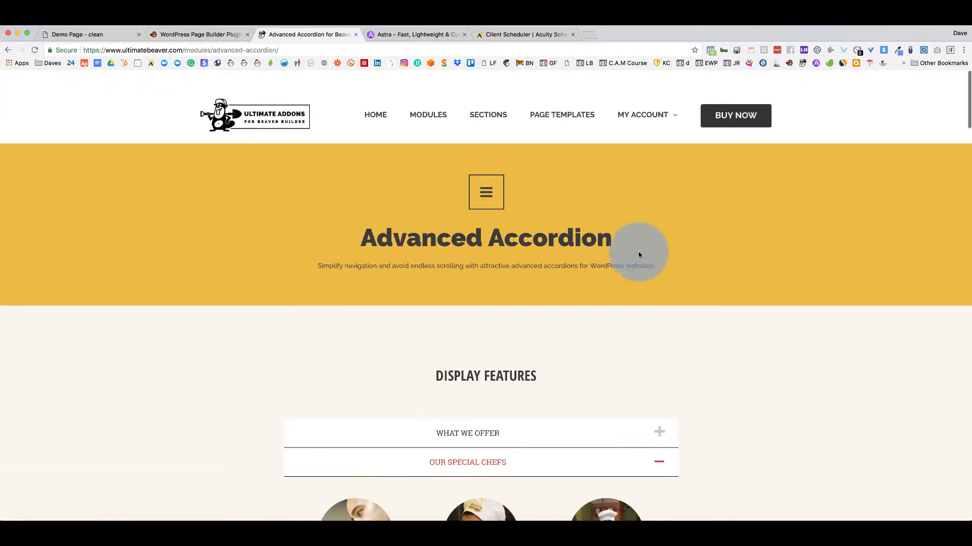
click(430, 102)
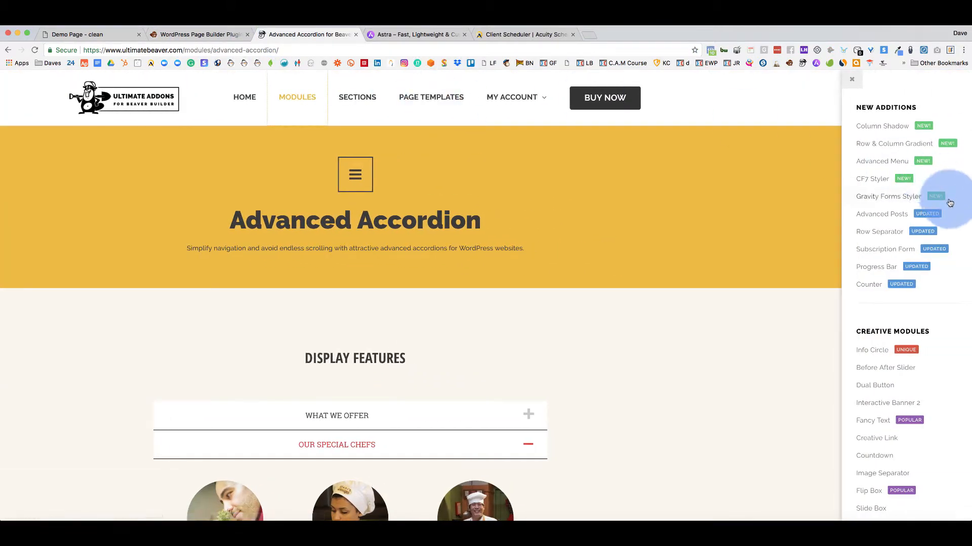
scroll(906, 229, down, 5)
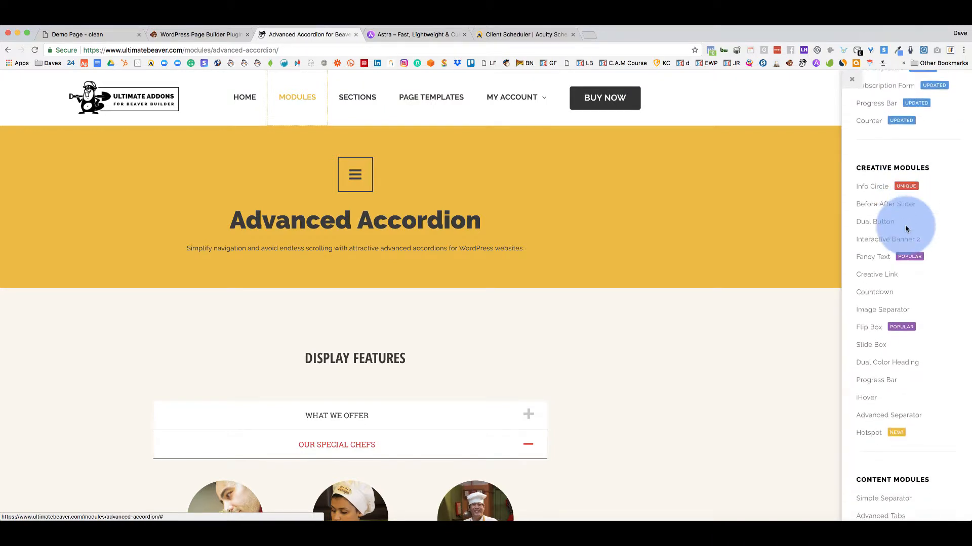
scroll(907, 229, down, 7)
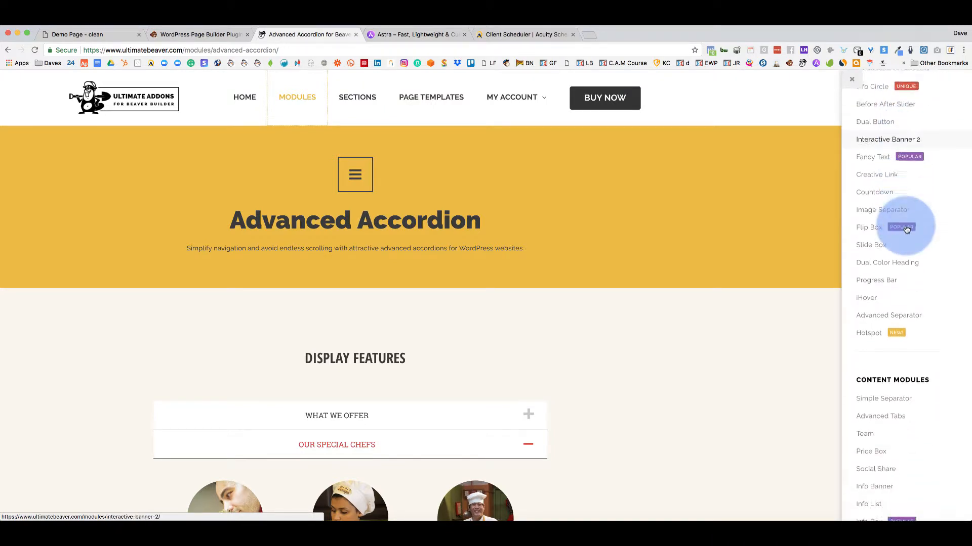
scroll(907, 230, down, 5)
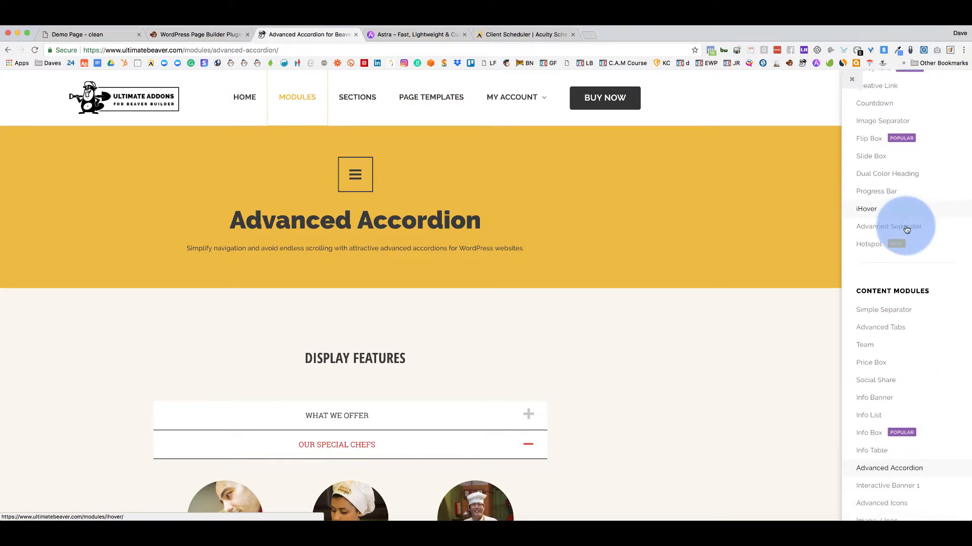
scroll(906, 230, down, 8)
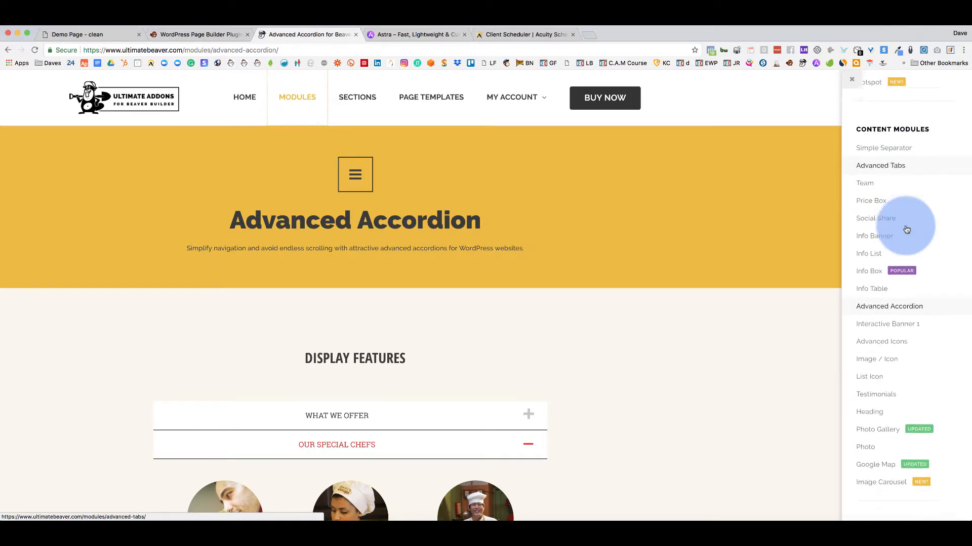
scroll(906, 229, up, 16)
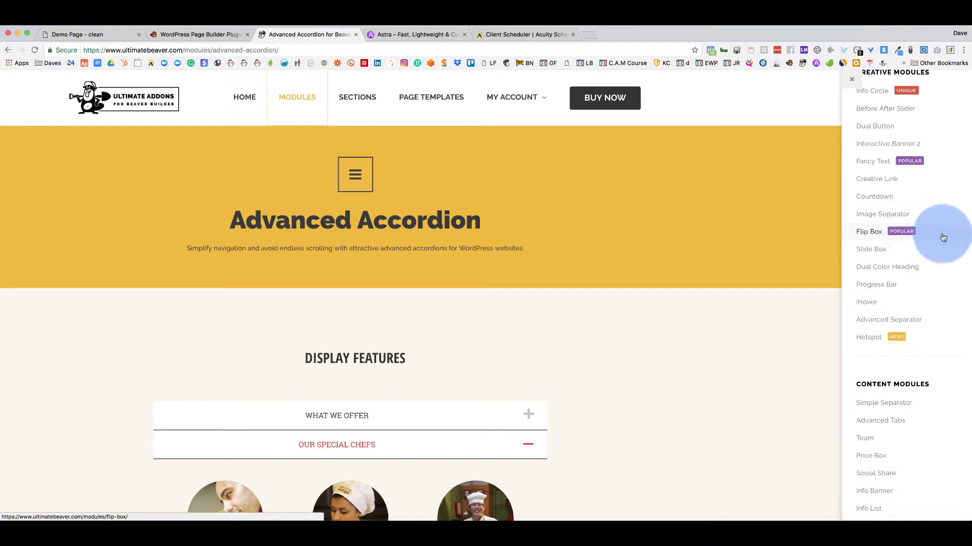
scroll(943, 238, up, 4)
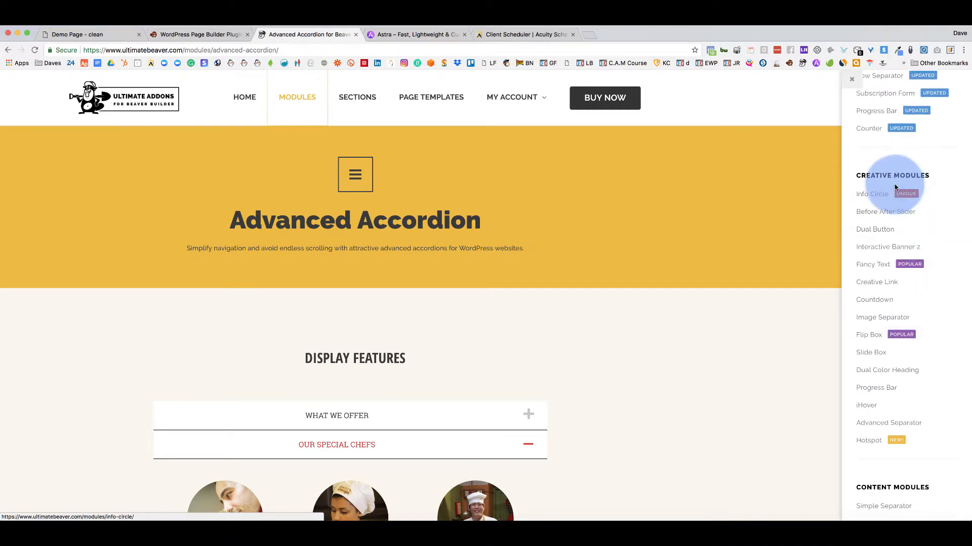
scroll(900, 192, up, 6)
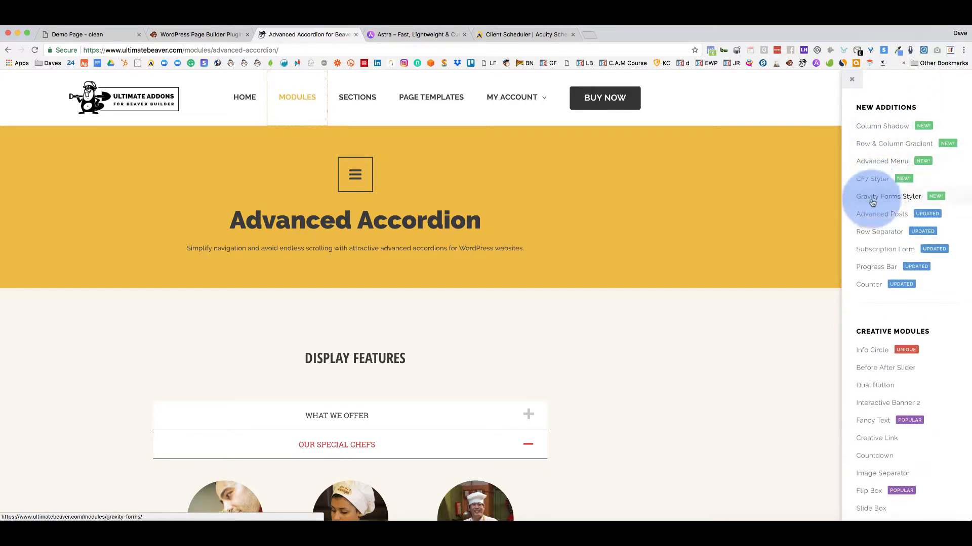
scroll(867, 295, down, 2)
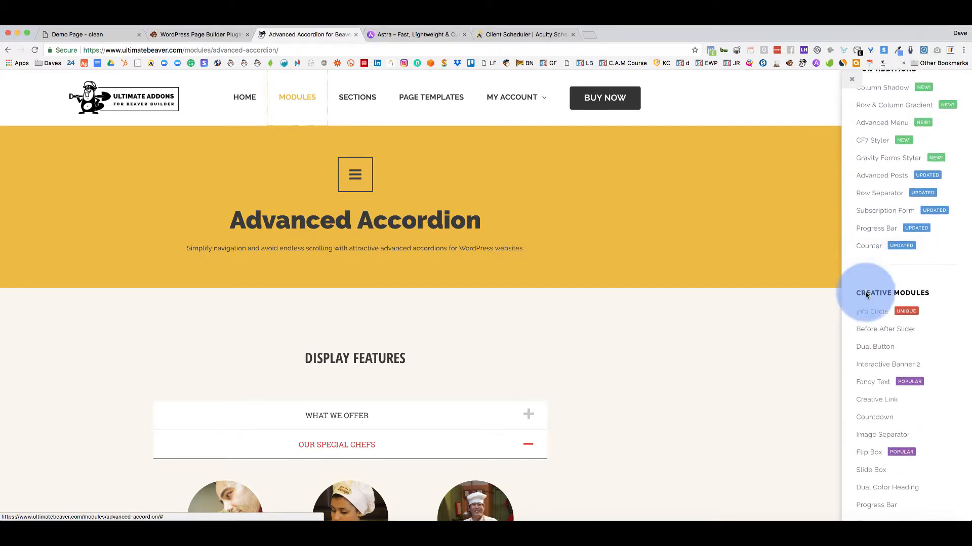
scroll(865, 294, down, 2)
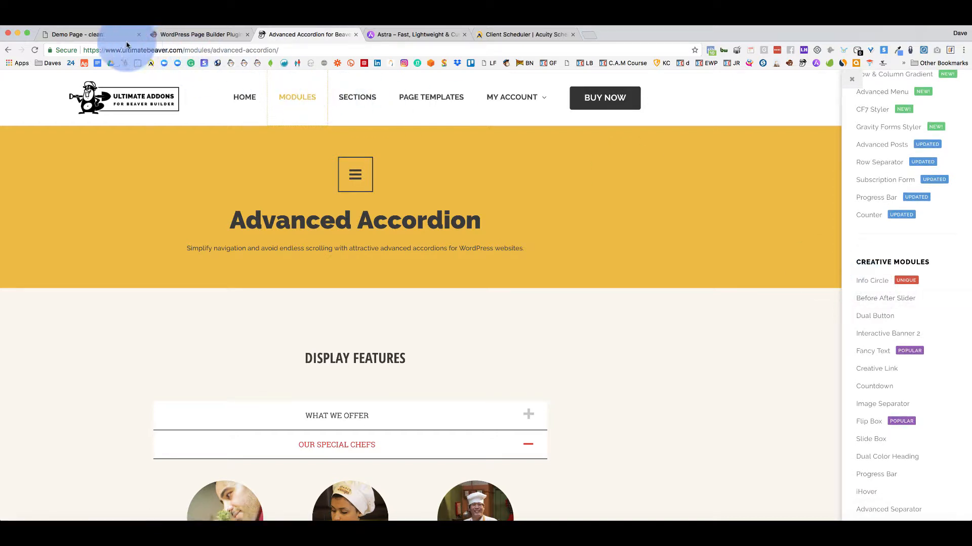
Move the Pricing Table settings panel to the left and resize it narrower and taller.
click(96, 35)
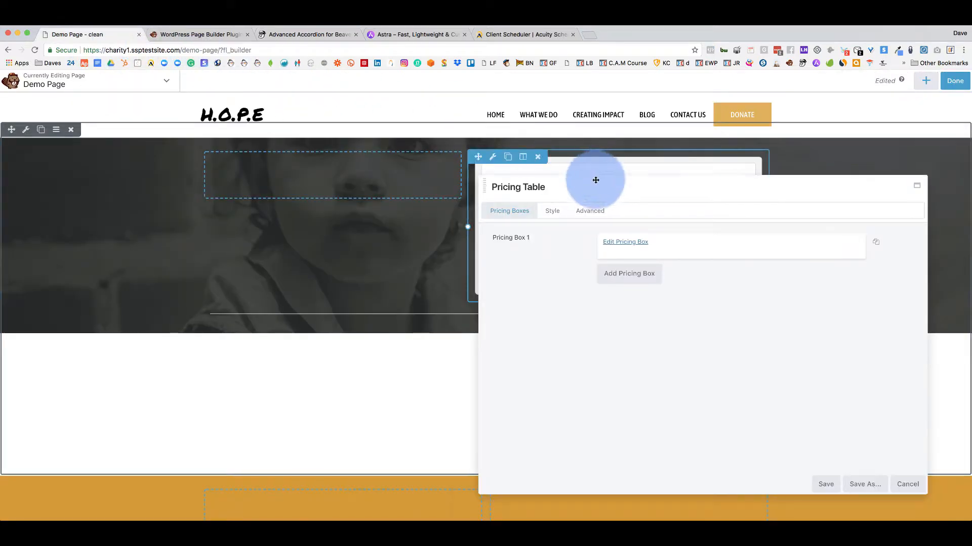
drag(596, 180, 115, 130)
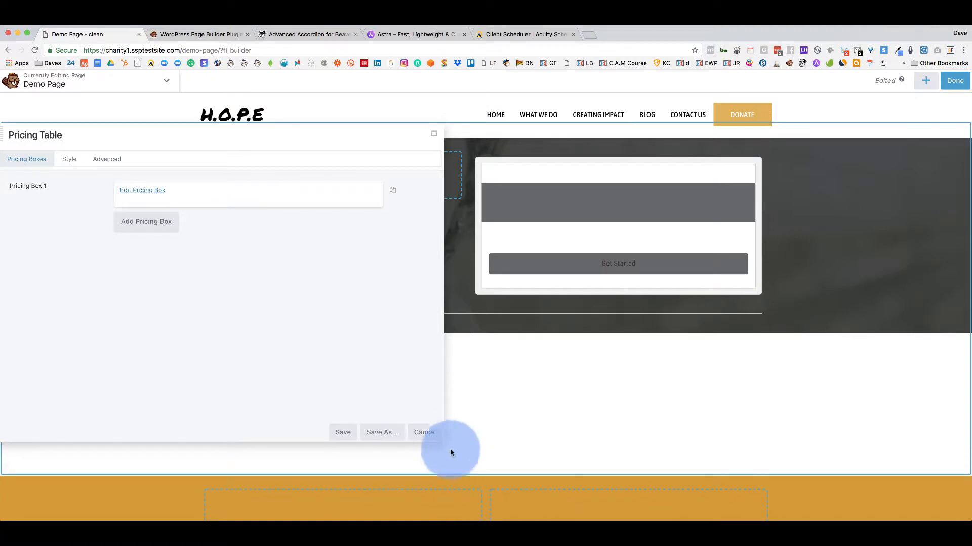
drag(444, 443, 404, 464)
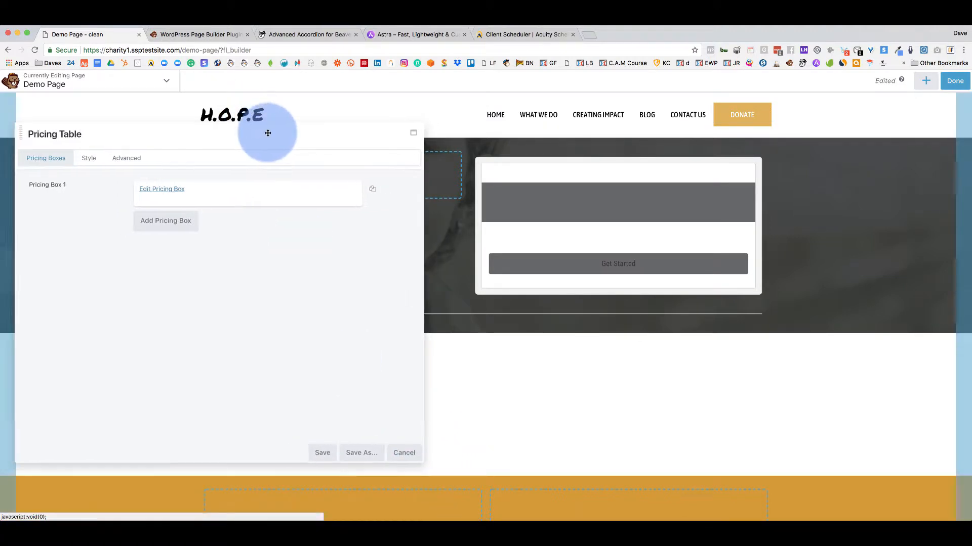
click(589, 35)
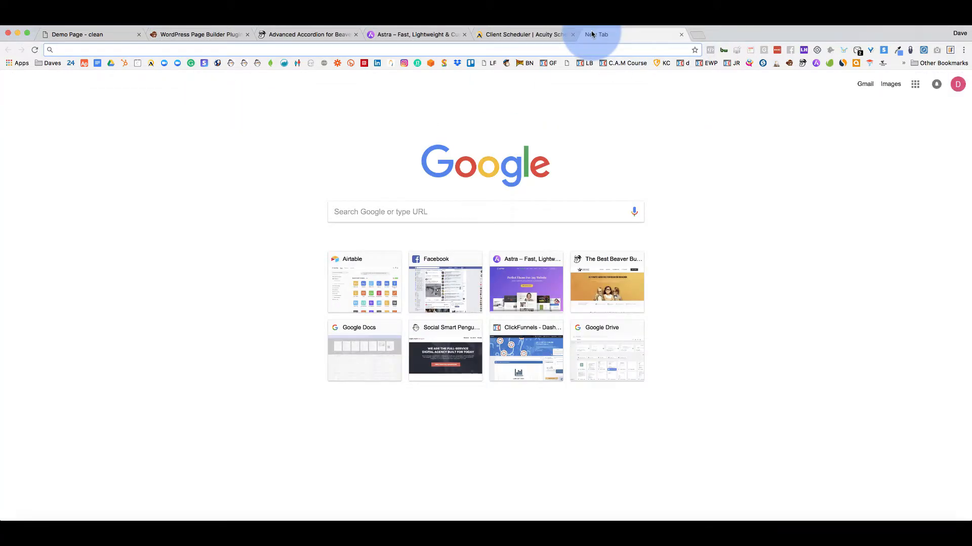
Load socialsmartpenguin.com and scroll through its Social Media Management Packages pricing tables.
text(socialsmartpenguin.com)
key(Return)
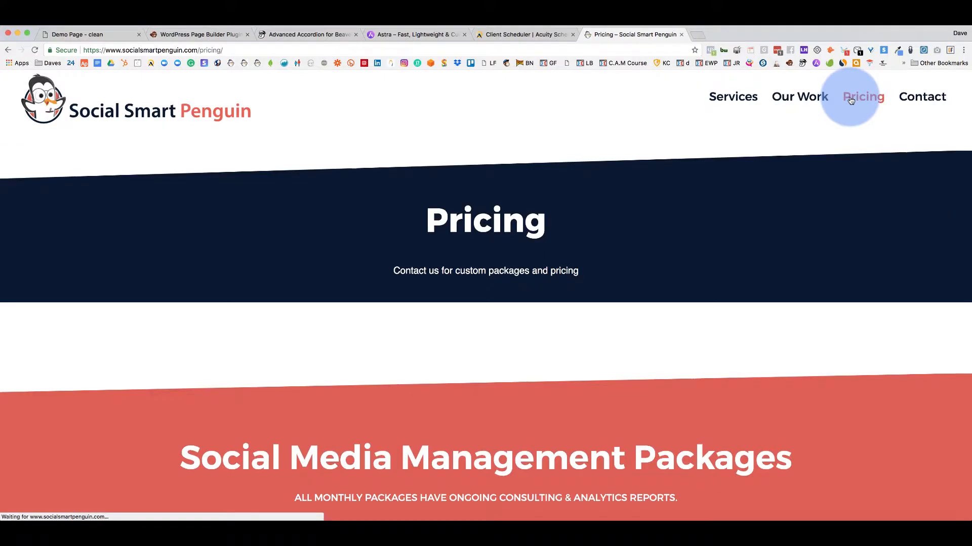
scroll(531, 260, down, 10)
scroll(283, 219, up, 2)
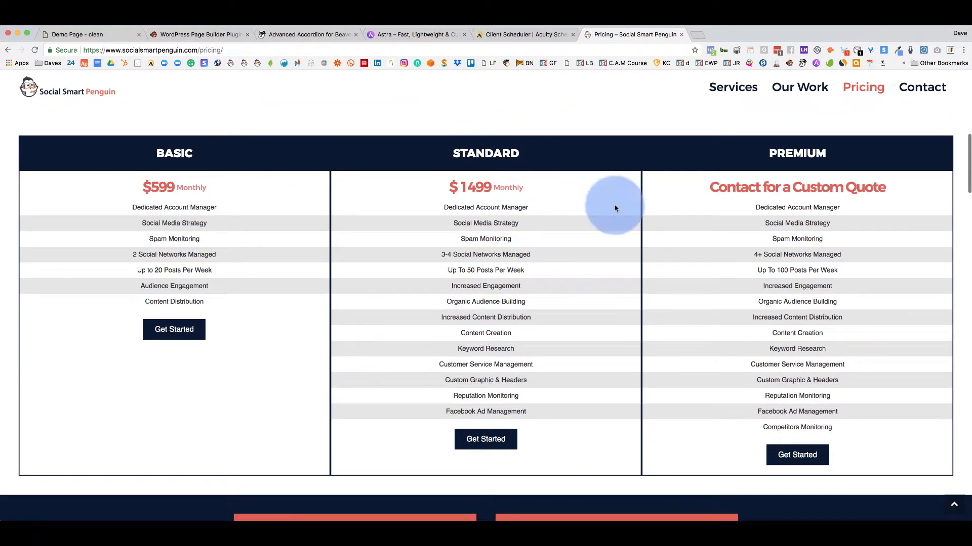
scroll(440, 303, down, 9)
scroll(440, 302, up, 2)
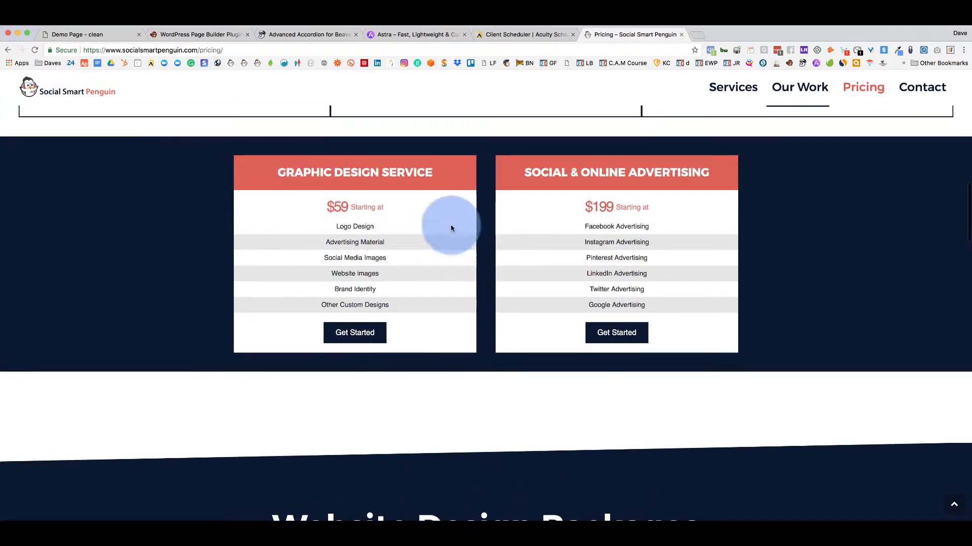
scroll(319, 257, down, 3)
scroll(319, 257, down, 8)
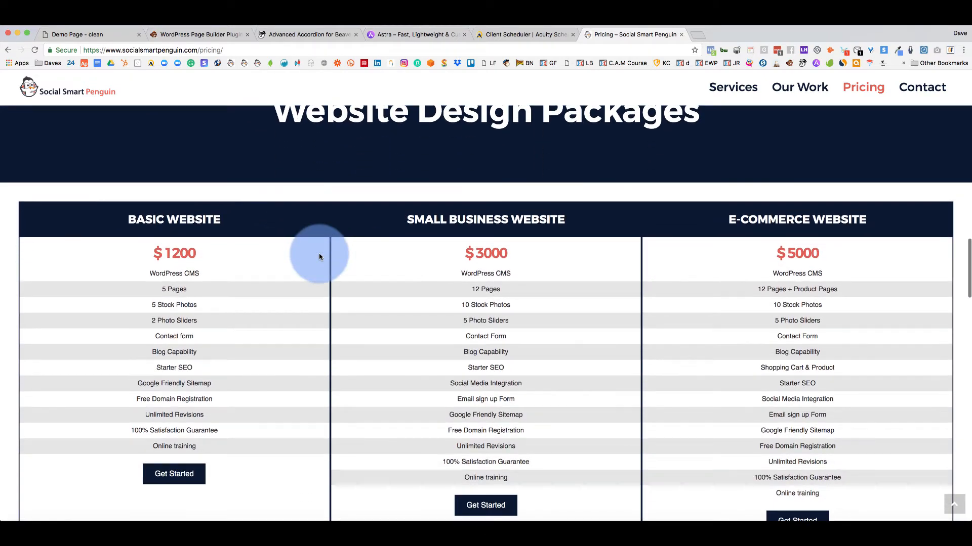
scroll(319, 257, up, 12)
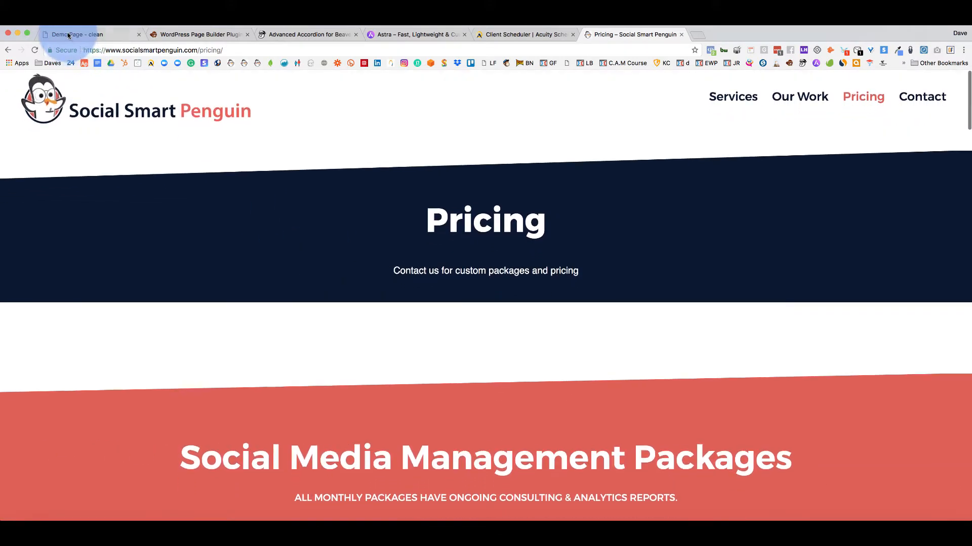
click(71, 35)
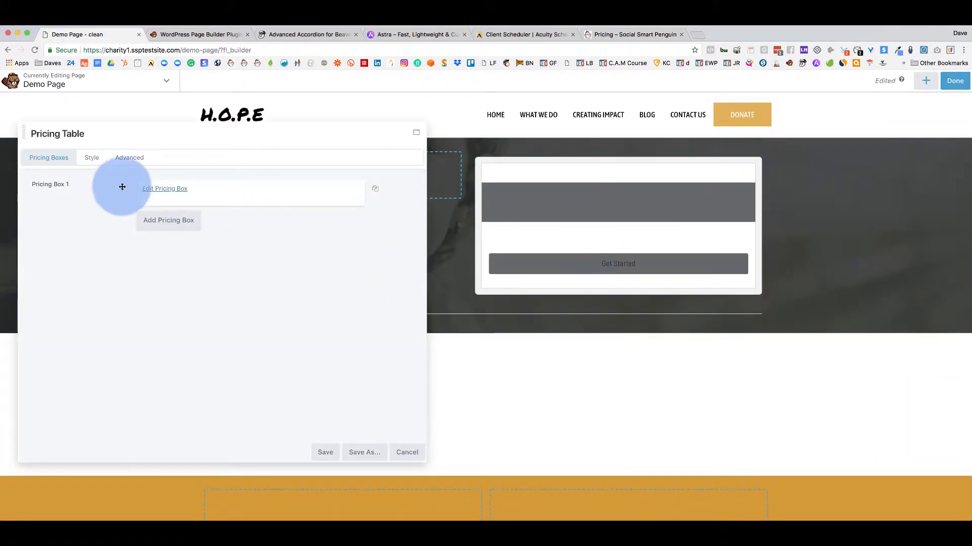
Set the first pricing box's title and price to 'Test Price'.
click(149, 188)
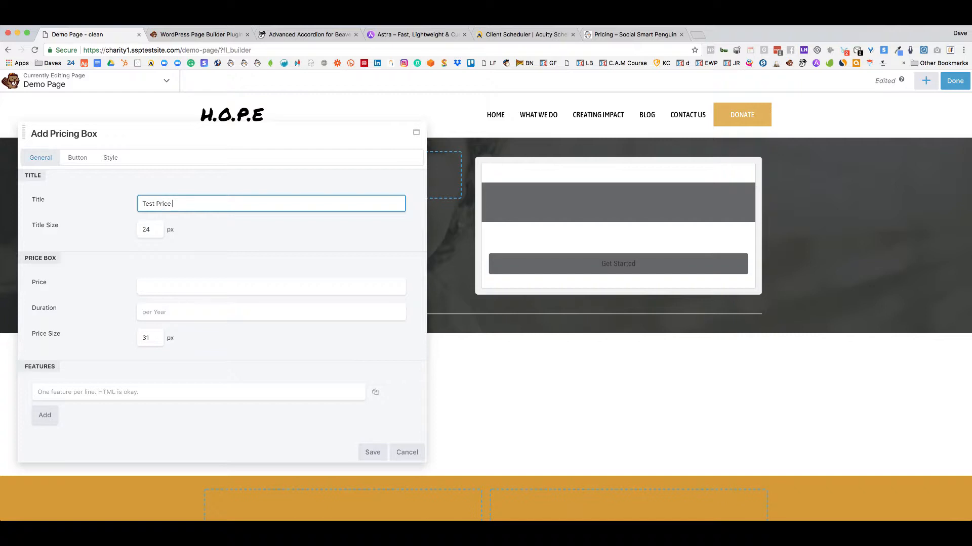
drag(174, 202, 132, 206)
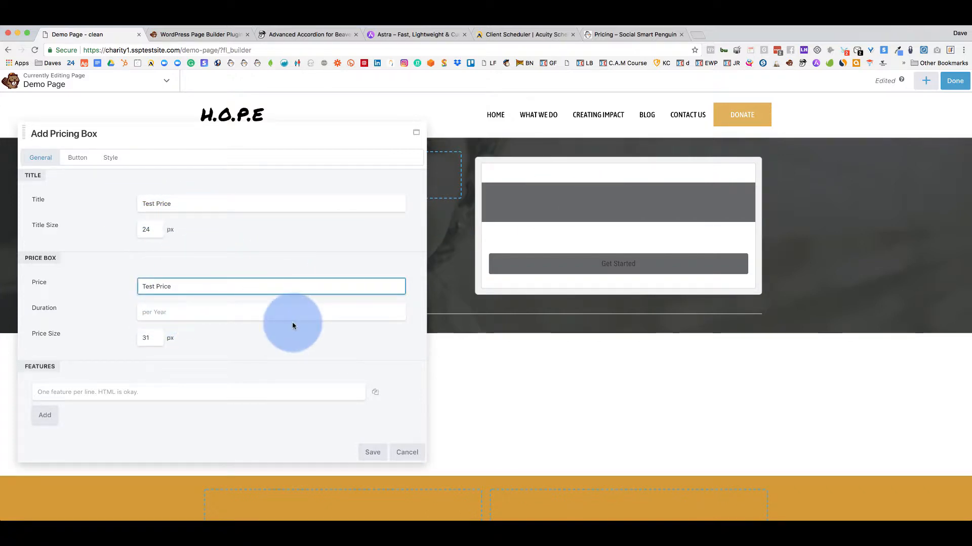
scroll(290, 321, down, 2)
Add three 'Add Features' feature lines to the pricing box and save it.
click(74, 396)
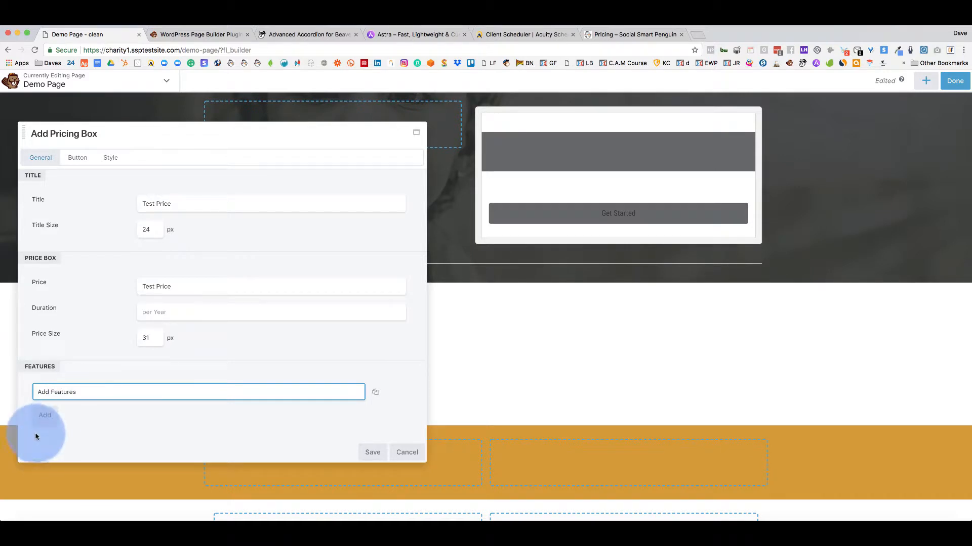
click(44, 414)
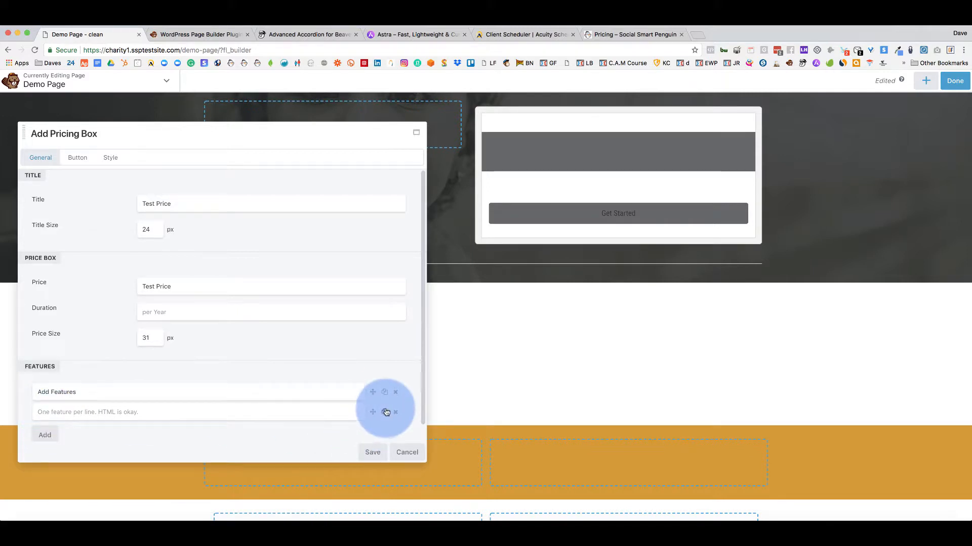
click(385, 393)
click(384, 394)
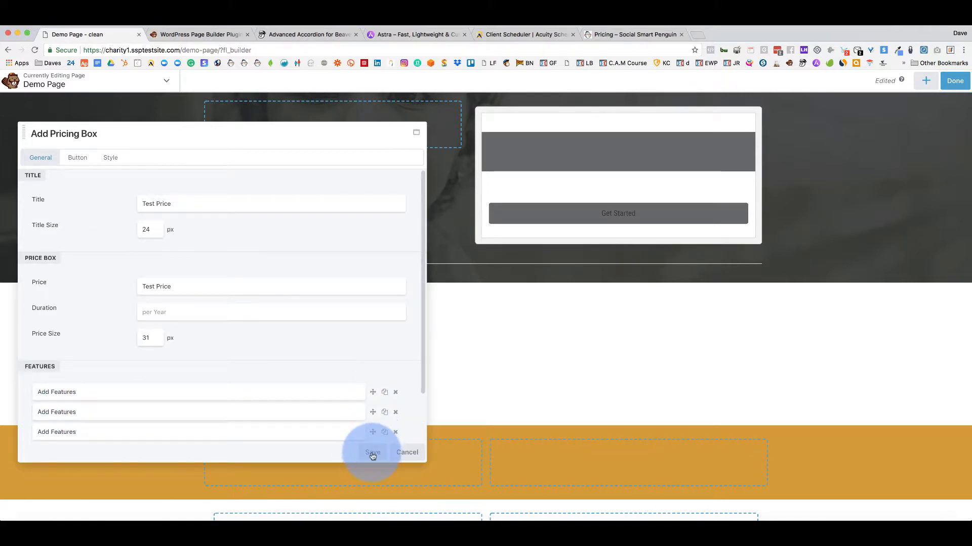
click(372, 454)
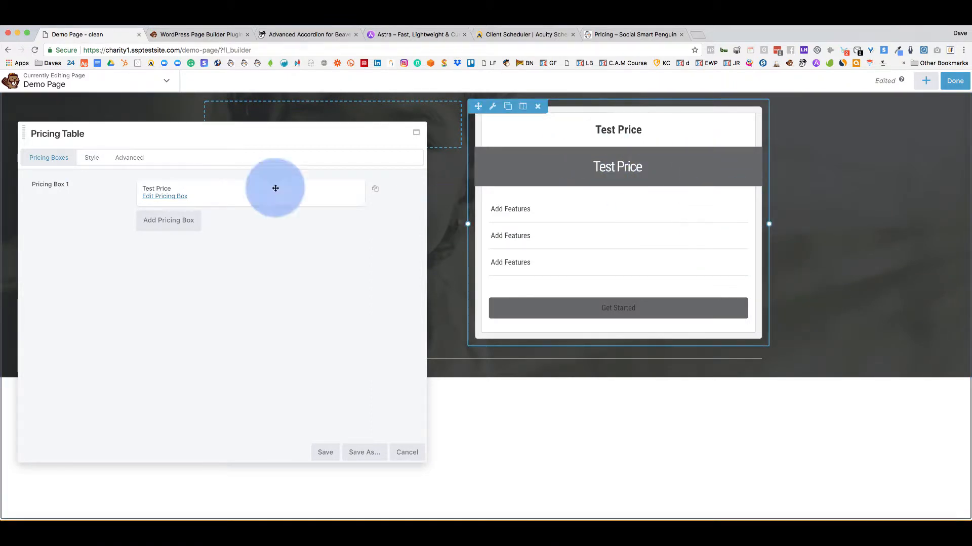
Switch the pricing table's Highlight style from Price to Title, then reopen the Test Price box.
click(91, 158)
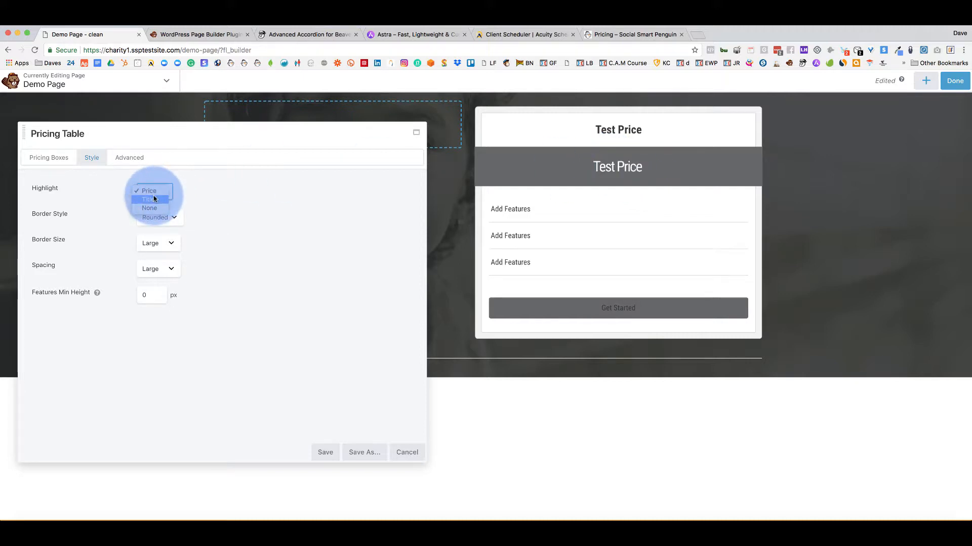
click(154, 197)
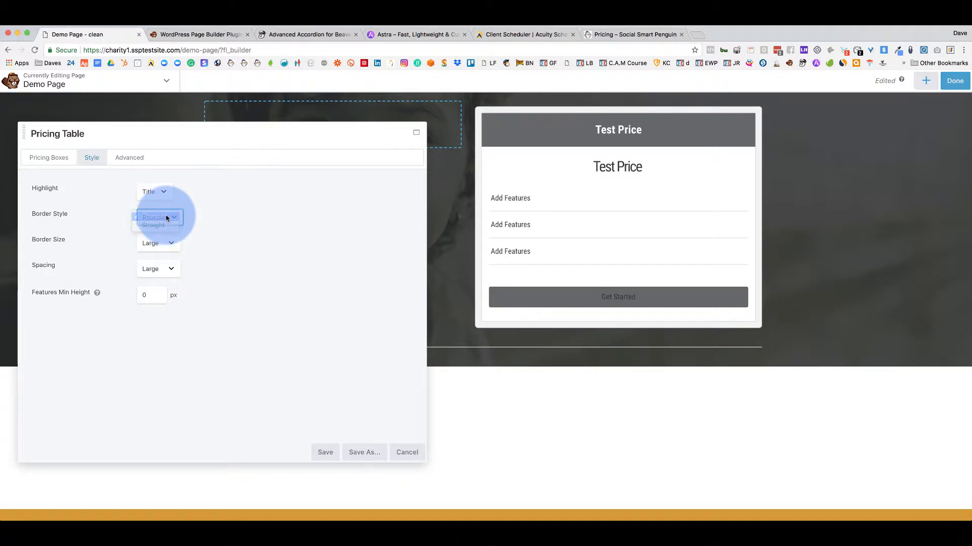
click(75, 161)
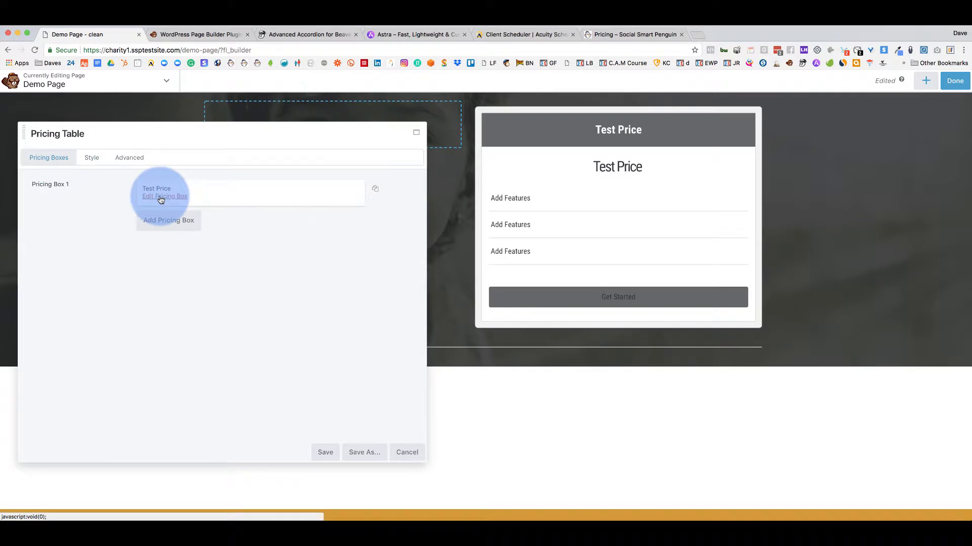
click(161, 199)
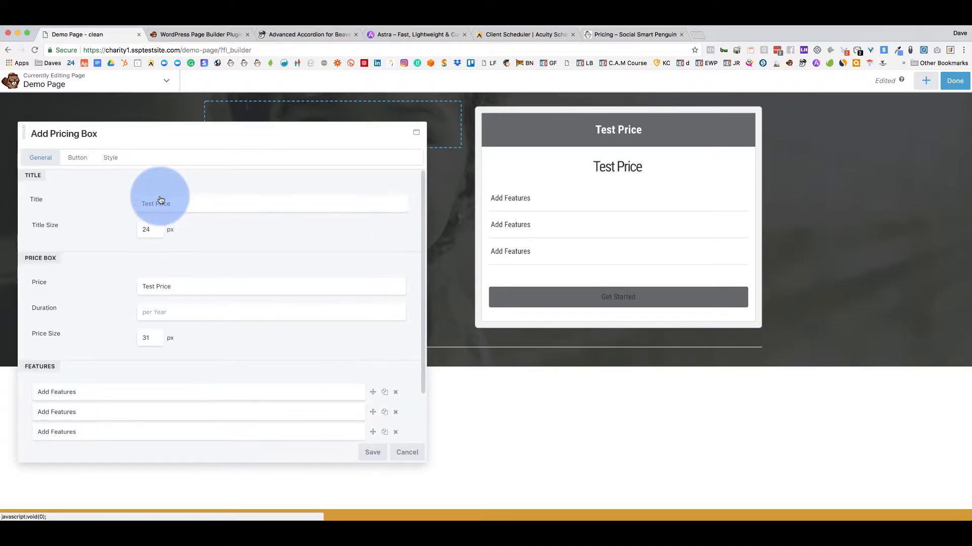
Inspect the pricing box's accent colour swatch, leaving the colour unchanged.
click(111, 158)
click(169, 261)
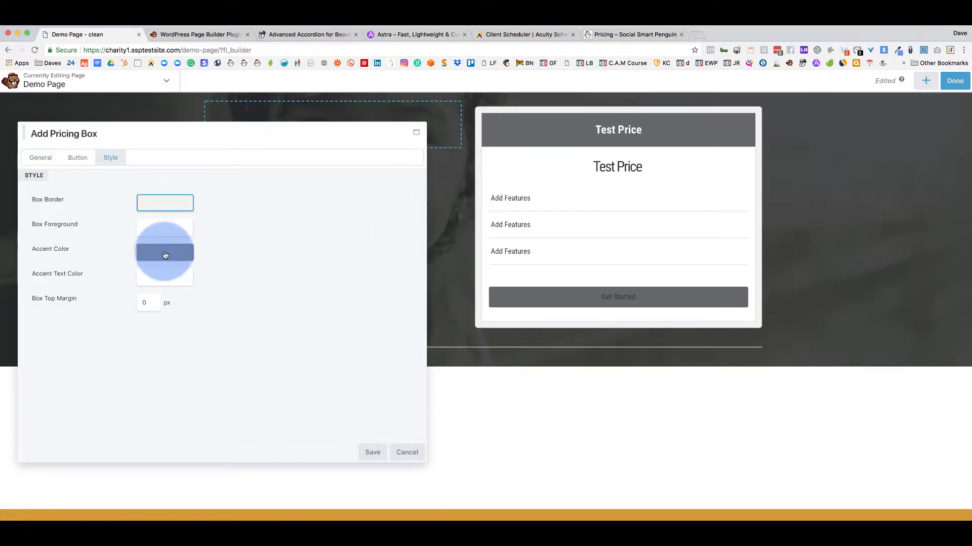
click(276, 285)
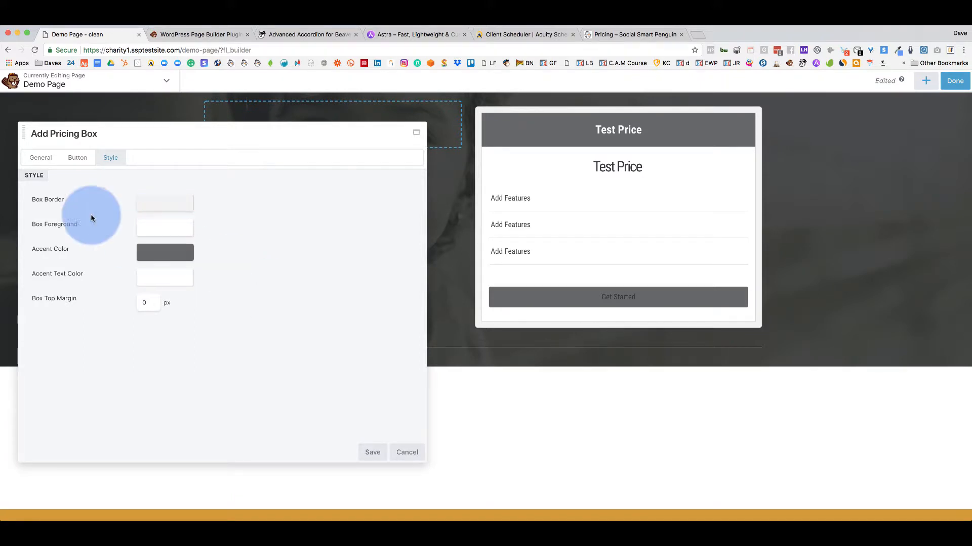
Save the pricing box, then cancel the Pricing Table to discard it from the page.
click(362, 451)
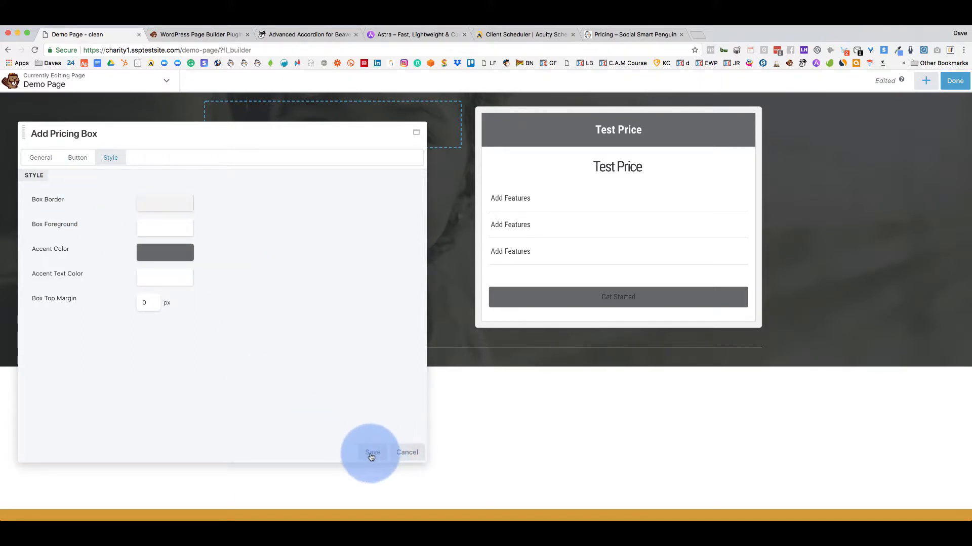
click(223, 255)
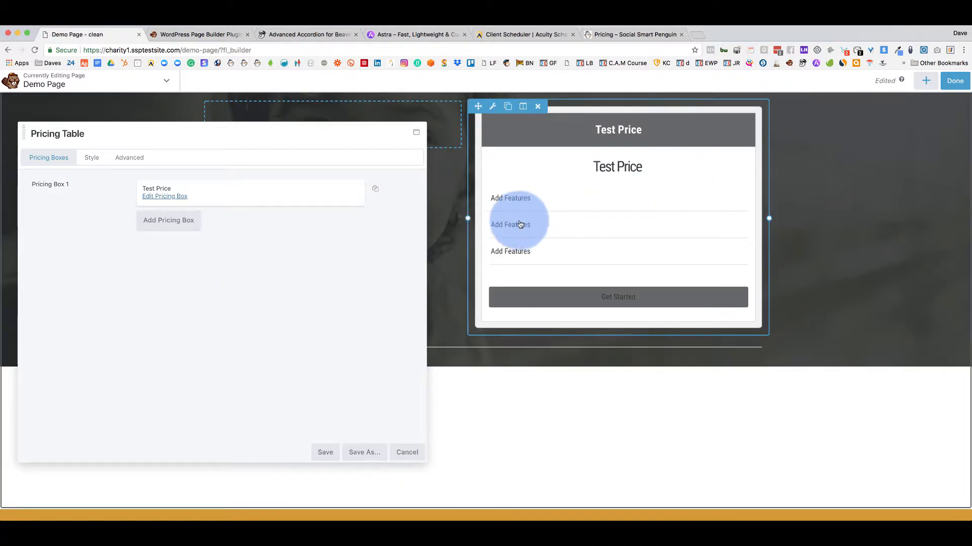
click(408, 451)
scroll(694, 208, up, 2)
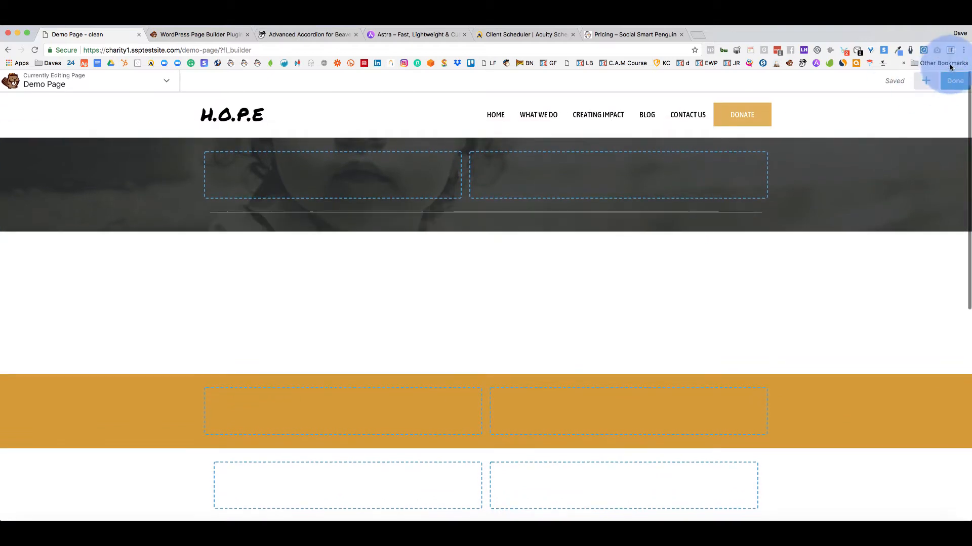
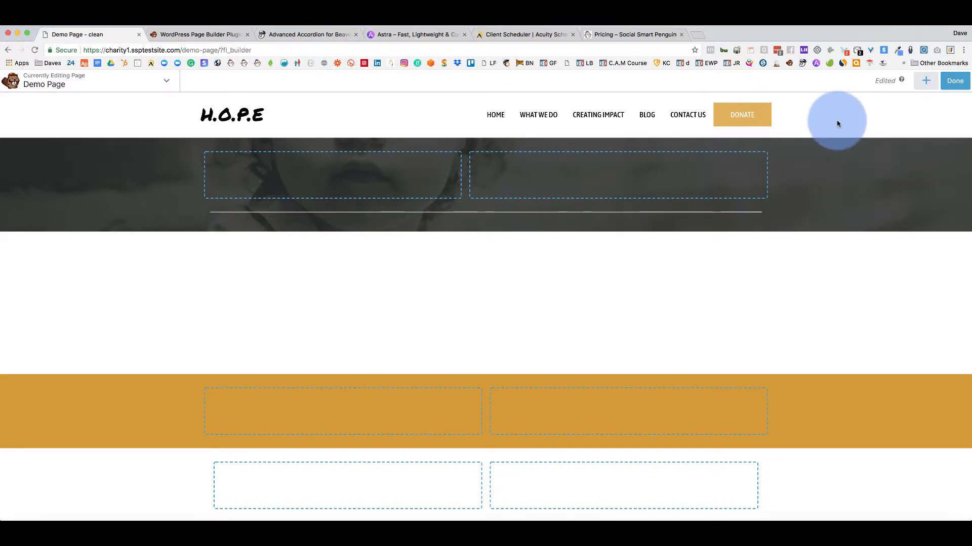
Open the Standard Modules list and scroll down to the Actions group.
click(926, 82)
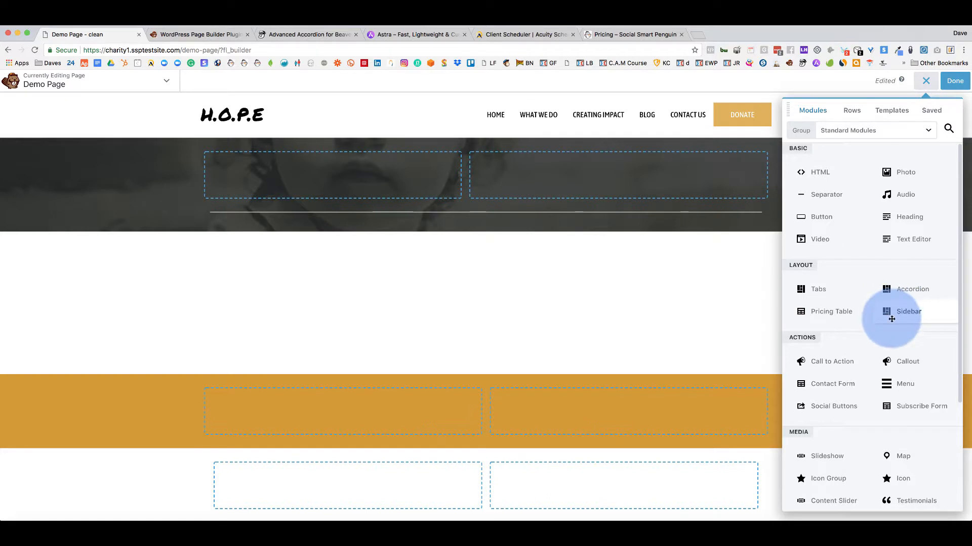
scroll(891, 318, down, 3)
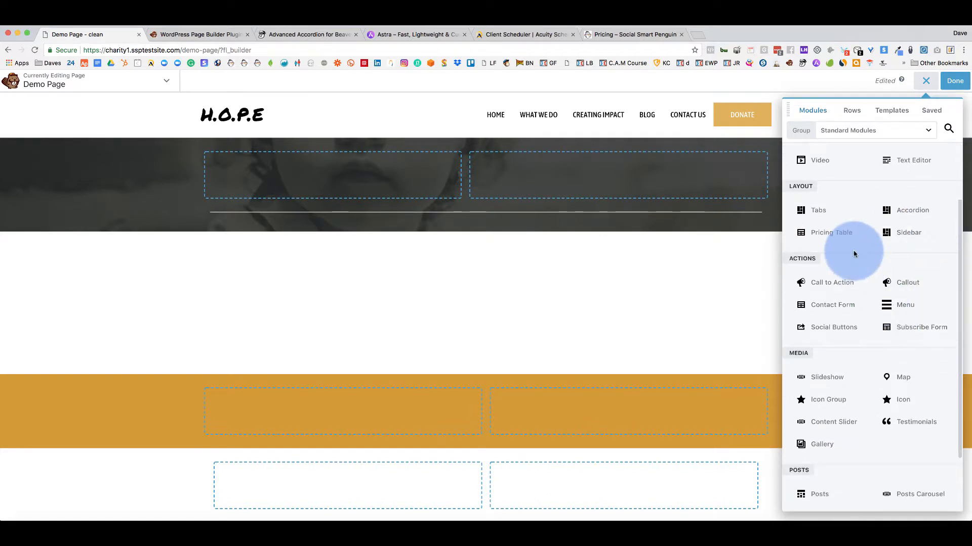
scroll(854, 254, down, 1)
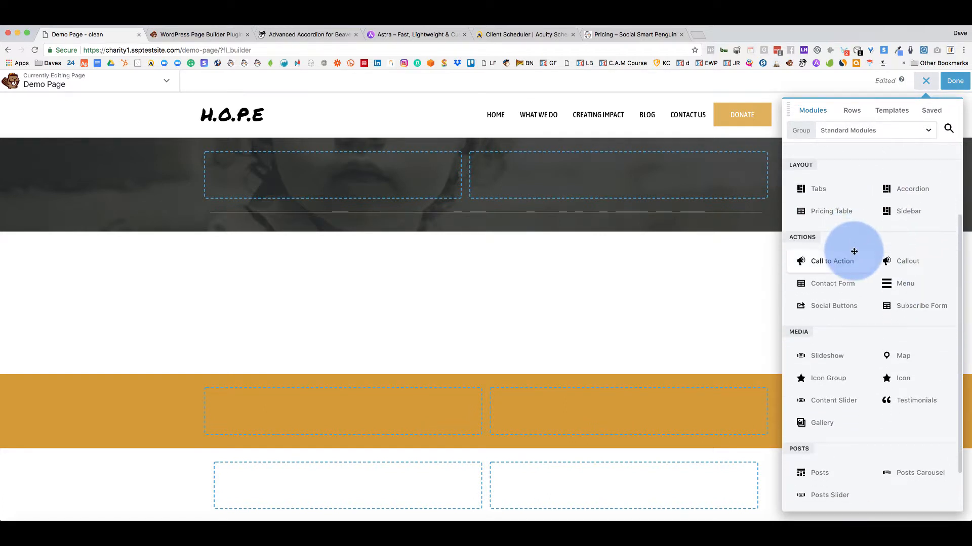
Place a Call to Action module in the dark hero row and move its settings window up-right.
drag(814, 263, 362, 262)
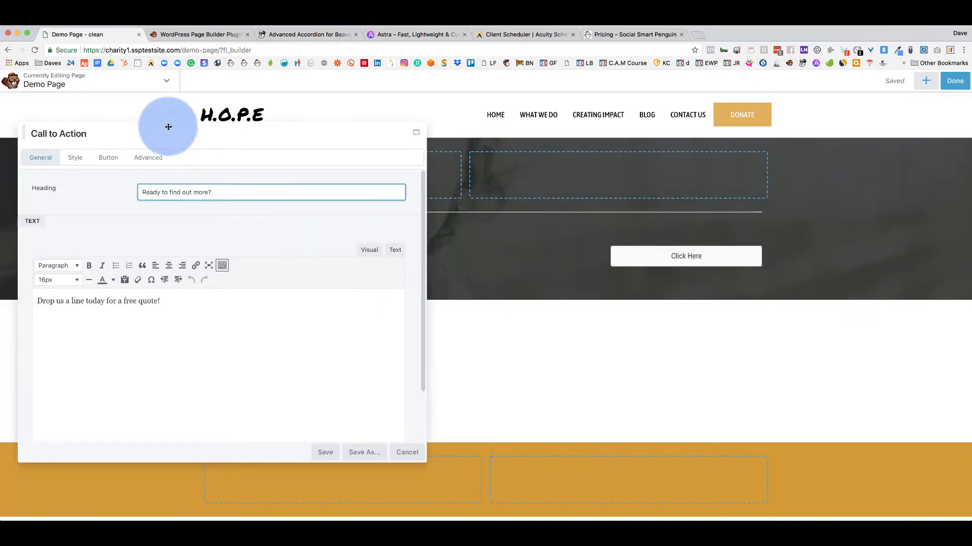
drag(169, 124, 397, 248)
drag(399, 351, 457, 336)
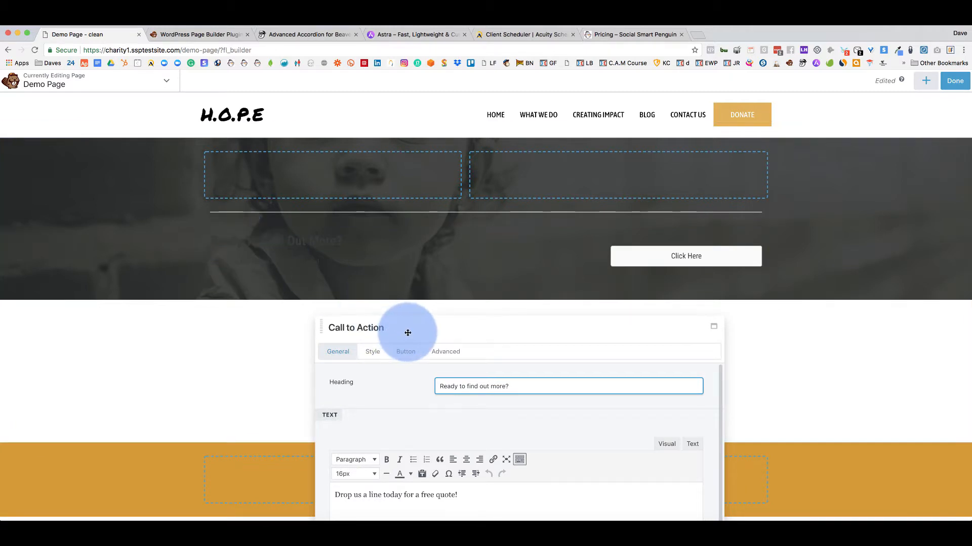
drag(434, 329, 605, 162)
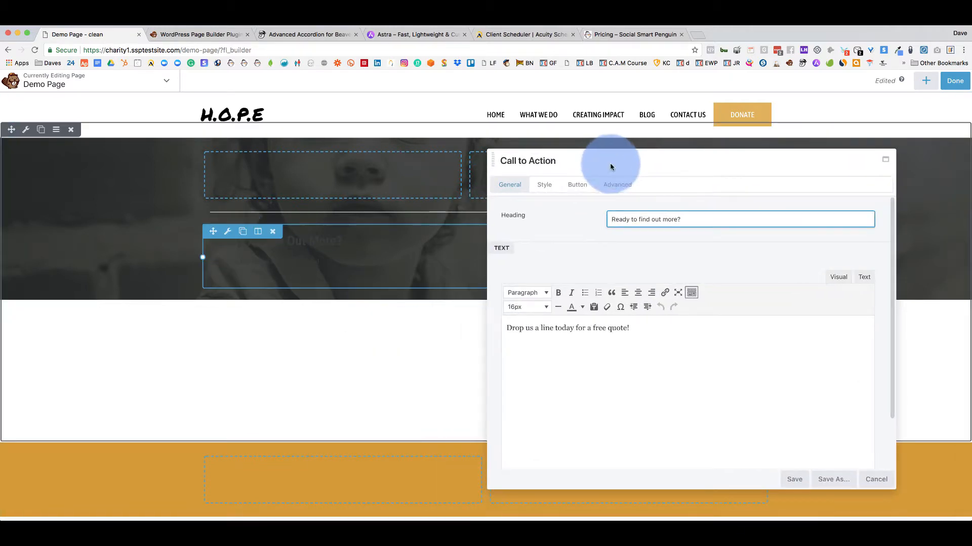
Make the 'Drop us a line today for a free quote!' paragraph white.
triple_click(634, 327)
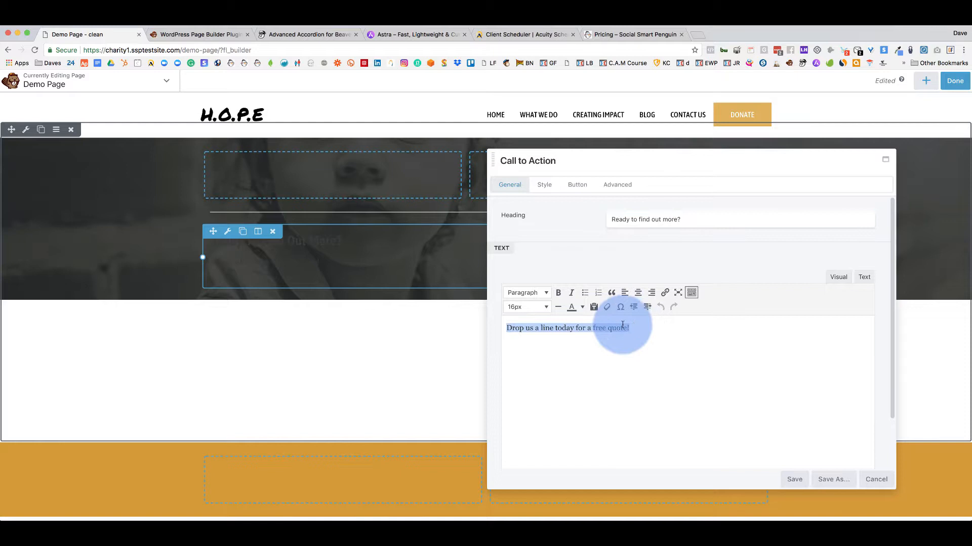
click(582, 306)
click(608, 355)
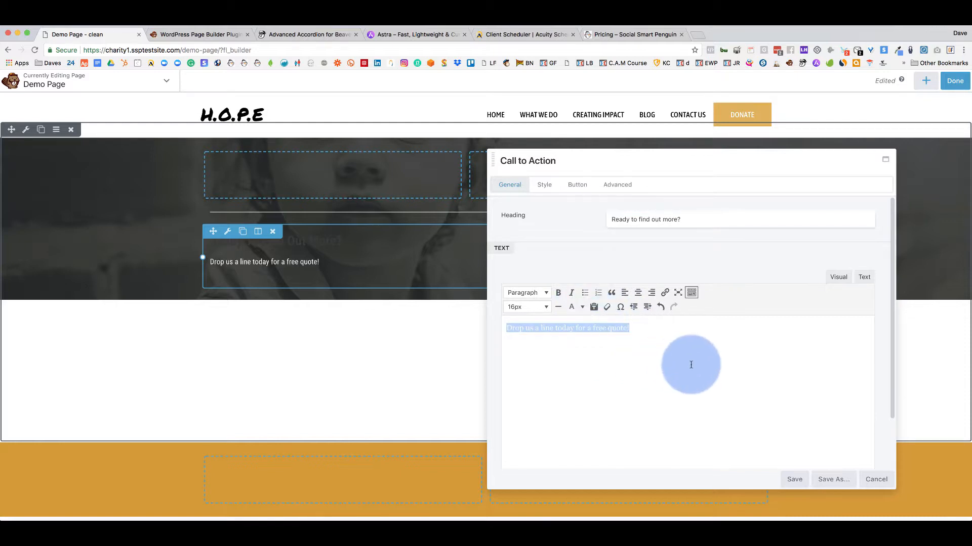
click(667, 364)
Set the module's Style text colour to the #fff9f1 preset.
click(545, 185)
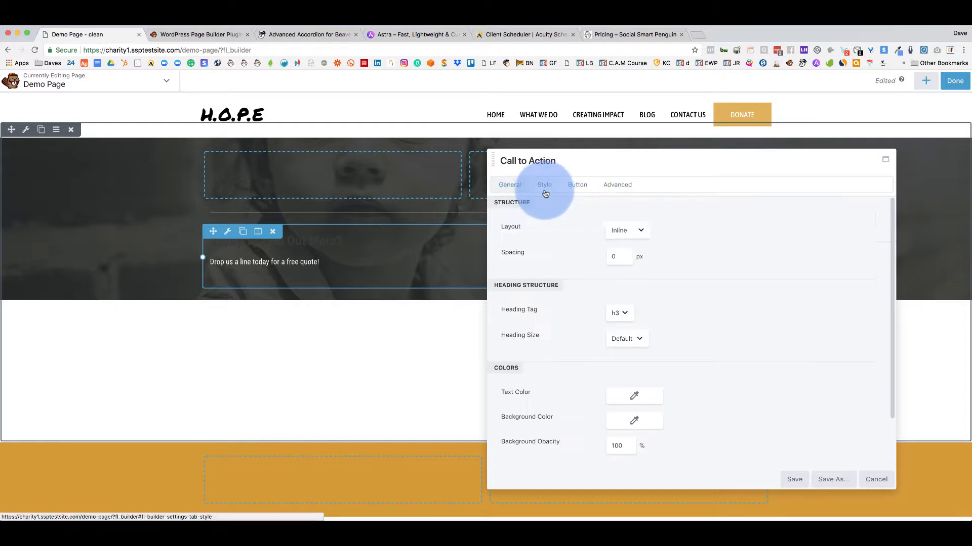
scroll(607, 334, down, 2)
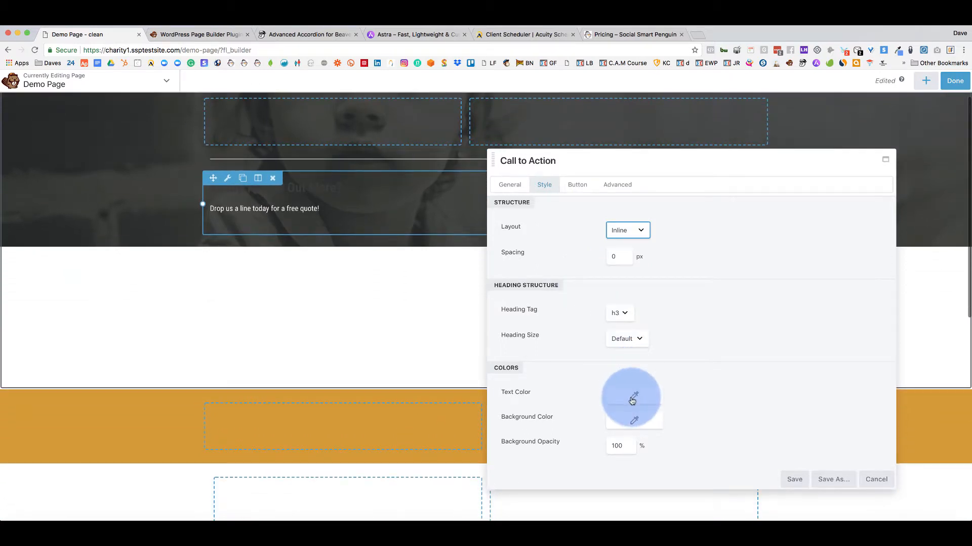
click(632, 400)
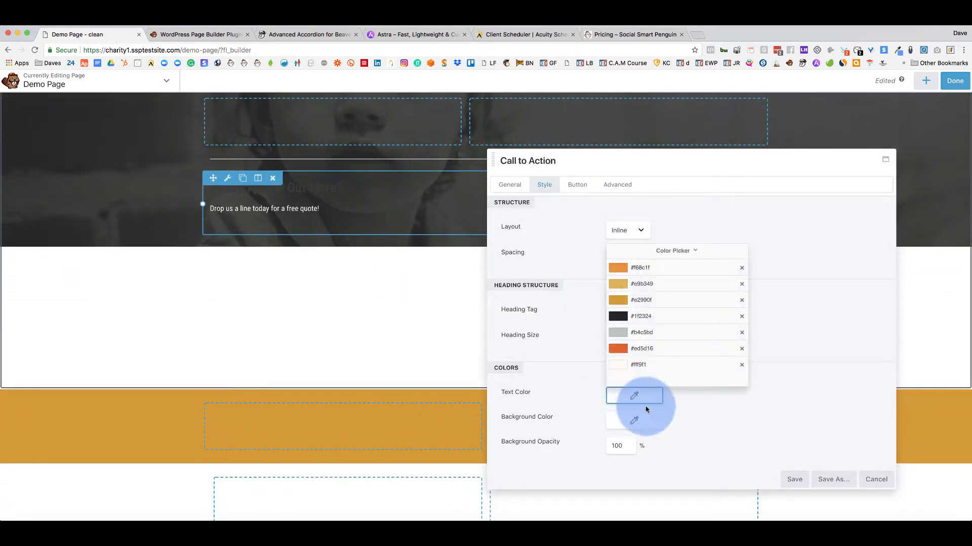
click(635, 360)
click(753, 320)
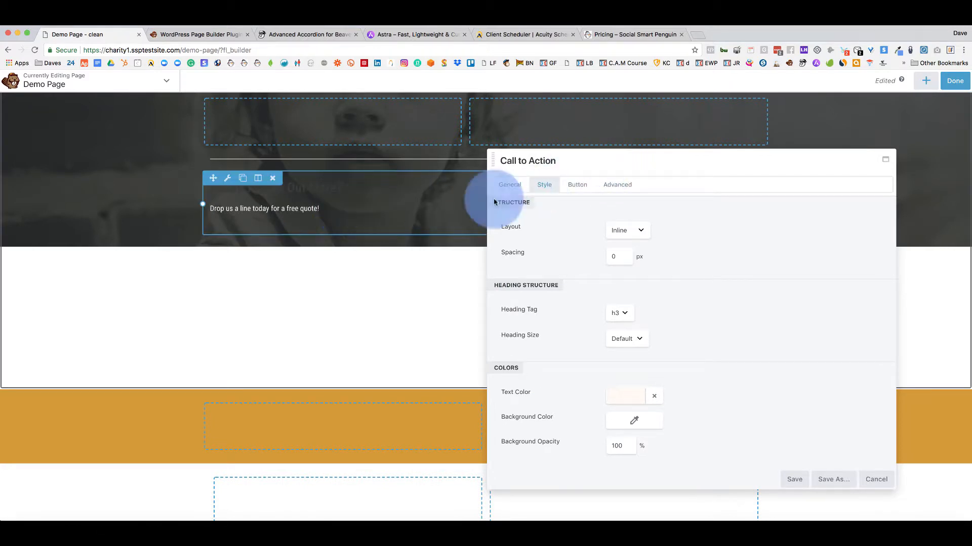
click(578, 185)
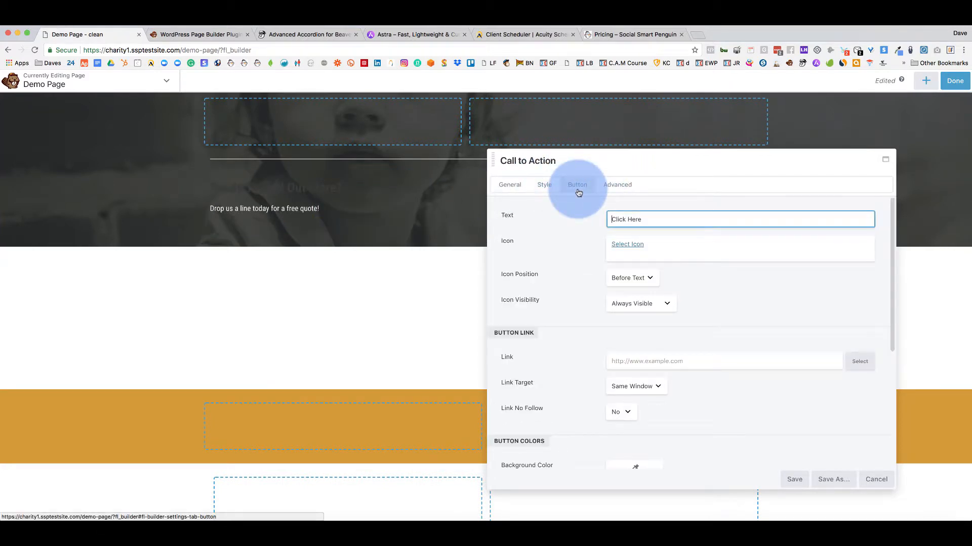
Slide the Call to Action settings left to reveal Click Here, then view the Advanced Accordion page.
drag(616, 162, 481, 163)
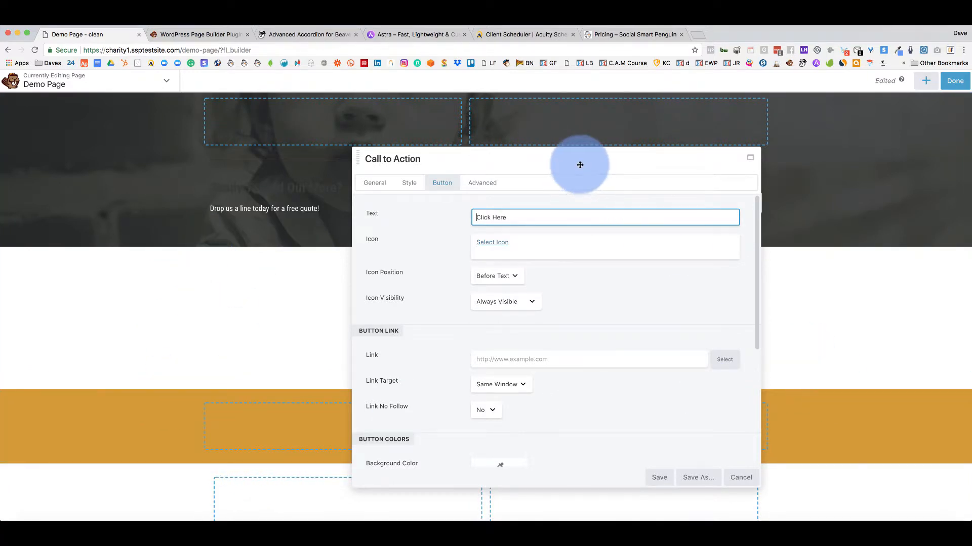
drag(580, 165, 295, 142)
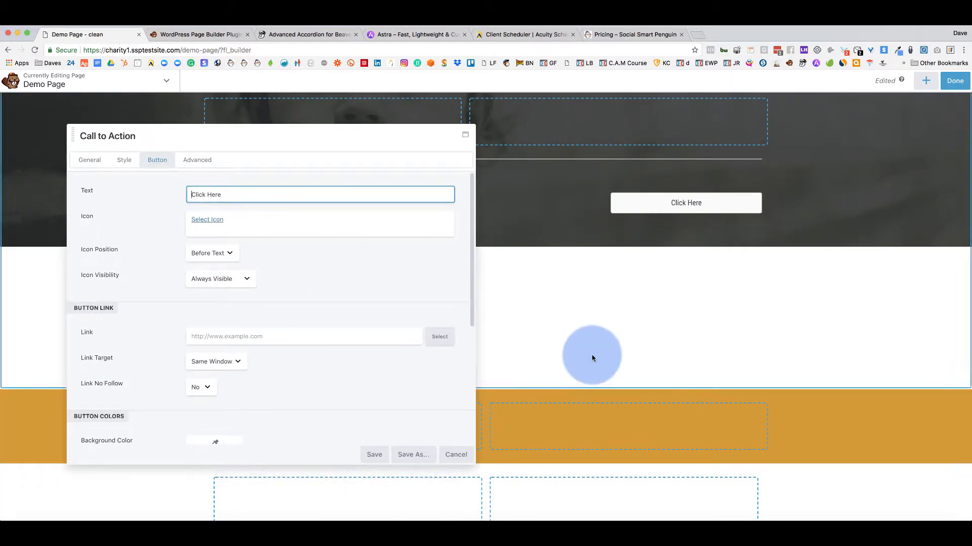
click(281, 34)
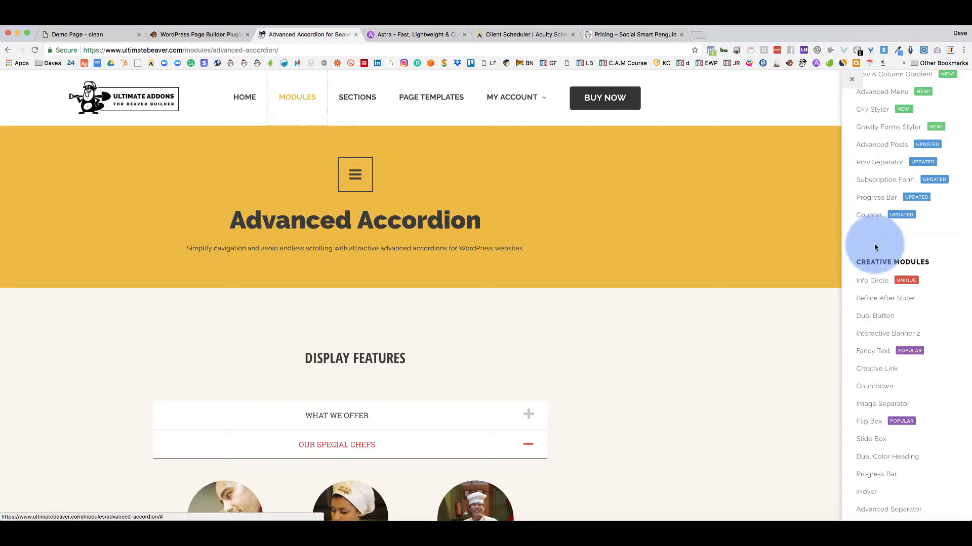
Scroll to the Call To Action examples and highlight the 'We're Digital Artisans' section.
scroll(874, 247, down, 8)
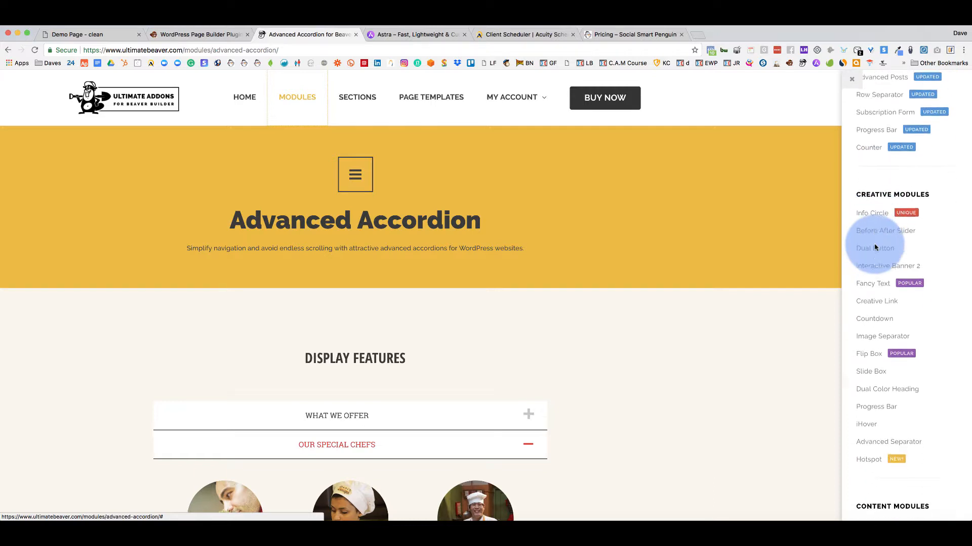
scroll(876, 247, down, 4)
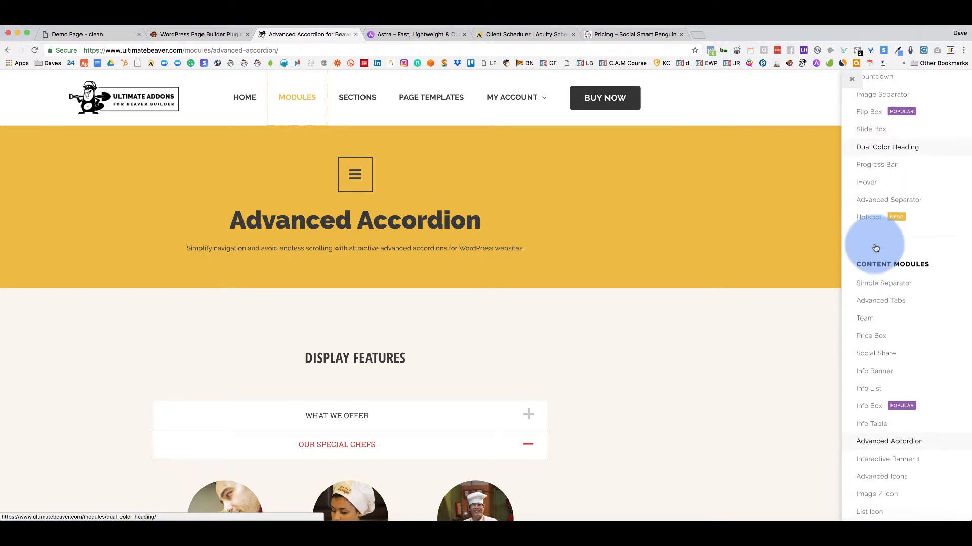
scroll(875, 247, down, 10)
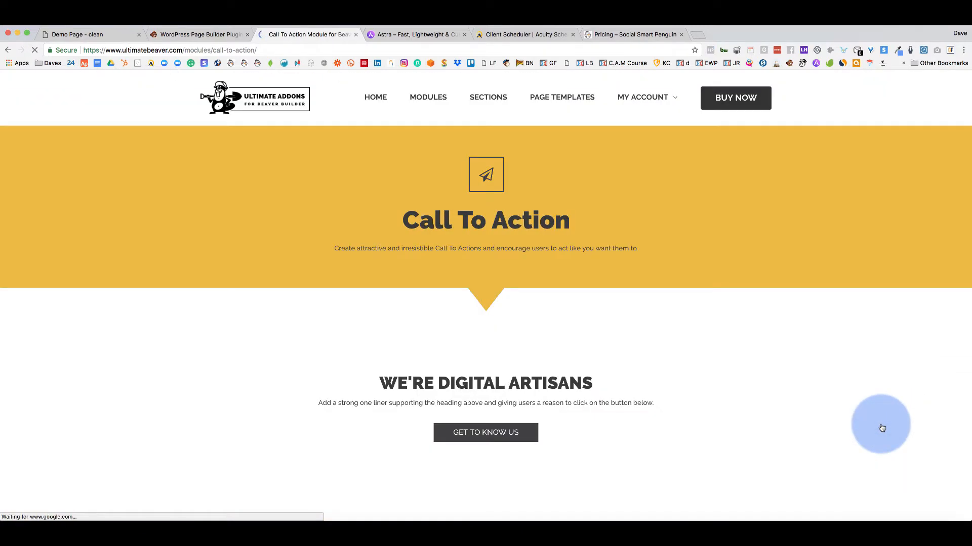
scroll(636, 274, down, 4)
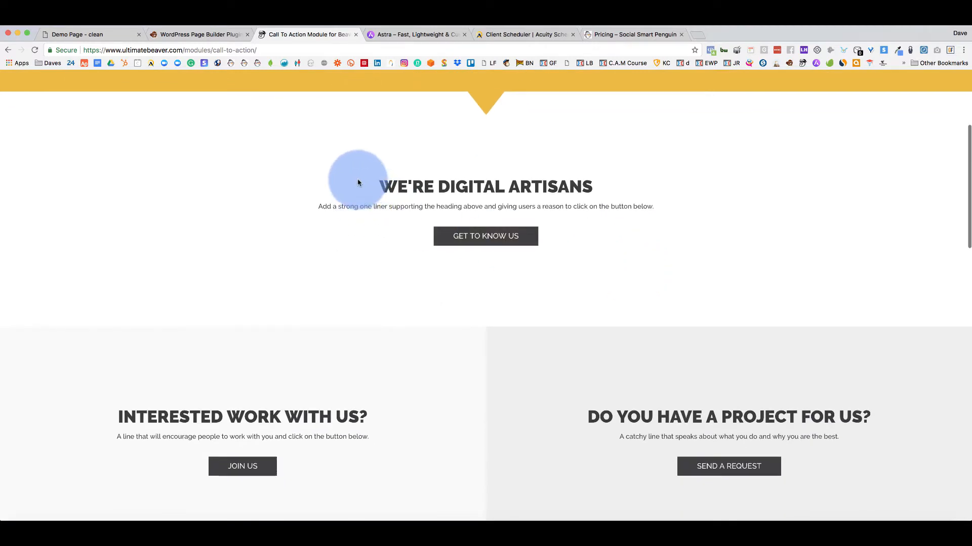
drag(358, 180, 603, 247)
drag(386, 186, 570, 186)
click(465, 208)
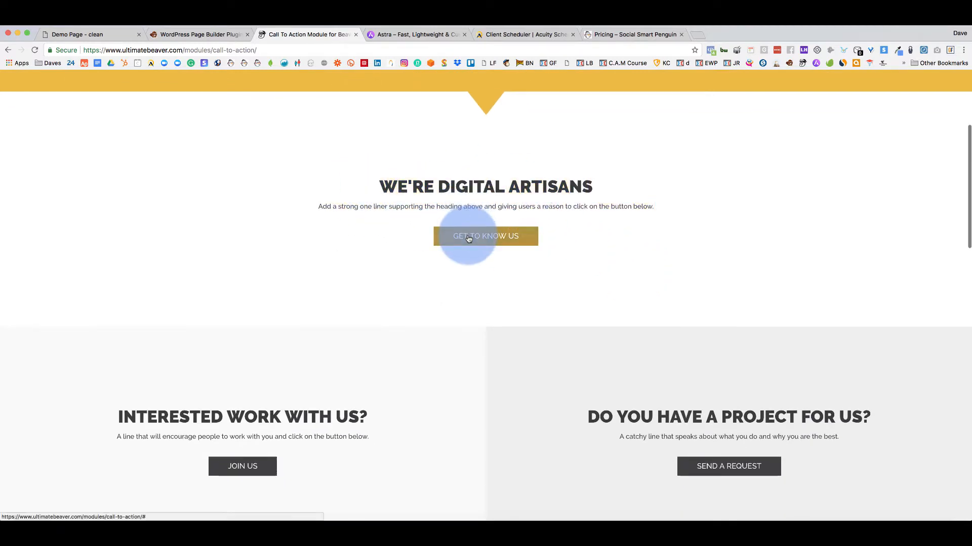
Highlight the 'Interested work with us?' call-to-action example.
scroll(310, 243, down, 4)
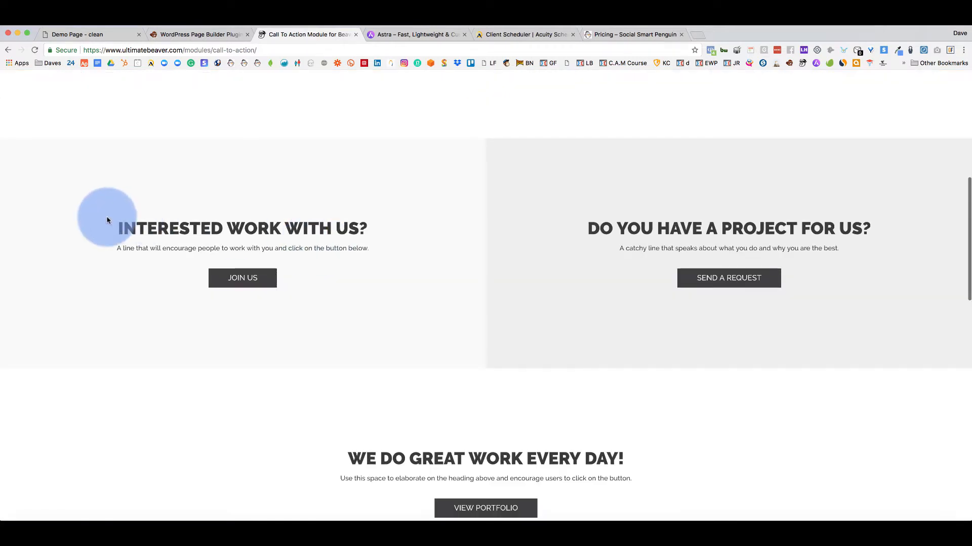
drag(107, 217, 329, 272)
scroll(326, 290, down, 5)
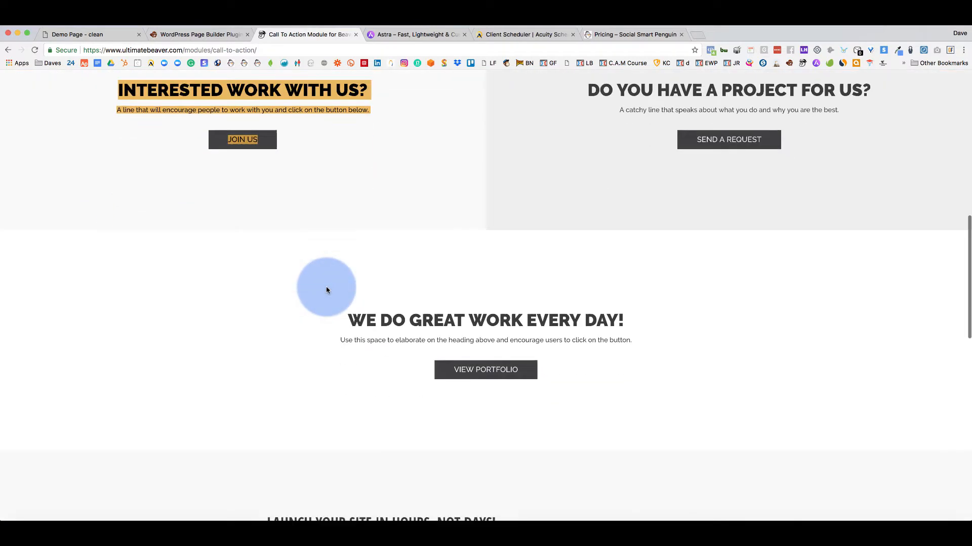
drag(329, 249, 587, 338)
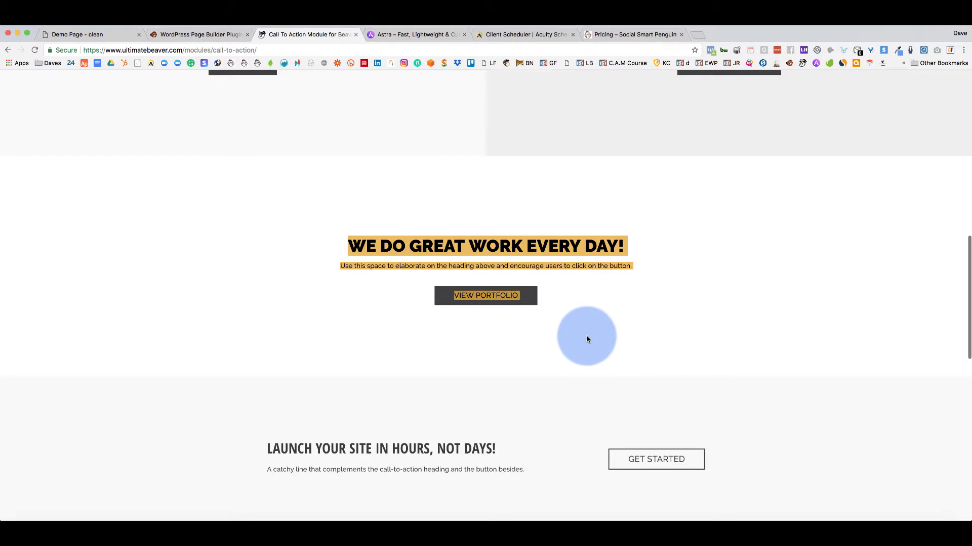
click(260, 267)
Highlight the 'Need something specific?' example, then return to the Demo Page builder.
scroll(260, 267, down, 4)
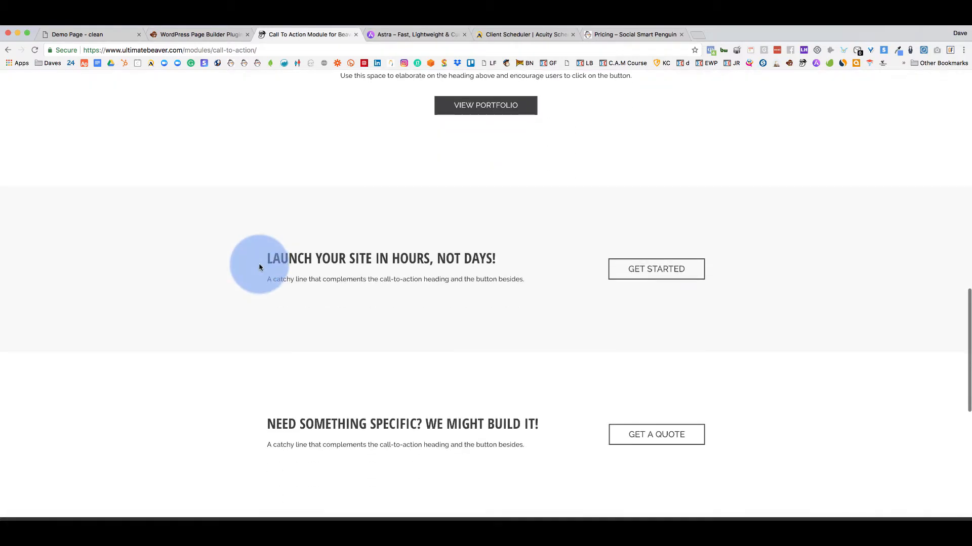
scroll(259, 267, down, 2)
scroll(330, 310, down, 4)
scroll(303, 308, up, 4)
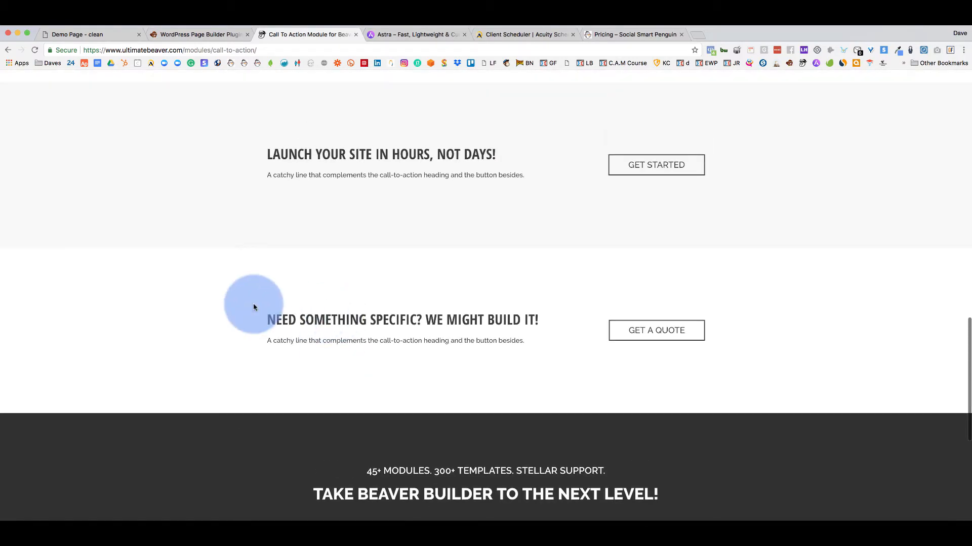
drag(254, 307, 547, 275)
click(520, 297)
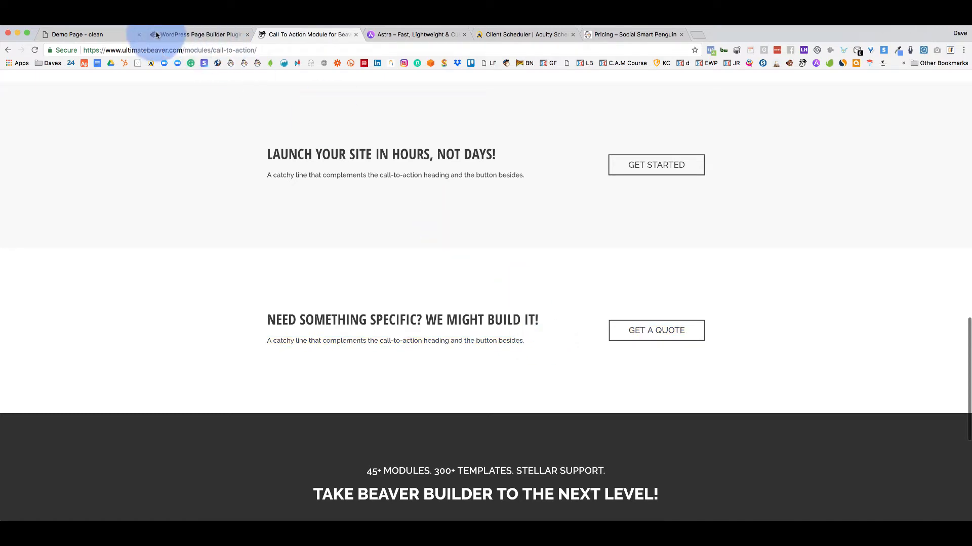
click(96, 35)
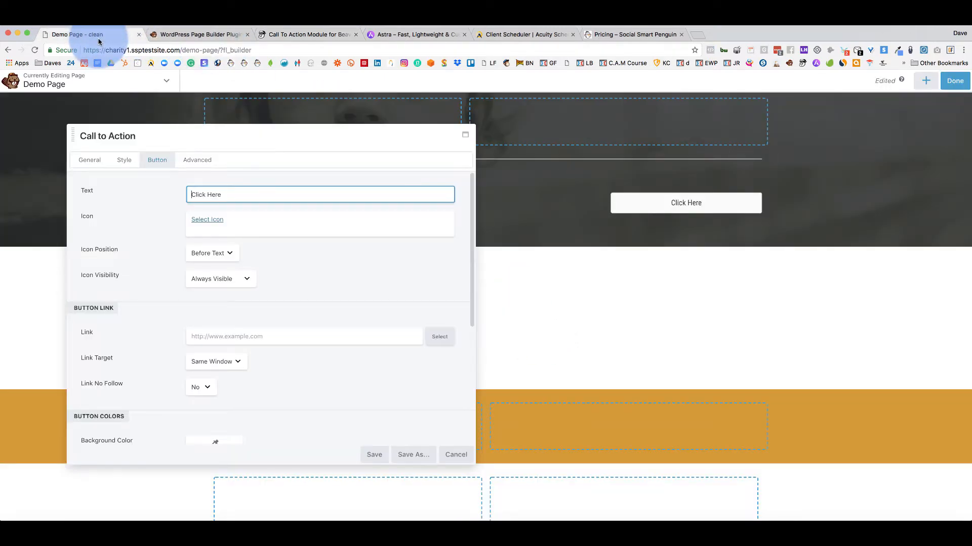
Cancel the Call to Action module and reopen the Standard Modules list.
click(457, 455)
click(925, 81)
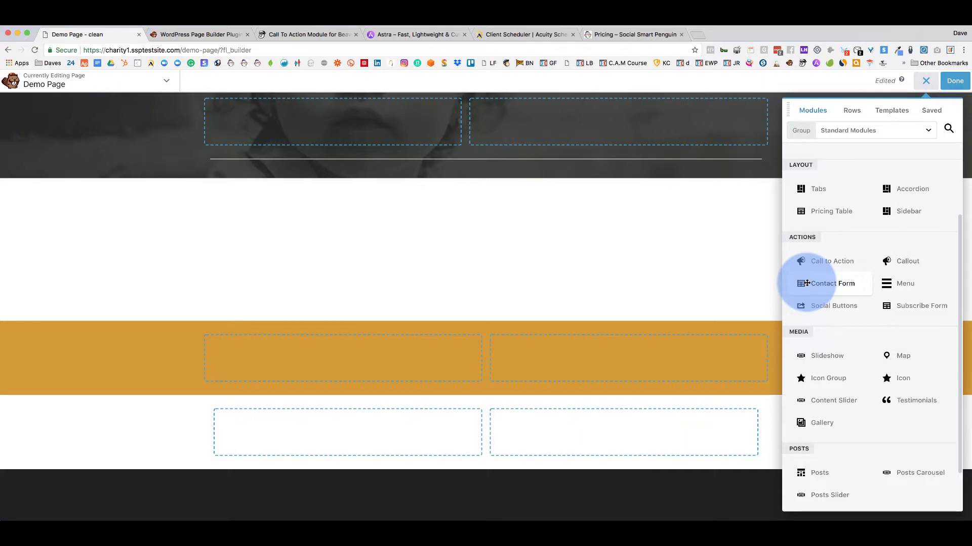
drag(807, 284, 390, 446)
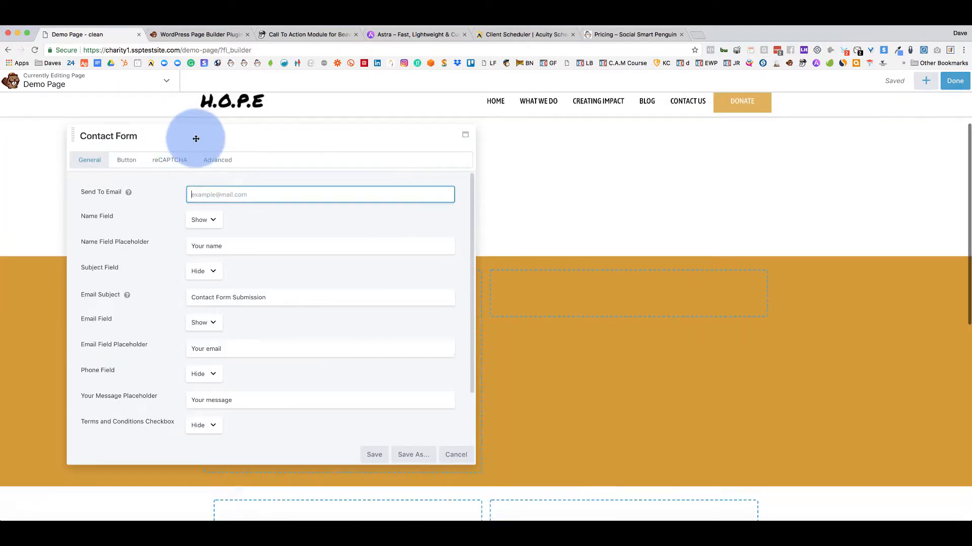
drag(195, 136, 675, 107)
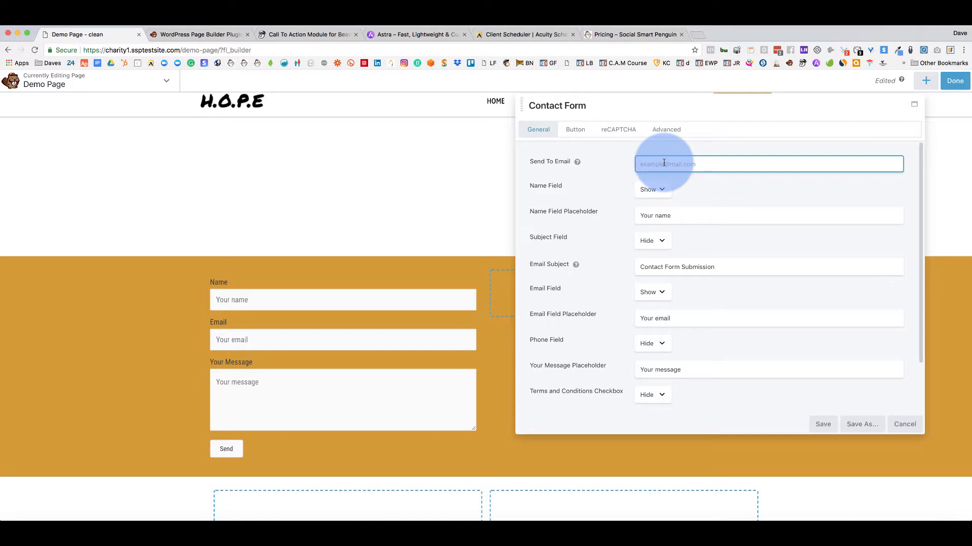
click(655, 191)
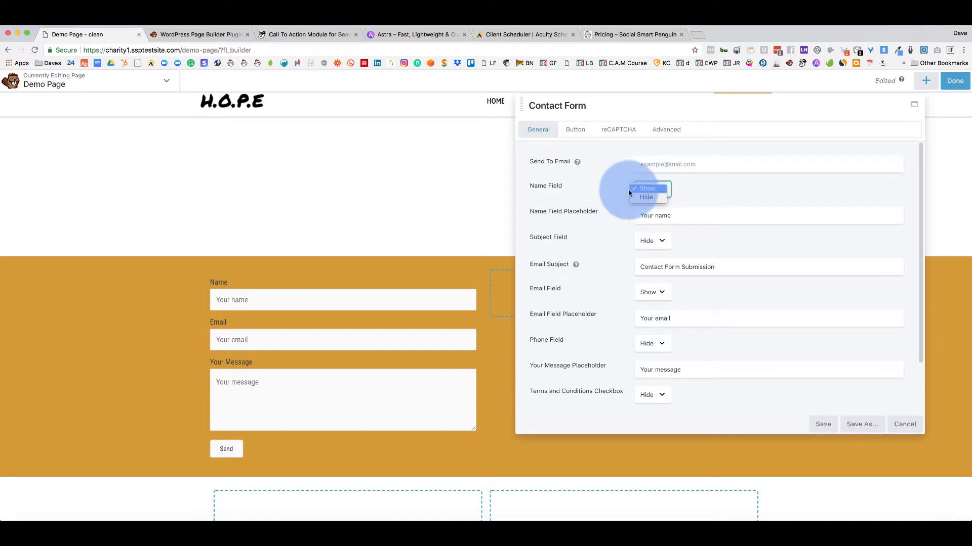
click(649, 197)
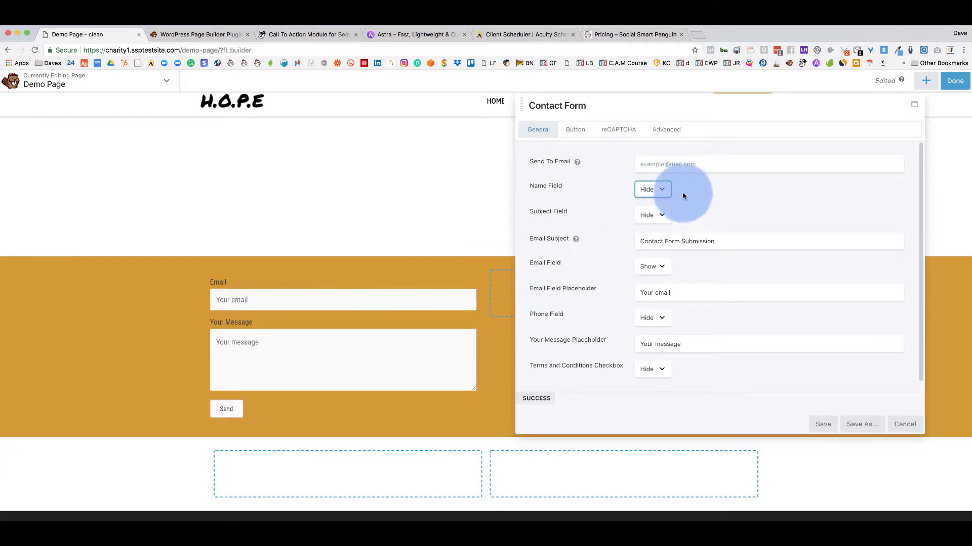
click(660, 194)
click(649, 182)
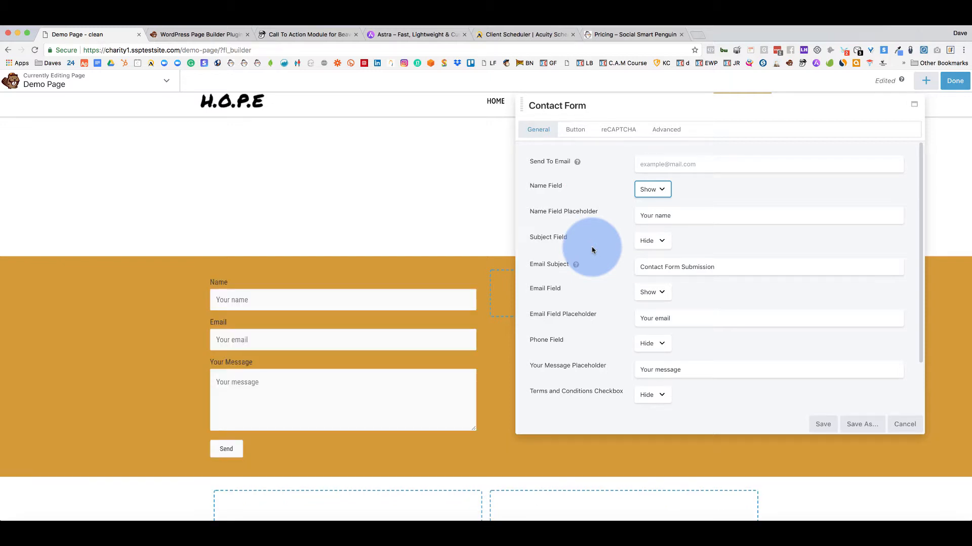
scroll(593, 250, down, 3)
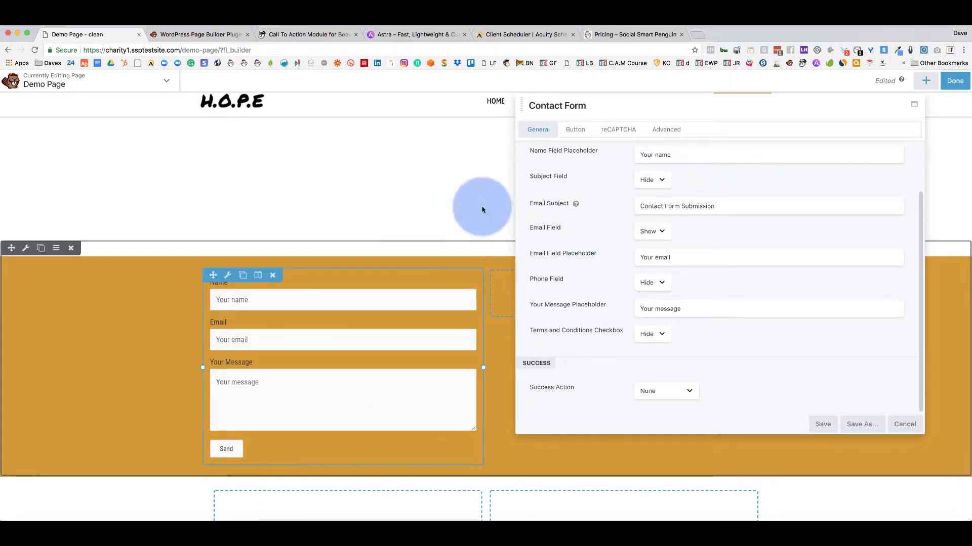
scroll(577, 161, up, 3)
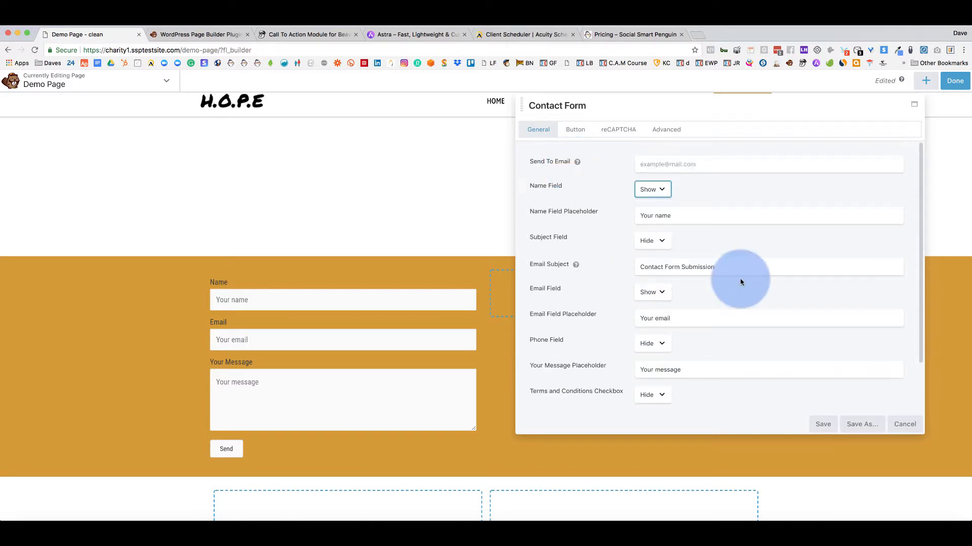
click(909, 429)
click(925, 81)
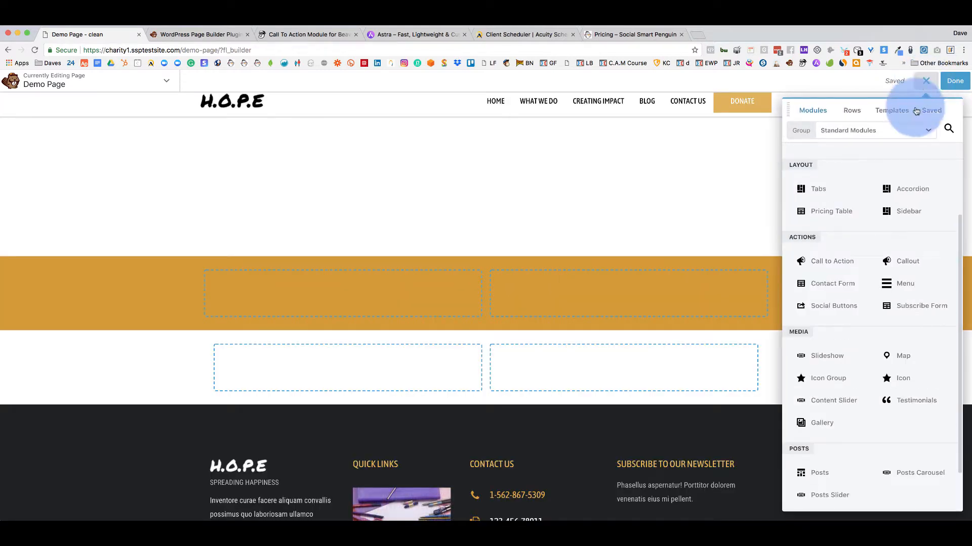
drag(884, 281, 351, 289)
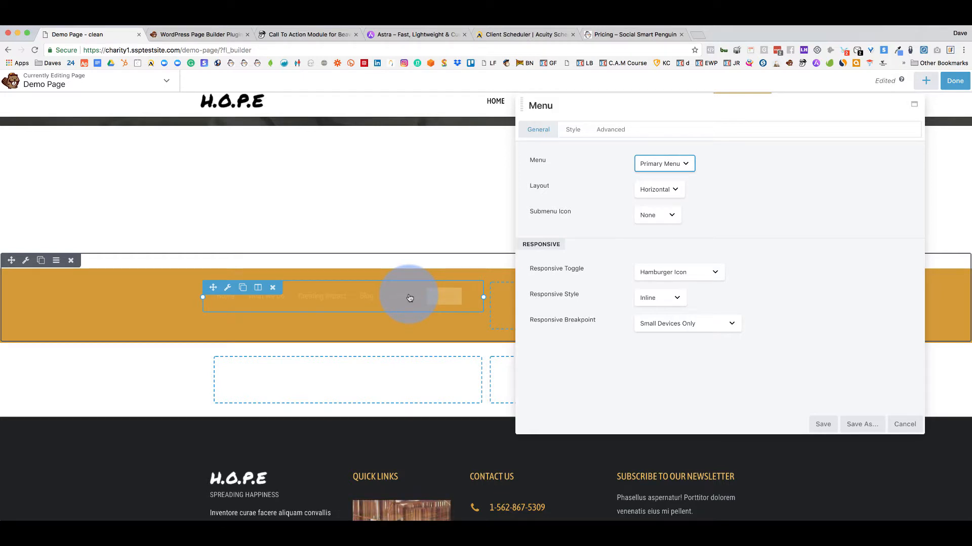
scroll(299, 301, up, 3)
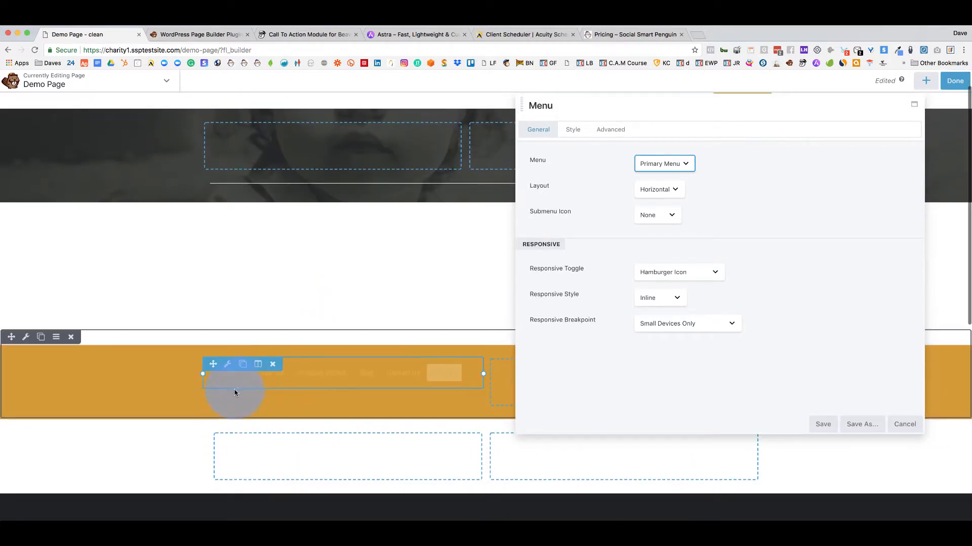
drag(212, 366, 295, 152)
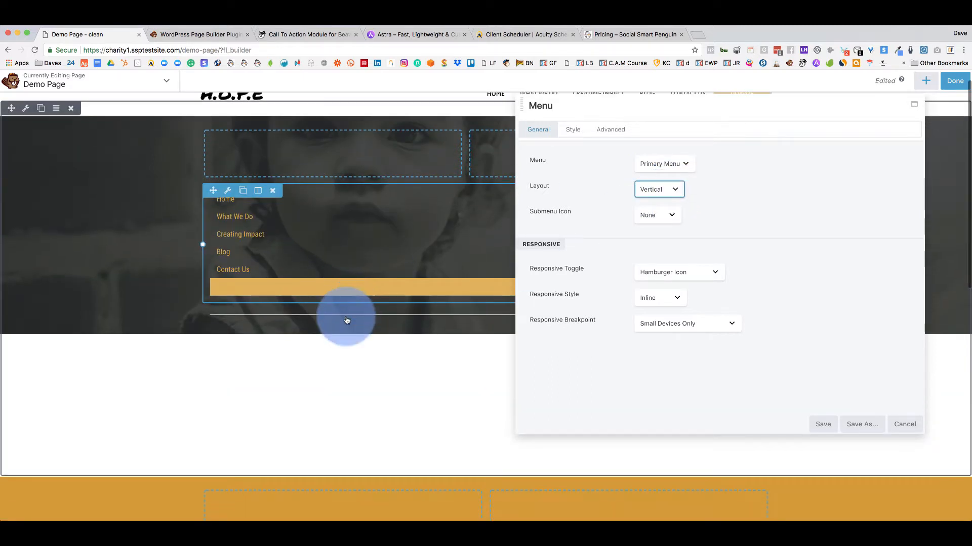
drag(607, 108, 429, 339)
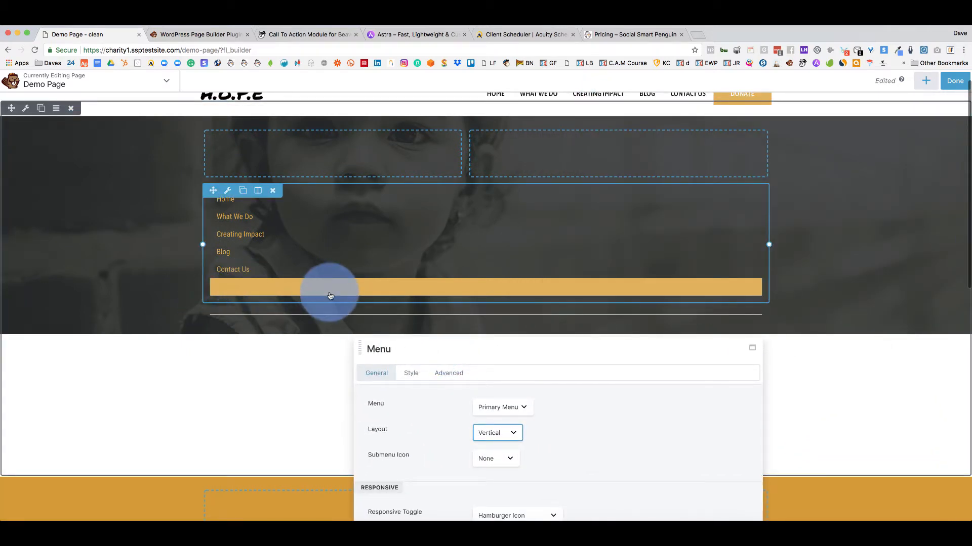
scroll(506, 271, up, 1)
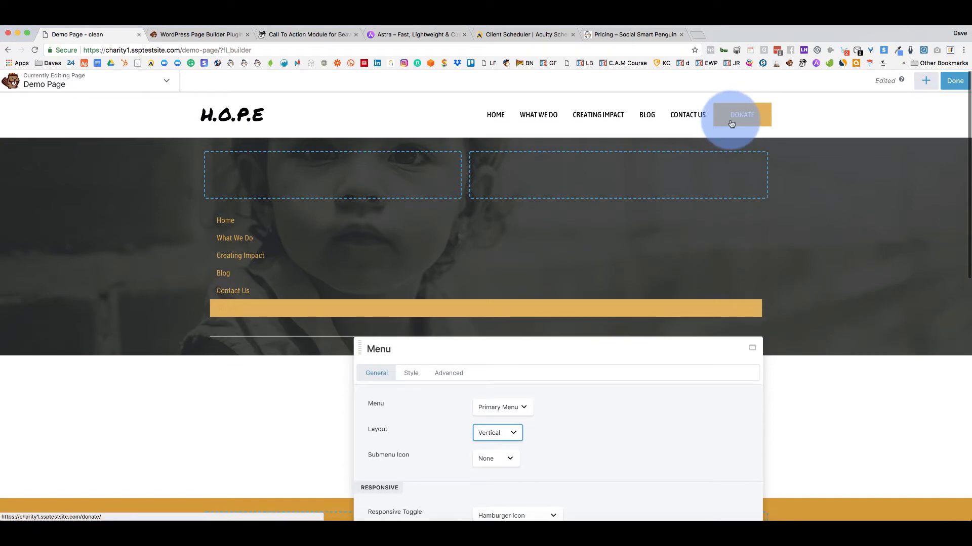
drag(411, 348, 561, 170)
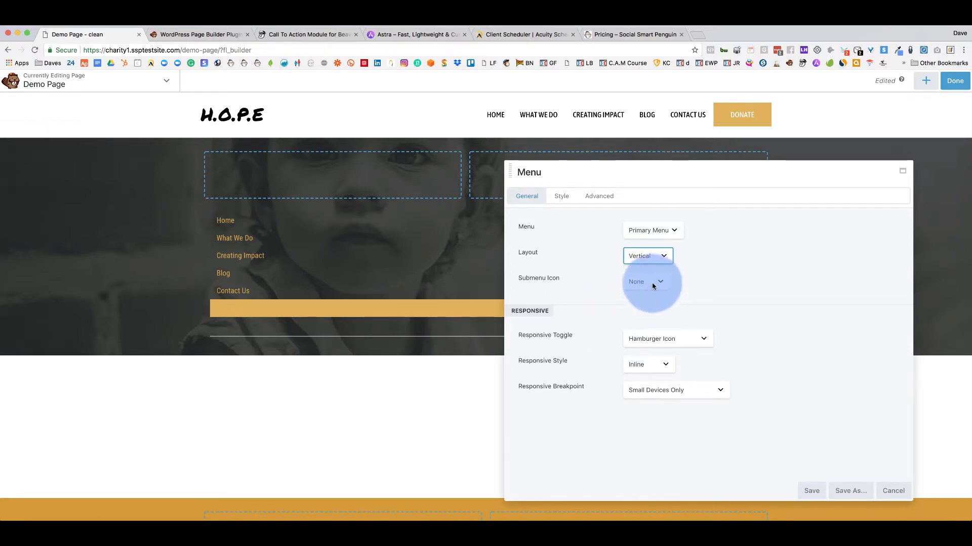
click(560, 197)
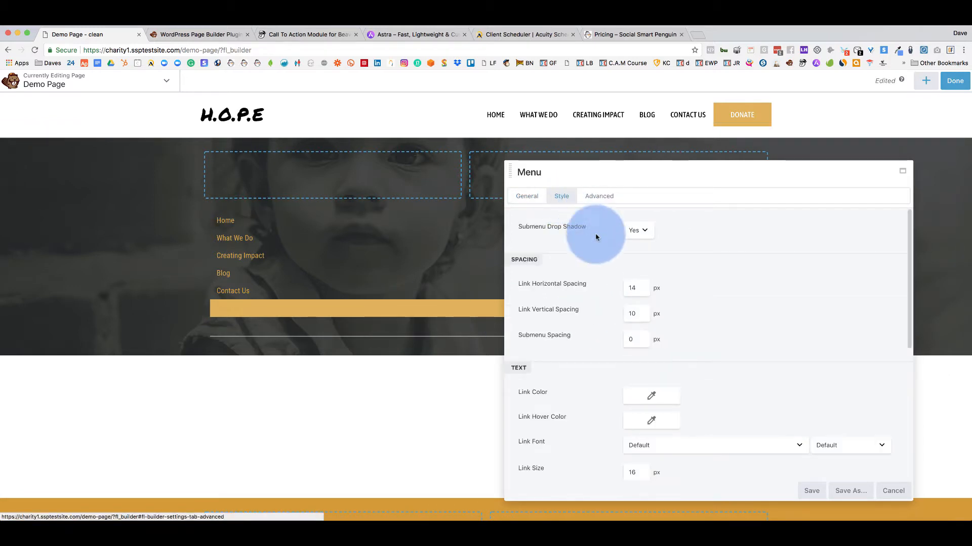
scroll(598, 254, down, 5)
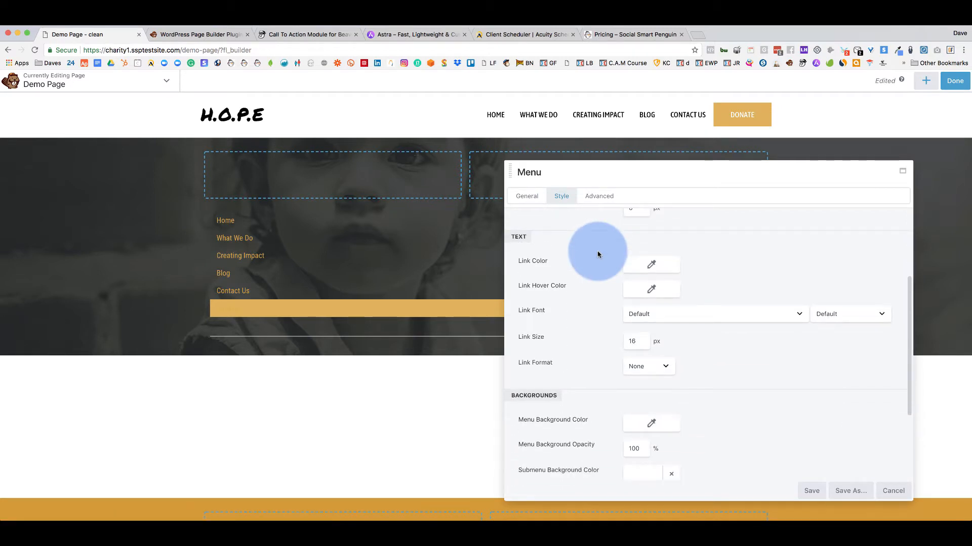
click(639, 269)
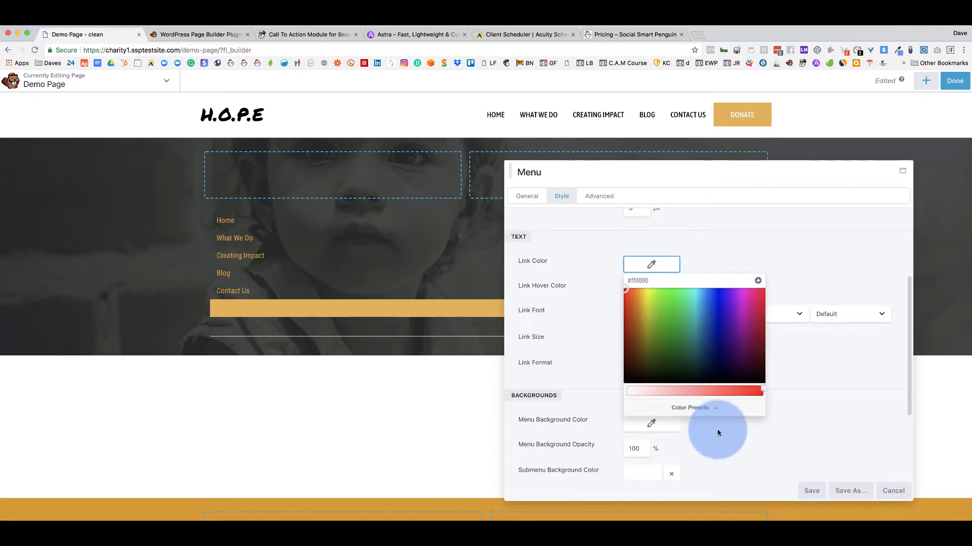
click(596, 325)
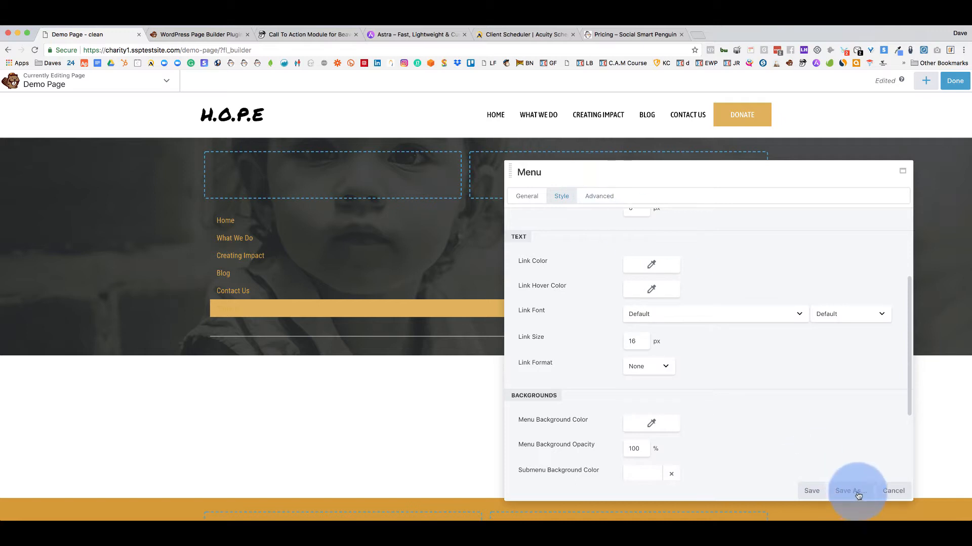
click(881, 486)
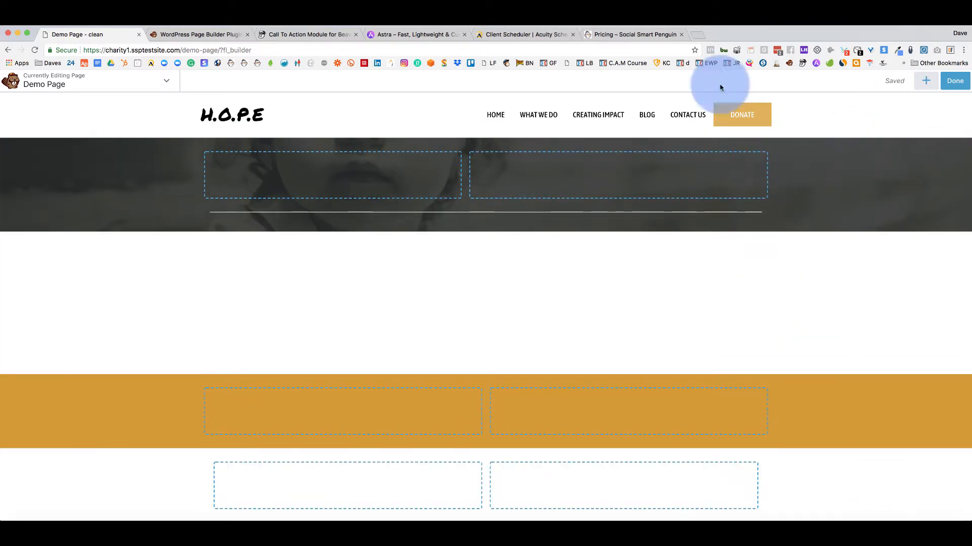
Publish the page and reopen it in the page builder.
click(947, 83)
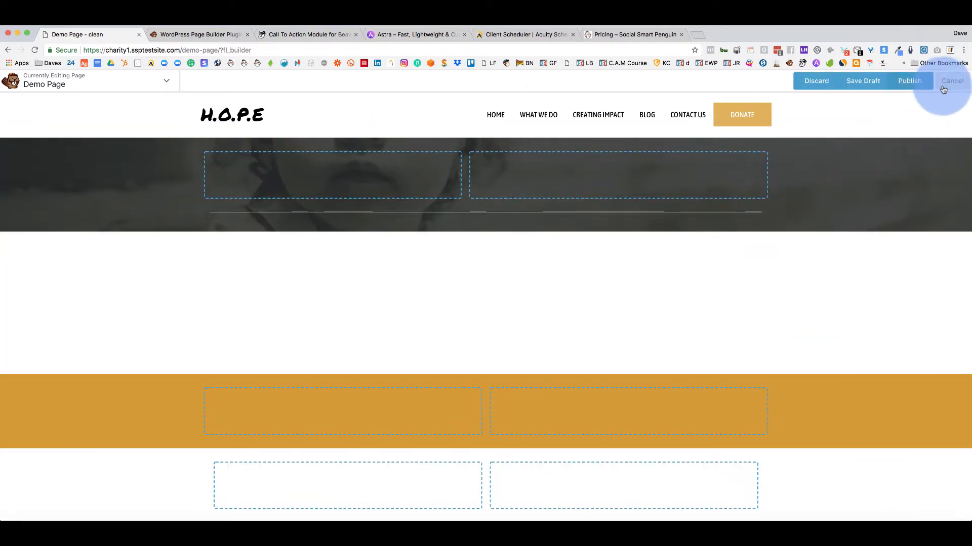
click(904, 81)
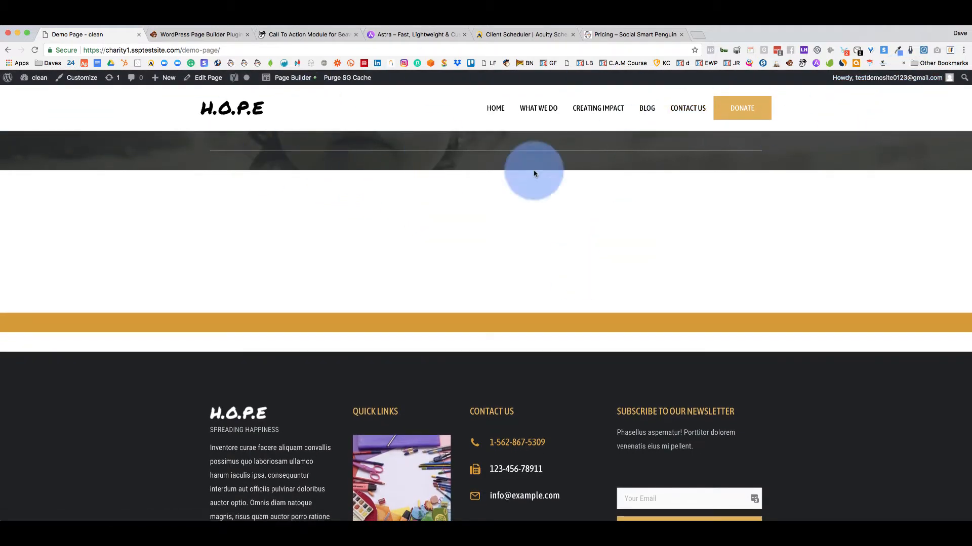
click(292, 78)
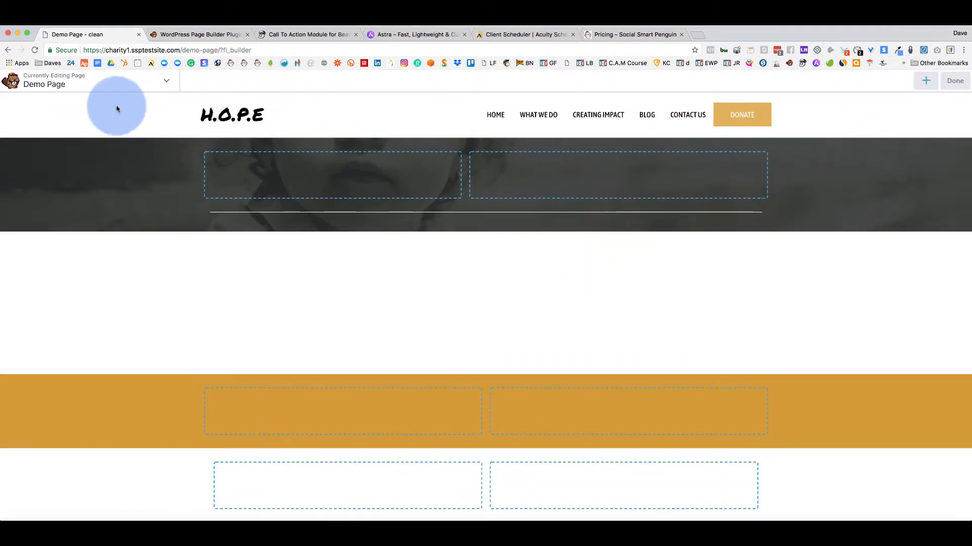
Restore an earlier revision from Tools > Revisions and delete its hero-row photo.
click(153, 83)
click(65, 197)
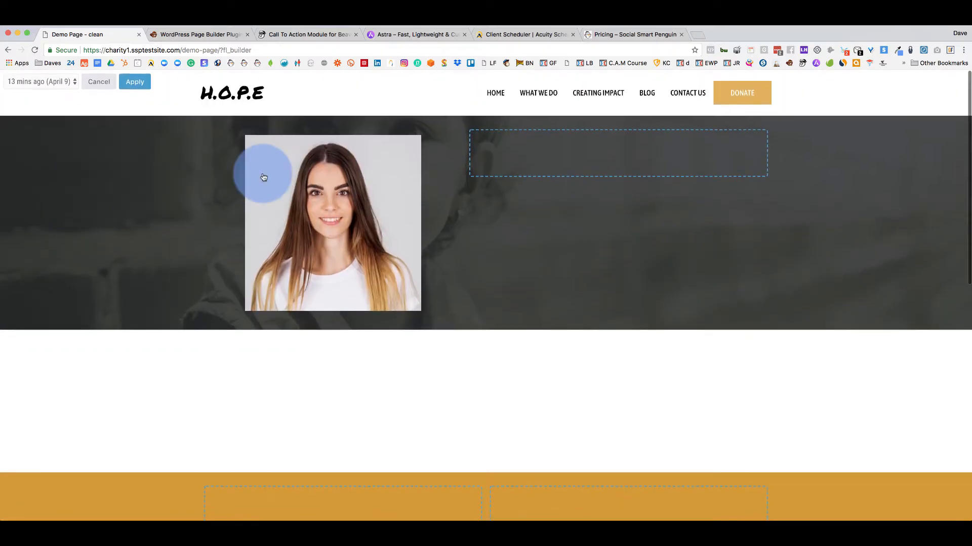
click(138, 86)
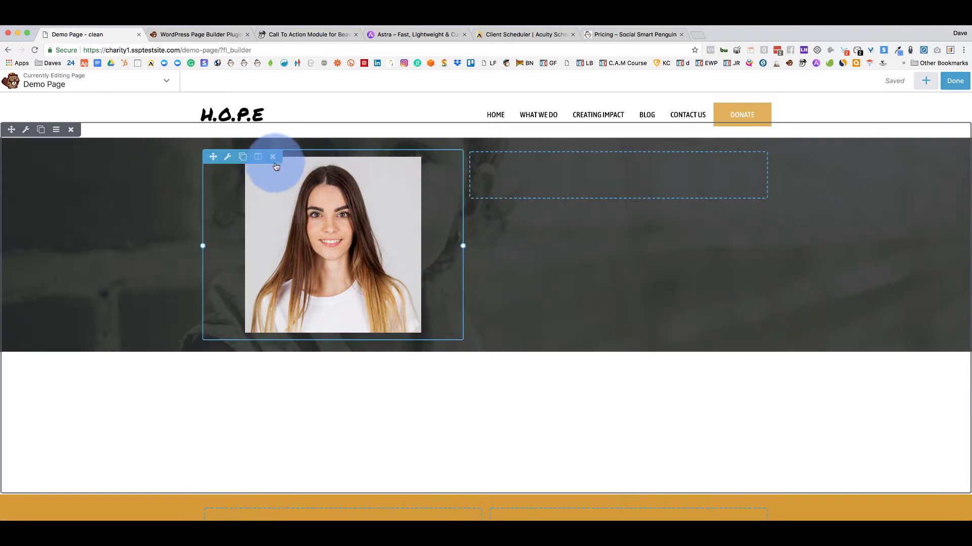
click(272, 161)
click(577, 115)
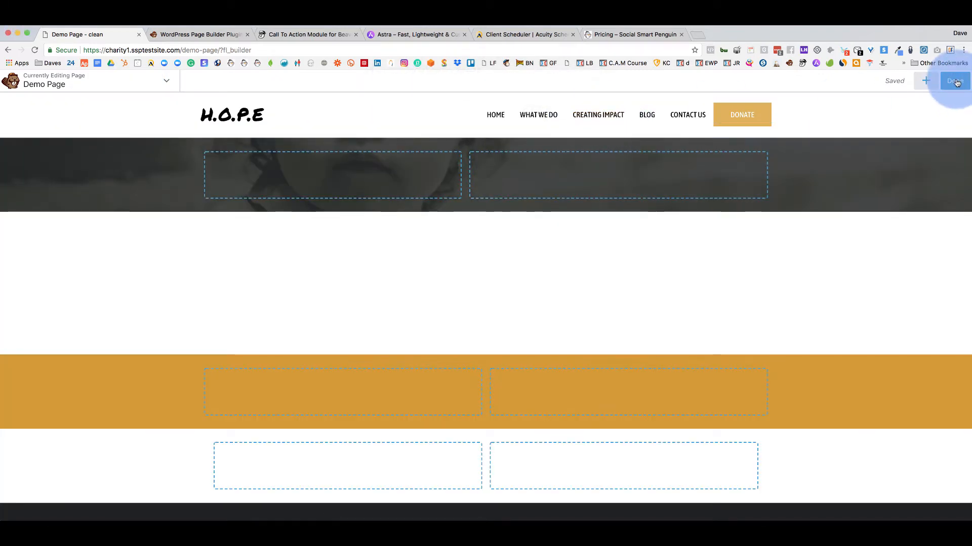
Add a Social Buttons module to the hero's left column, save it, and publish the page.
click(926, 82)
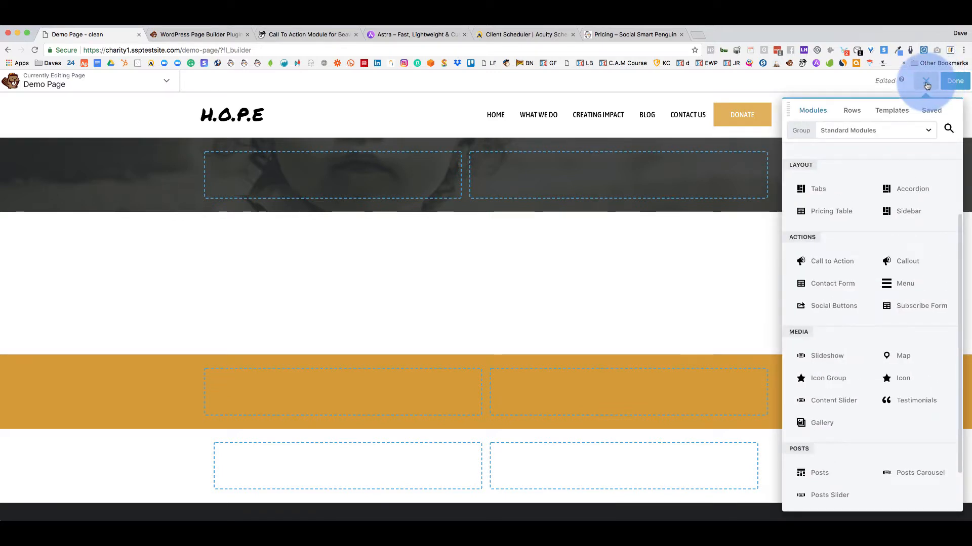
drag(802, 306, 361, 183)
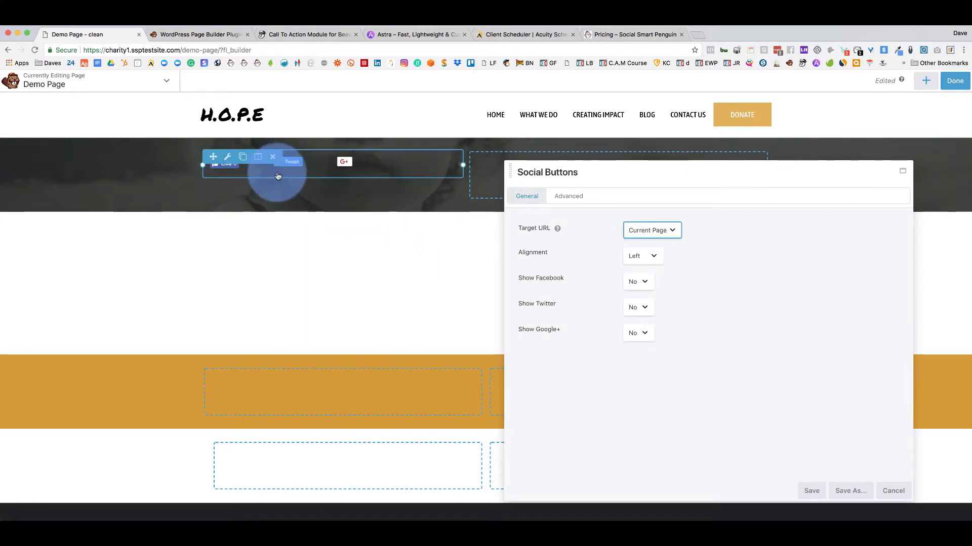
click(812, 491)
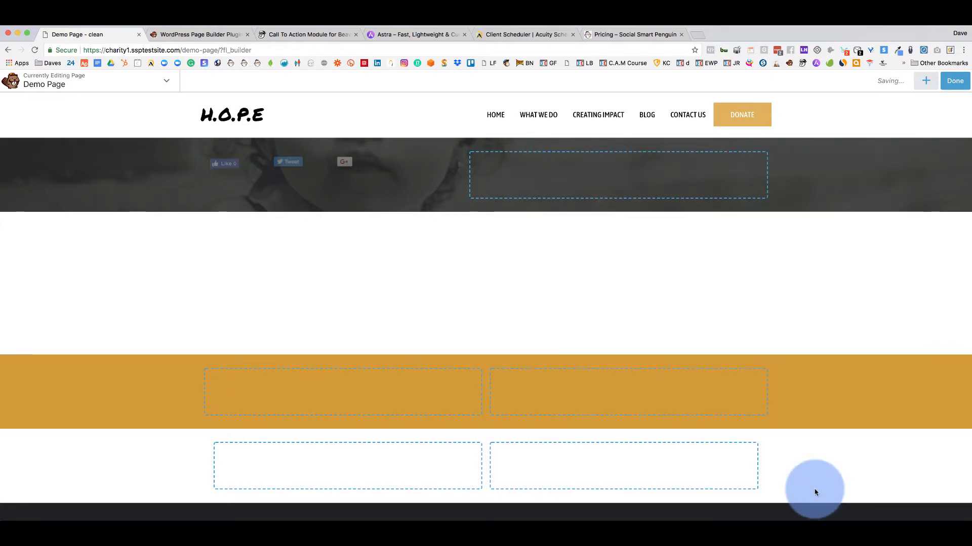
click(955, 81)
click(911, 81)
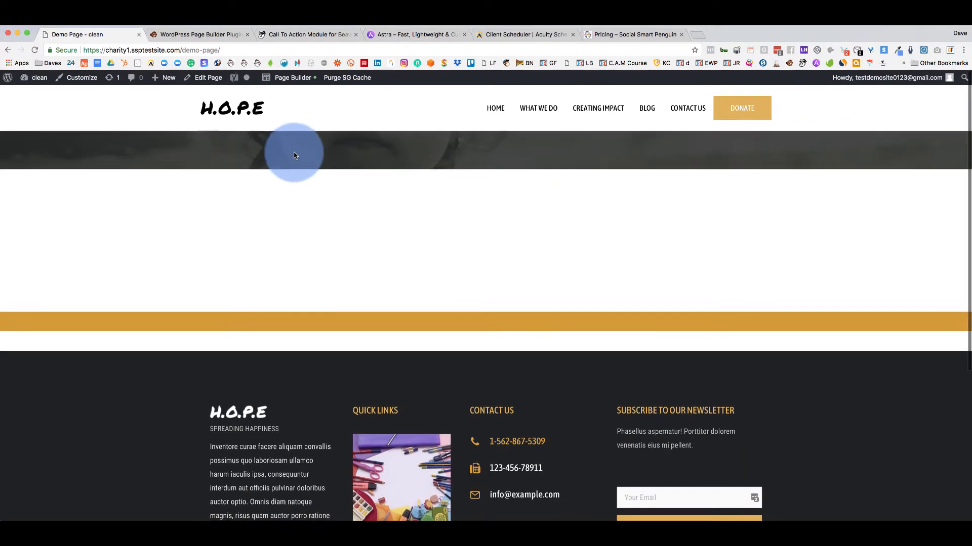
Back in the builder, duplicate the hero row's column and widen the left column.
click(291, 78)
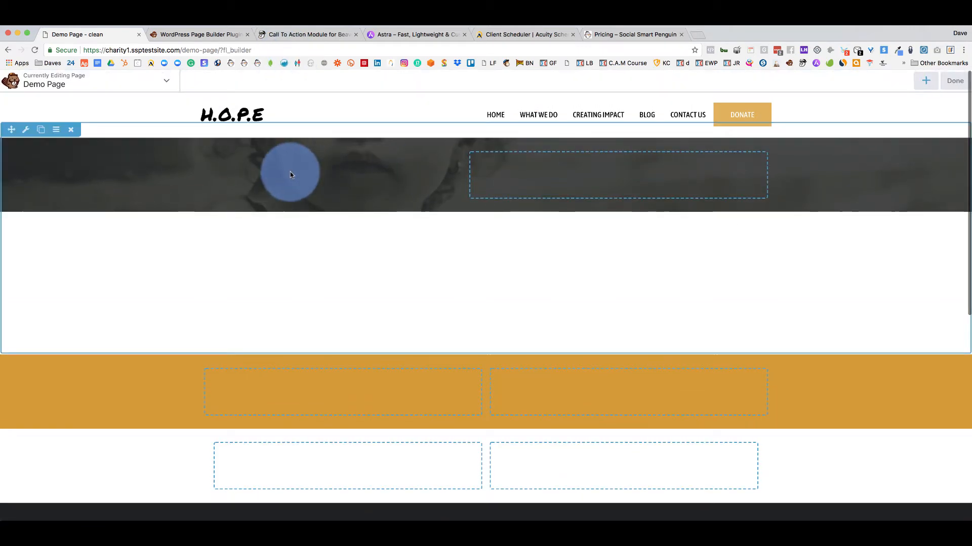
click(500, 159)
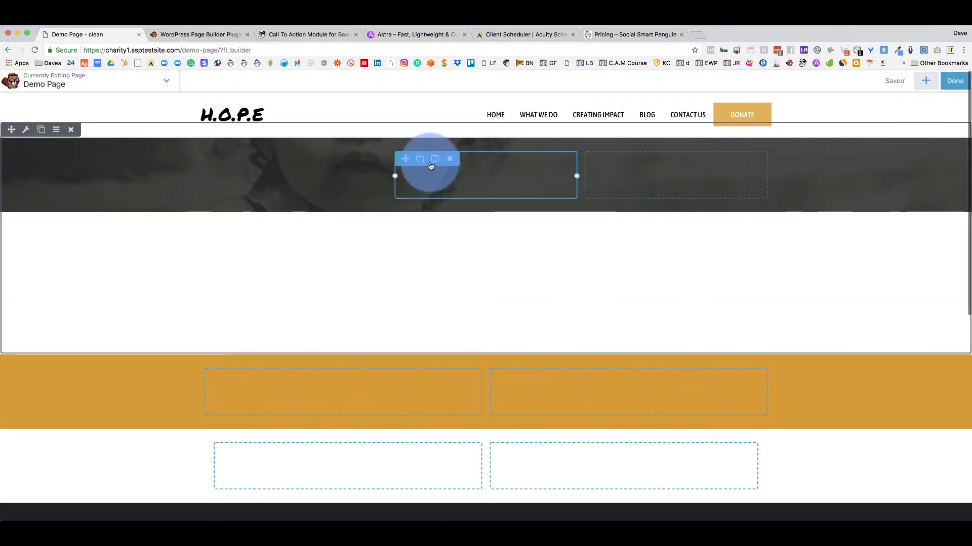
drag(395, 176, 353, 175)
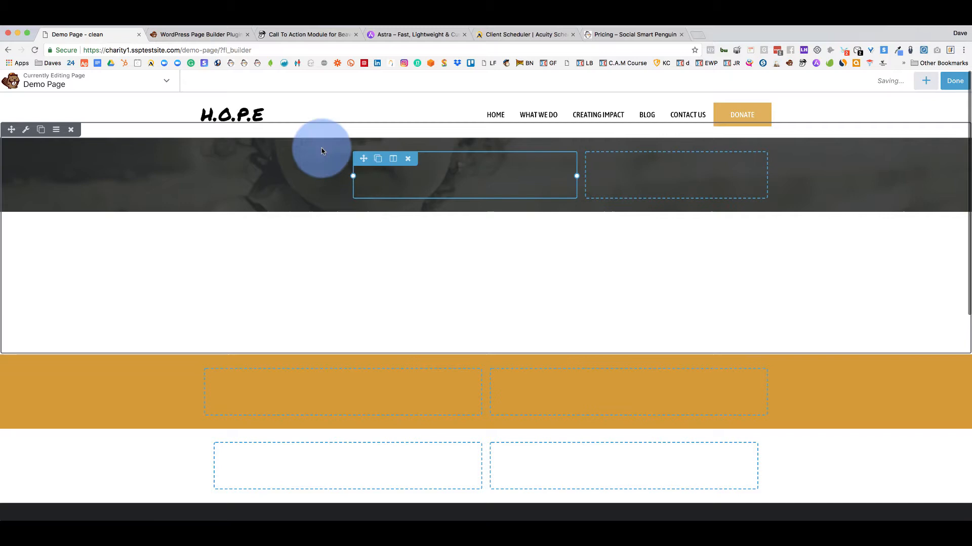
Preview the '1 min ago' and '13 mins ago' revisions, then apply '13 mins ago'.
click(166, 81)
click(64, 195)
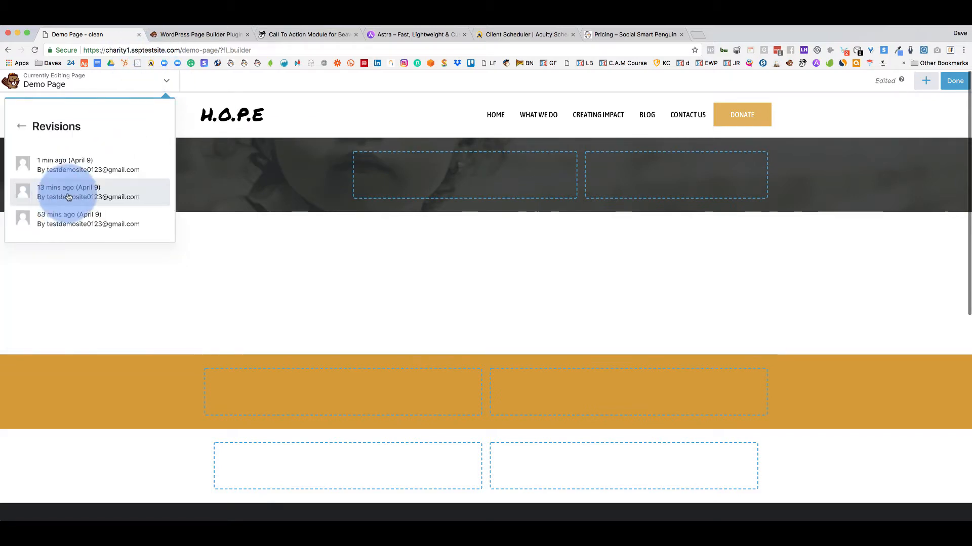
click(76, 169)
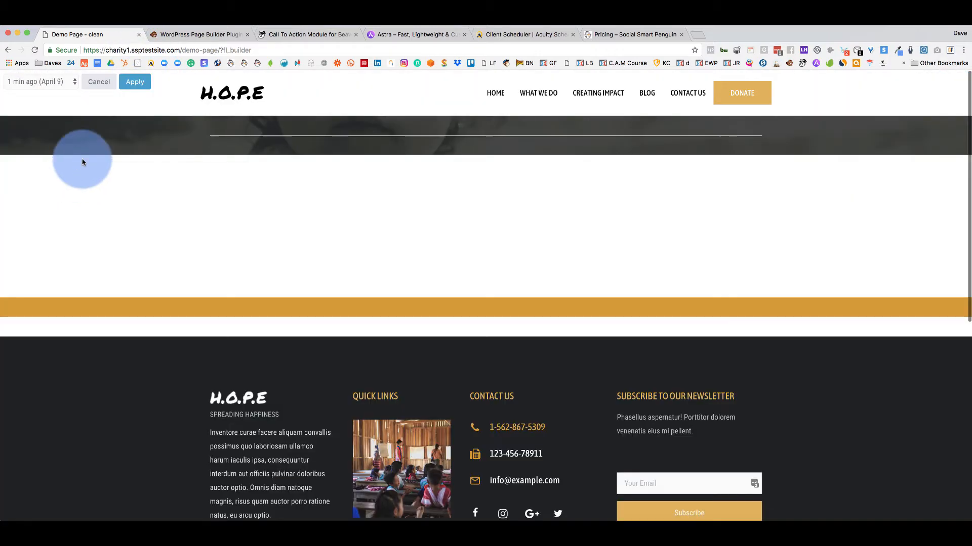
click(68, 82)
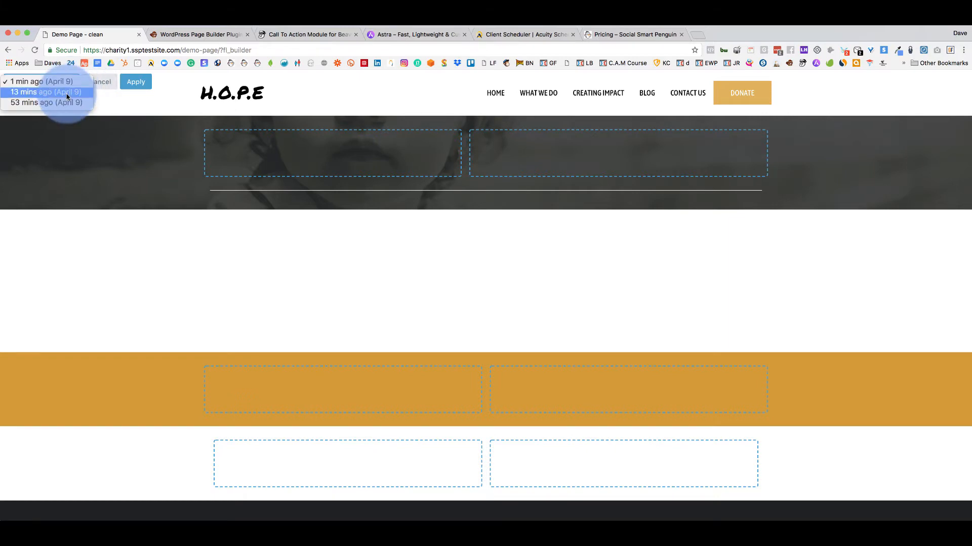
click(67, 92)
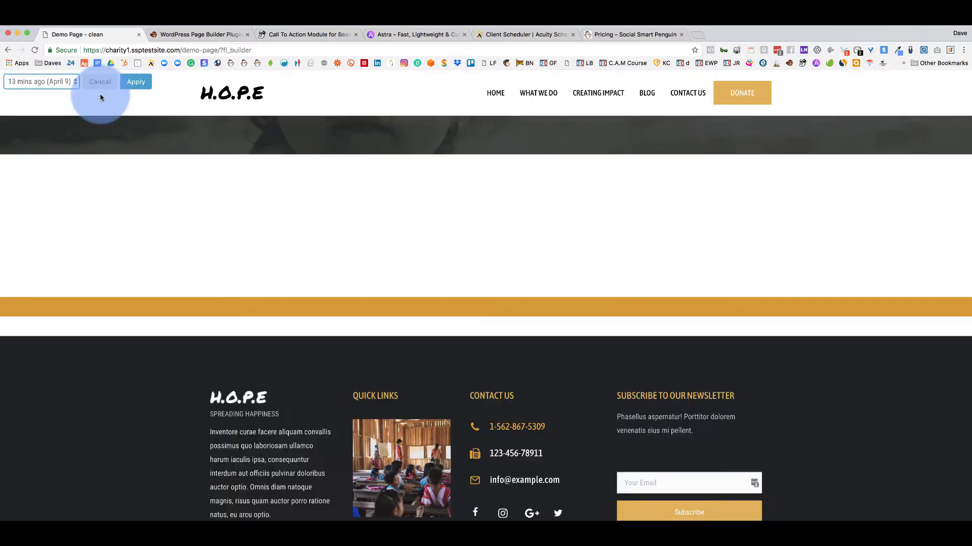
click(144, 83)
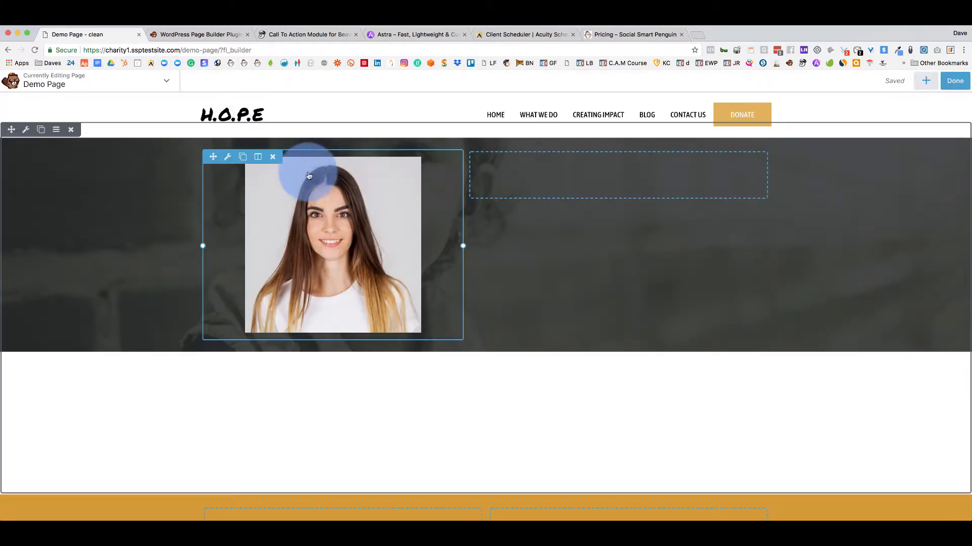
Delete the restored woman's photo module and open the modules panel.
click(273, 157)
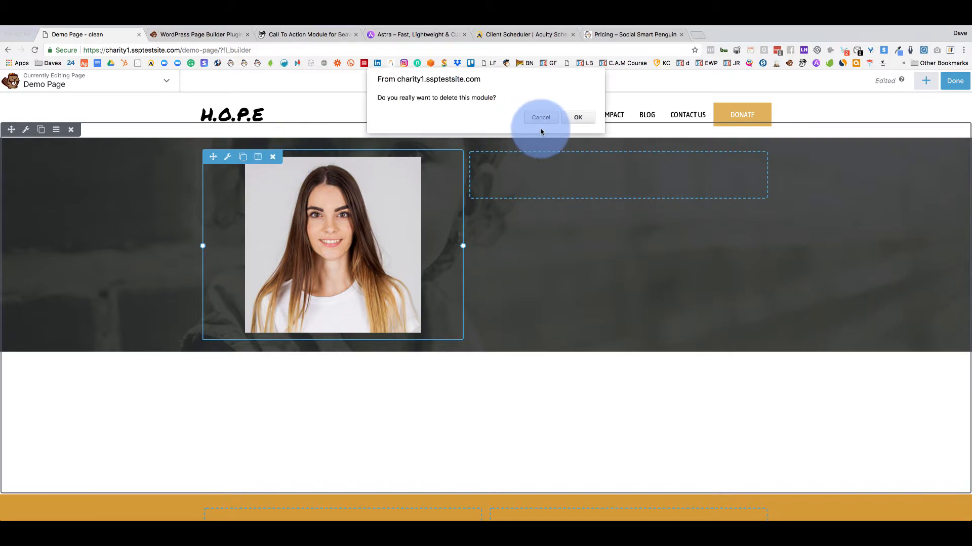
click(571, 118)
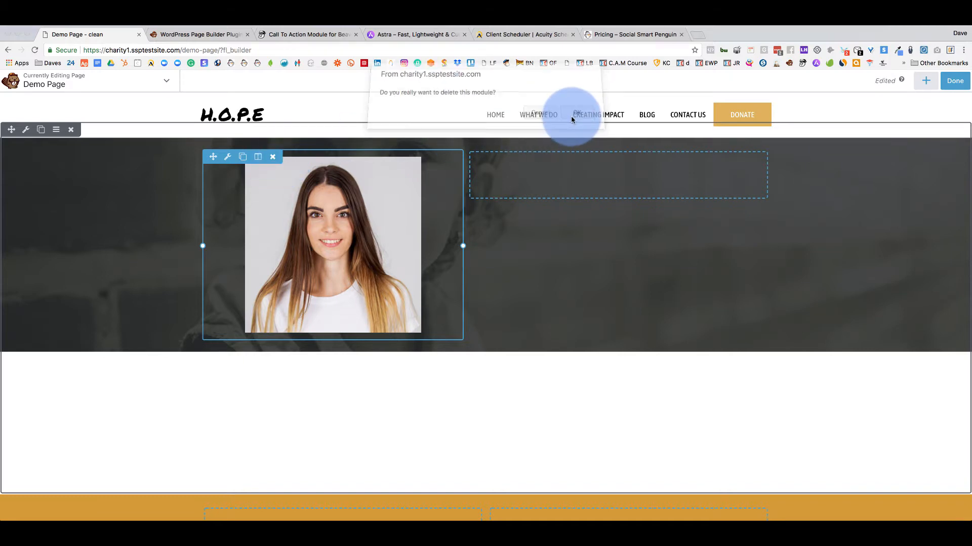
click(926, 81)
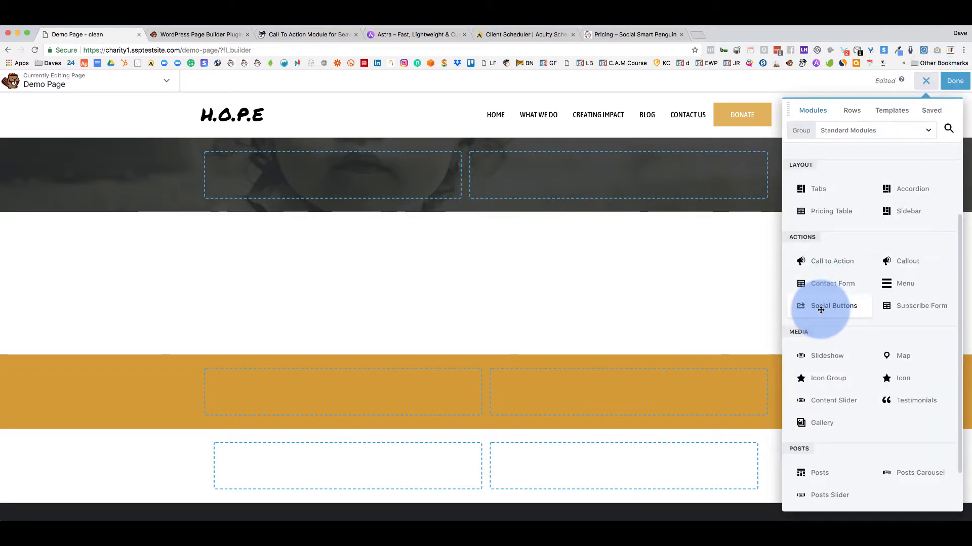
Drop a Subscribe Form into the hero's left column, view its email service options, then cancel it.
drag(806, 308, 825, 312)
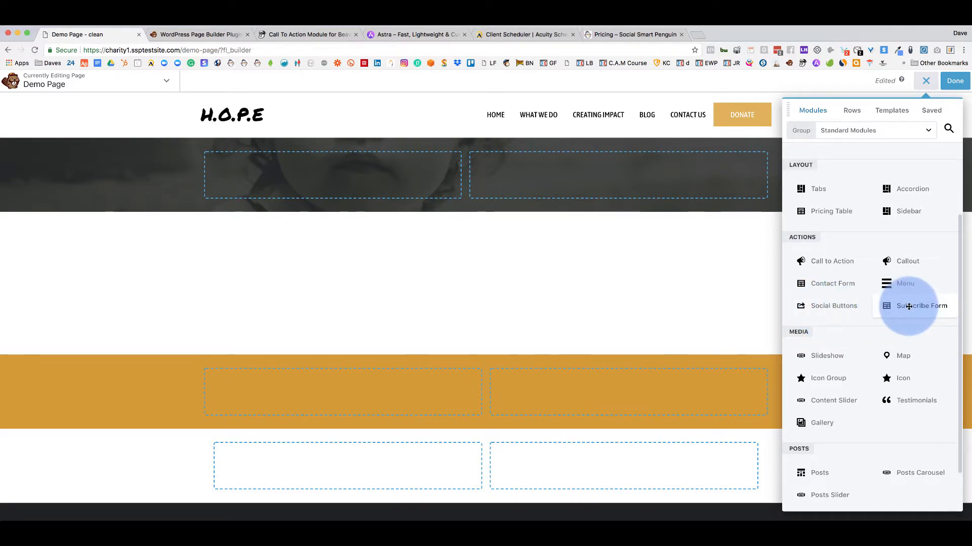
drag(909, 306, 369, 178)
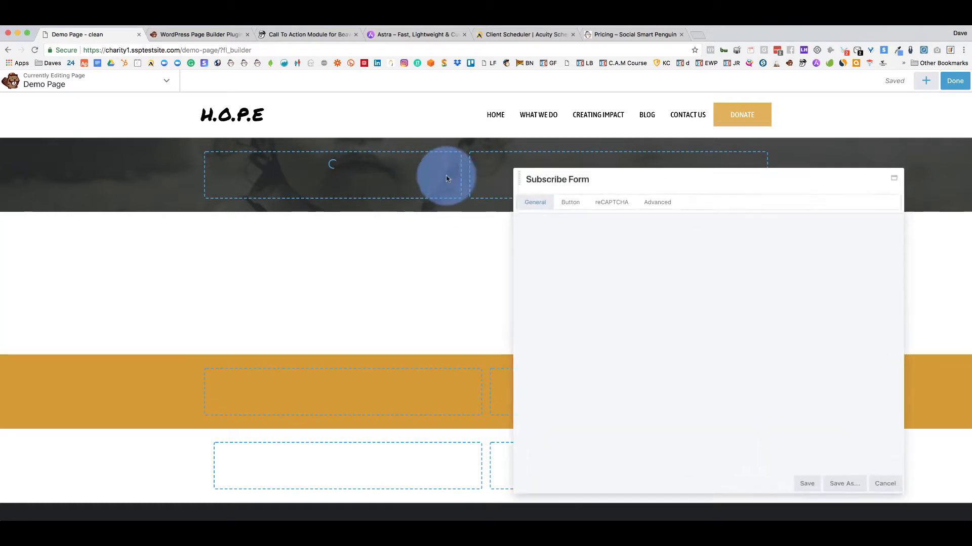
drag(646, 173, 654, 106)
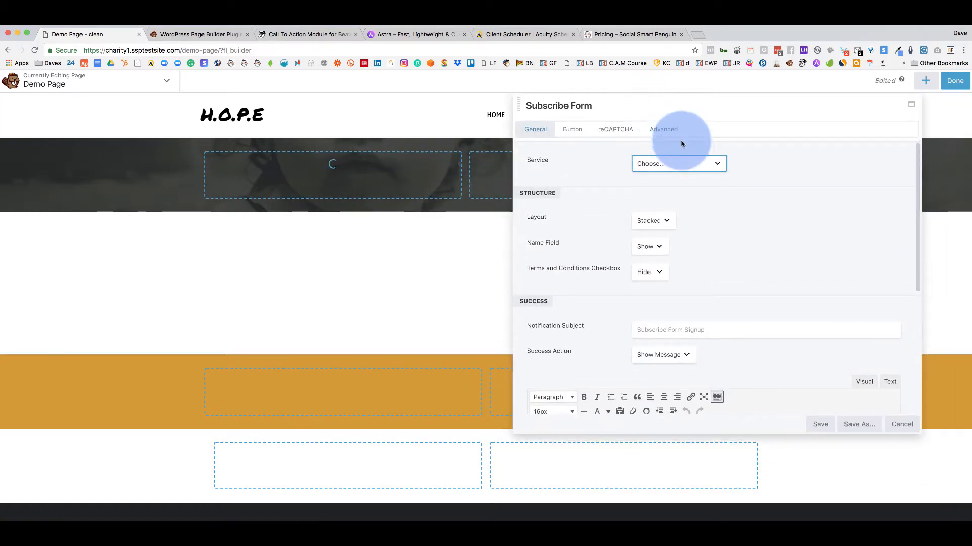
click(706, 163)
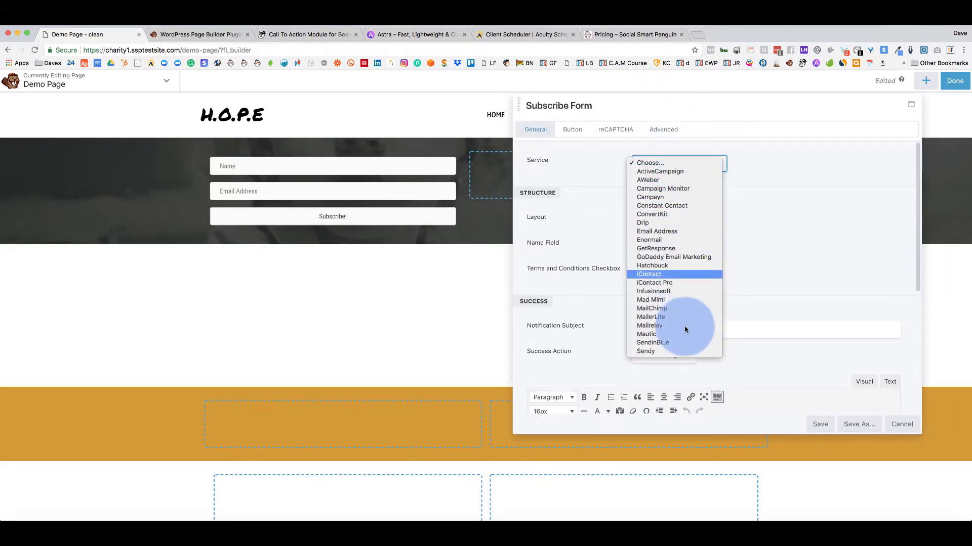
click(853, 253)
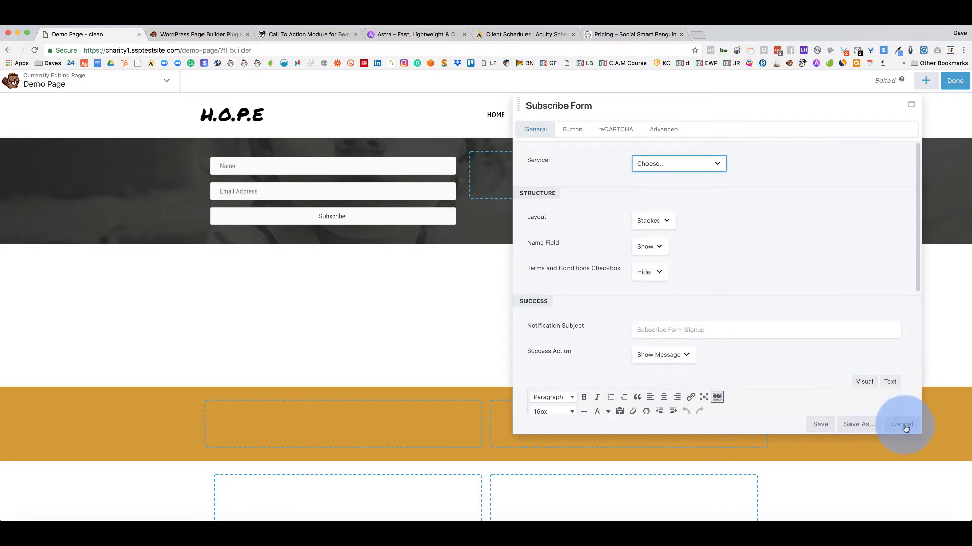
click(904, 429)
click(925, 81)
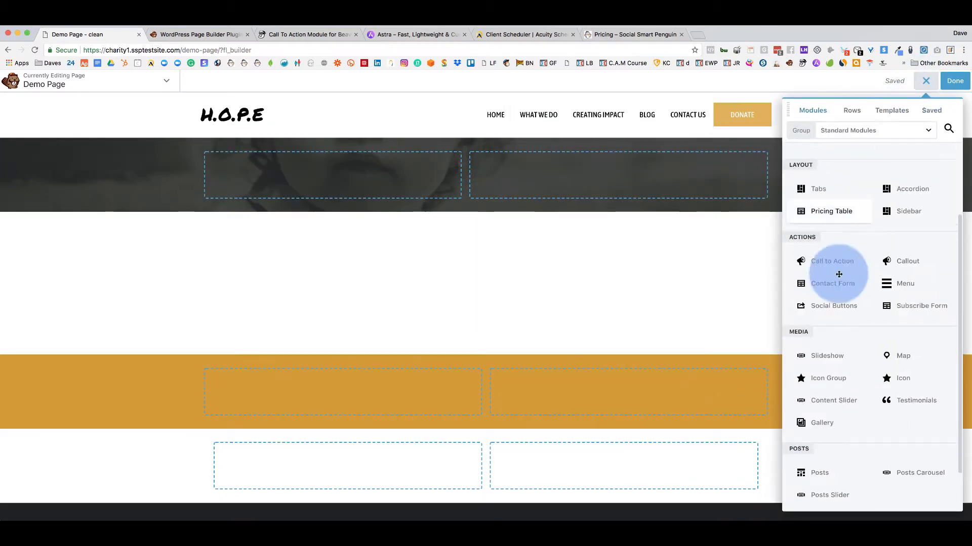
scroll(831, 330, down, 2)
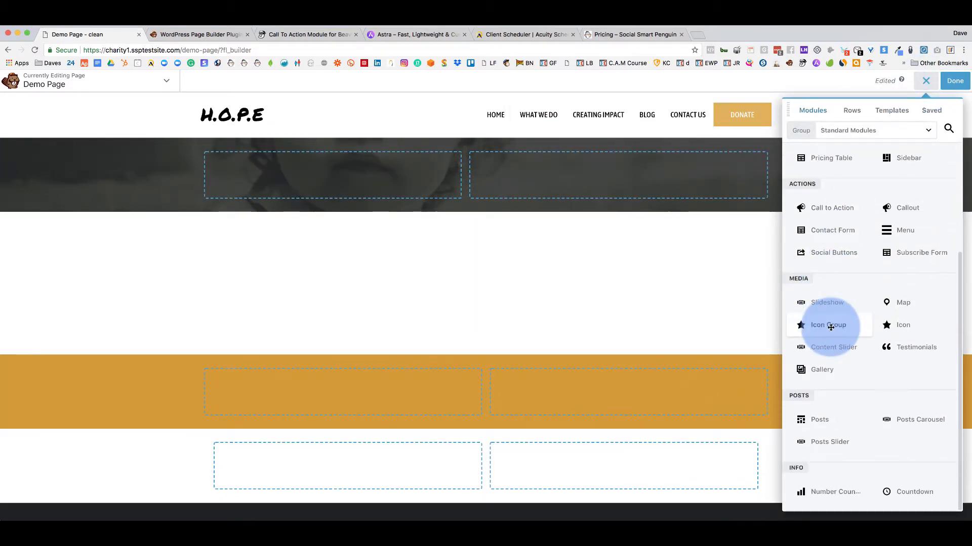
drag(797, 302, 374, 202)
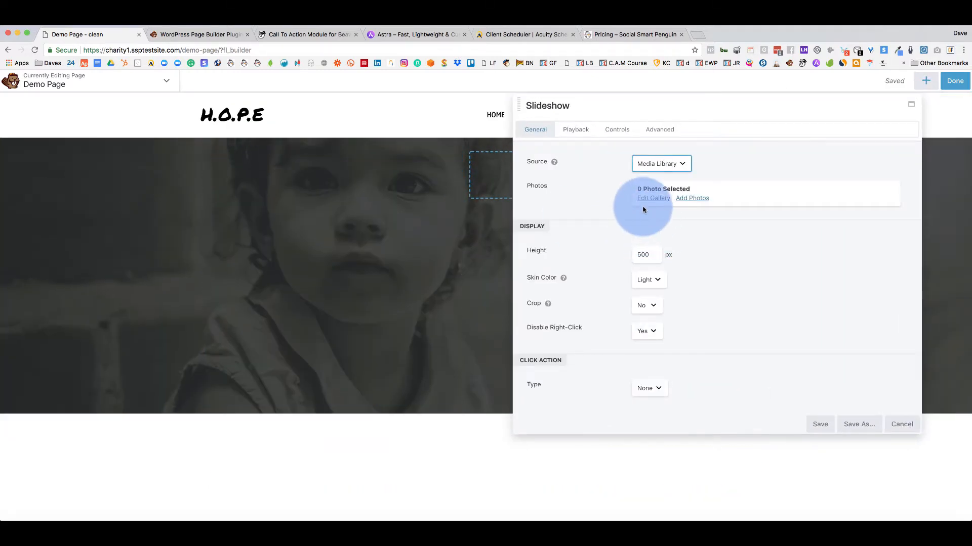
click(646, 198)
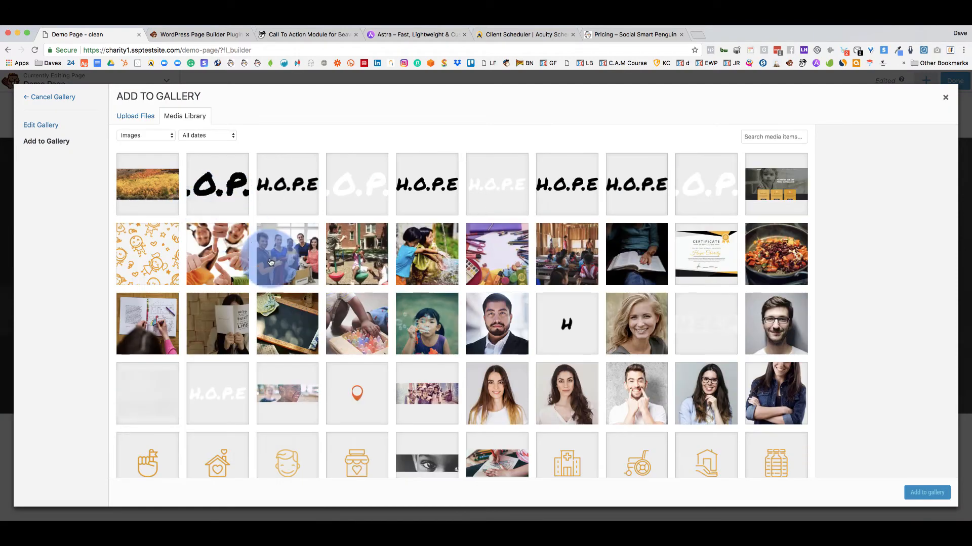
click(286, 255)
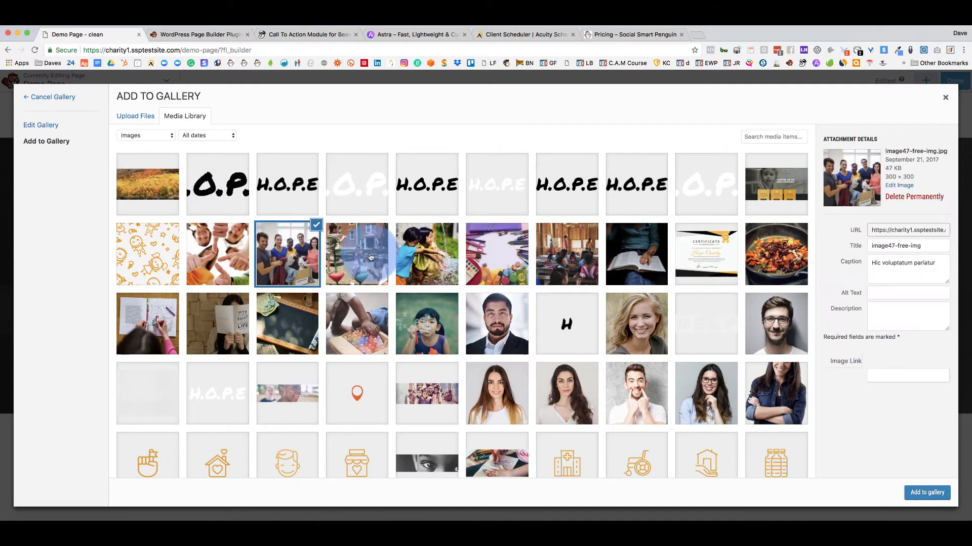
click(371, 257)
click(427, 256)
click(928, 498)
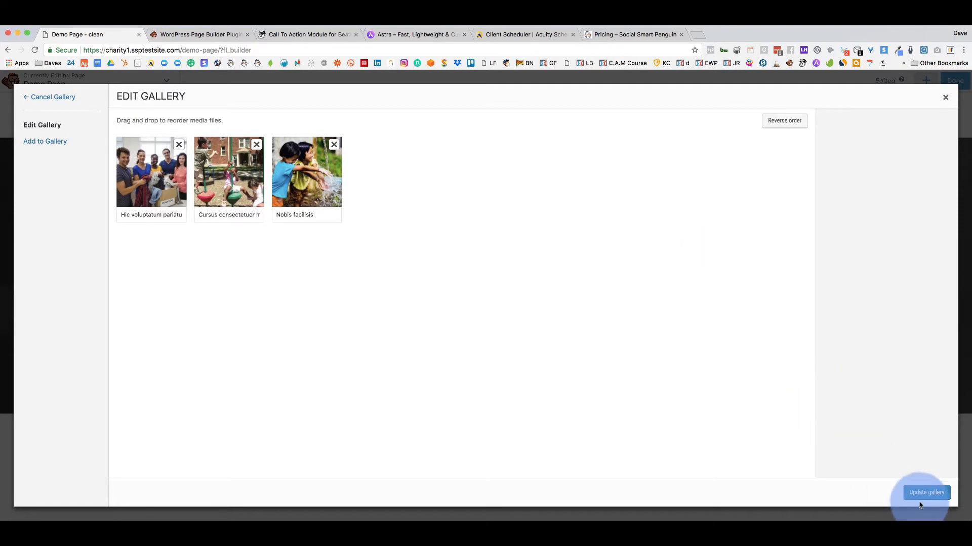
click(926, 493)
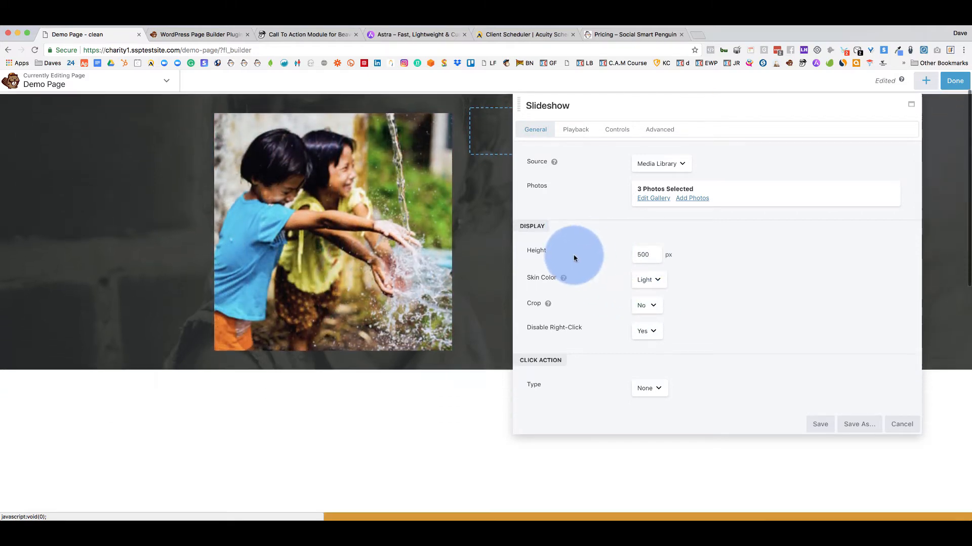
click(898, 424)
click(926, 81)
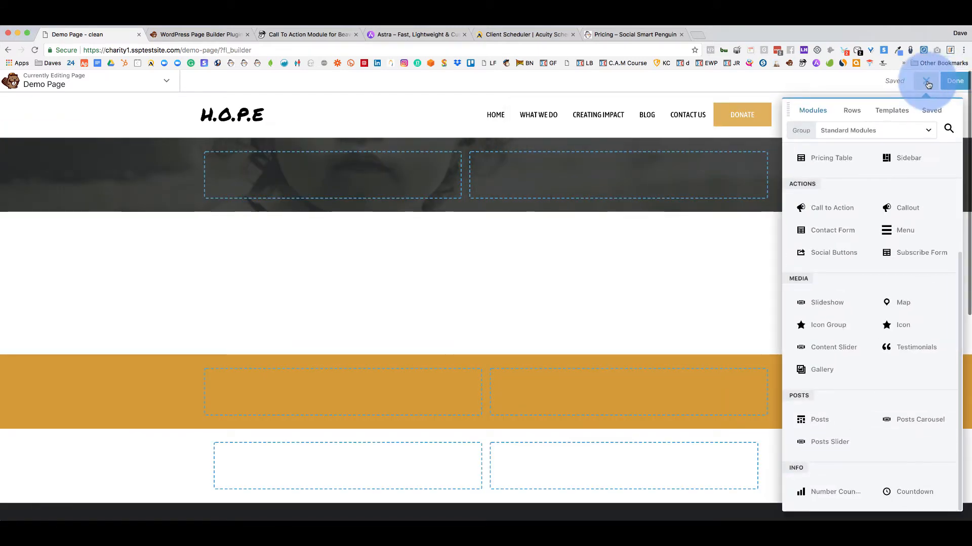
drag(880, 301, 353, 218)
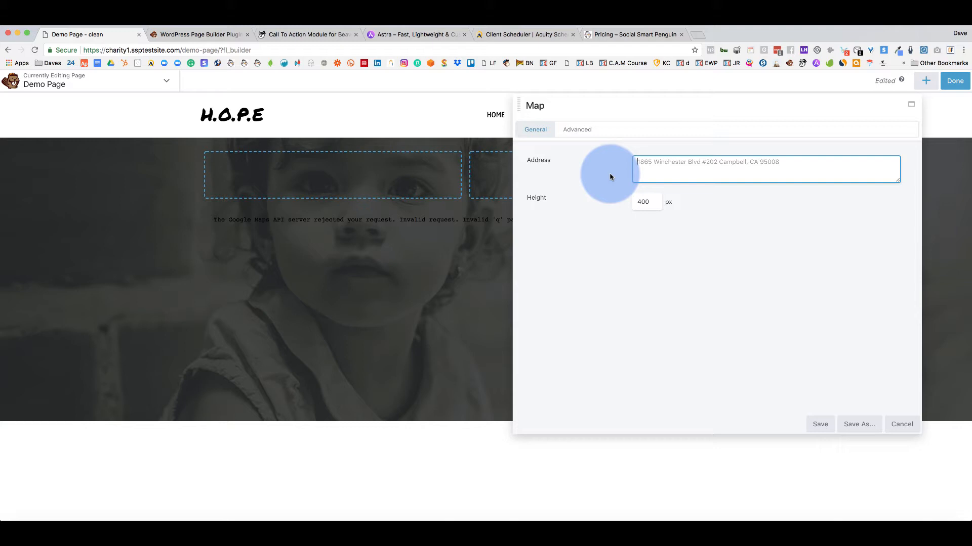
click(901, 424)
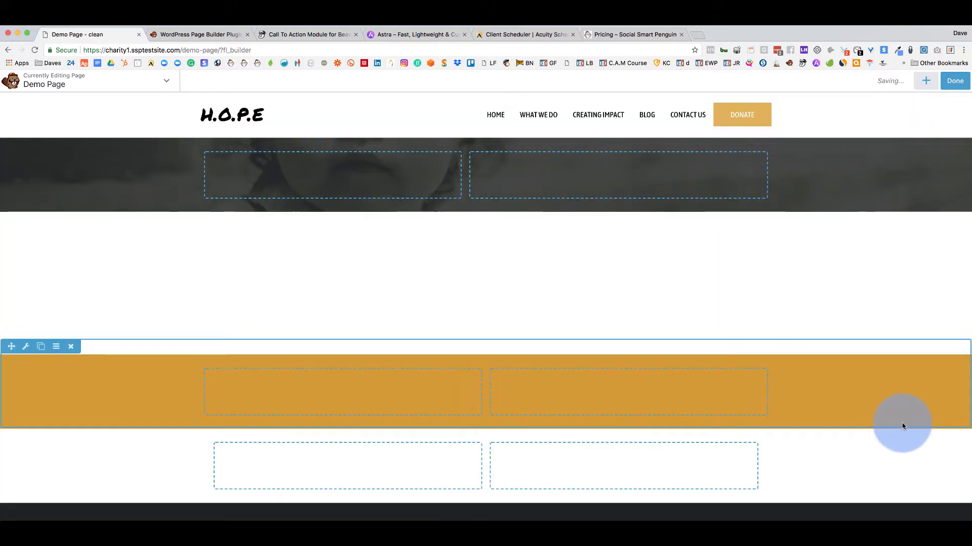
Add an Icon module to the hero's first column showing the monitor icon.
click(930, 89)
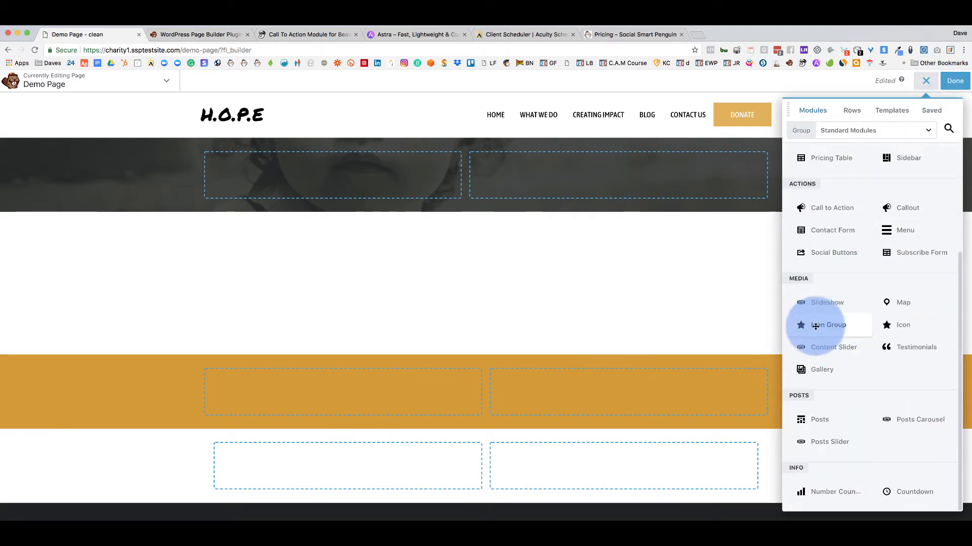
drag(883, 327, 375, 200)
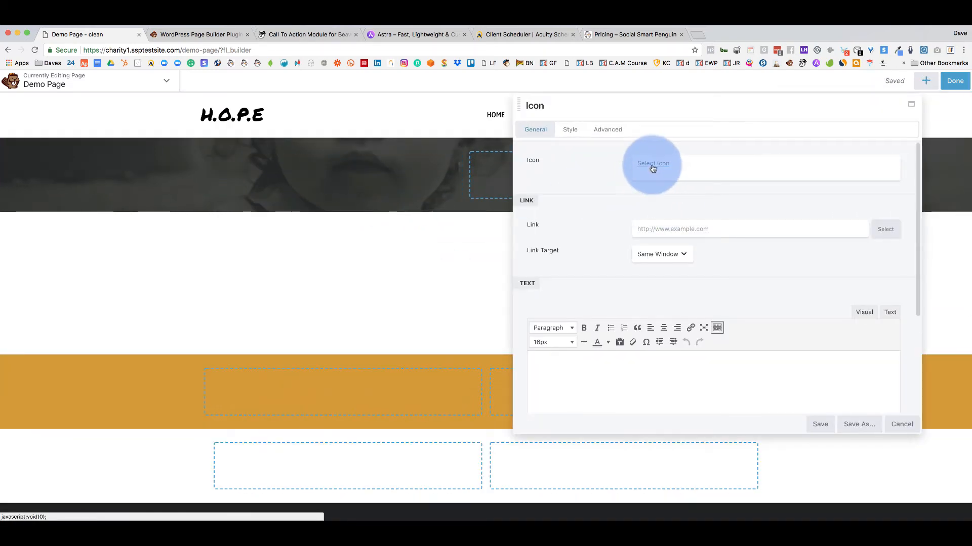
click(652, 165)
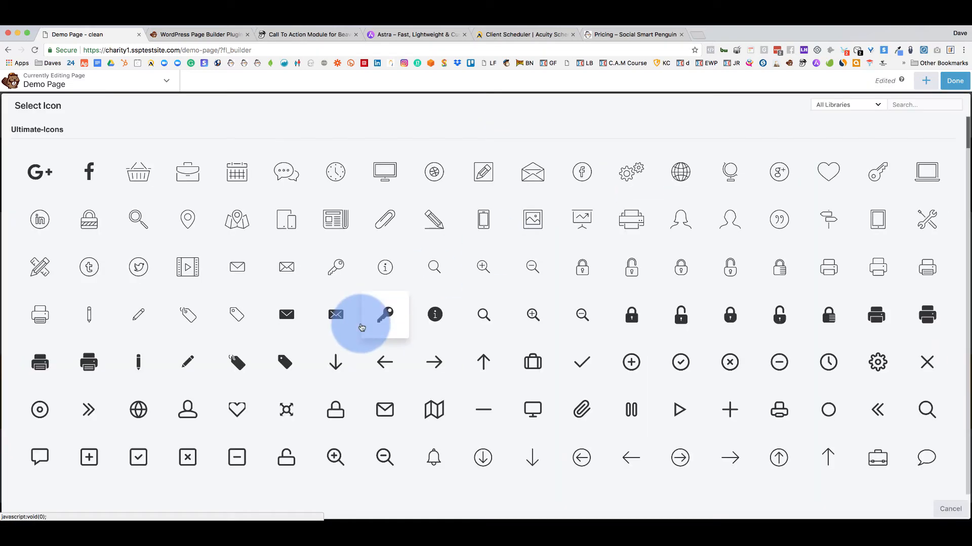
click(385, 171)
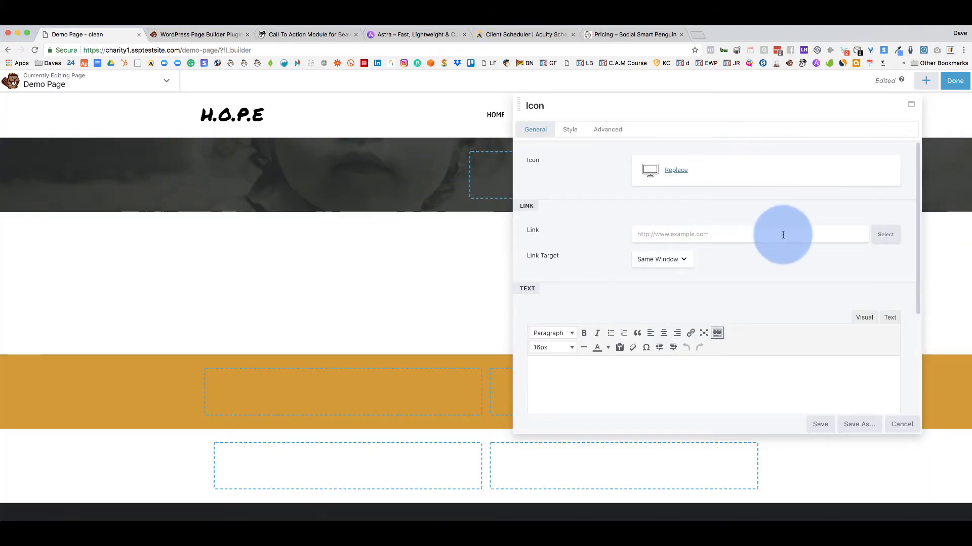
Colour the icon with the light #fff9f1 preset.
click(571, 133)
click(645, 175)
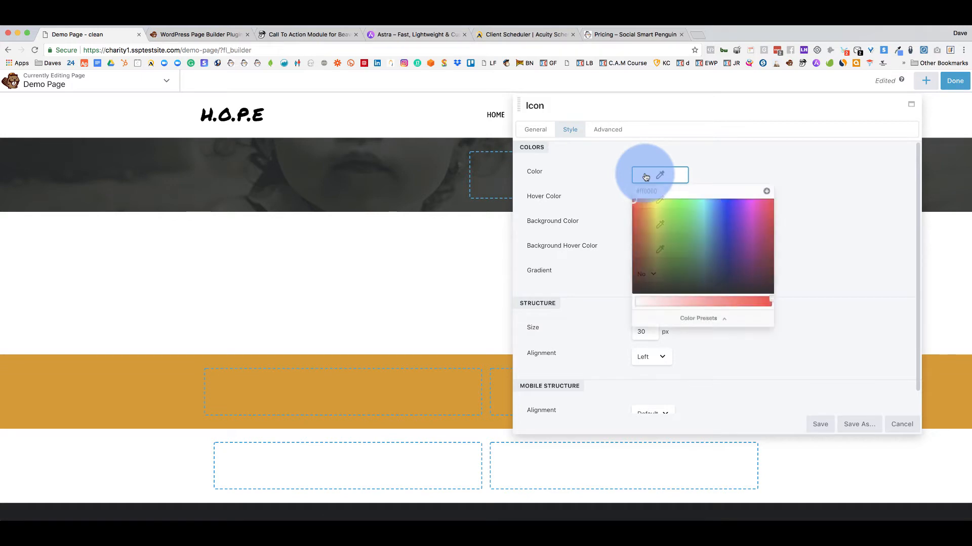
click(687, 319)
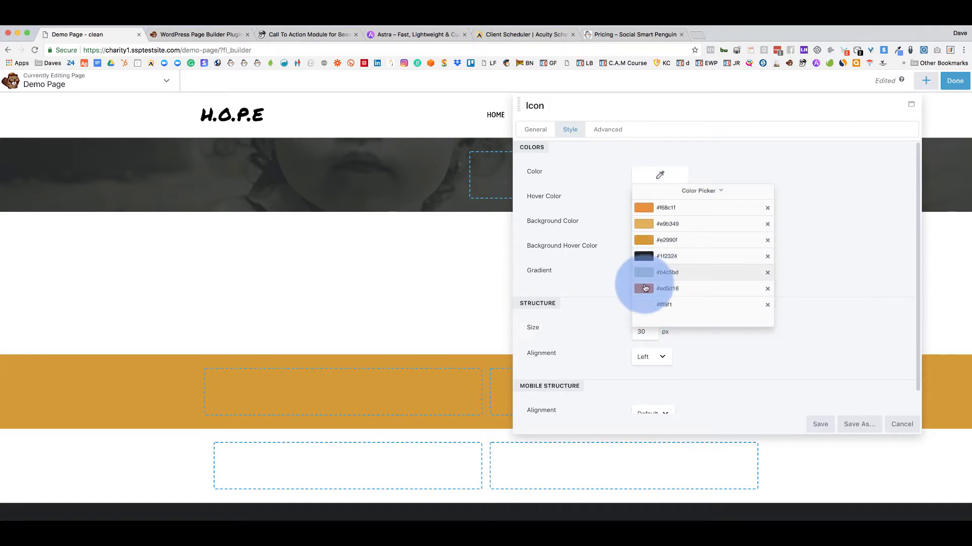
click(647, 305)
click(613, 183)
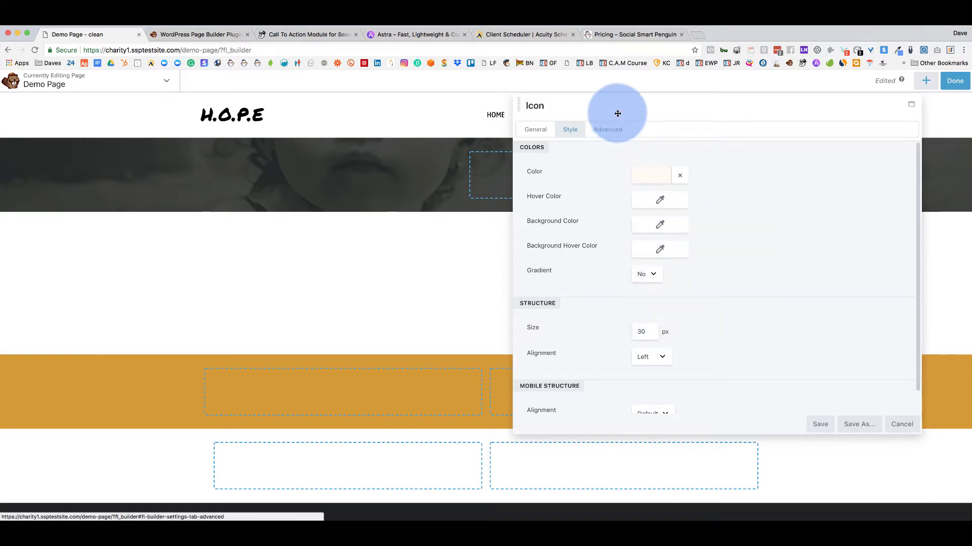
mouse_move(615, 113)
mouse_down()
mouse_move(703, 108)
mouse_move(628, 104)
mouse_up()
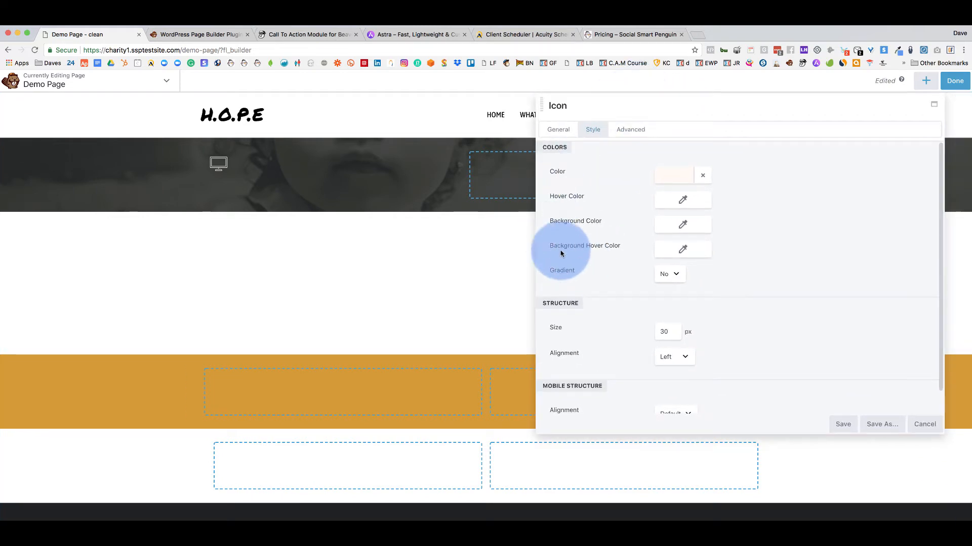
Set the icon size to 200 px, then discard the module and reopen the modules list.
double_click(666, 331)
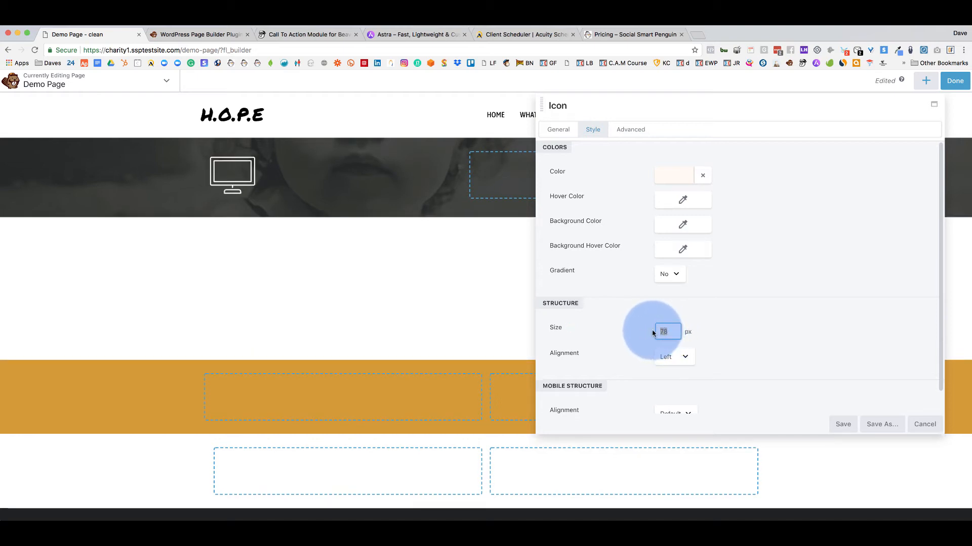
text(200)
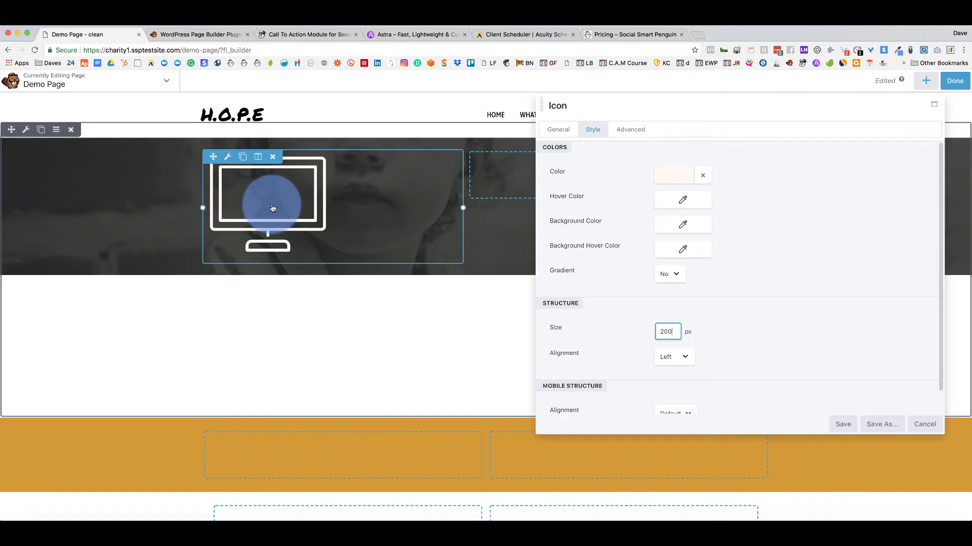
click(925, 425)
click(928, 82)
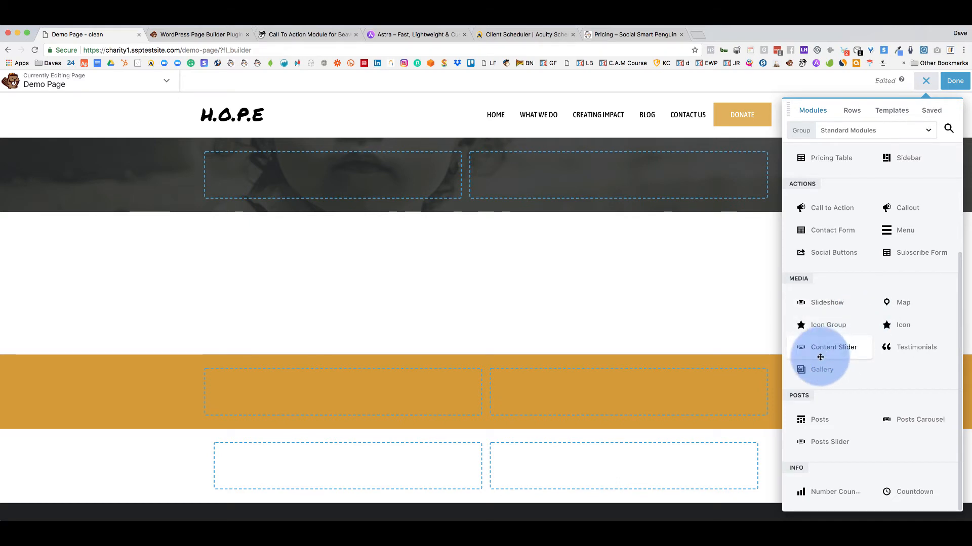
Place a Content Slider in the hero's left column and open its first slide.
drag(817, 351, 359, 183)
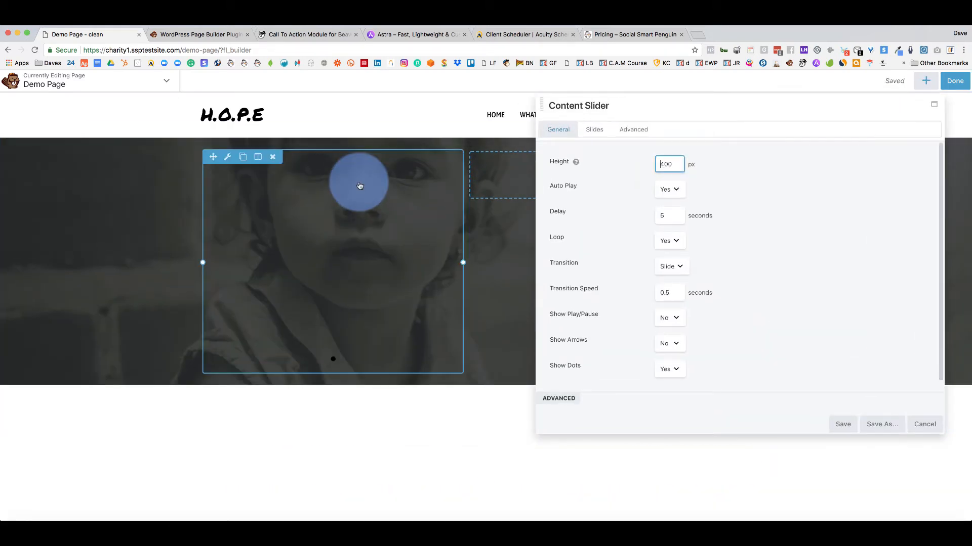
scroll(619, 218, down, 2)
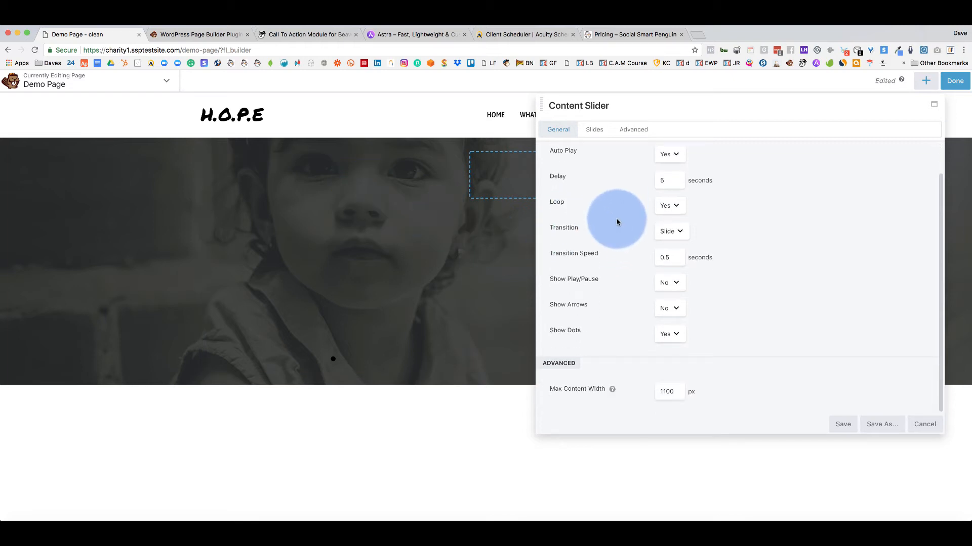
click(594, 130)
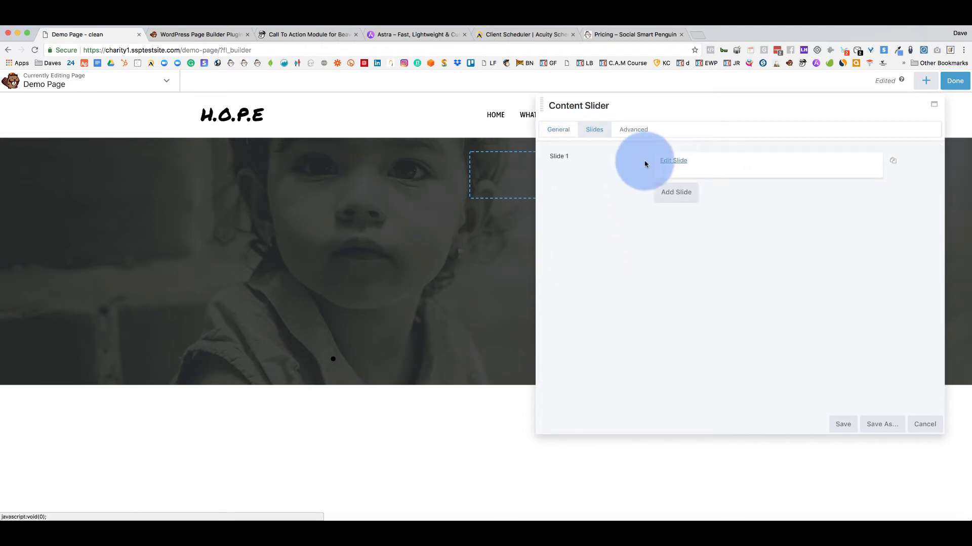
click(669, 165)
Give the slide the food image as its Photo background, then discard the slide settings.
mouse_move(588, 161)
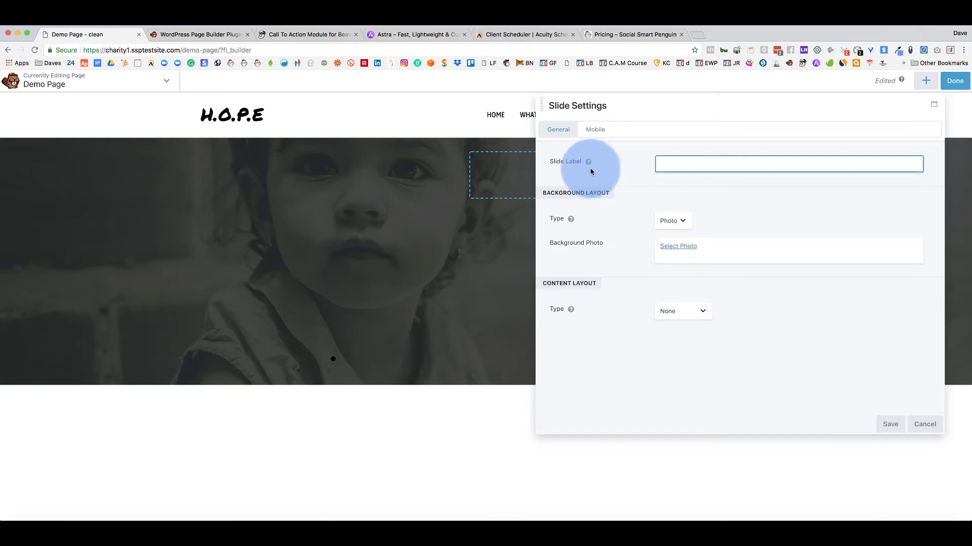
click(673, 247)
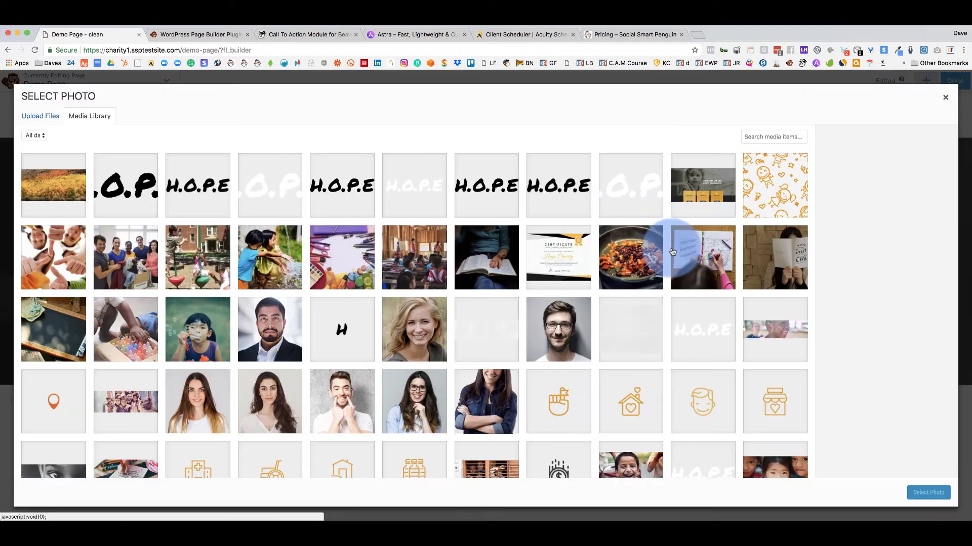
click(628, 261)
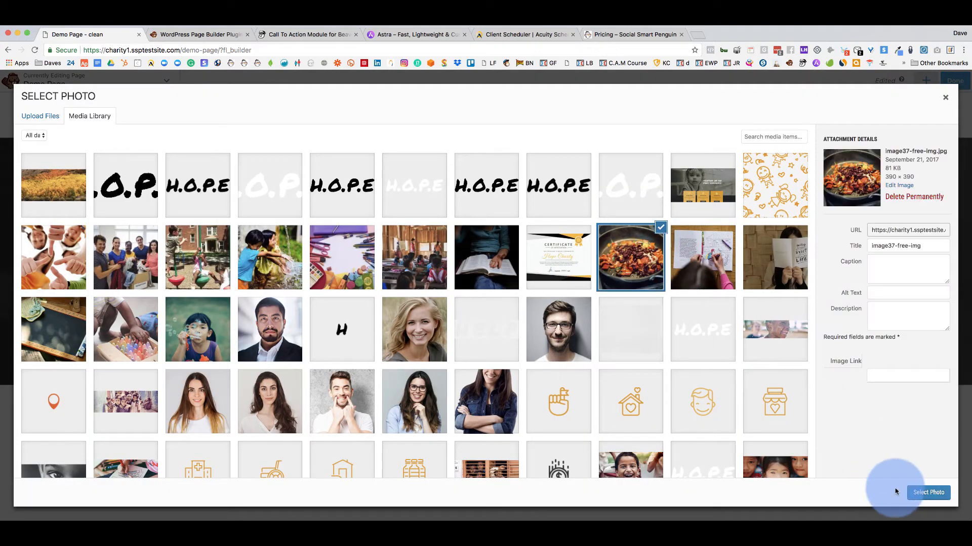
click(925, 492)
click(560, 255)
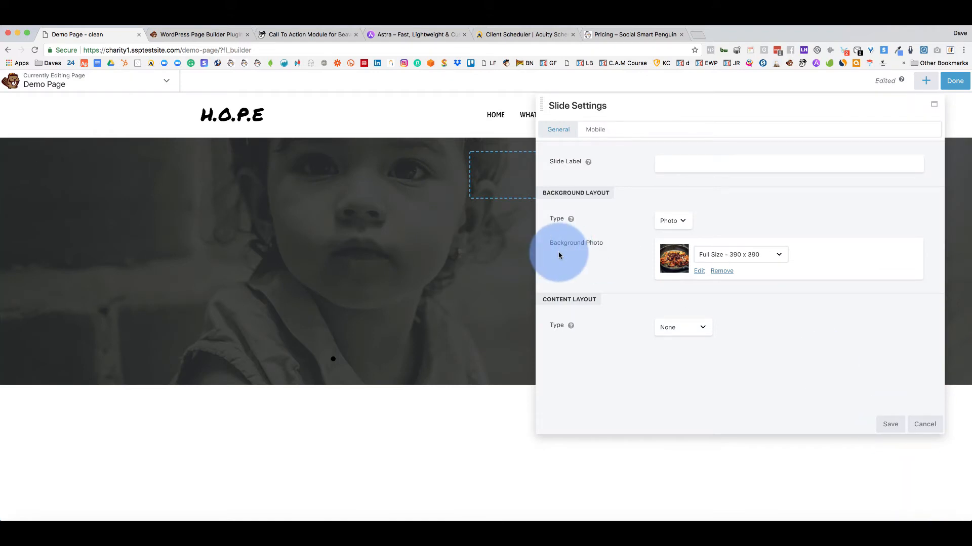
click(681, 219)
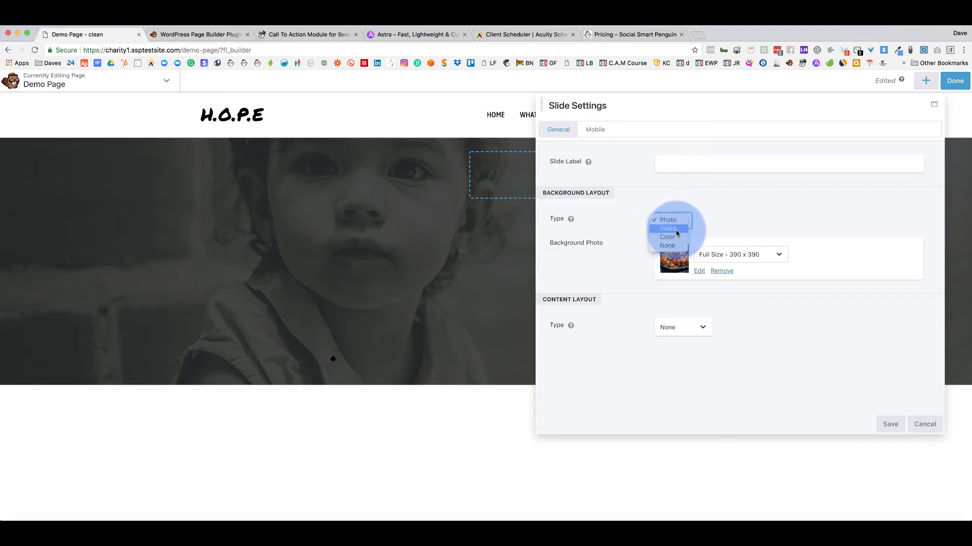
click(607, 260)
click(924, 426)
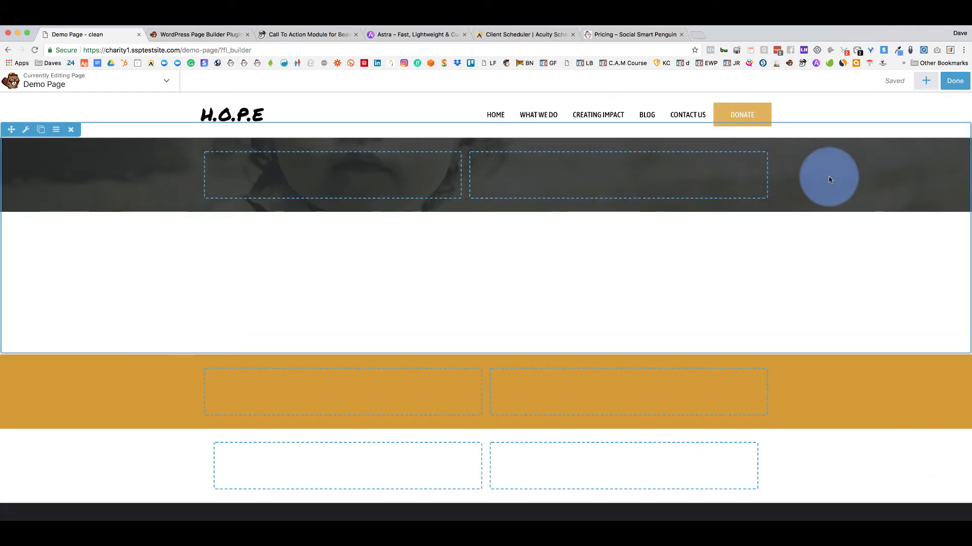
Try a Testimonials module in the hero row, cancel it, and reopen the modules list.
click(925, 84)
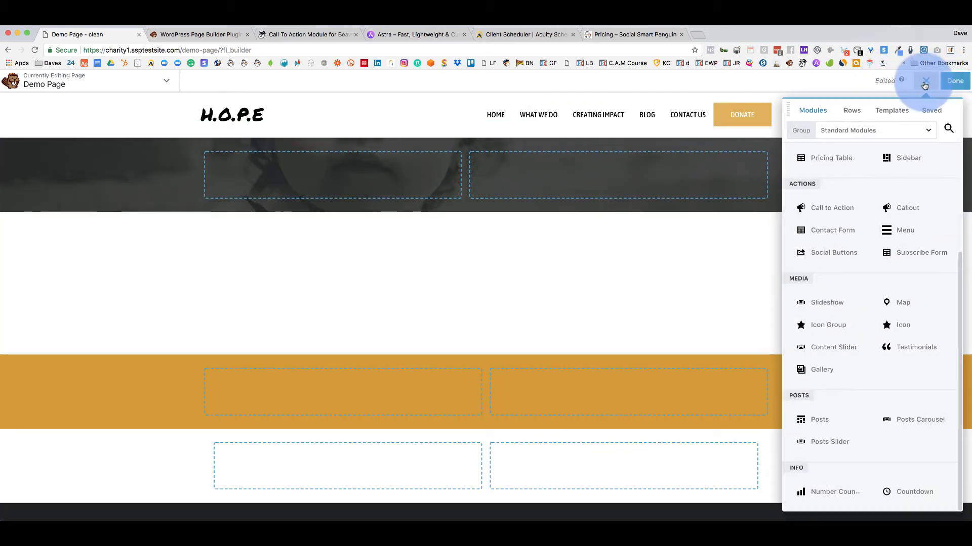
drag(824, 360, 827, 369)
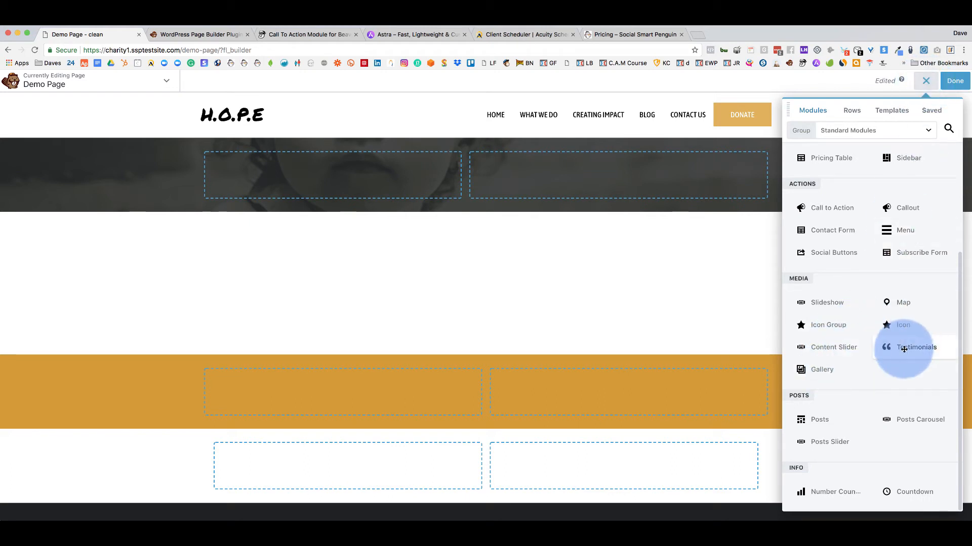
drag(900, 347, 402, 193)
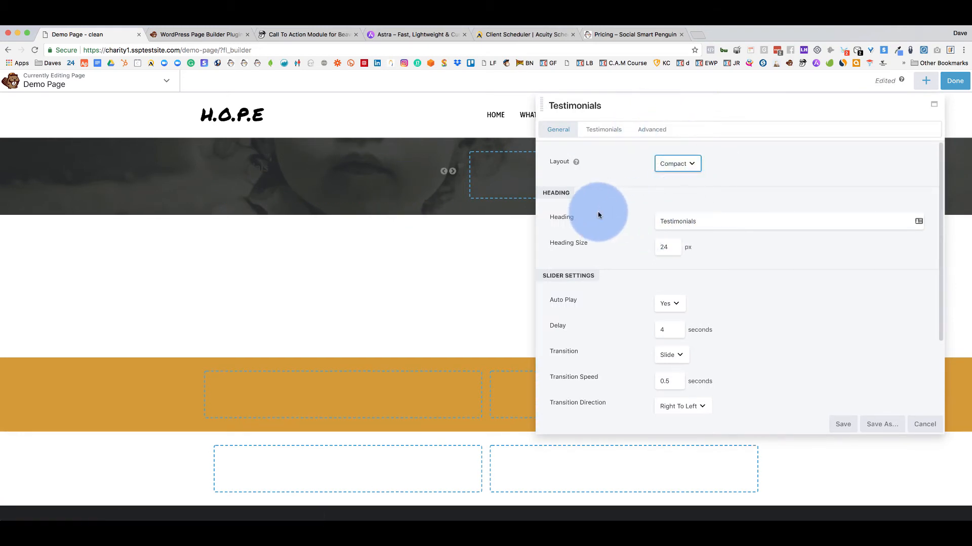
scroll(599, 210, down, 3)
scroll(608, 253, up, 3)
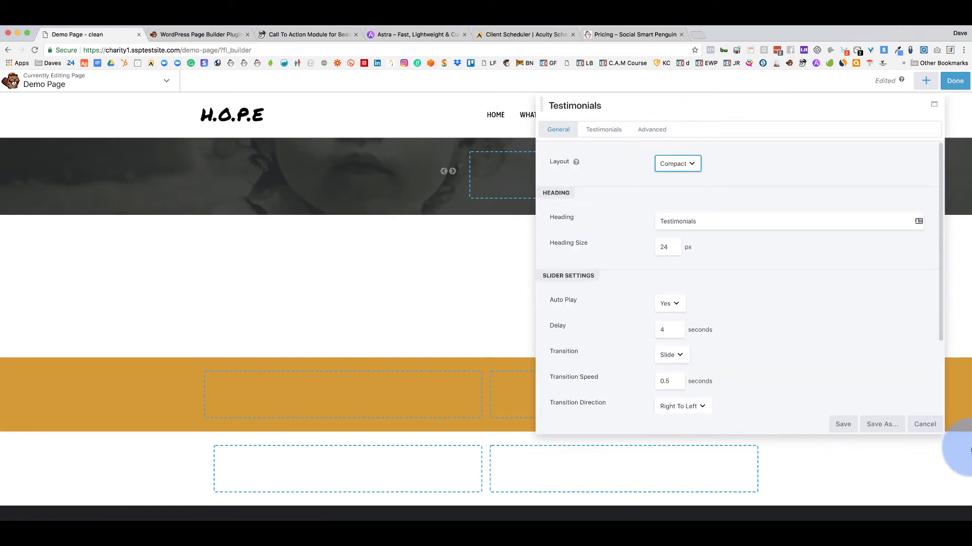
click(924, 424)
click(925, 81)
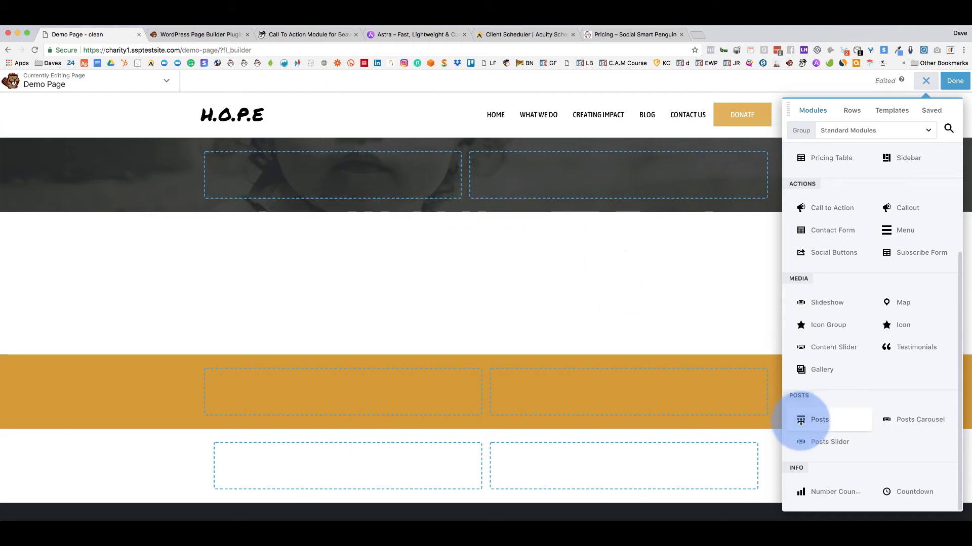
drag(807, 418, 353, 175)
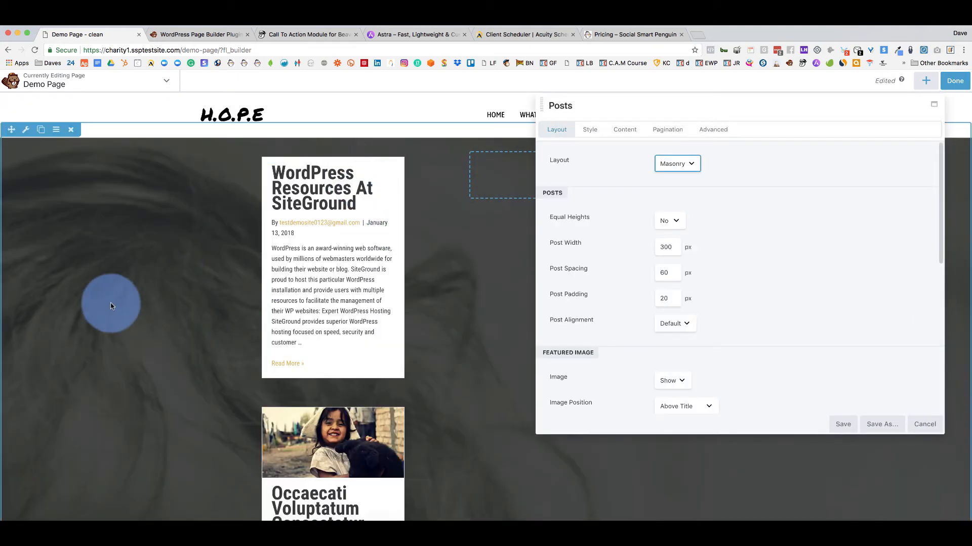
scroll(110, 306, down, 8)
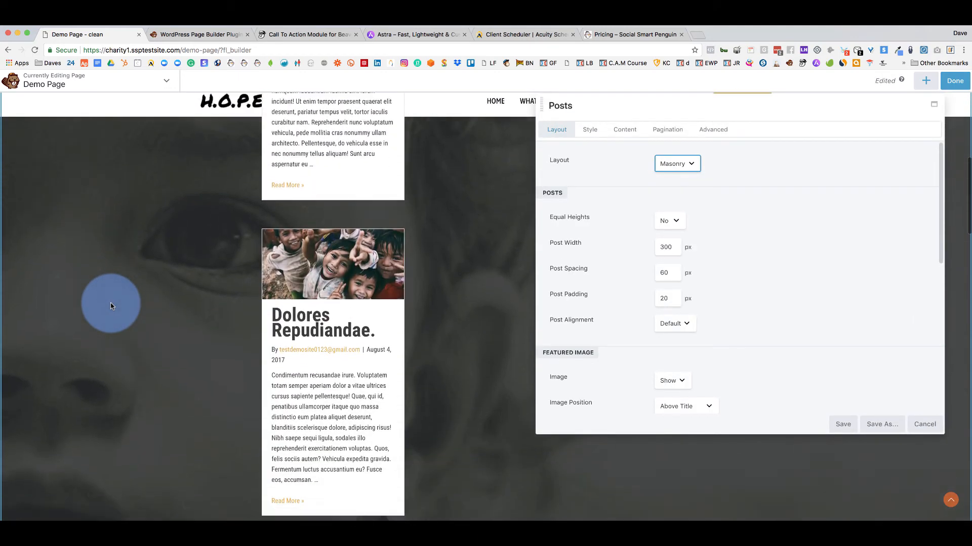
scroll(110, 305, up, 8)
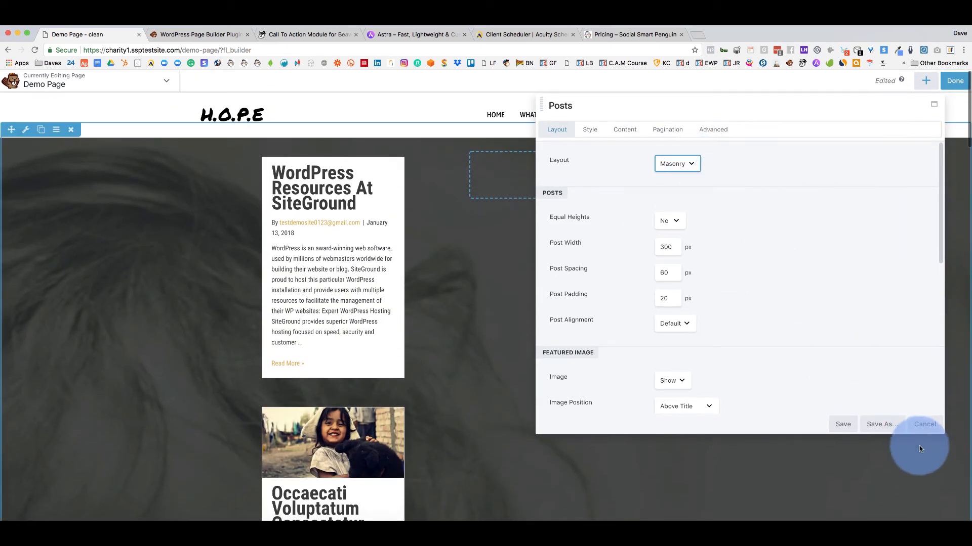
click(922, 426)
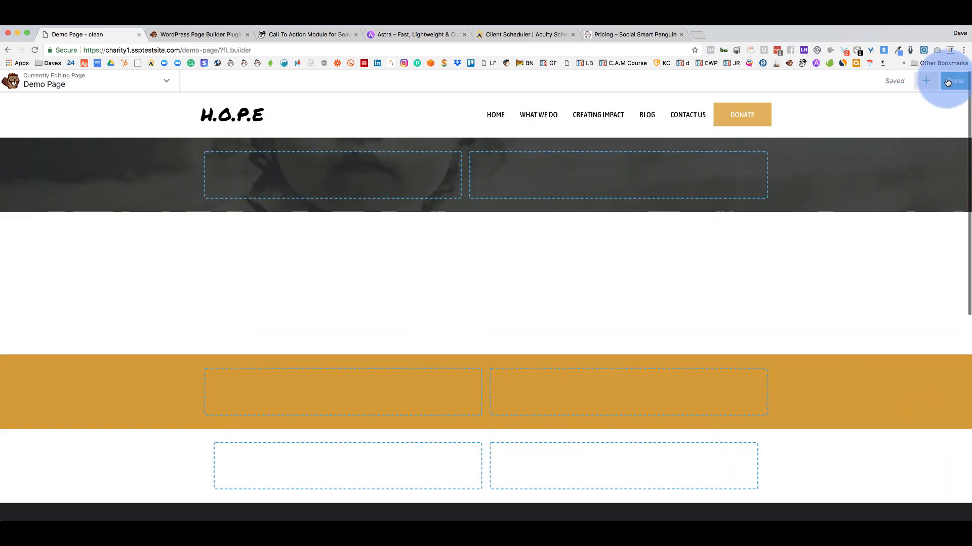
click(926, 81)
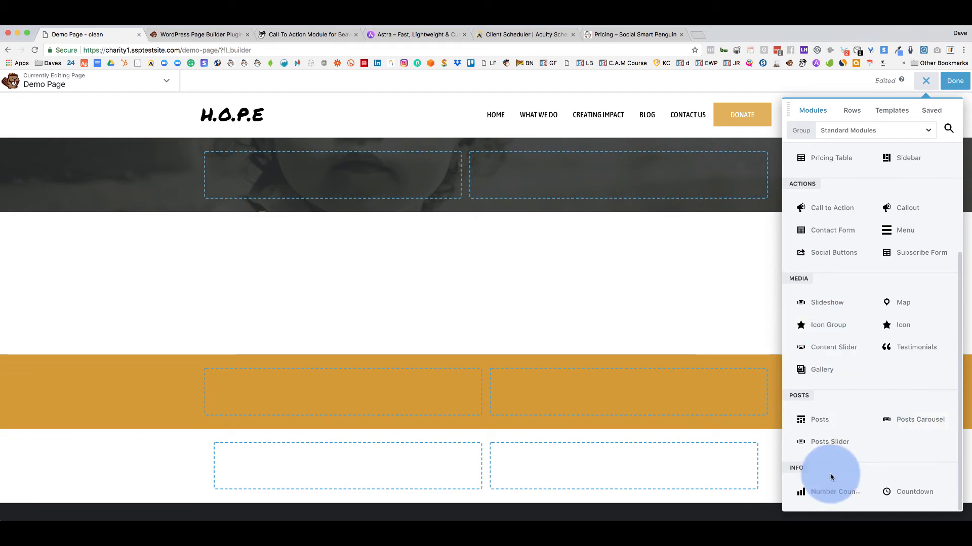
Add a Number Counter to the hero row with off-white #fff9f1 text colour and save it.
drag(823, 493, 364, 191)
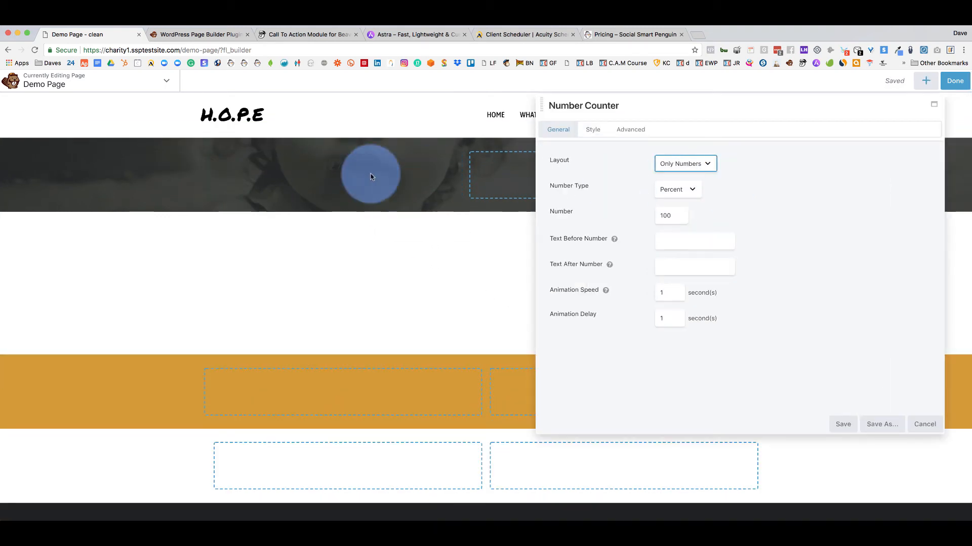
click(594, 135)
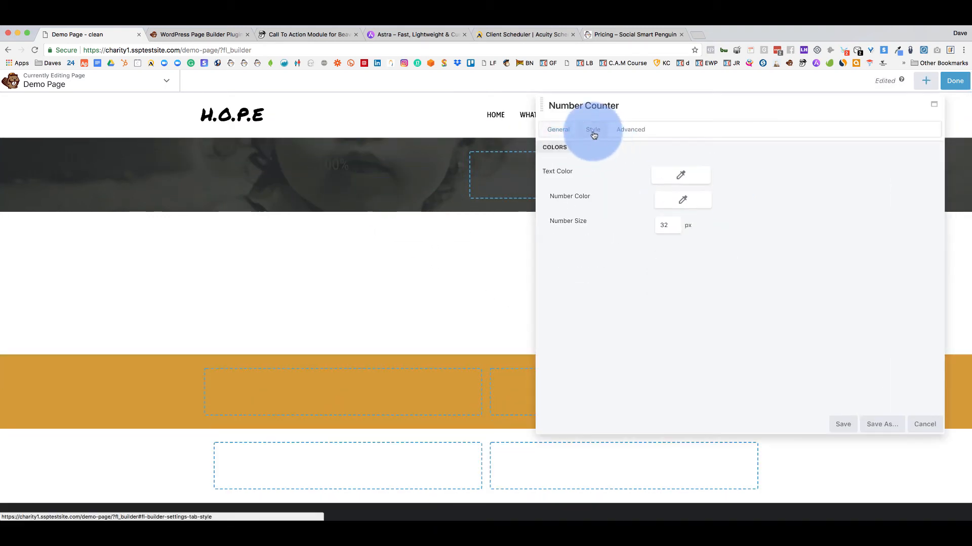
click(675, 177)
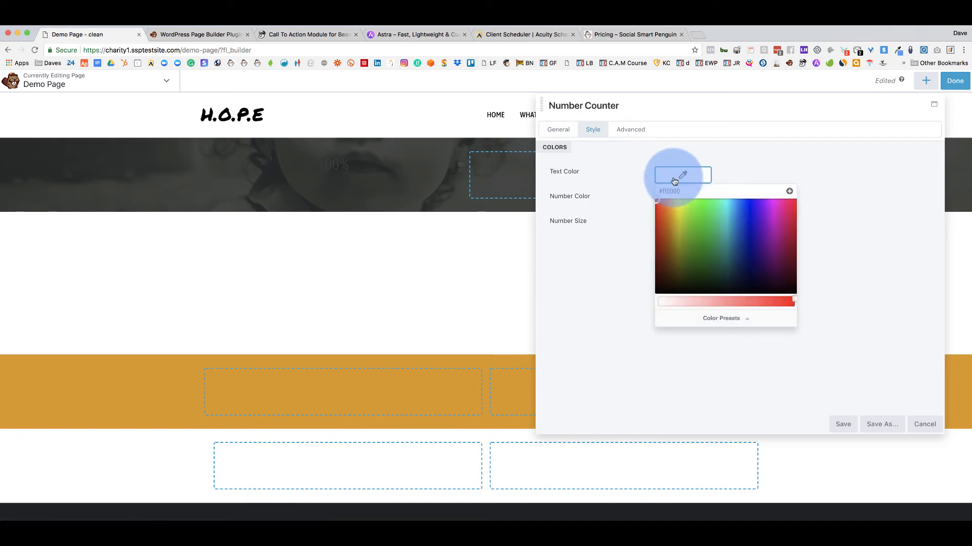
click(731, 324)
click(671, 309)
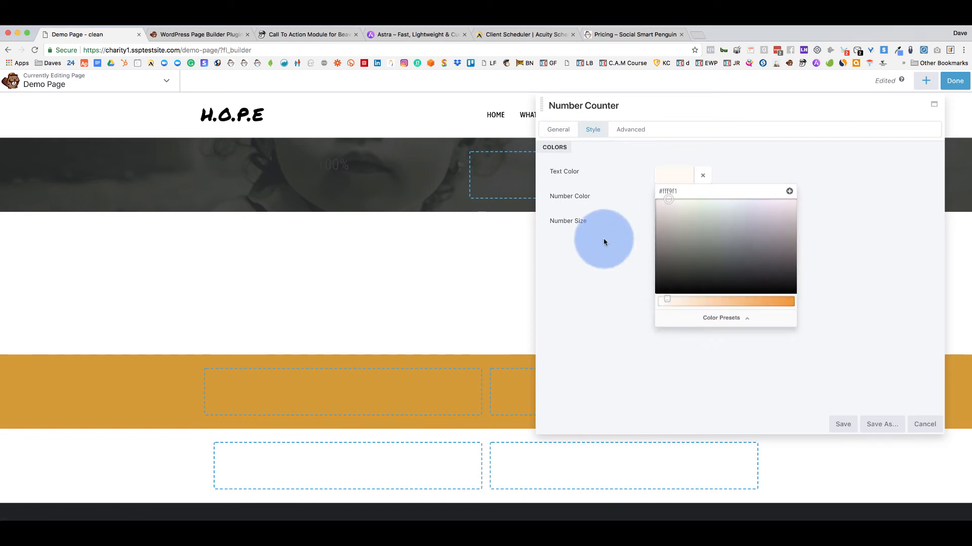
click(603, 238)
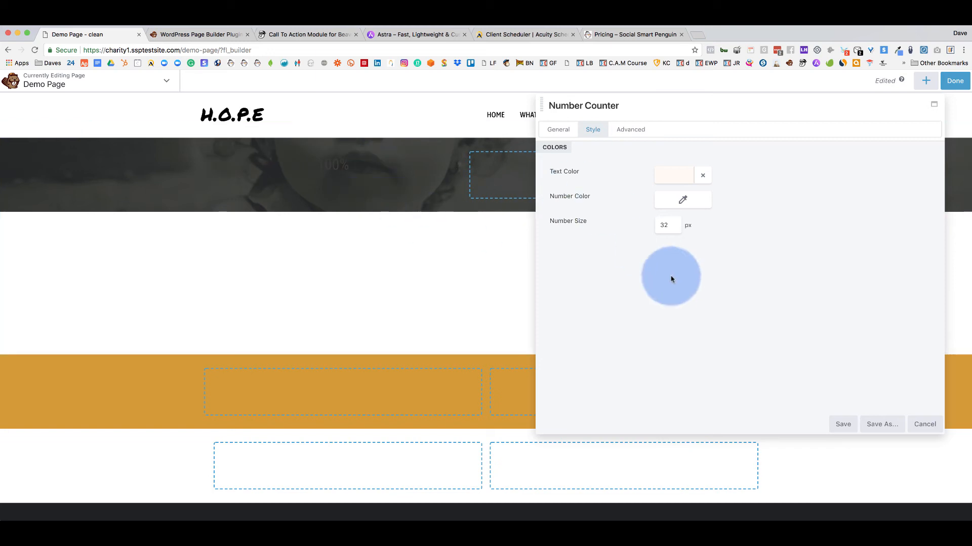
click(841, 425)
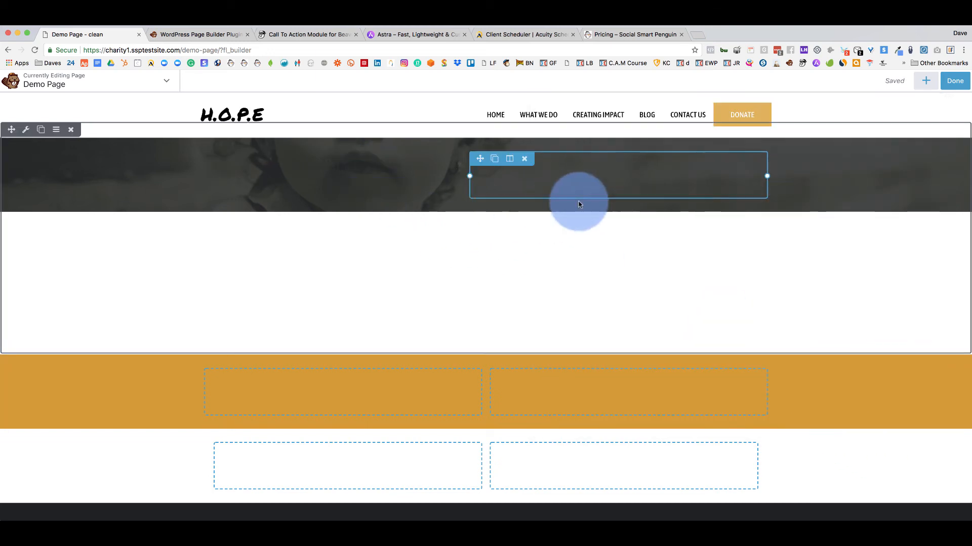
Give the counter's number a light near-white preset colour, save, then view the Call To Action page.
click(341, 171)
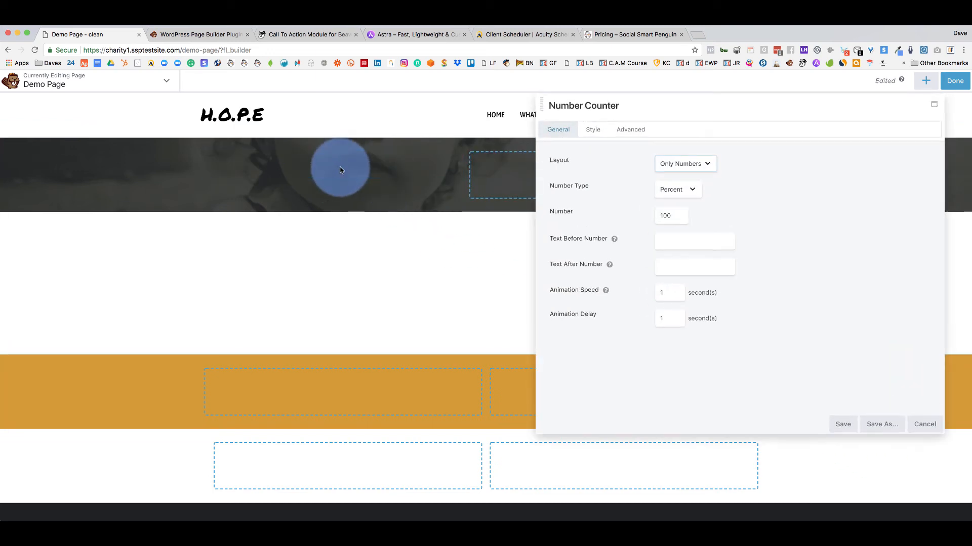
click(595, 130)
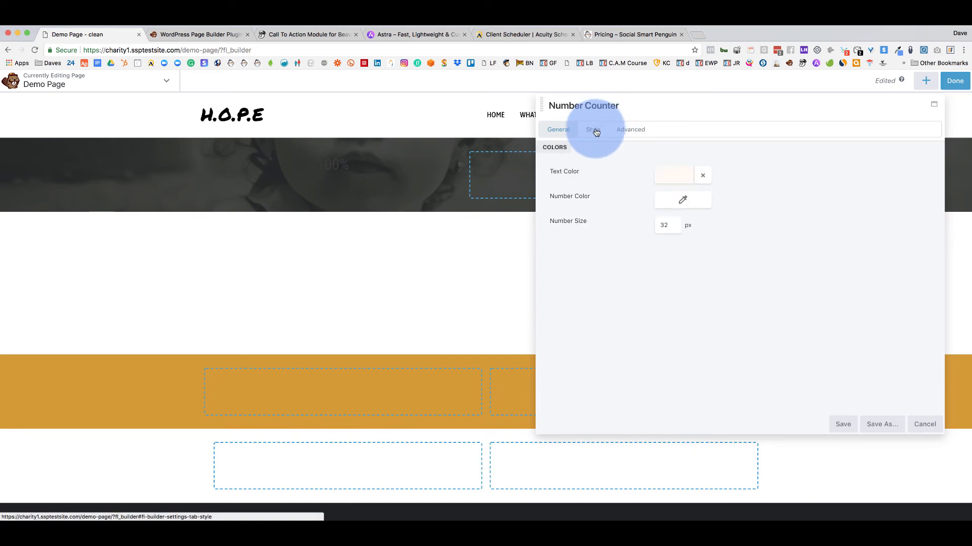
click(682, 199)
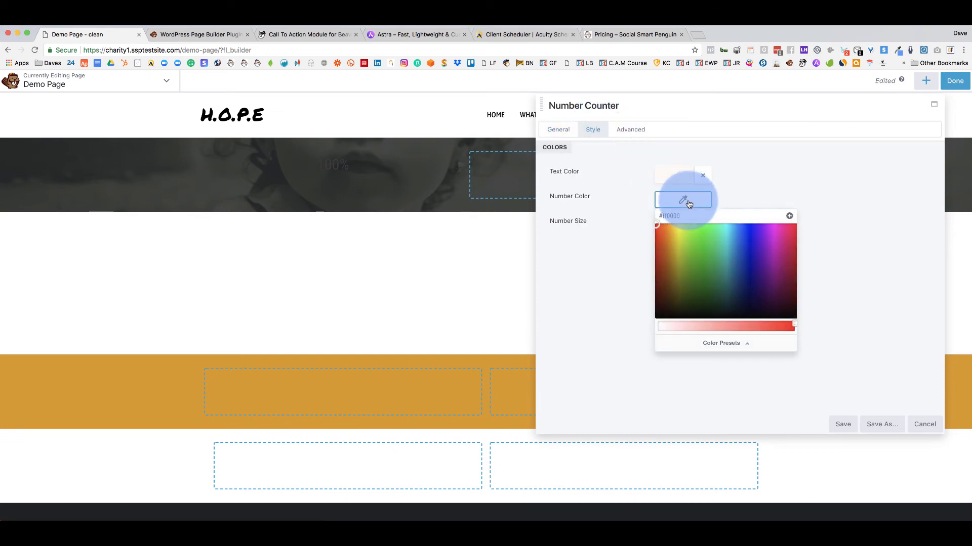
click(706, 342)
click(668, 329)
click(601, 257)
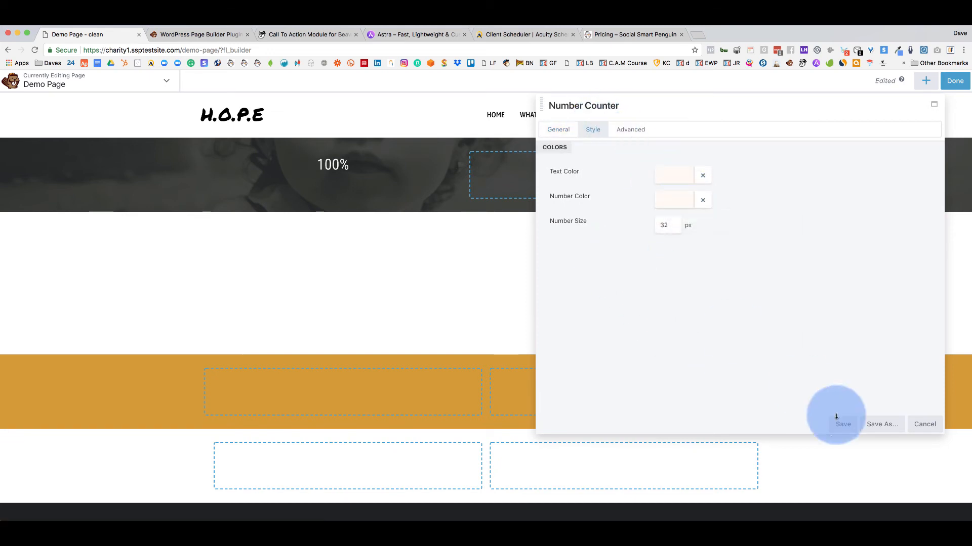
click(840, 423)
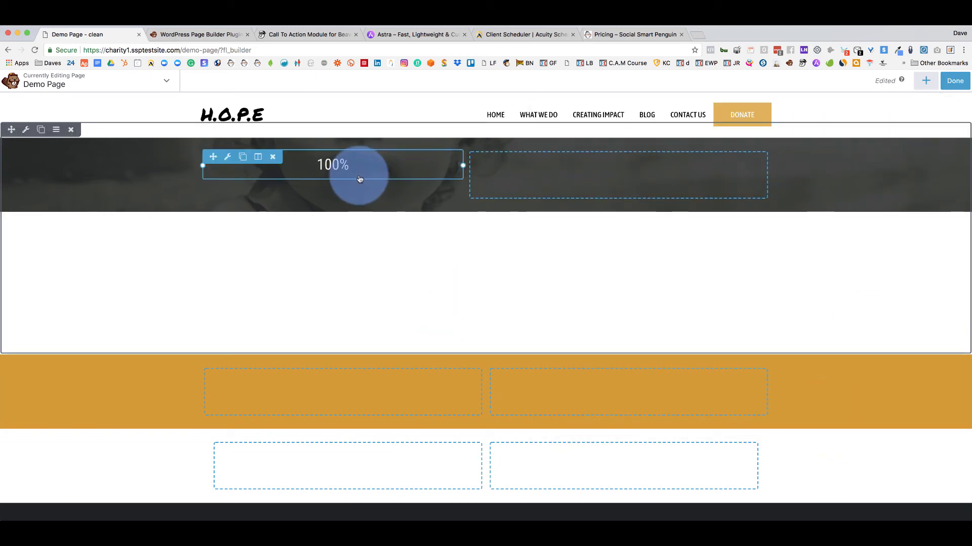
click(926, 81)
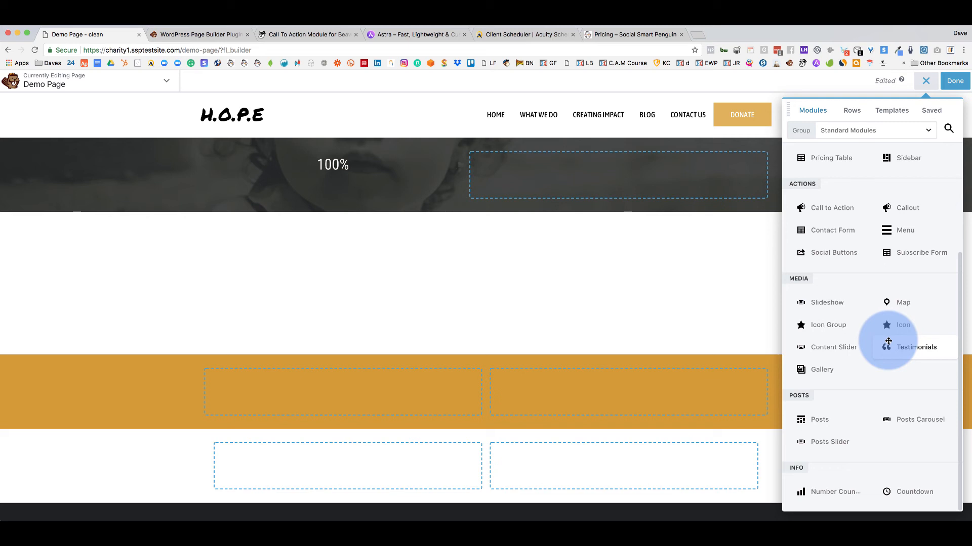
click(282, 35)
scroll(481, 282, up, 15)
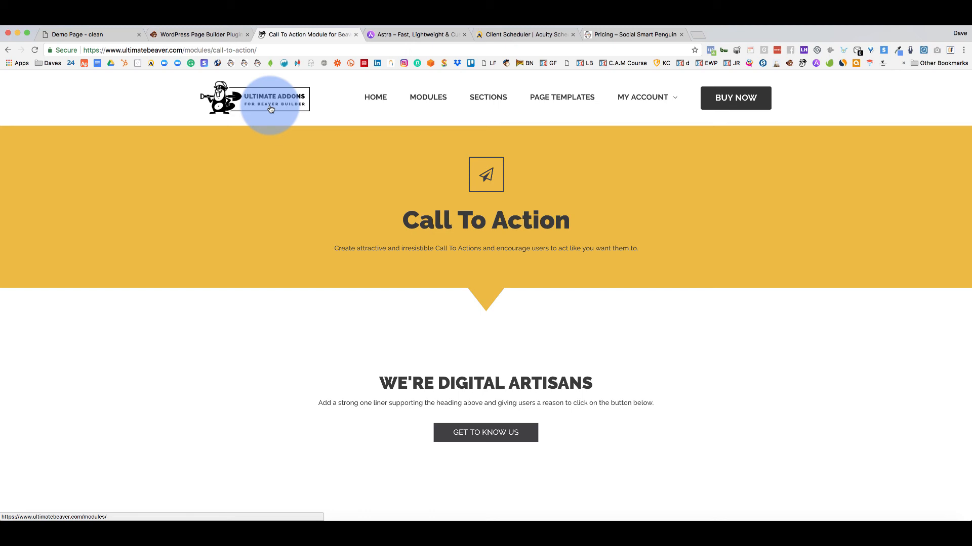
click(208, 36)
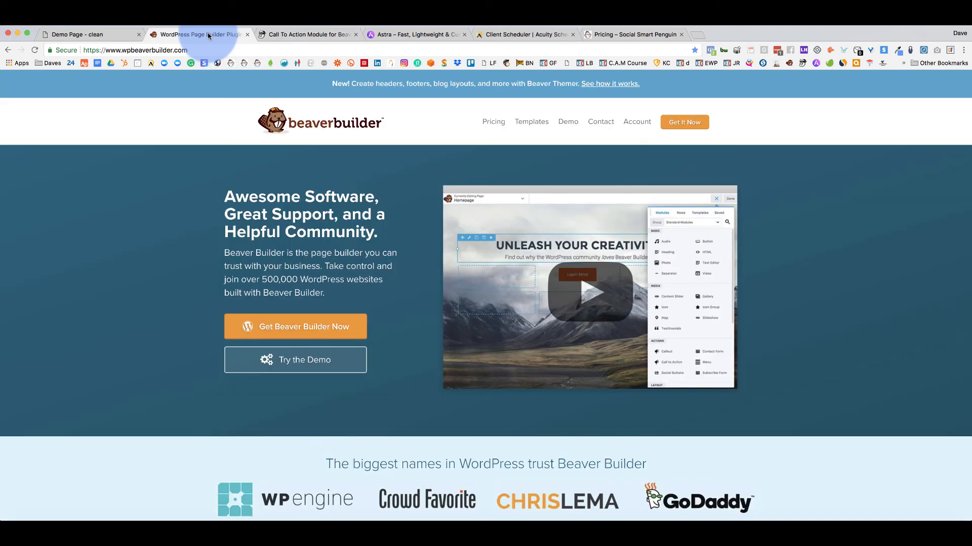
click(96, 34)
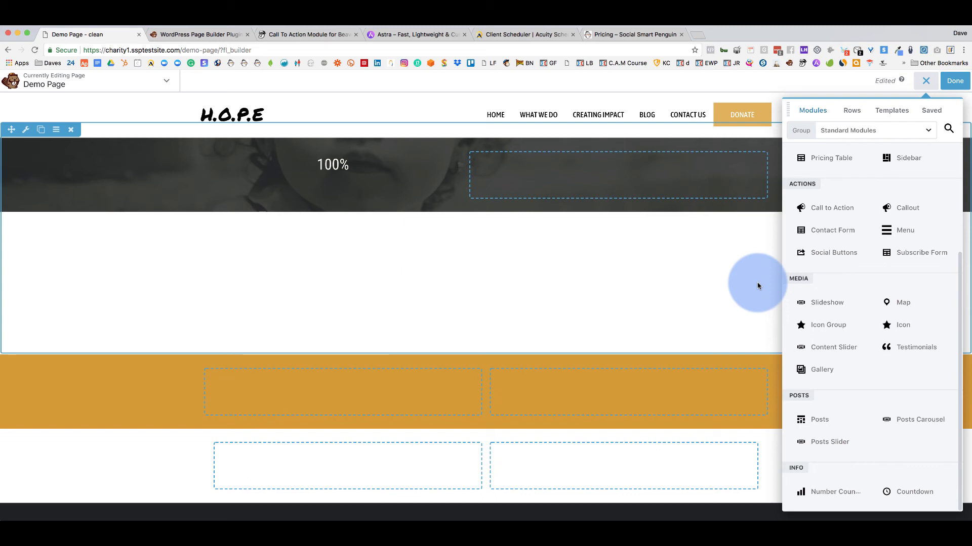
Go from the Beaver Builder homepage's Account menu to the Knowledge Base.
click(206, 34)
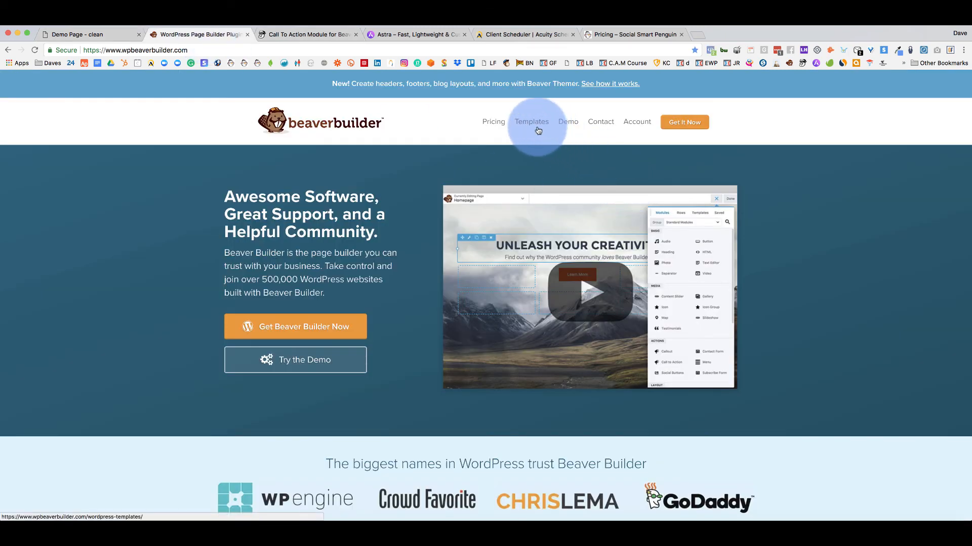
mouse_move(637, 124)
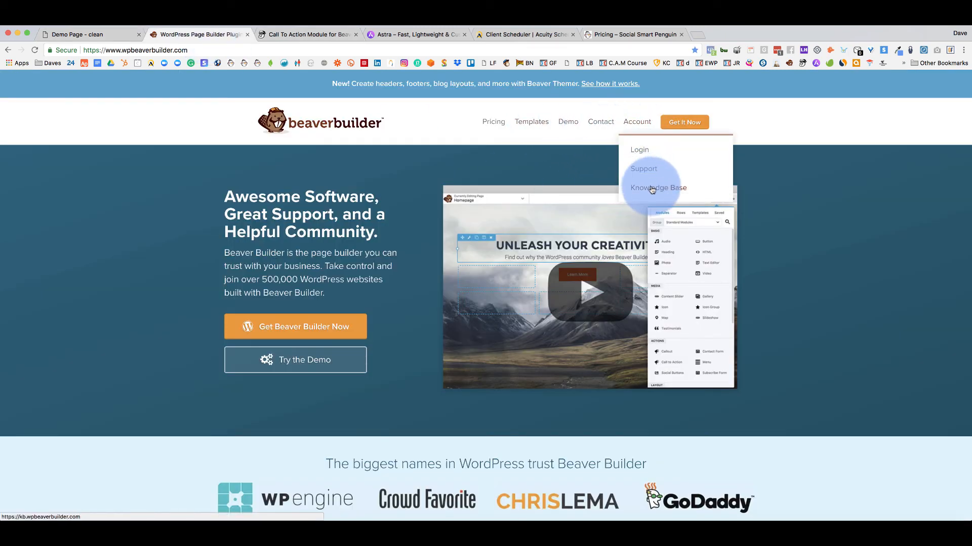
scroll(803, 244, down, 5)
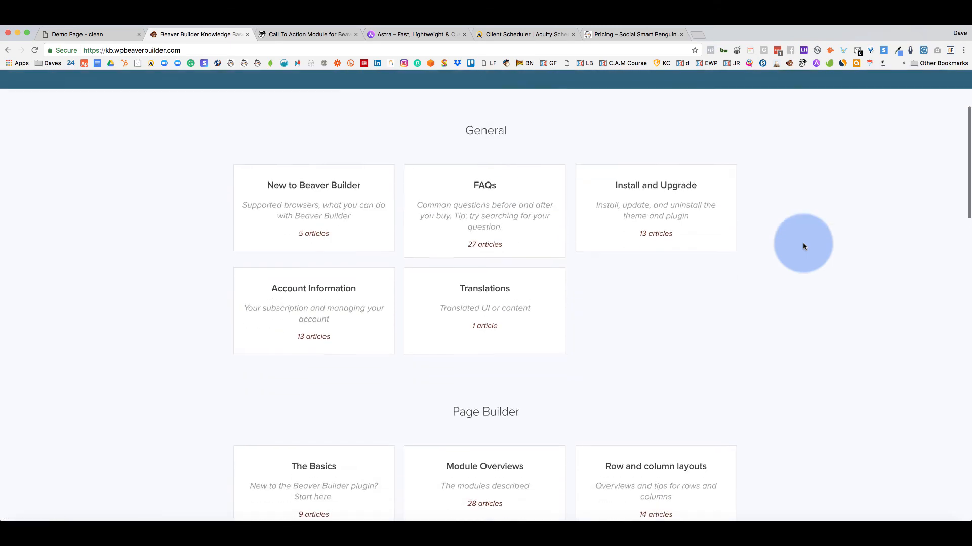
scroll(311, 304, down, 5)
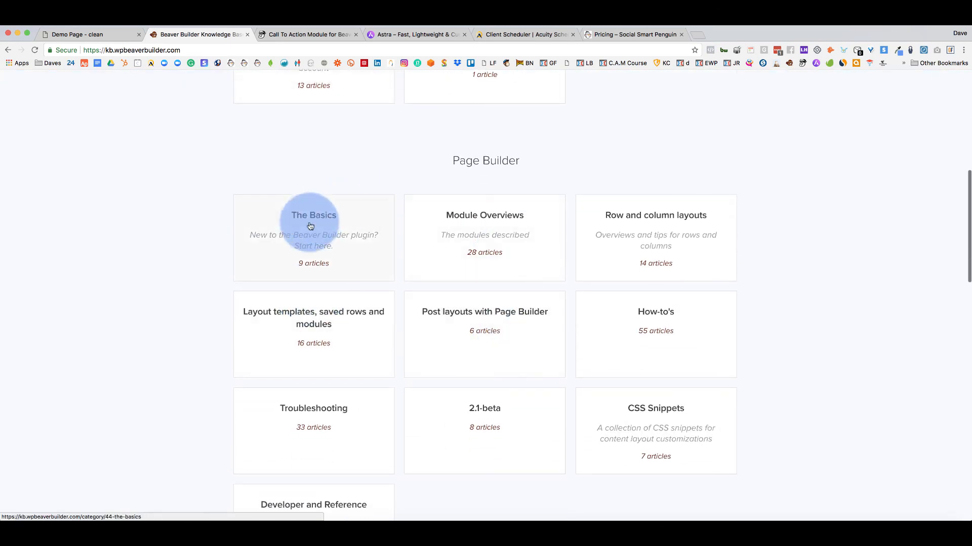
scroll(340, 341, down, 4)
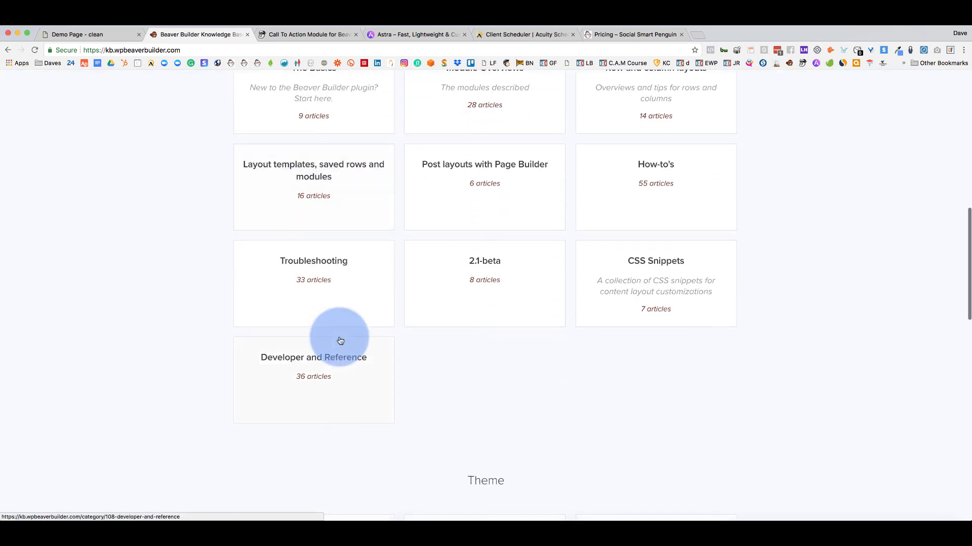
scroll(340, 340, down, 5)
scroll(340, 341, up, 5)
scroll(340, 340, up, 15)
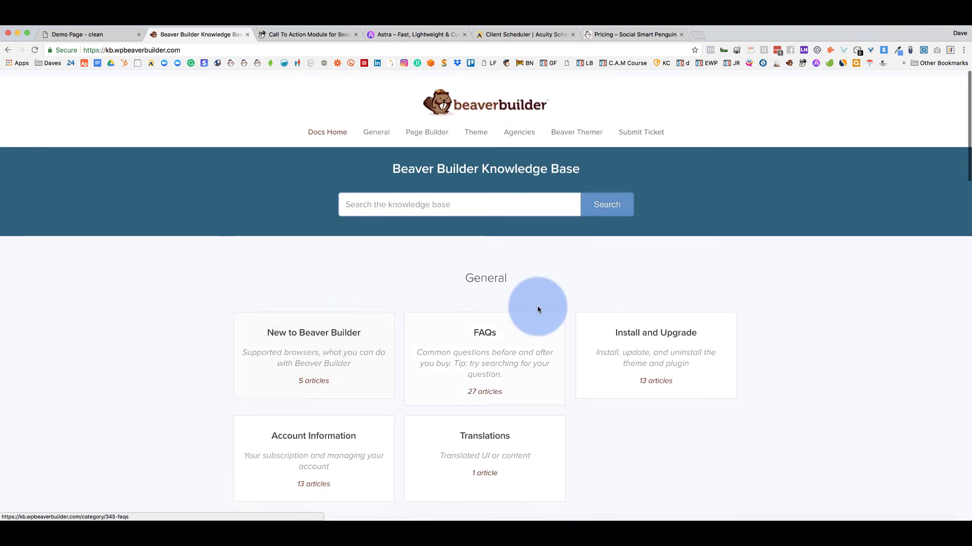
scroll(720, 279, down, 2)
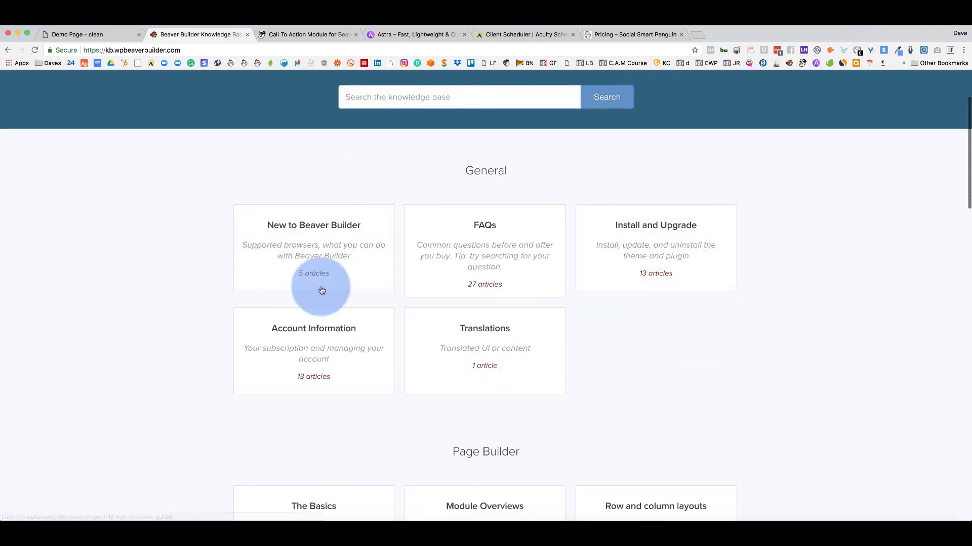
scroll(187, 256, down, 5)
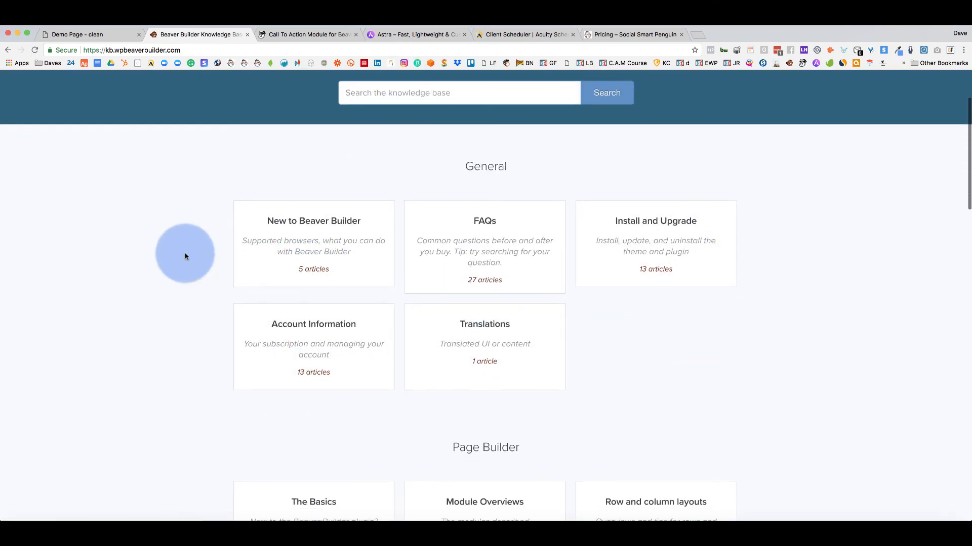
Open the Accordion module overview article under Module Overviews.
click(496, 245)
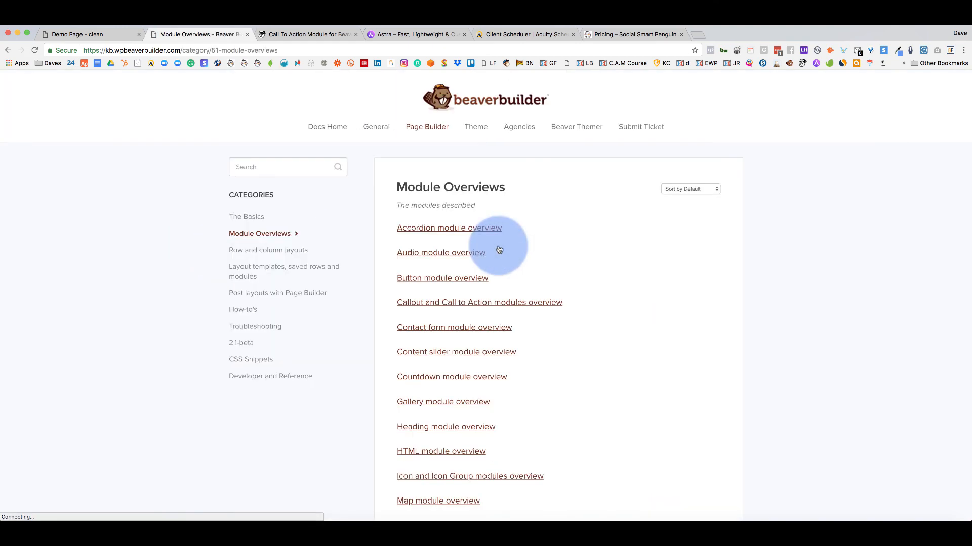
click(451, 235)
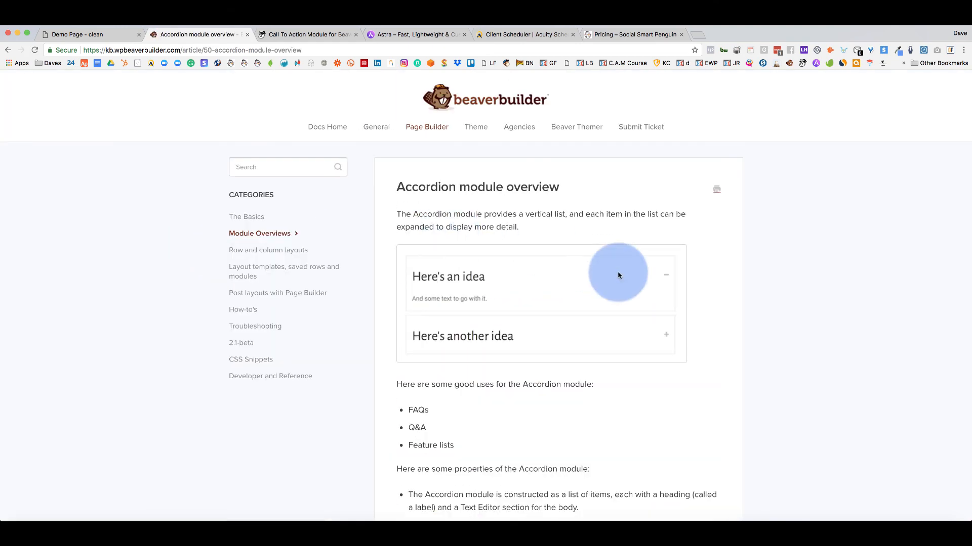
scroll(618, 275, down, 5)
scroll(618, 275, down, 6)
scroll(619, 274, up, 11)
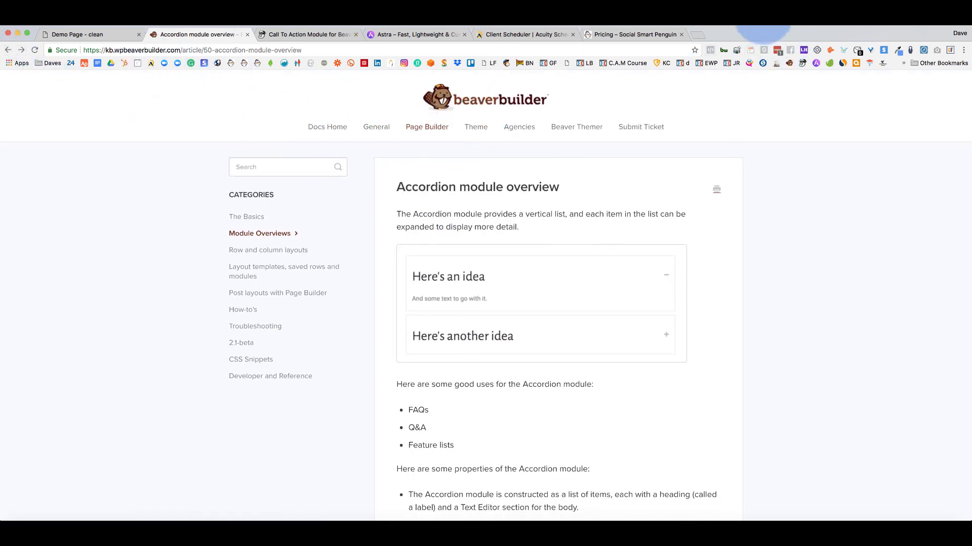
Return to the H.O.P.E Demo Page editor tab.
click(747, 26)
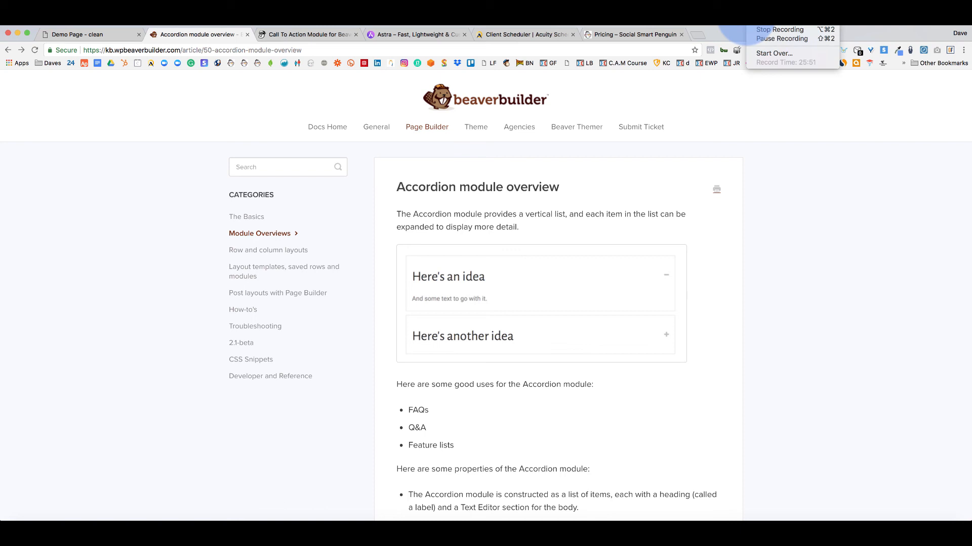
click(755, 161)
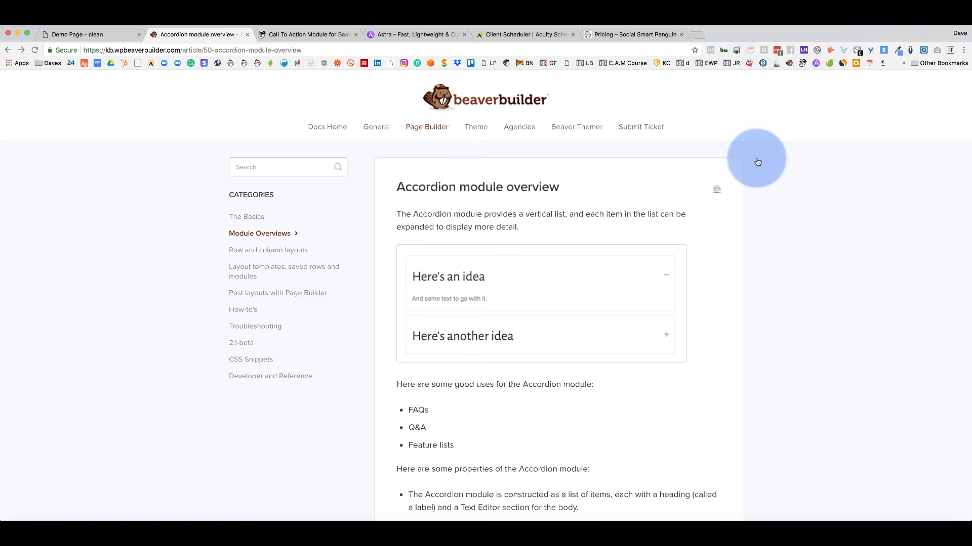
click(113, 32)
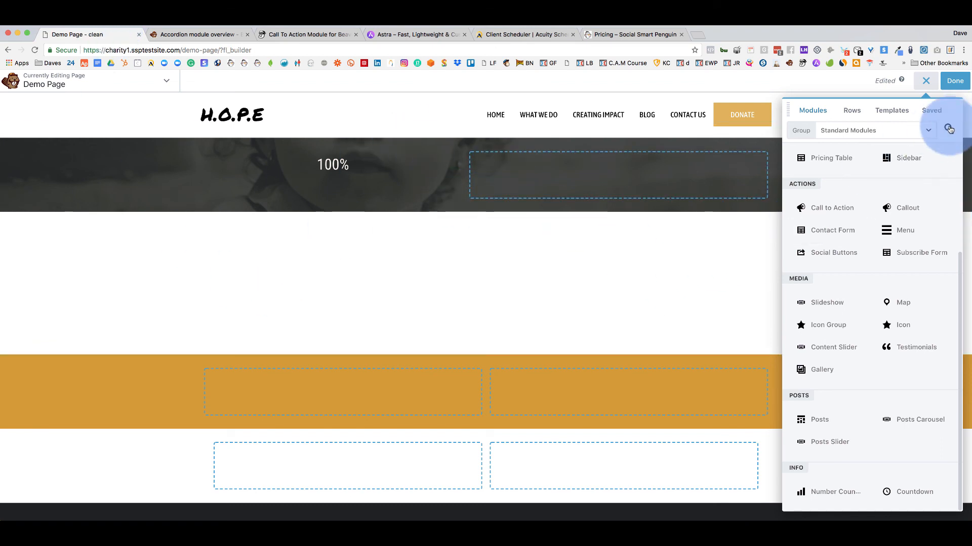
Close the Modules panel and switch to the Call To Action module tab.
click(926, 82)
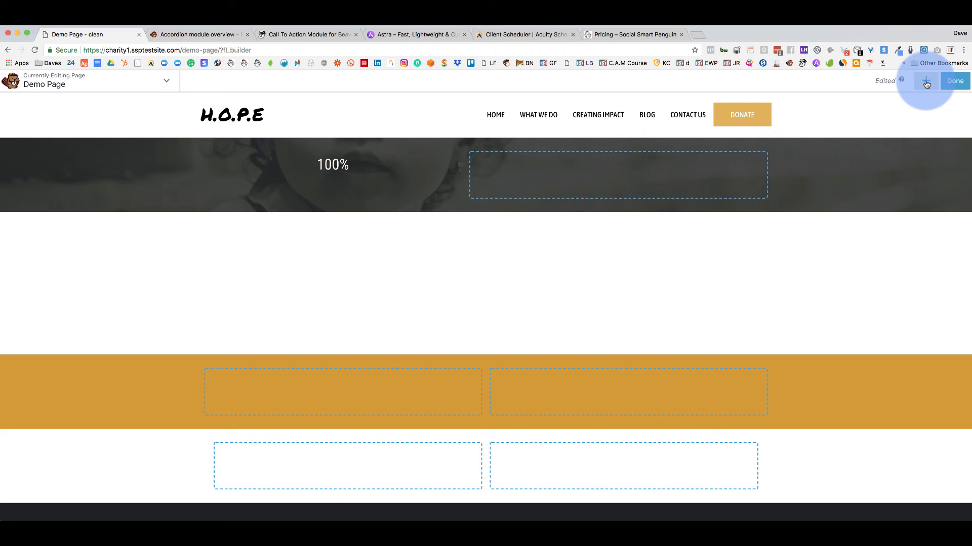
click(752, 27)
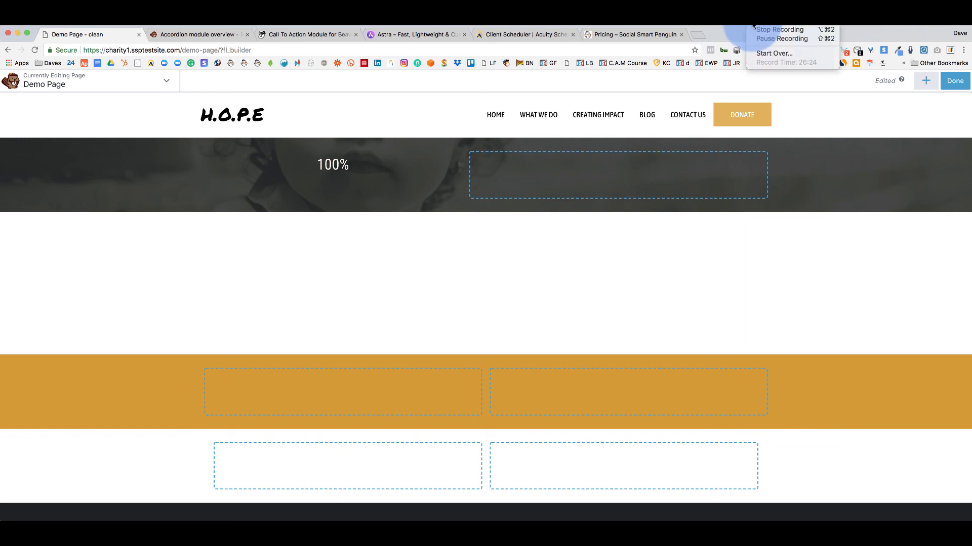
click(314, 34)
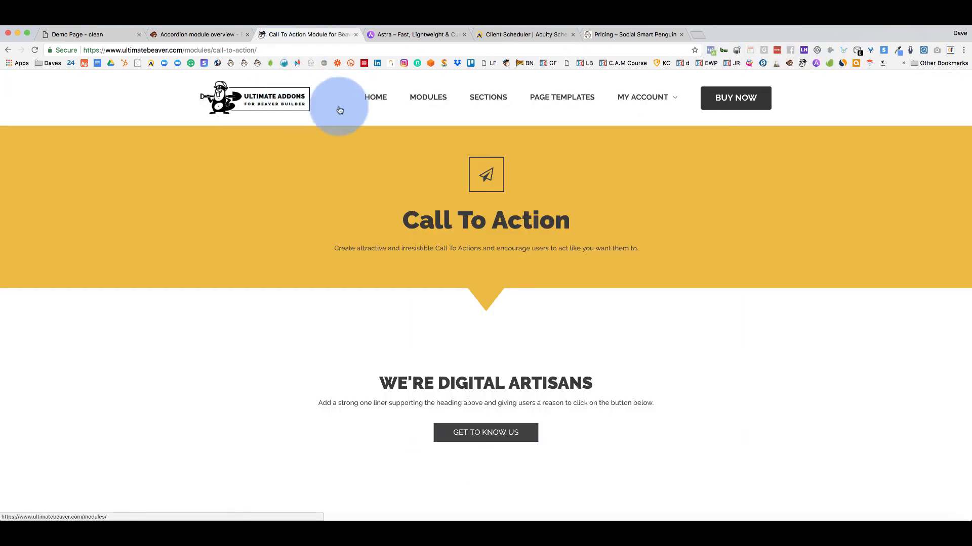